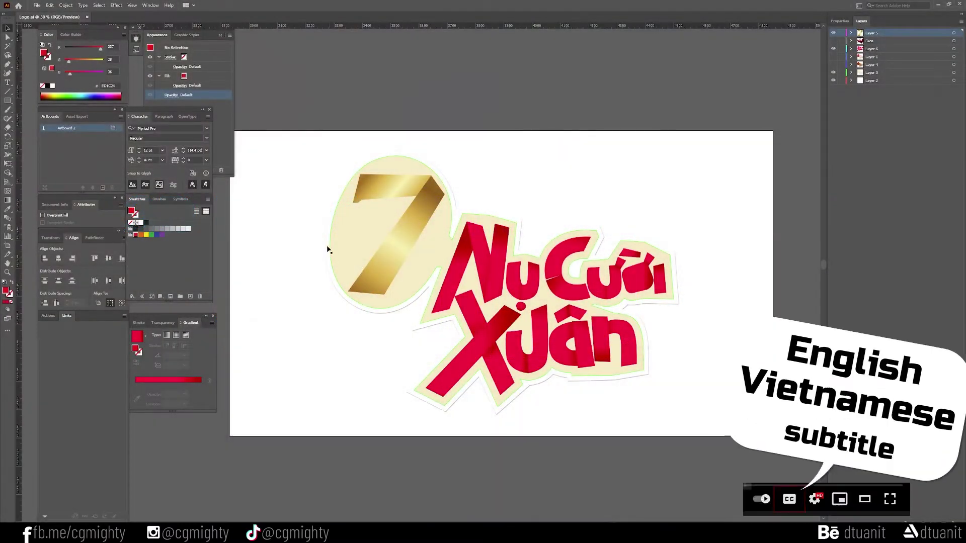
Select all the logo artwork and export it as an SVG file named 'Logo SVG'
key(ctrl+a)
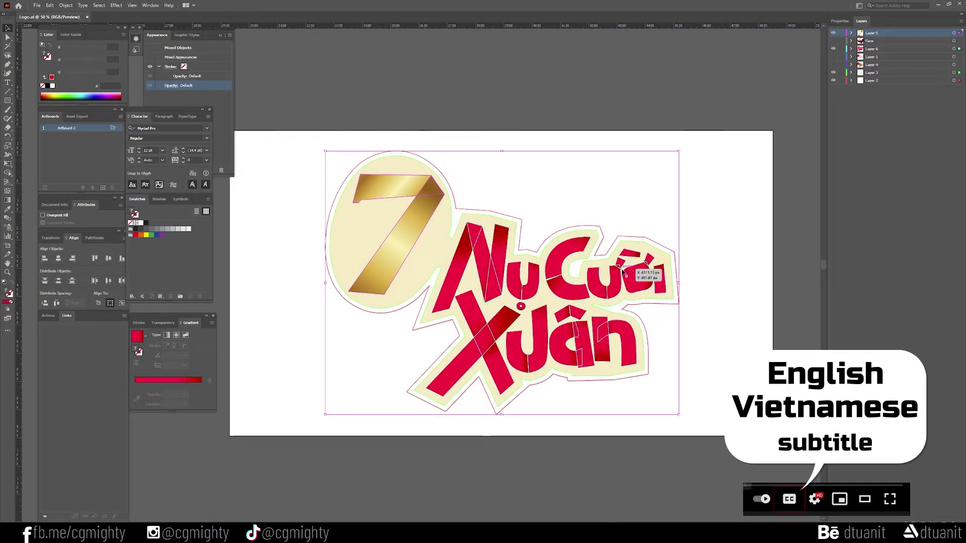
click(506, 176)
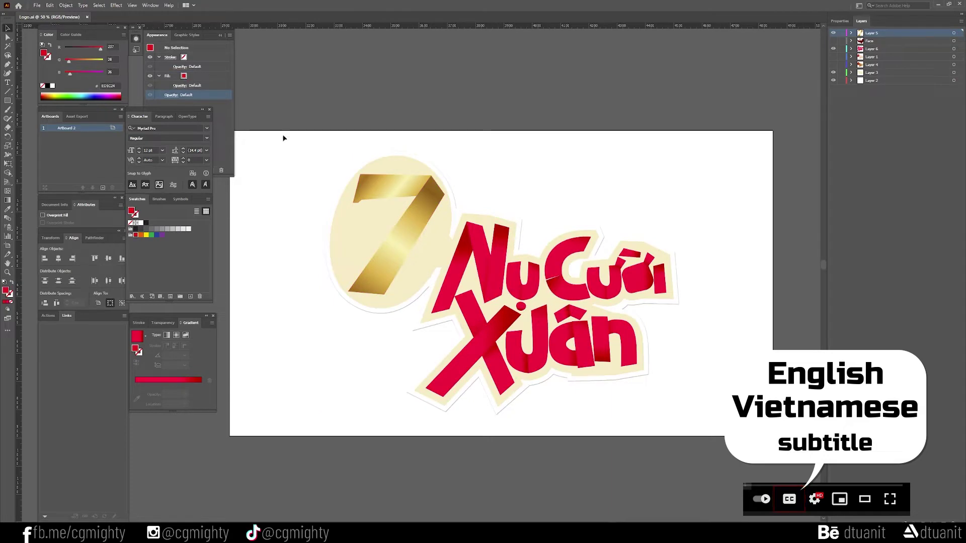
key(ctrl+a)
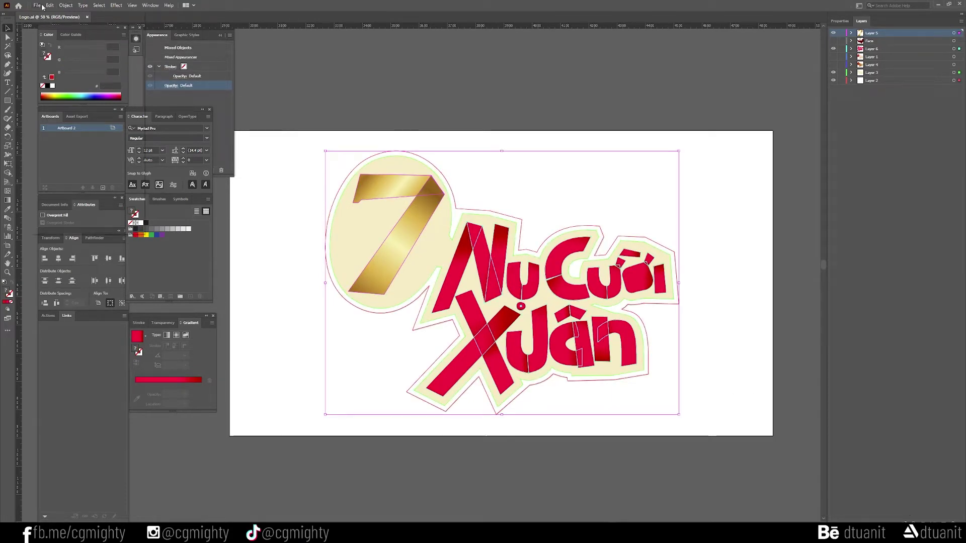
click(37, 6)
click(165, 160)
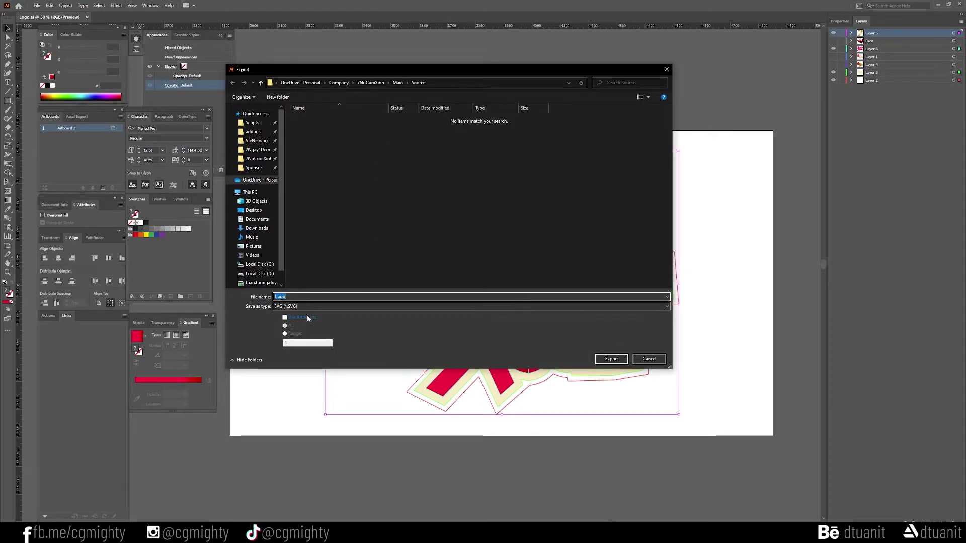
click(310, 297)
text(SB)
text(G)
key(BackSpace)
text(VG)
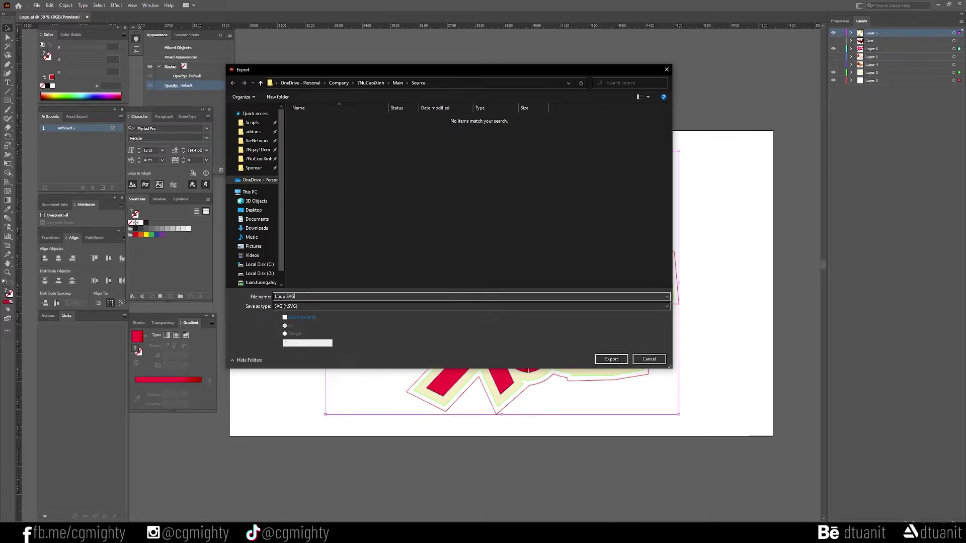
click(609, 360)
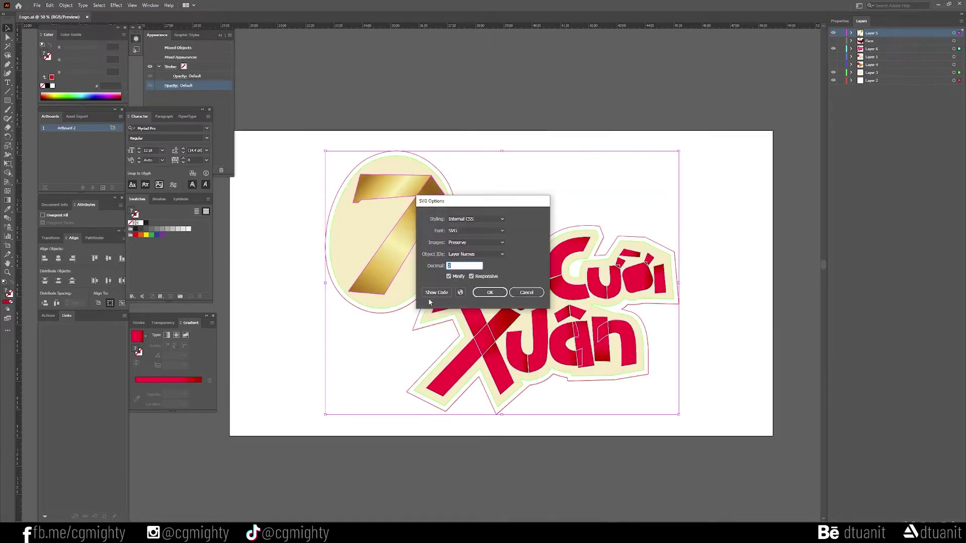
click(486, 292)
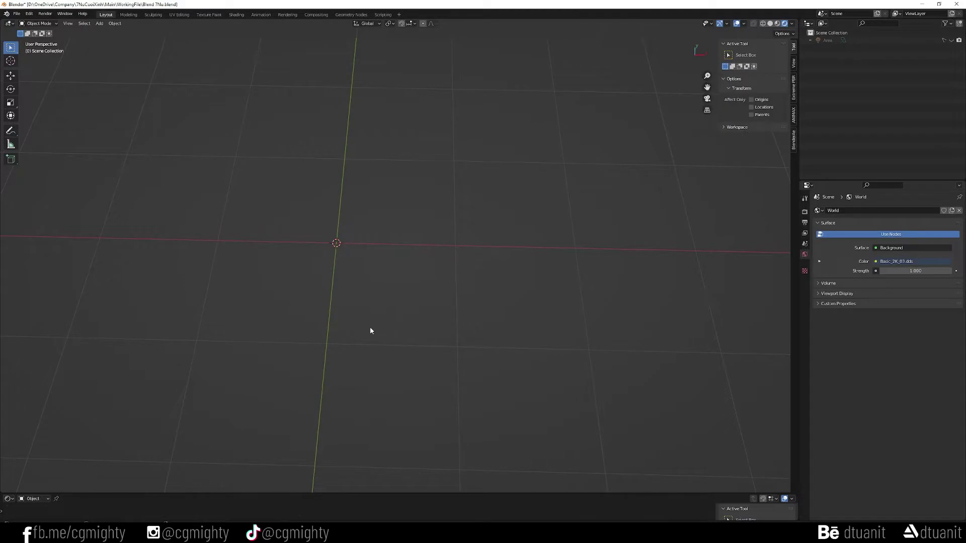
Import Logo SVG.svg into the scene as a collection of logo curves
mouse_move(370, 330)
middle_down()
mouse_move(362, 349)
mouse_move(383, 306)
mouse_move(369, 308)
mouse_move(400, 267)
mouse_move(626, 242)
middle_up()
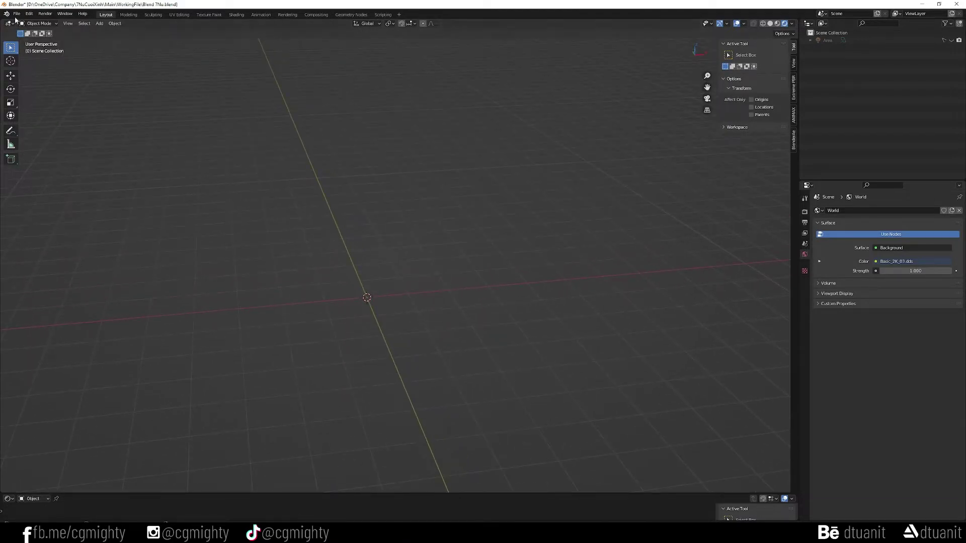
click(17, 13)
mouse_move(30, 115)
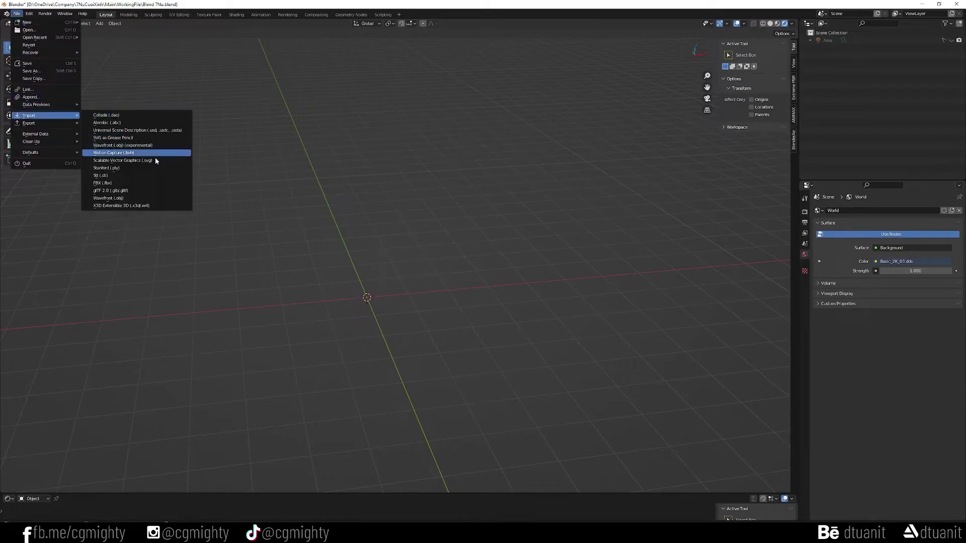
click(164, 161)
click(402, 219)
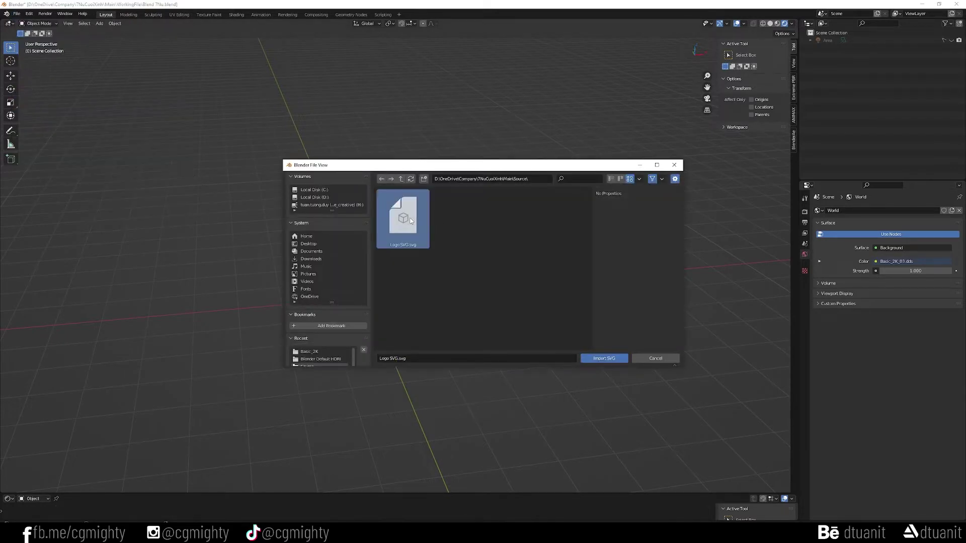
click(604, 358)
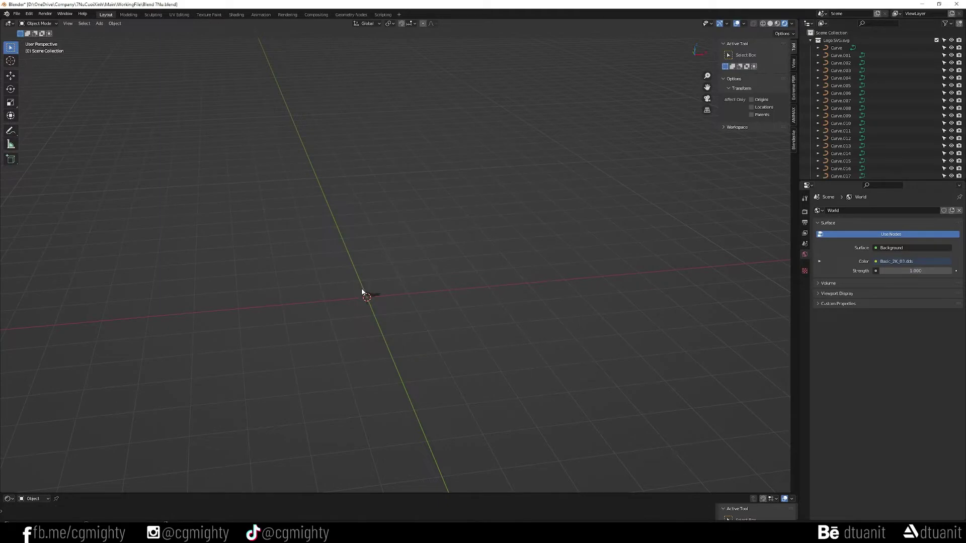
Locate the imported logo and select all of its curves
middle_drag(362, 291, 400, 324)
mouse_move(380, 219)
middle_down()
mouse_move(377, 254)
mouse_move(391, 179)
mouse_move(394, 246)
mouse_move(366, 247)
middle_up()
key(a)
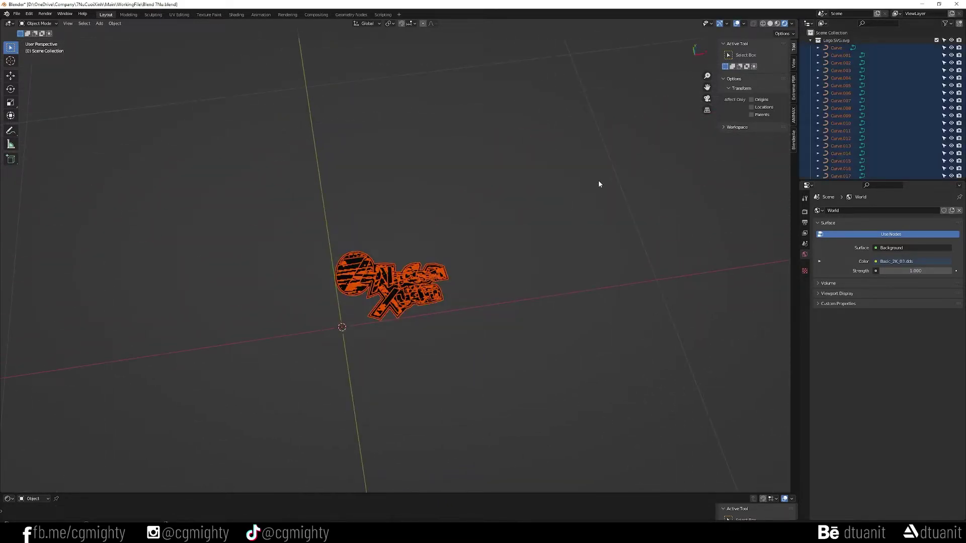
click(810, 41)
click(810, 40)
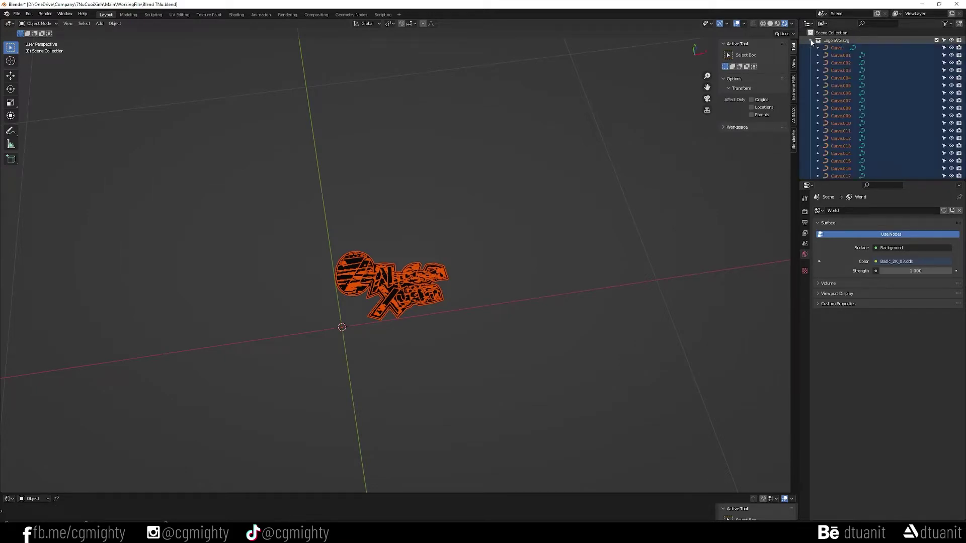
scroll(458, 283, up, 2)
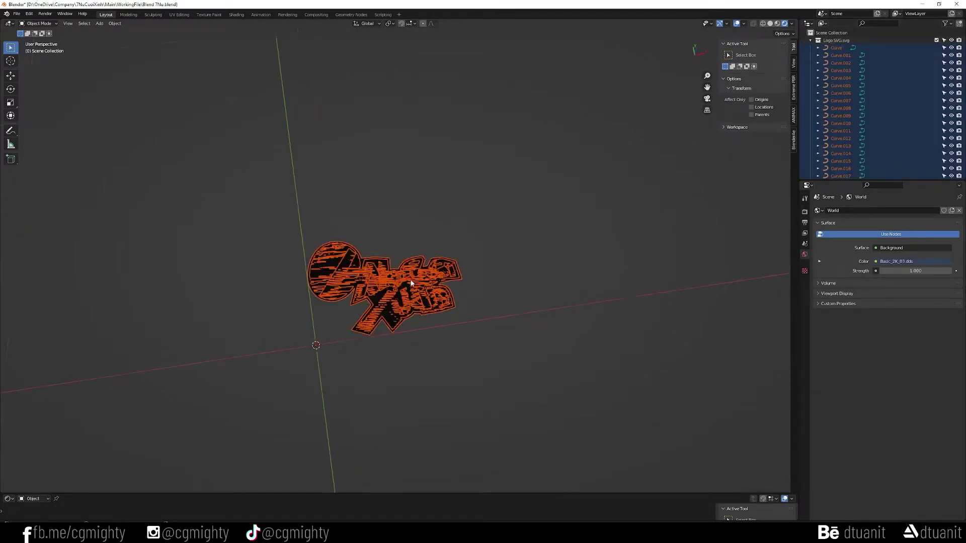
scroll(443, 283, up, 7)
scroll(428, 283, down, 7)
scroll(411, 283, down, 6)
scroll(421, 270, down, 2)
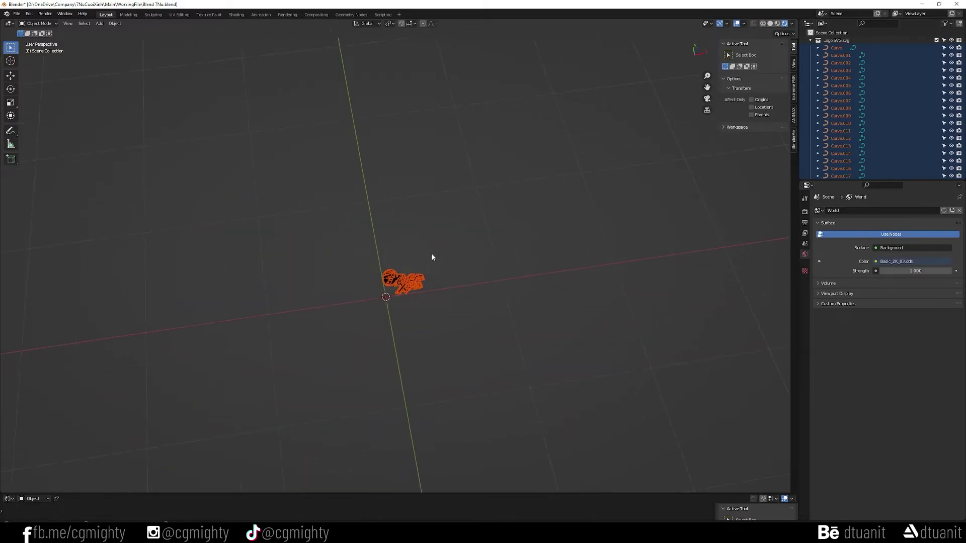
scroll(433, 258, down, 1)
Scale the logo curves up 7.51 times, checking from the top view, then deselect
key(s)
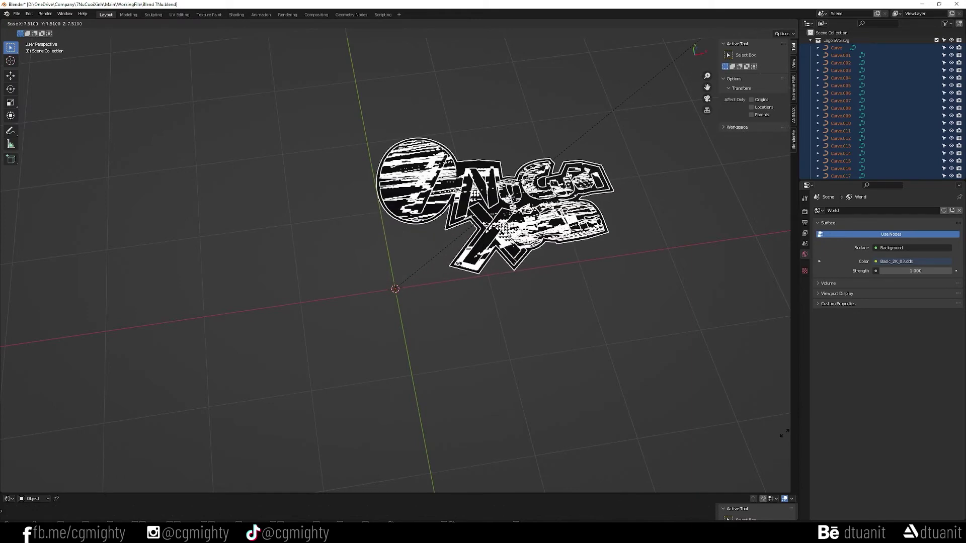
click(698, 42)
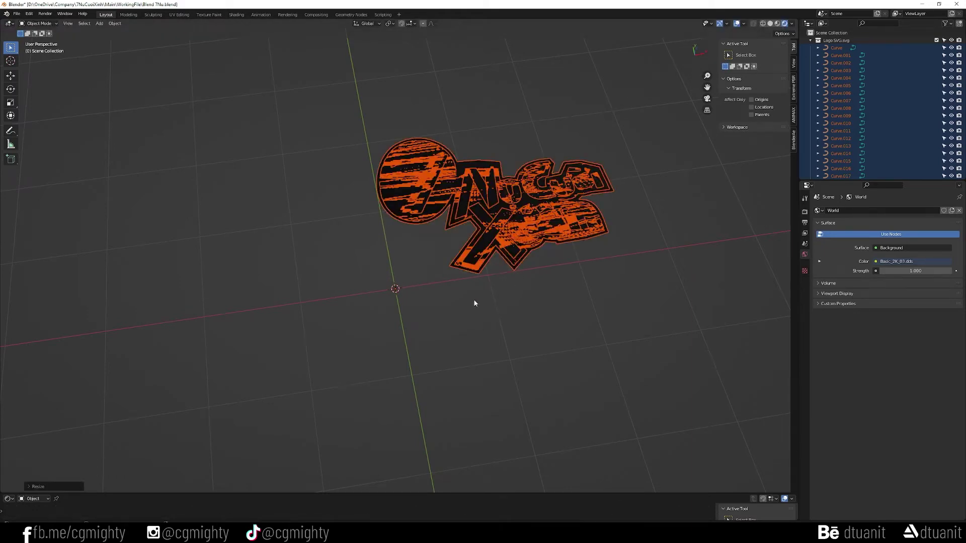
key(KP_7)
key(g)
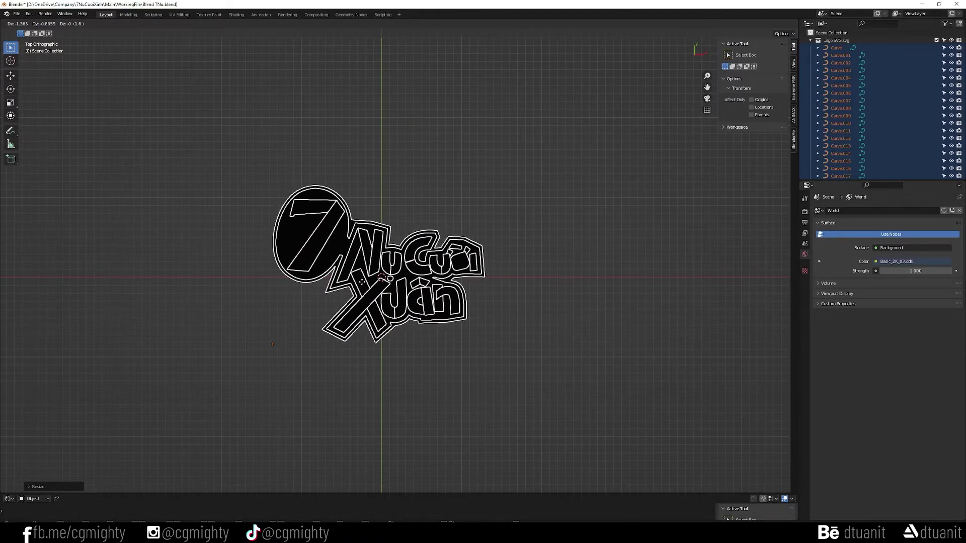
click(362, 282)
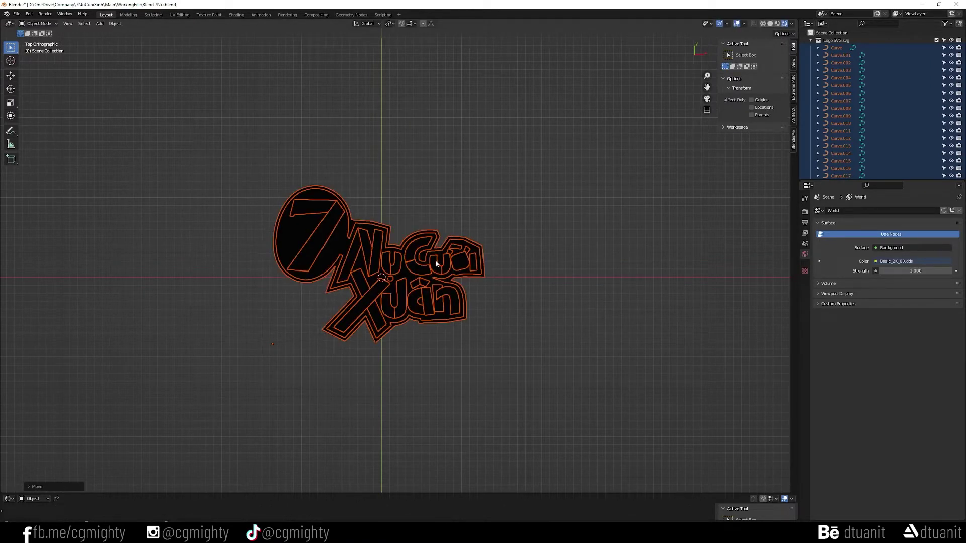
middle_drag(394, 303, 403, 279)
scroll(404, 286, up, 4)
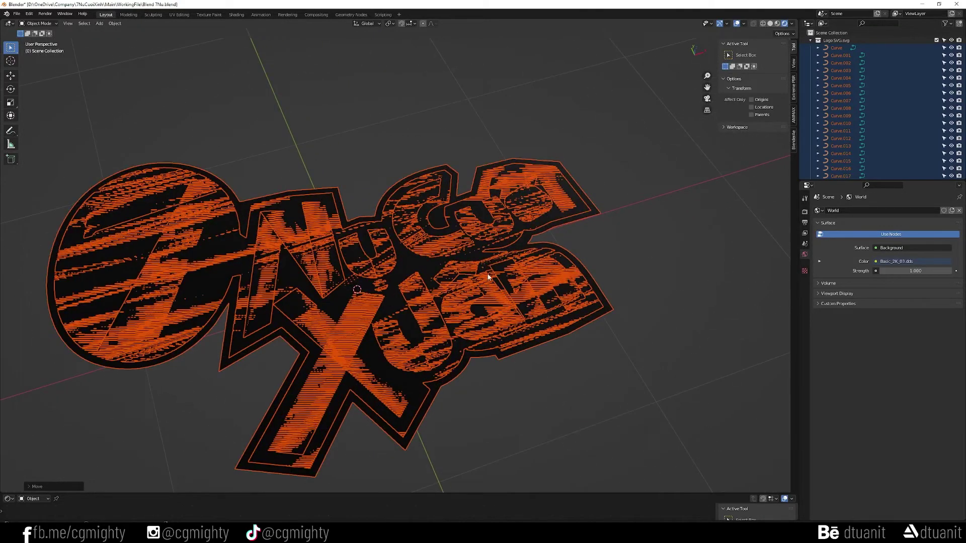
click(642, 165)
Shade the viewport with random object colours and box-select all the logo curves
click(594, 210)
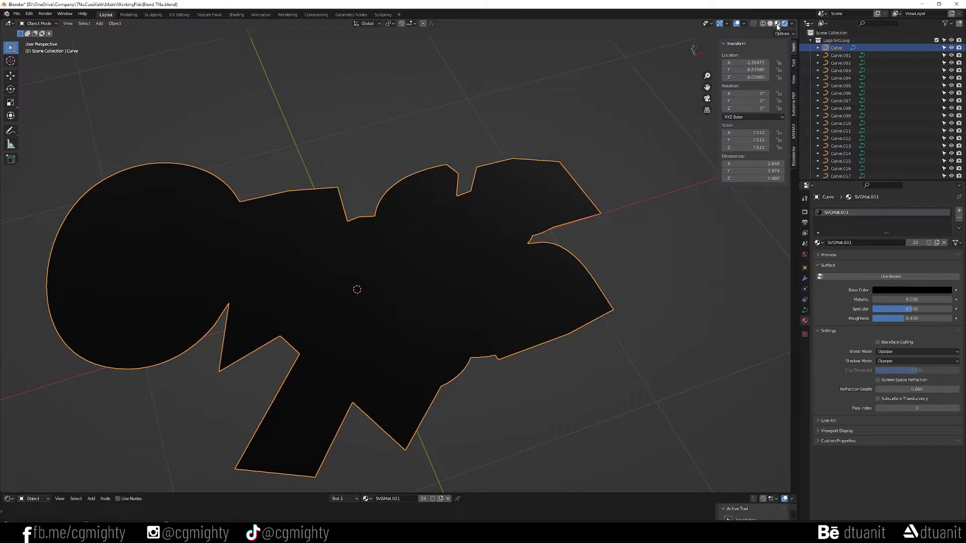
click(770, 24)
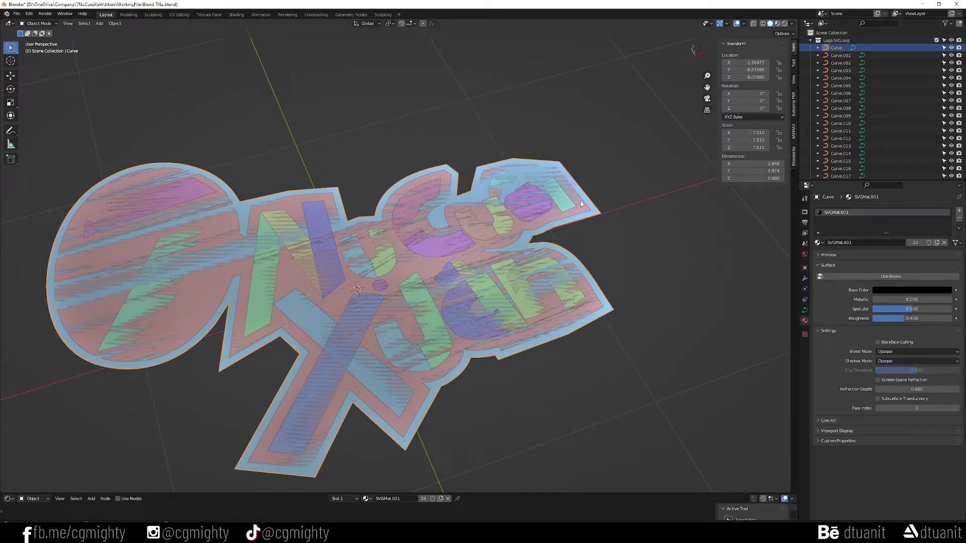
mouse_move(440, 254)
middle_down()
mouse_move(425, 236)
mouse_move(397, 258)
middle_up()
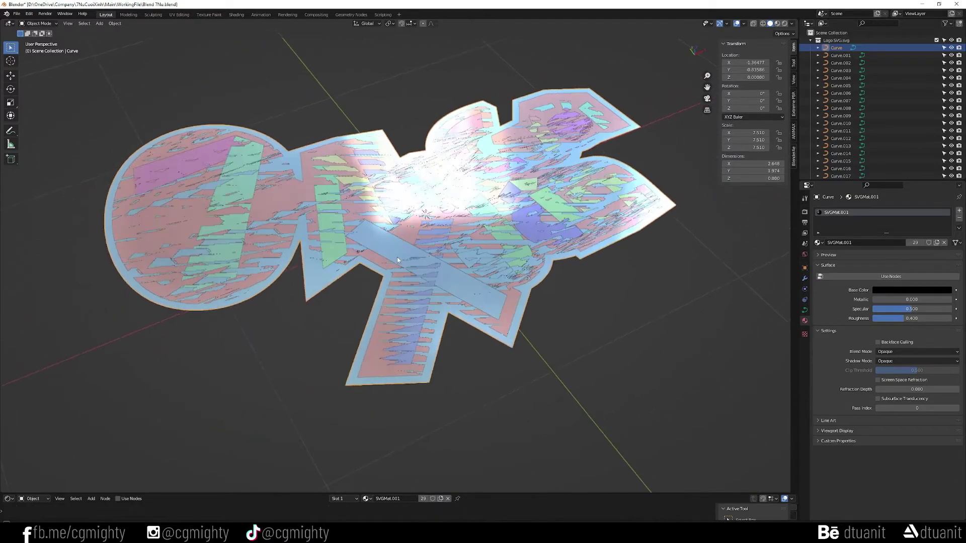
click(745, 24)
click(792, 24)
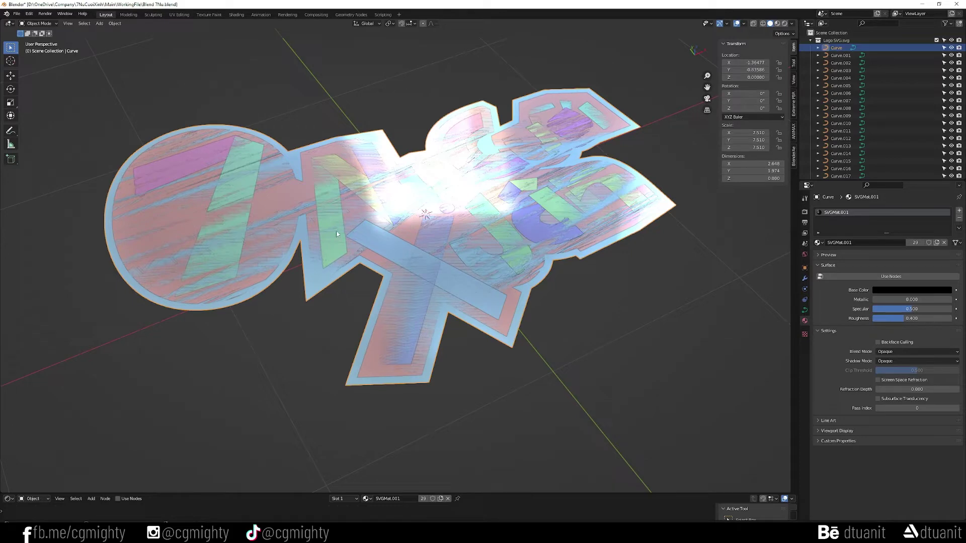
drag(116, 104, 656, 372)
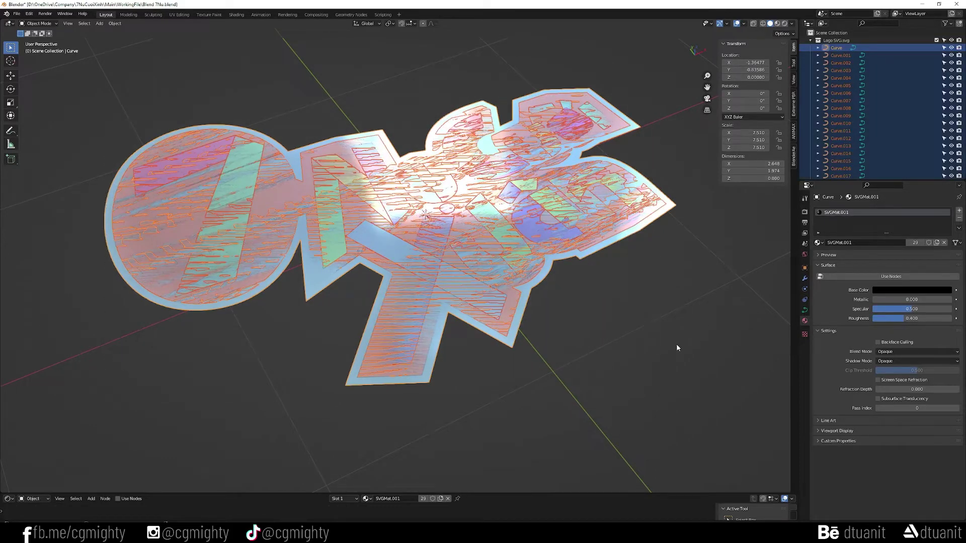
Give the logo curves 0.006 extrusion, bevel resolution 1 and 0.001 bevel depth
click(803, 310)
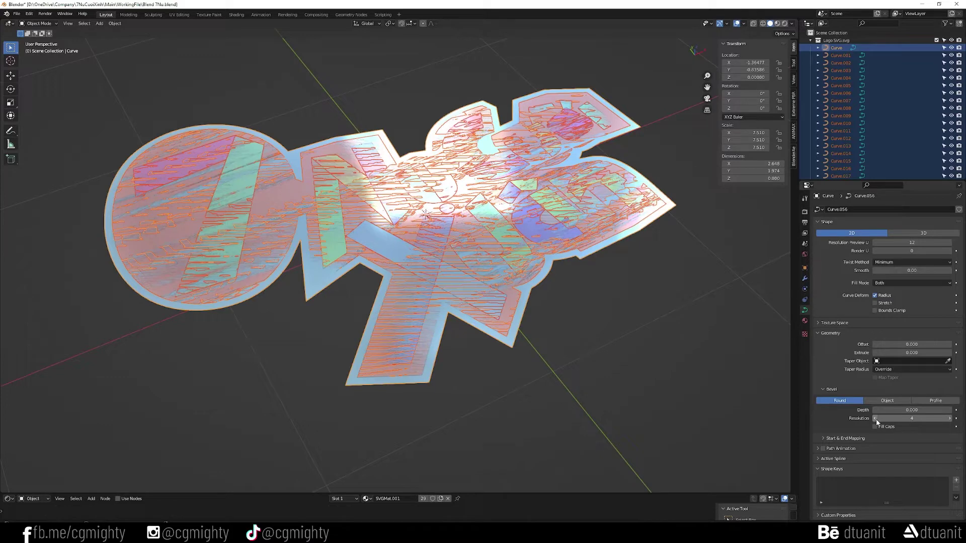
click(875, 418)
click(875, 419)
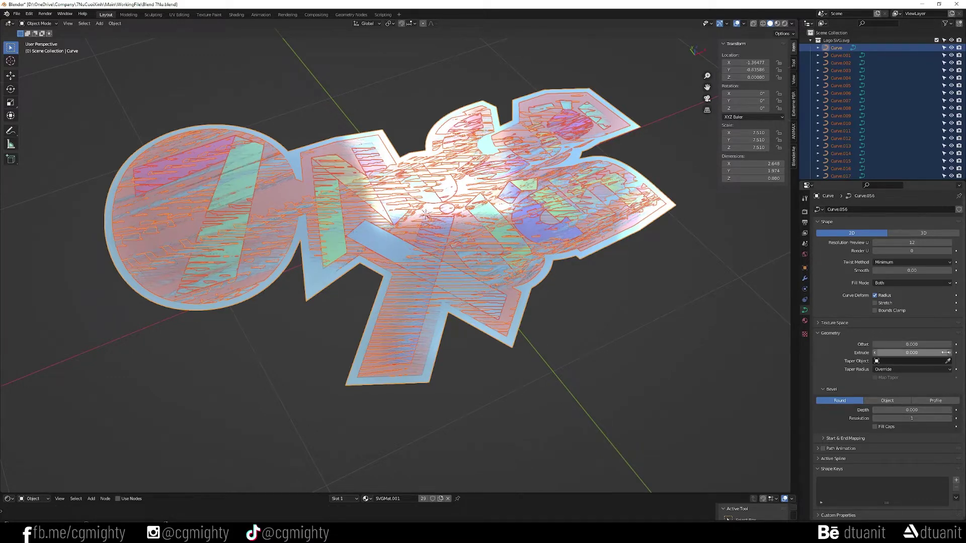
drag(945, 352, 958, 353)
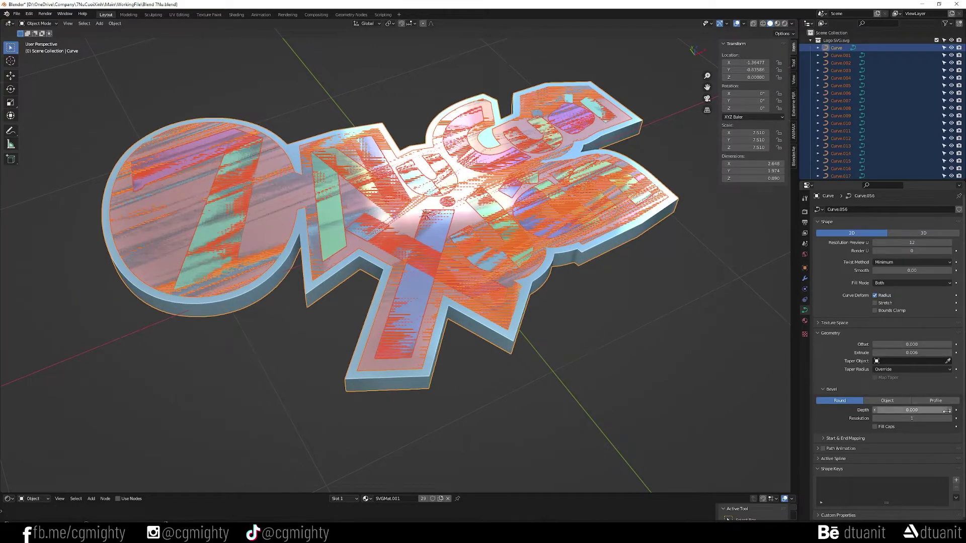
drag(946, 410, 953, 411)
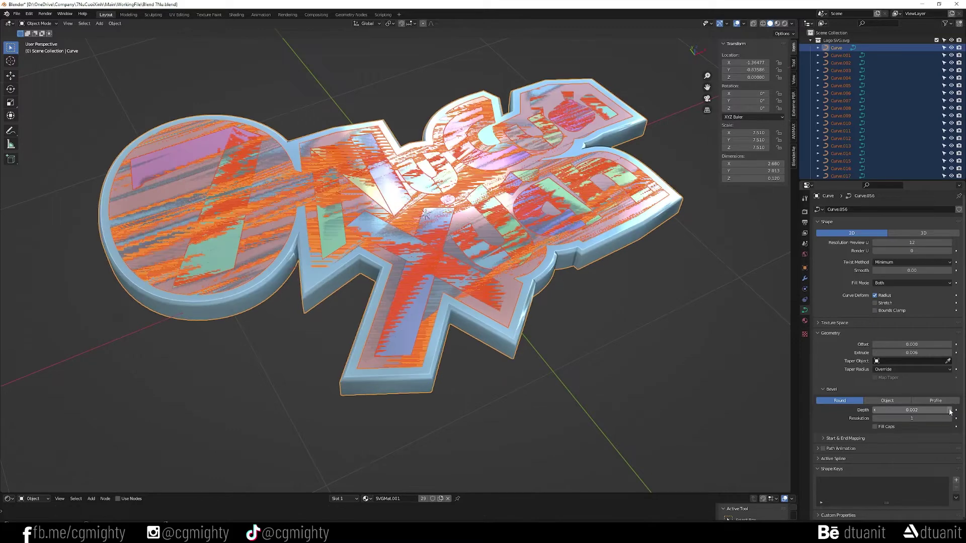
click(876, 411)
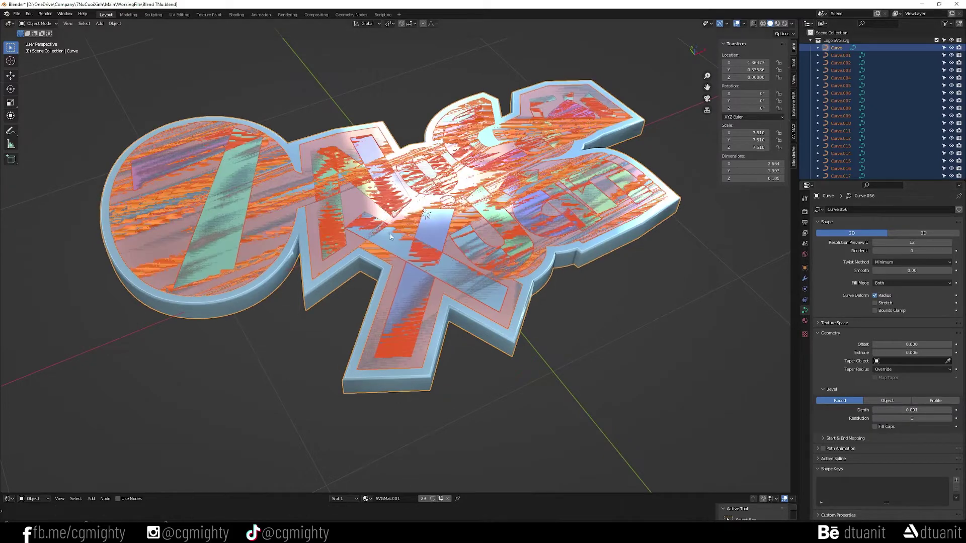
middle_drag(446, 277, 225, 95)
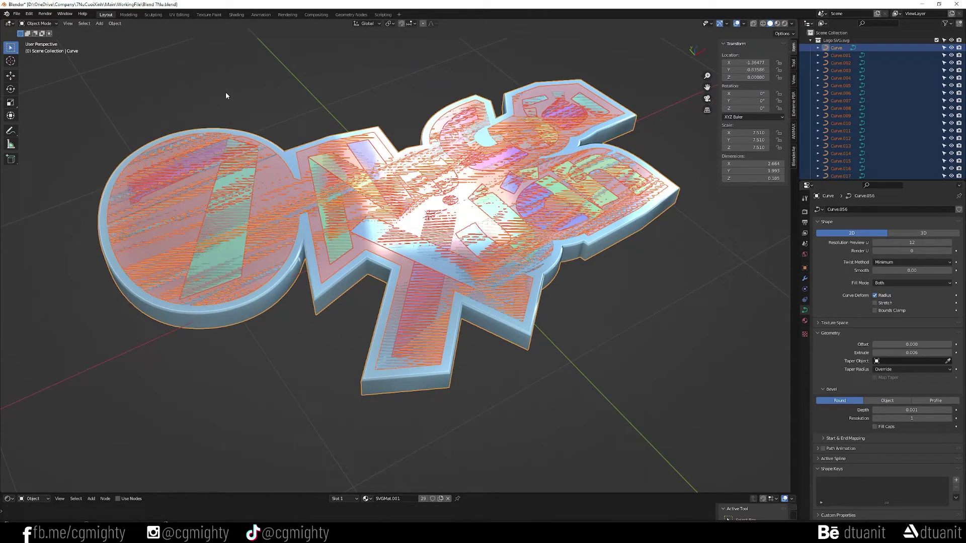
Lower the blue base layer along Z in right orthographic view
click(315, 130)
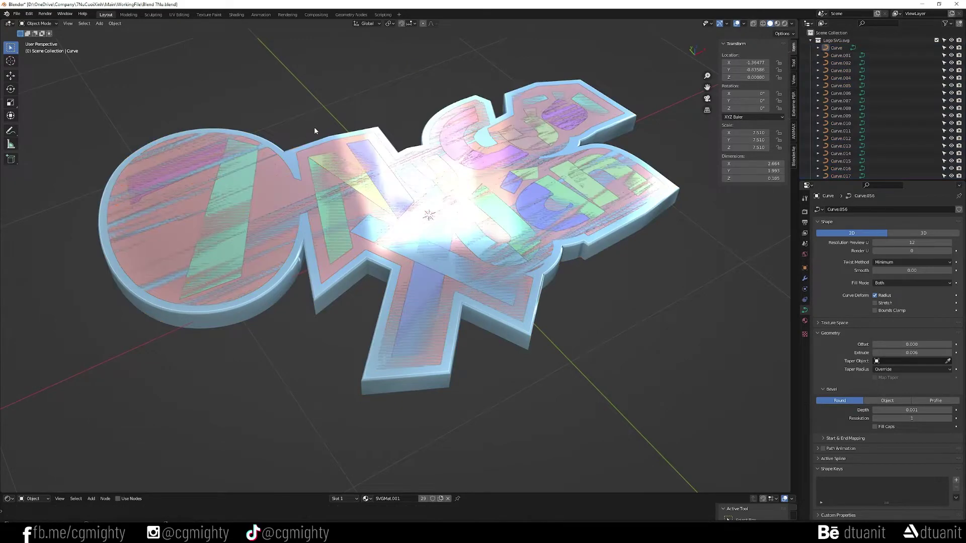
click(527, 338)
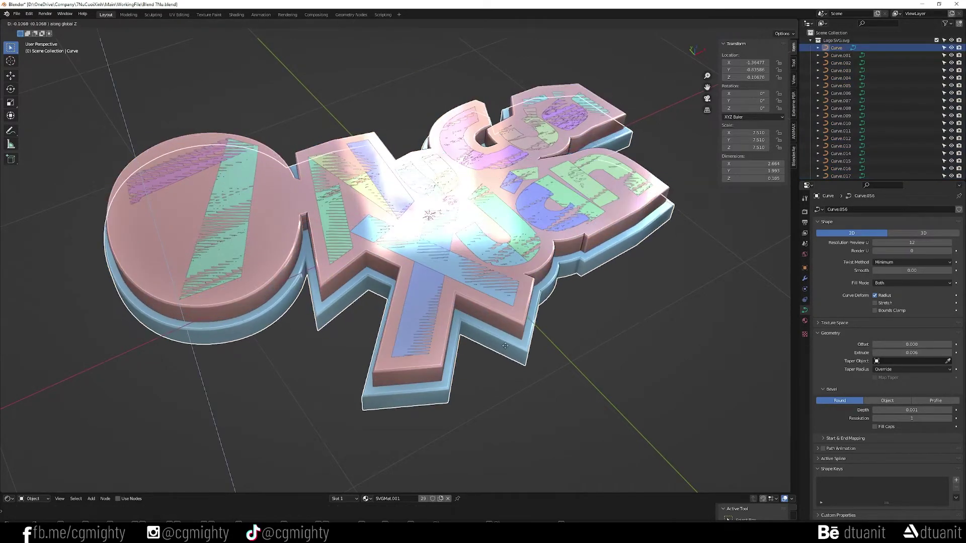
key(KP_3)
scroll(321, 183, up, 4)
key(g)
key(z)
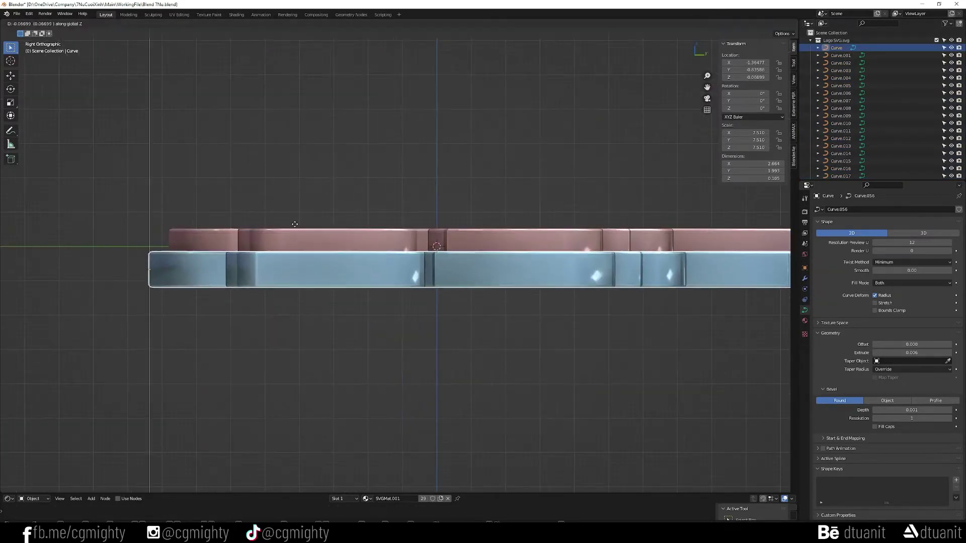
click(314, 236)
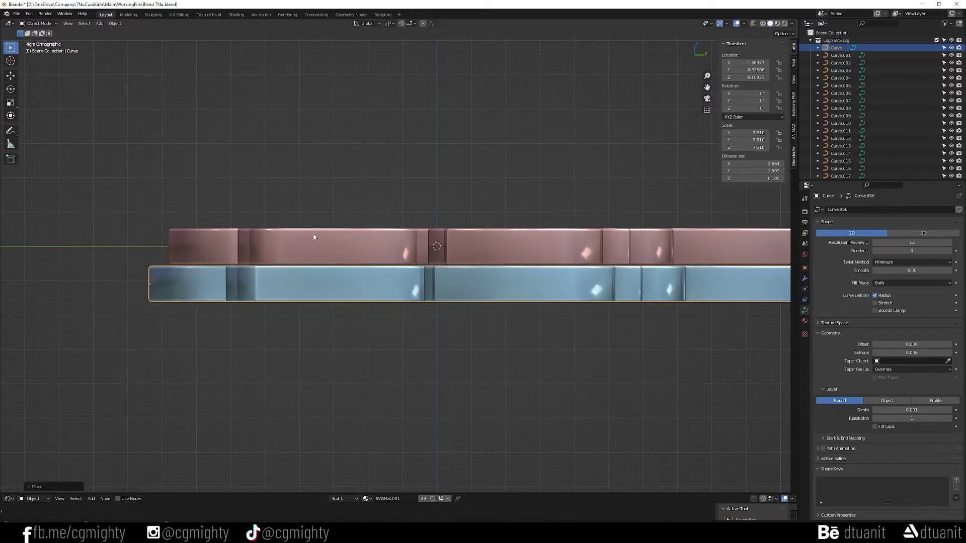
Lower the pink layer along Z too, then select every logo piece
key(g)
key(z)
click(318, 257)
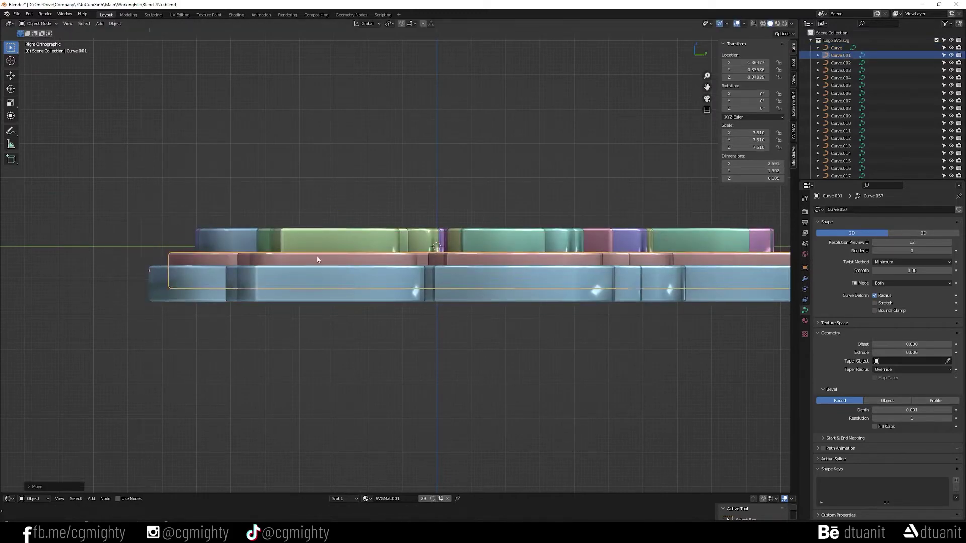
mouse_move(318, 258)
middle_down()
mouse_move(378, 274)
mouse_move(476, 243)
mouse_move(335, 267)
middle_up()
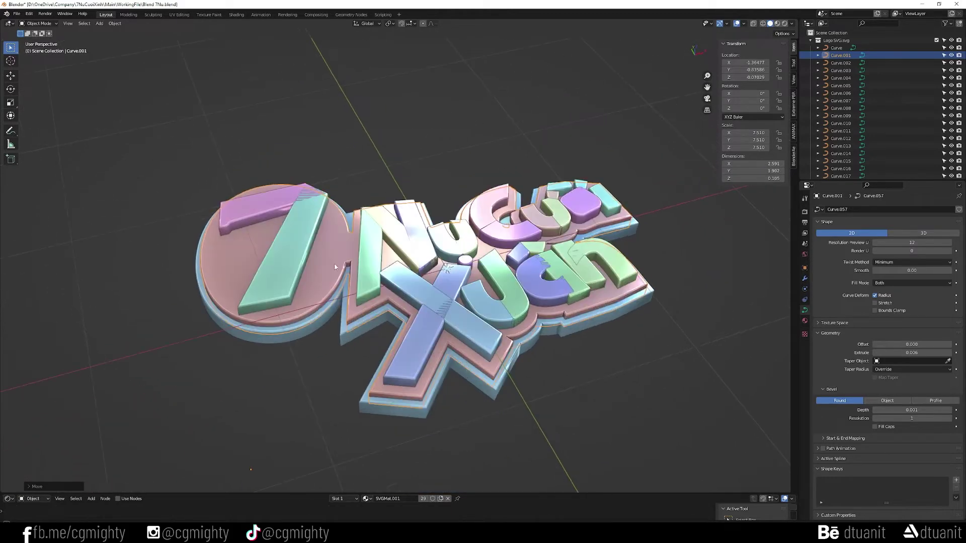
click(279, 249)
click(271, 219)
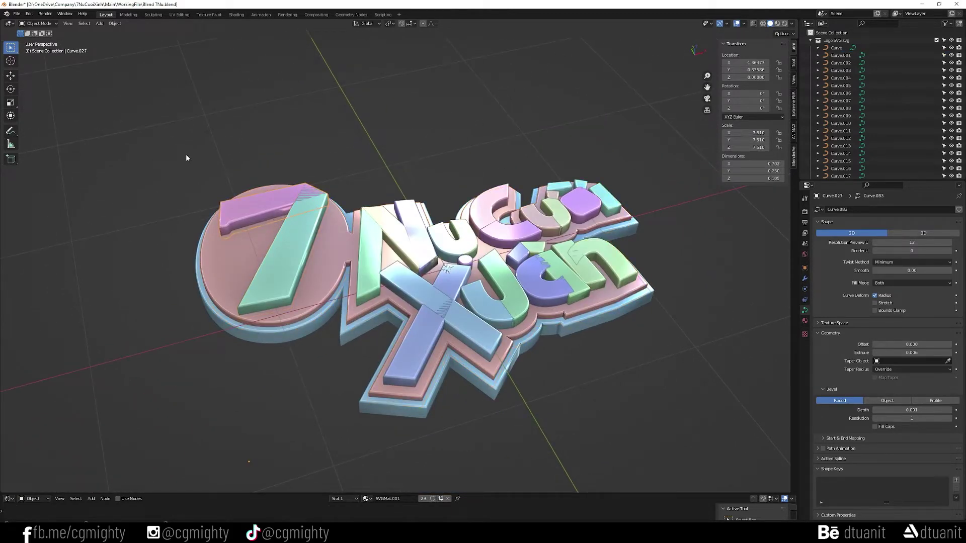
drag(183, 147, 702, 430)
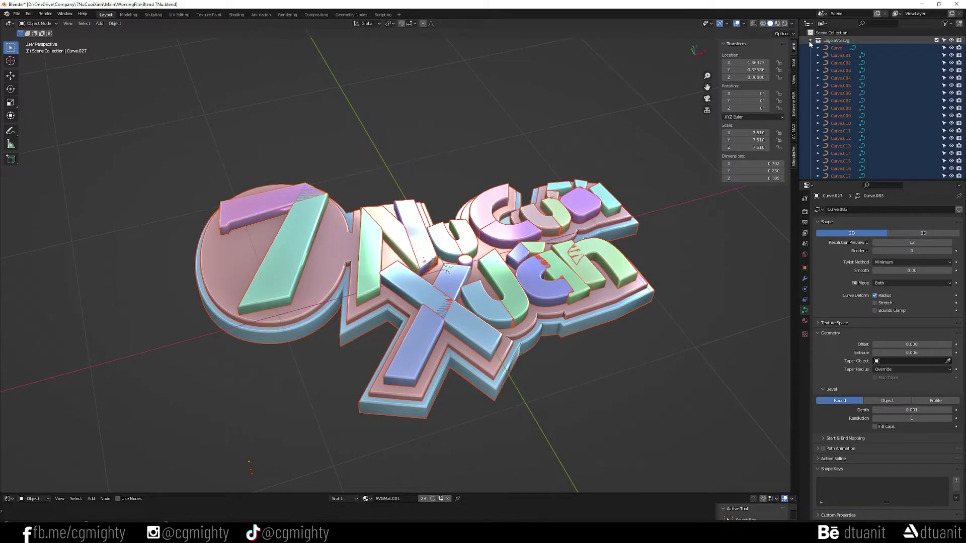
Duplicate all logo pieces in place into a new collection named 'Mesh'
key(shift+d)
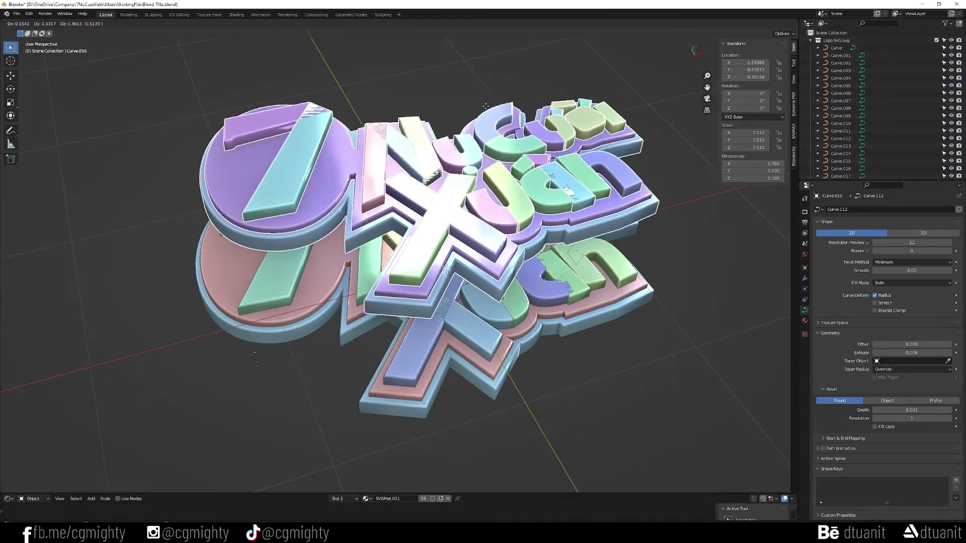
key(Escape)
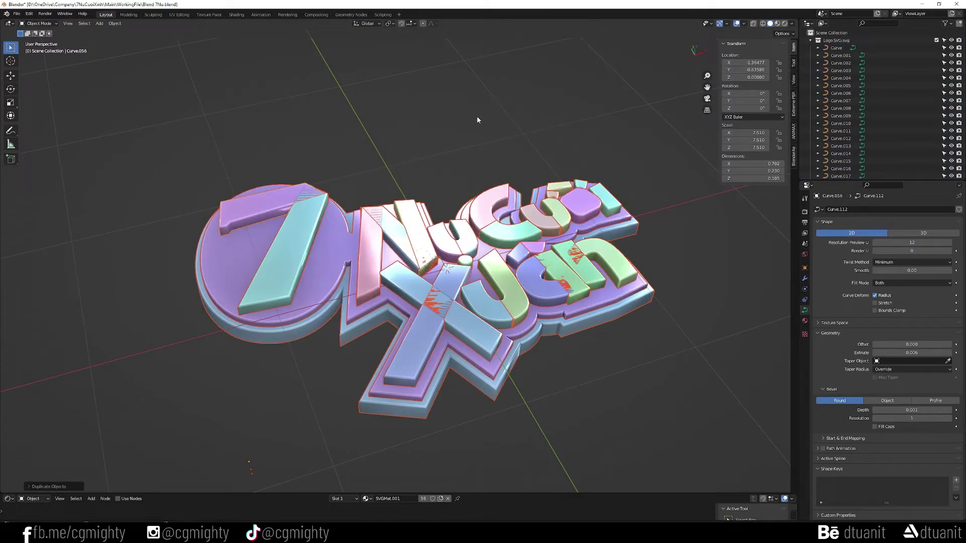
key(m)
click(477, 120)
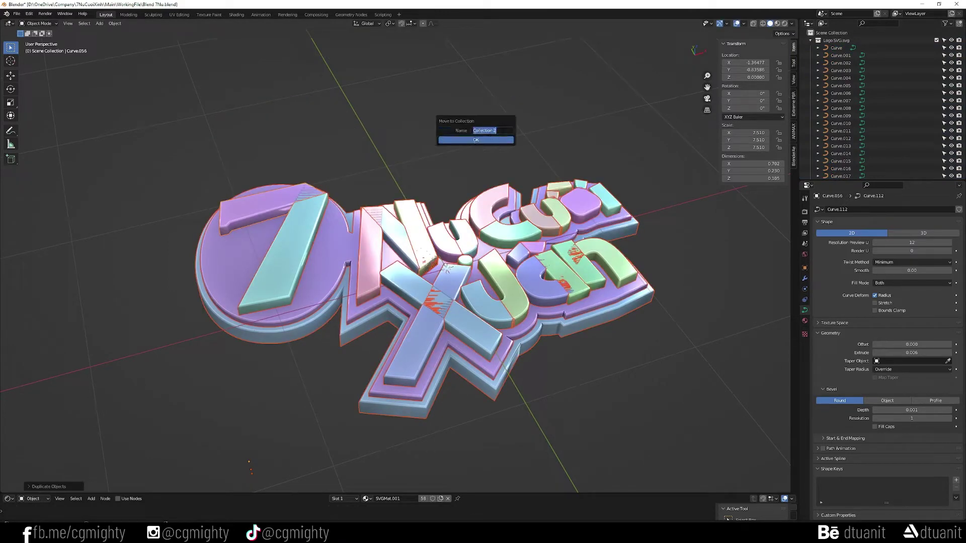
text(M)
text(Mesh)
click(496, 139)
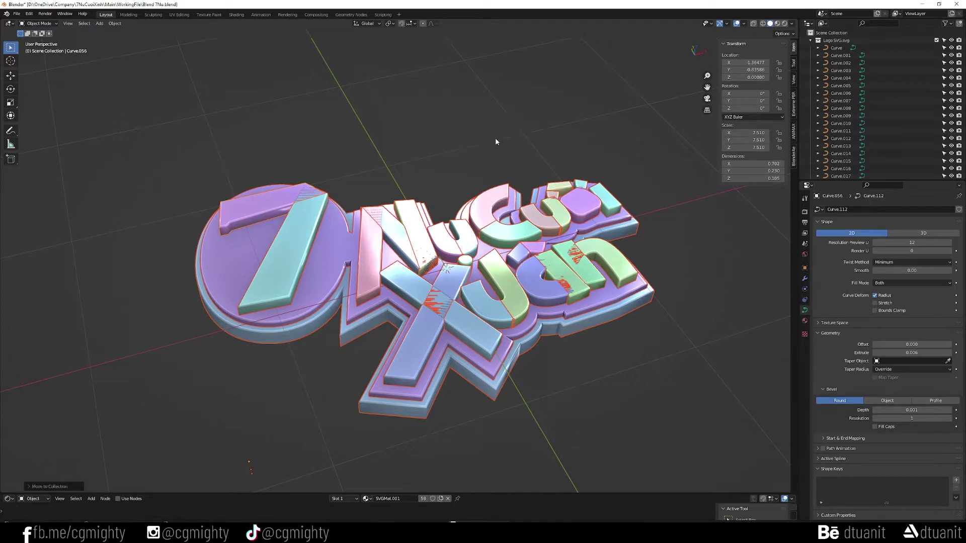
Hide the original Logo SVG.svg collection and make Mesh the active collection
click(811, 40)
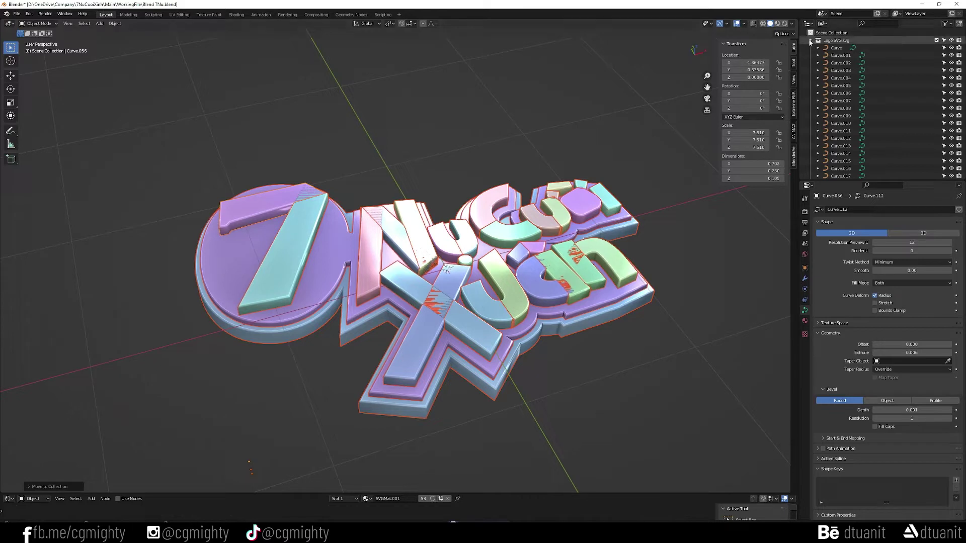
click(810, 47)
click(810, 48)
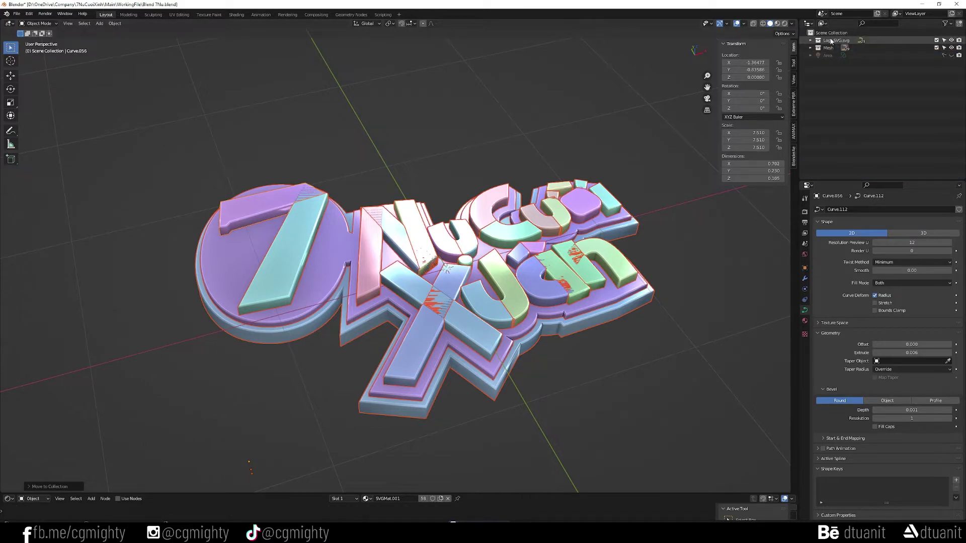
click(836, 41)
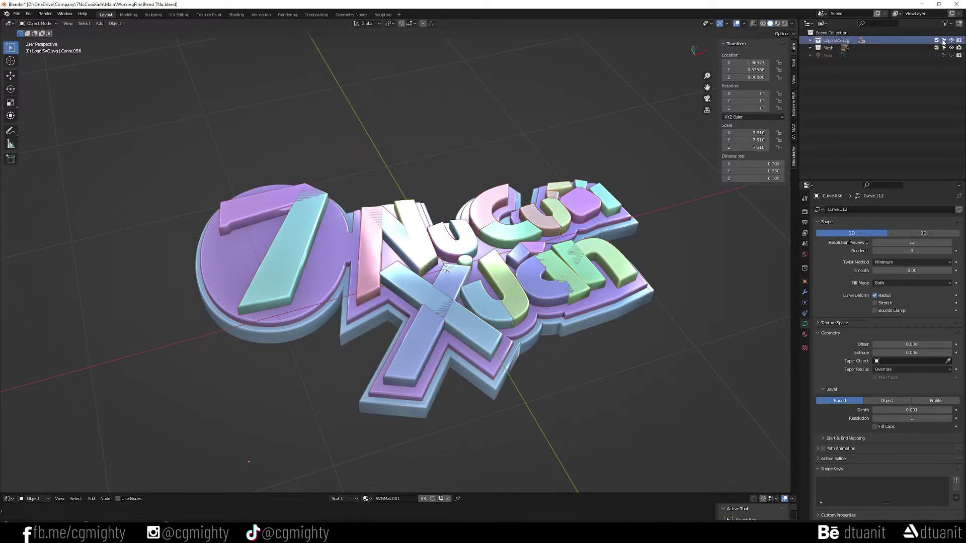
click(936, 40)
click(828, 48)
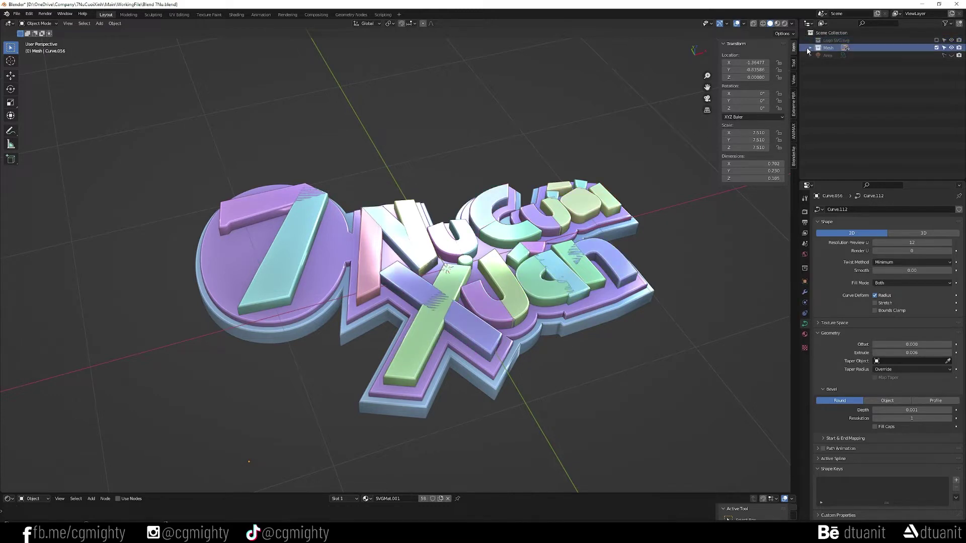
click(805, 55)
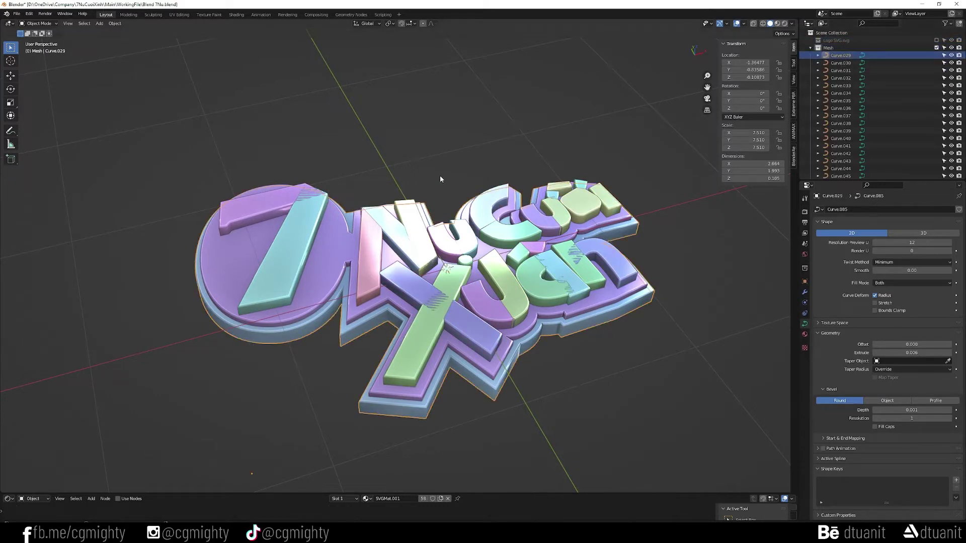
Turn on the wireframe overlay and select all the copied logo pieces
drag(159, 139, 316, 211)
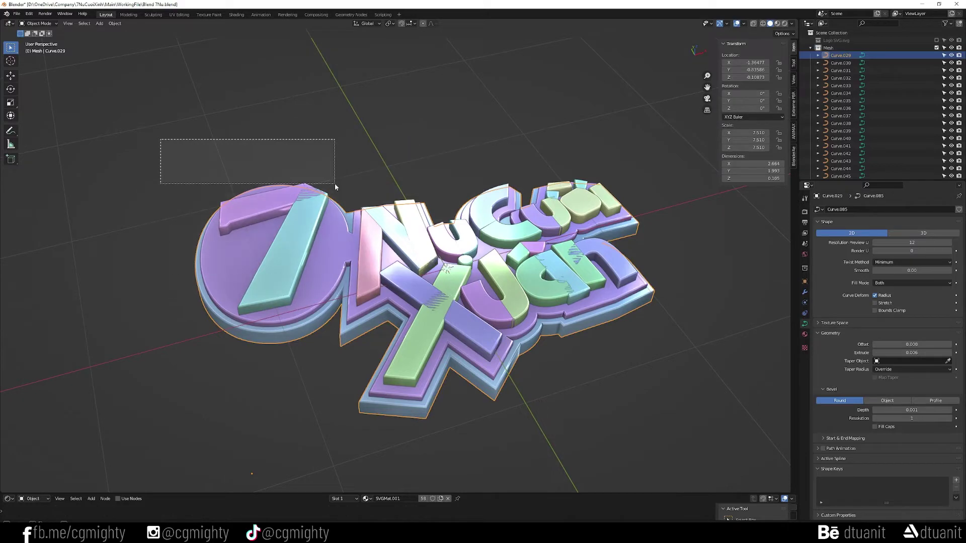
click(743, 23)
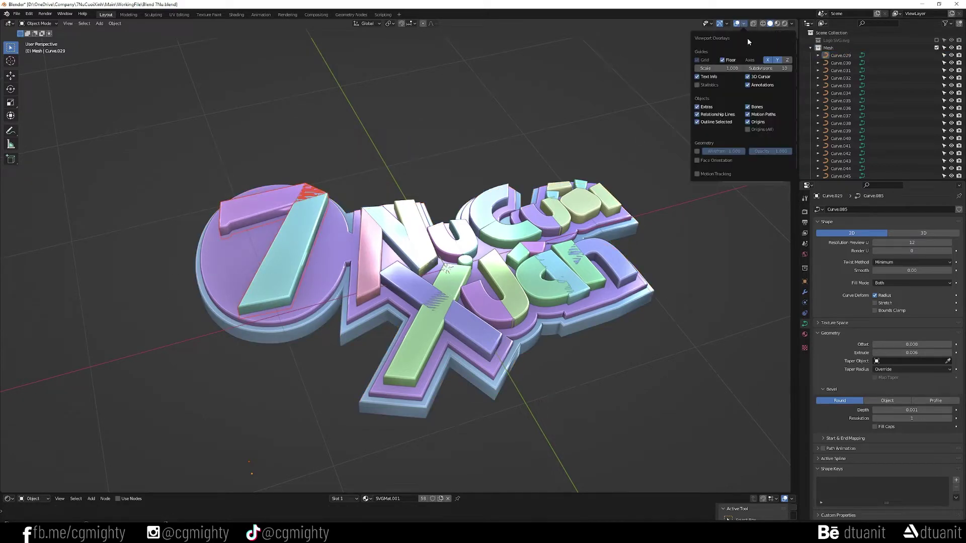
click(697, 151)
drag(137, 136, 692, 441)
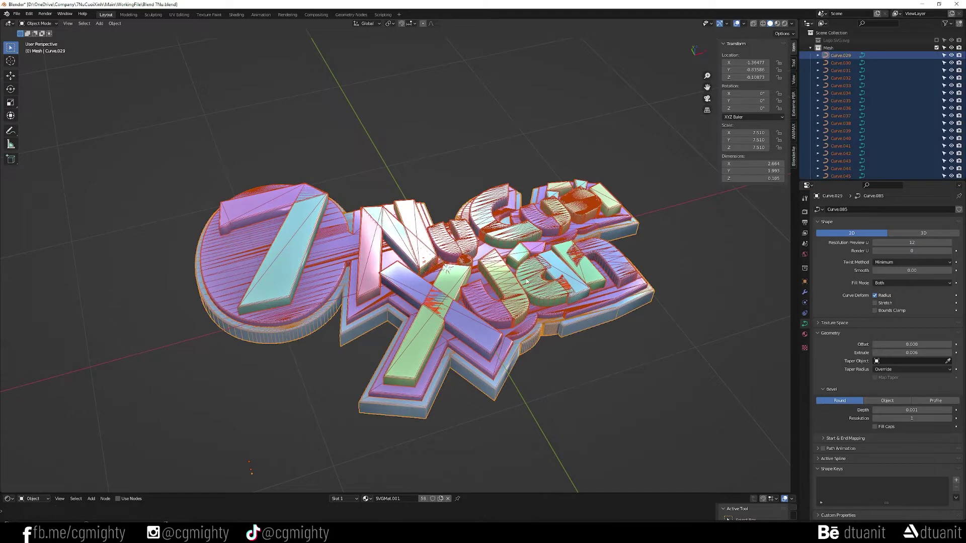
Convert the copied curves to meshes and add a Planar Decimate modifier
click(114, 23)
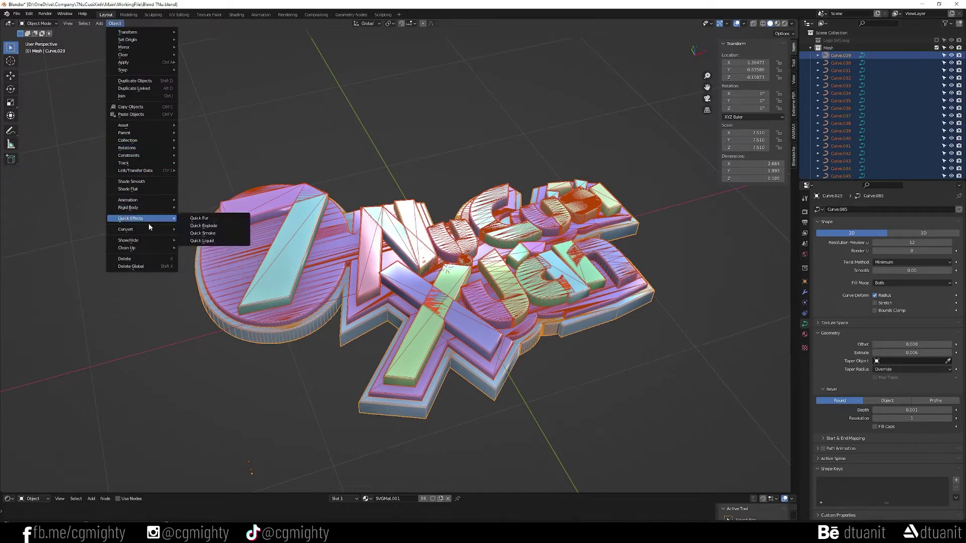
mouse_move(125, 228)
click(227, 238)
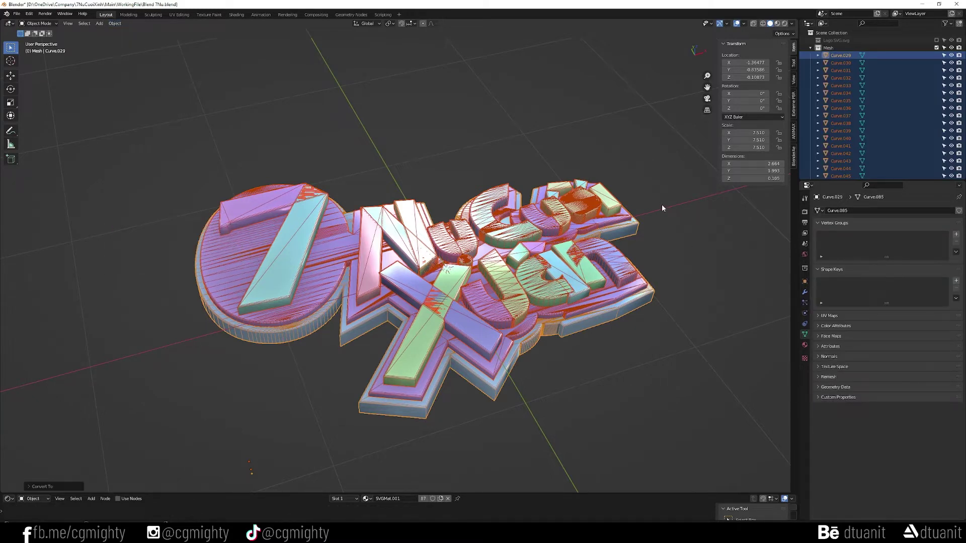
click(805, 293)
click(850, 213)
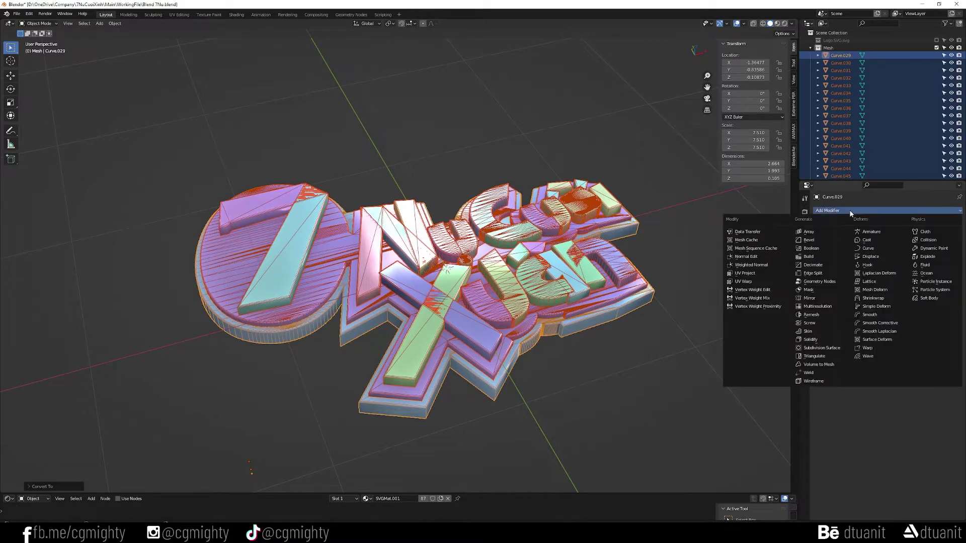
click(829, 267)
click(932, 235)
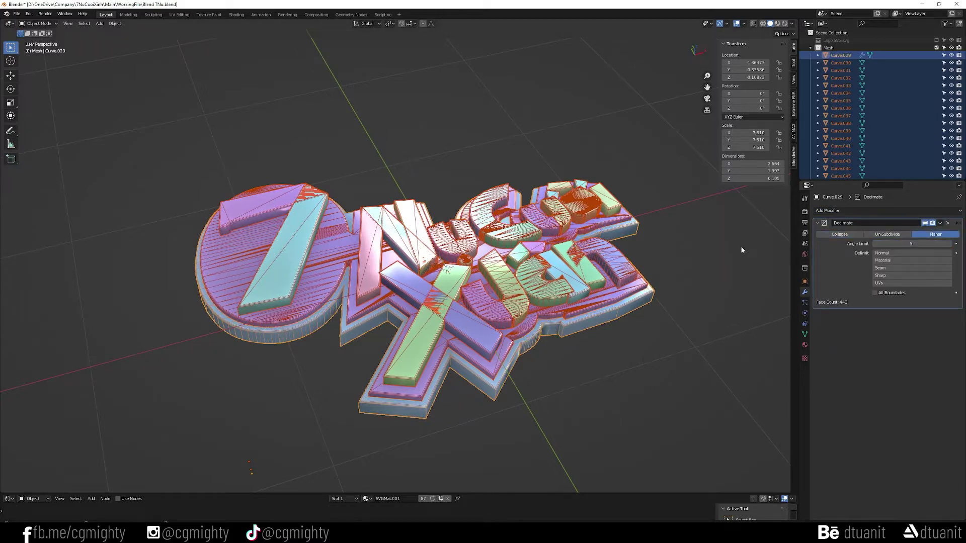
Select all logo pieces with base piece Curve.029 as the active object
click(665, 290)
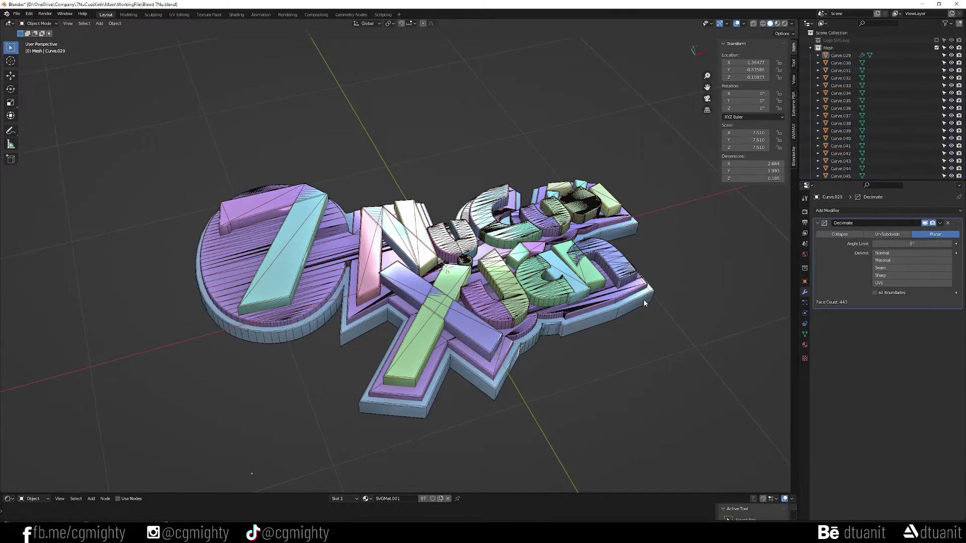
click(645, 300)
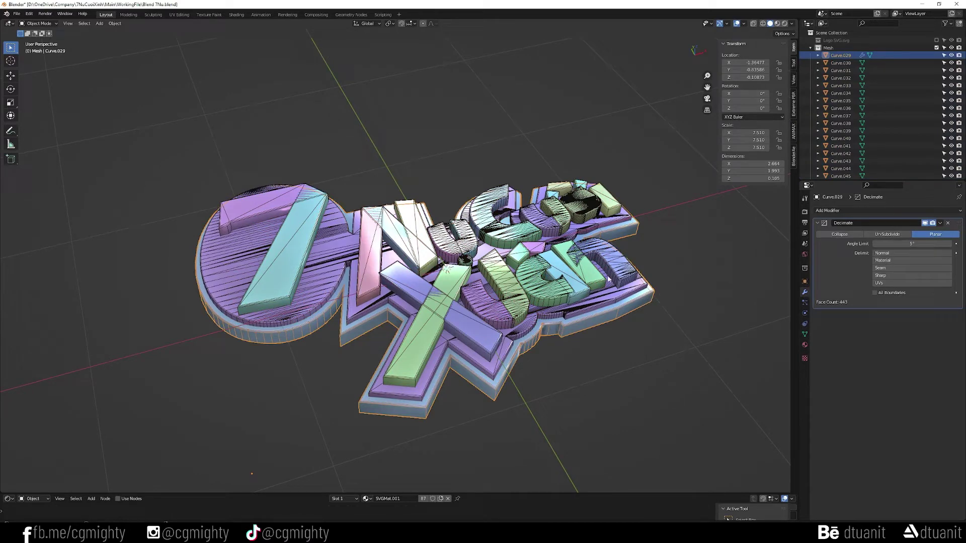
drag(164, 146, 693, 455)
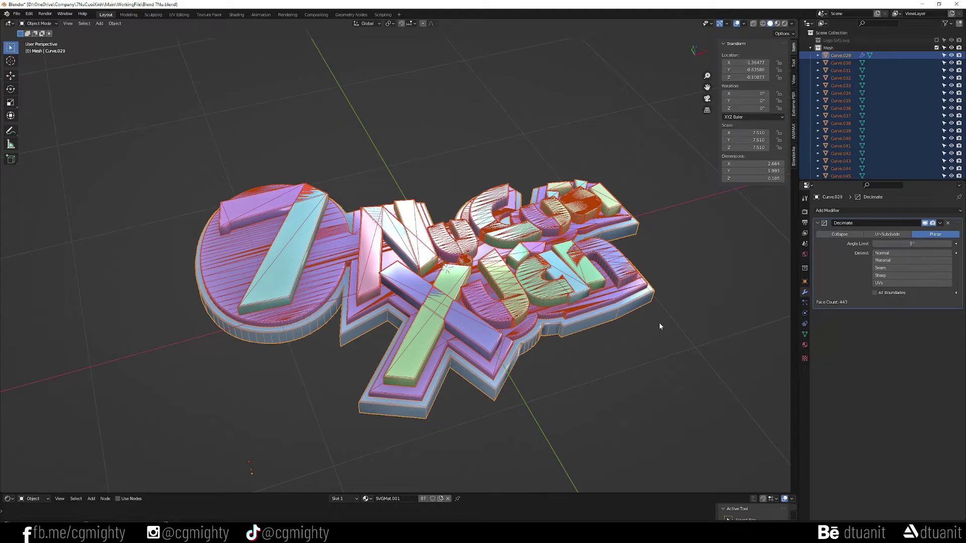
Copy the Decimate modifier to all pieces and apply it via Visual Geometry to Mesh
key(ctrl+l)
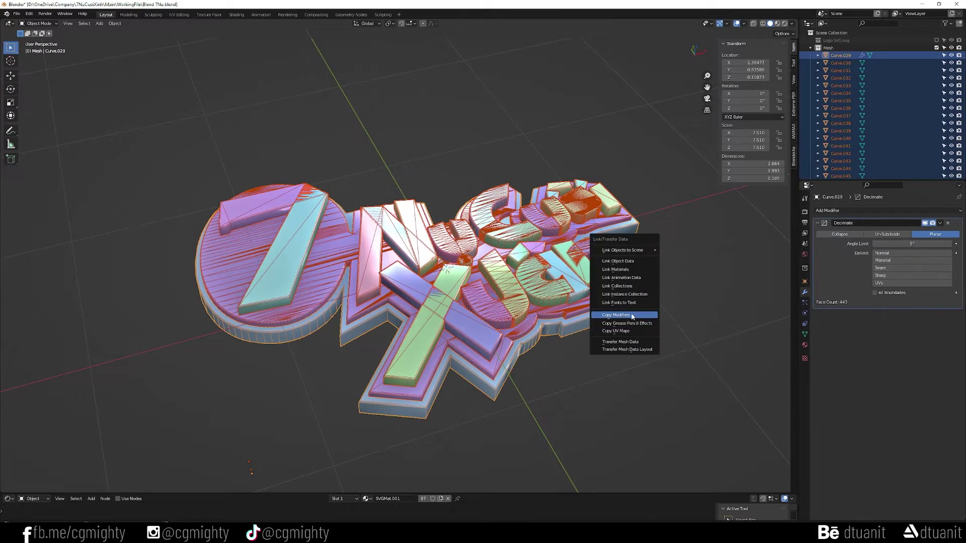
click(634, 317)
click(660, 269)
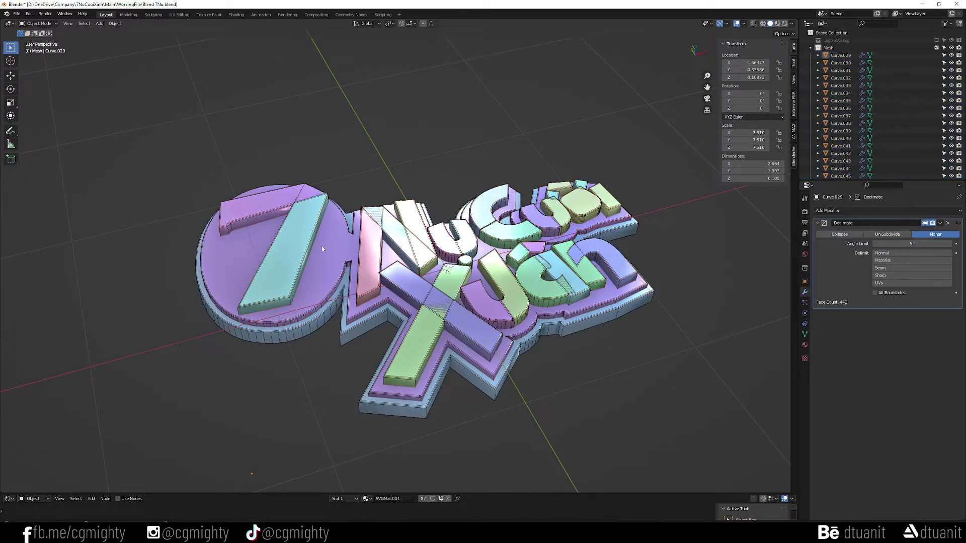
click(303, 230)
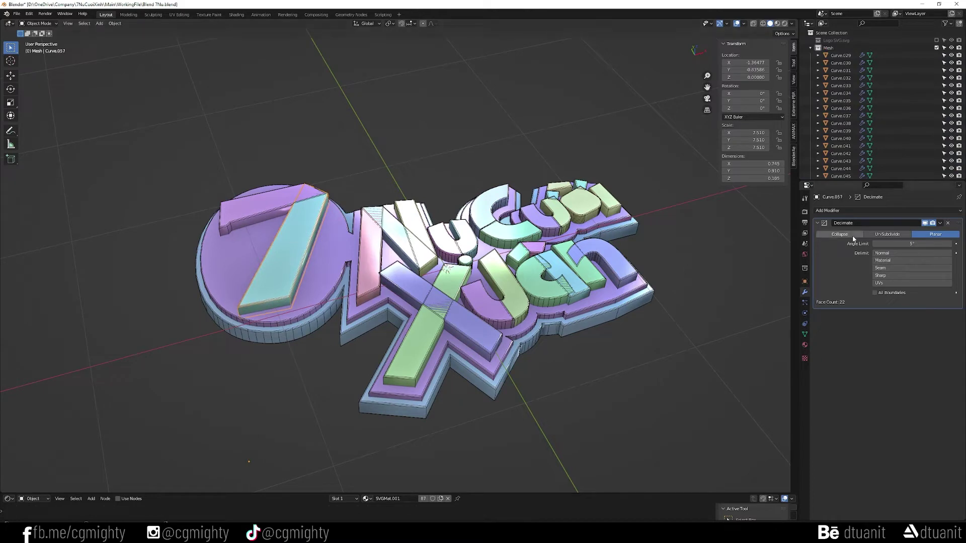
drag(169, 133, 659, 414)
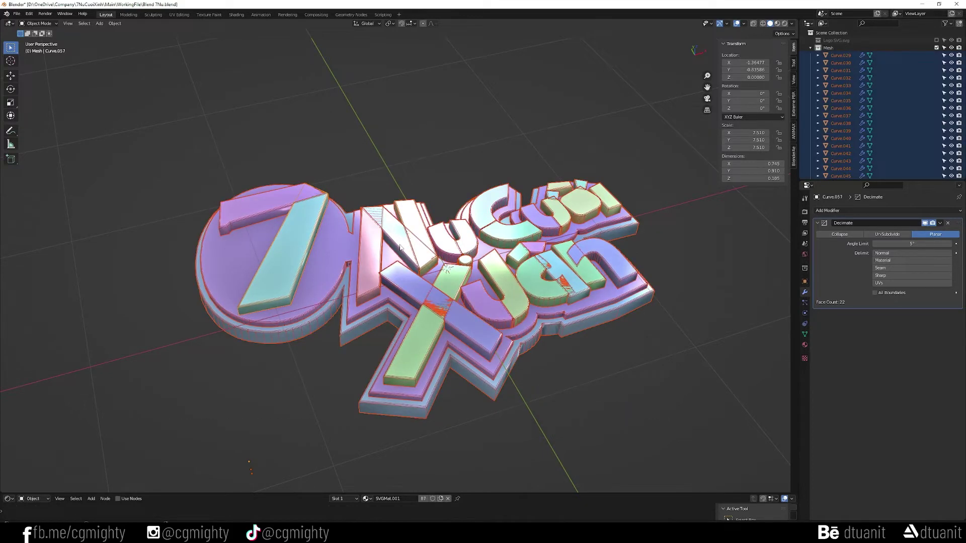
key(ctrl+a)
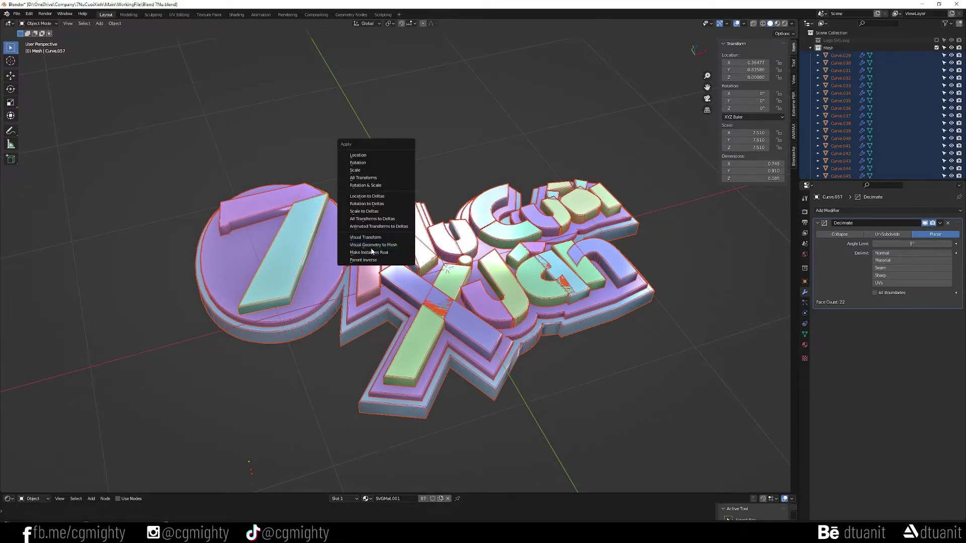
click(401, 246)
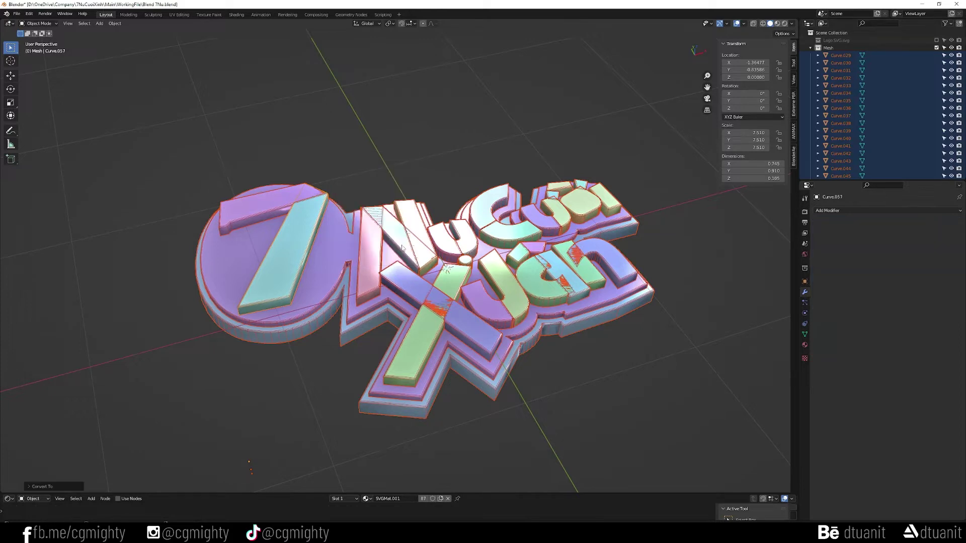
scroll(479, 239, up, 2)
Inspect the letter pieces from a low side-on angle, selecting the 7's teal stroke
click(677, 246)
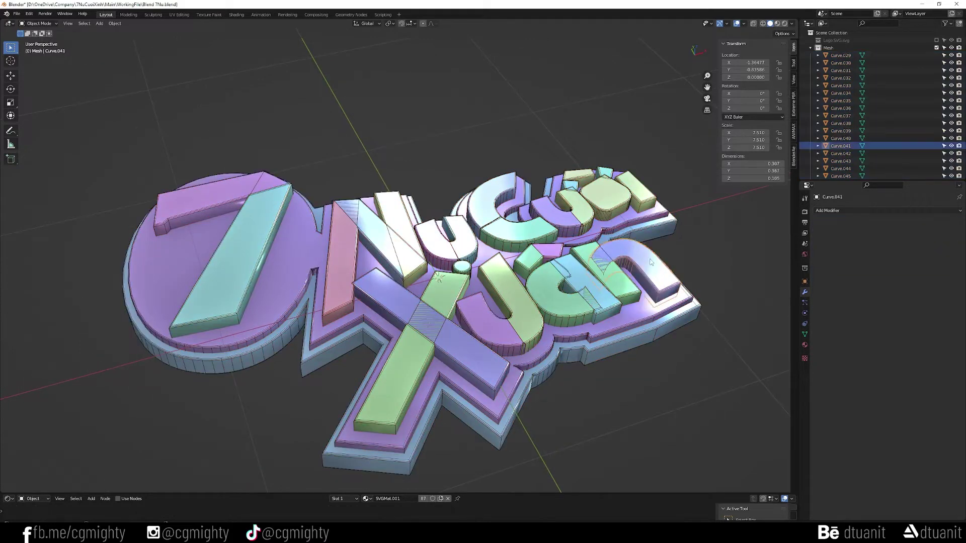
click(553, 355)
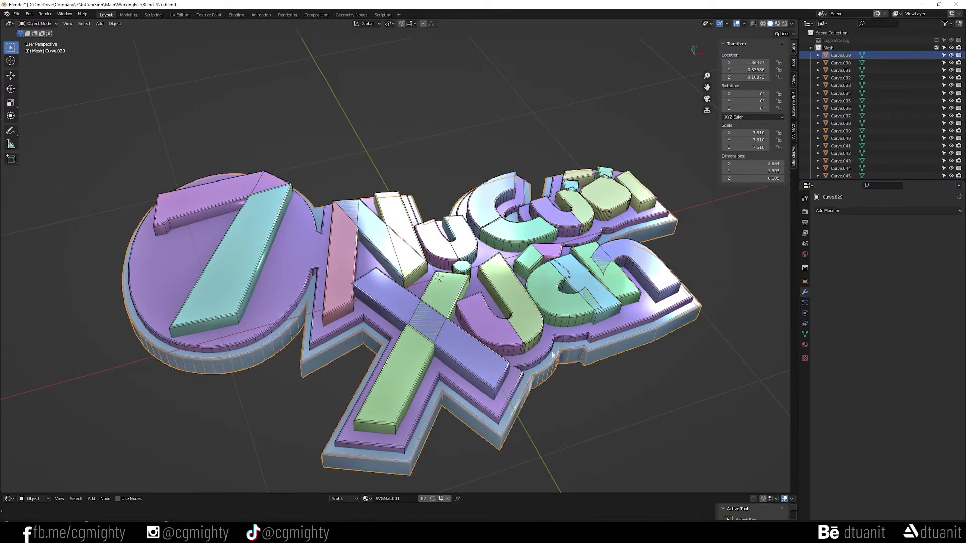
click(181, 175)
mouse_move(181, 174)
middle_down()
mouse_move(246, 231)
mouse_move(213, 246)
middle_up()
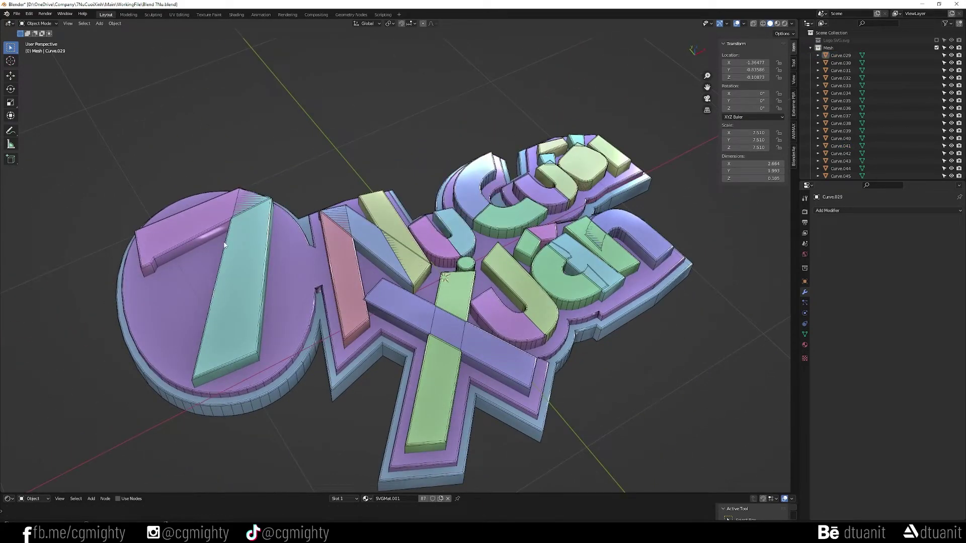
click(241, 239)
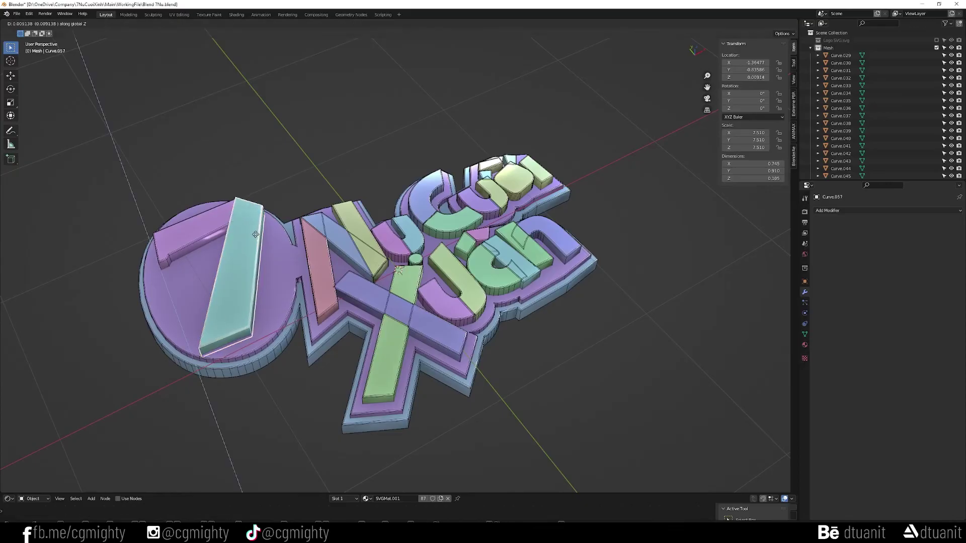
Raise the blue N stroke and the x crossbar slightly along Z
click(340, 242)
key(g)
key(z)
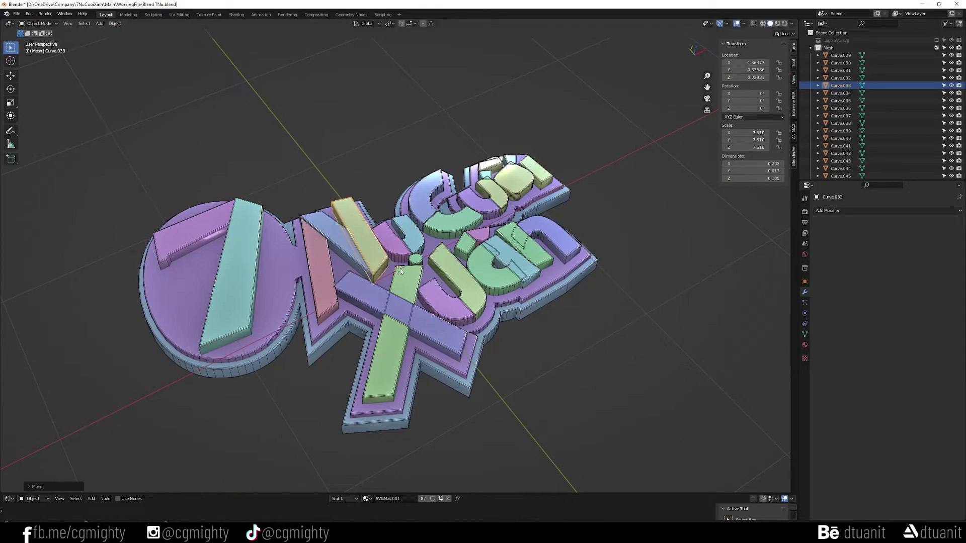
click(367, 304)
key(g)
key(z)
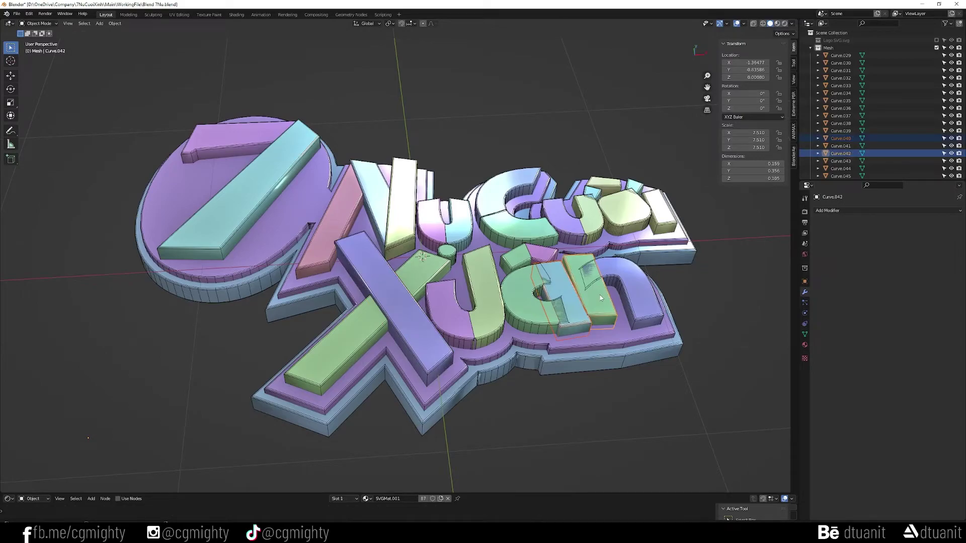
click(600, 295)
middle_drag(600, 295, 400, 329)
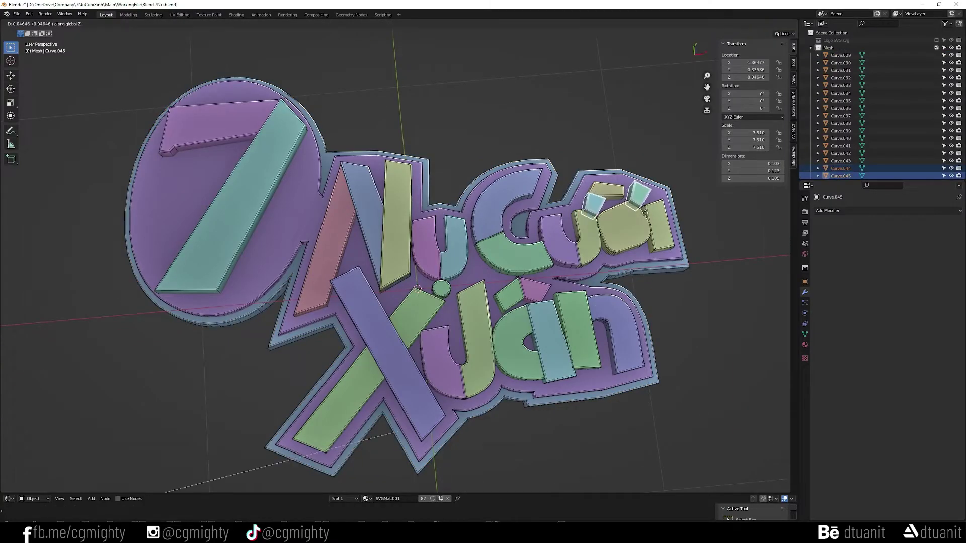
Confirm the raised height of the last accent piece on the ơ
click(646, 194)
key(alt+a)
middle_drag(503, 226, 443, 212)
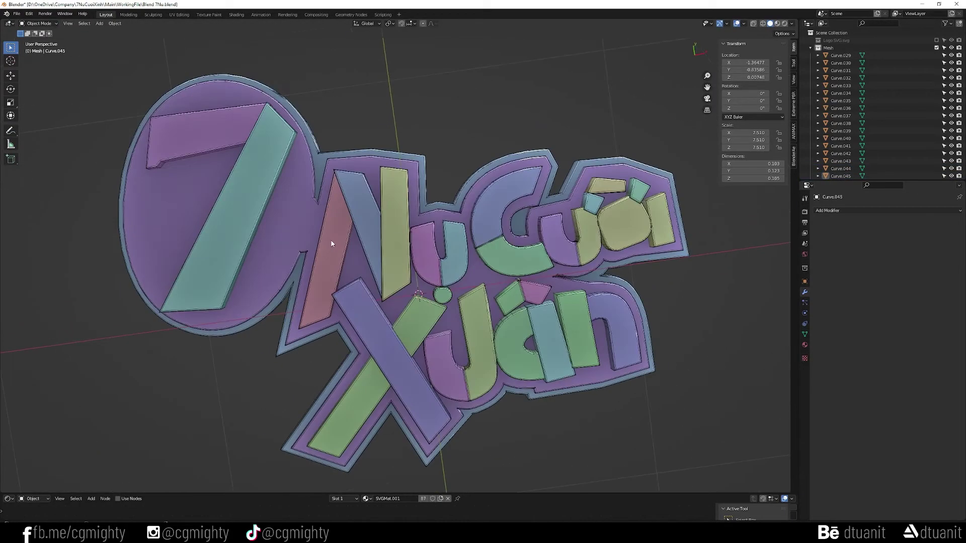
Select the 7 bar and the whole logo, and show the SVGMat.001 material settings
click(279, 210)
drag(133, 149, 600, 392)
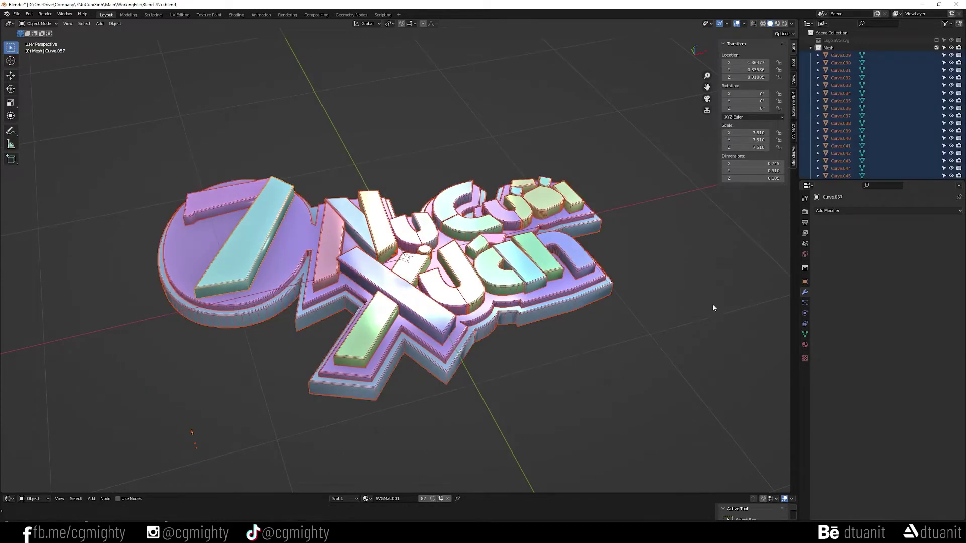
click(804, 345)
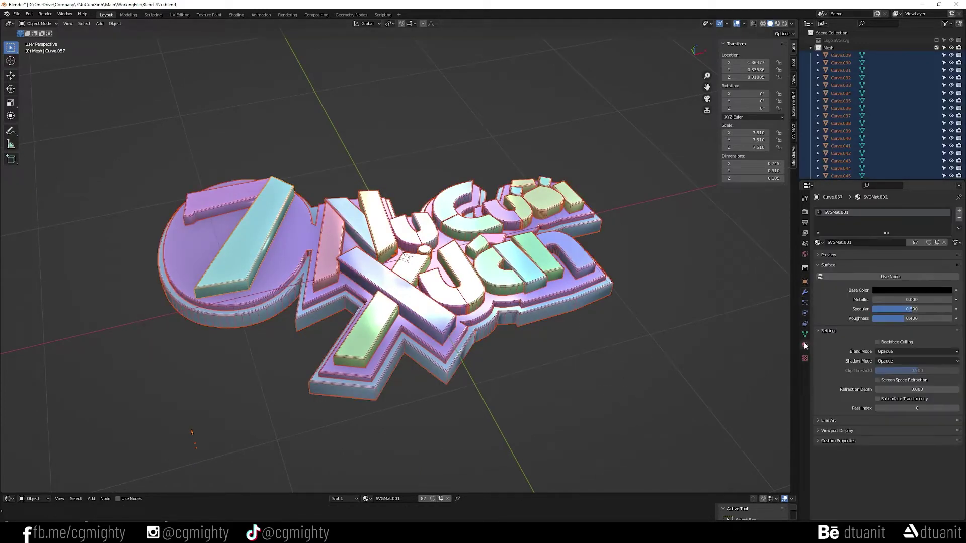
Assign the existing Gold material to the 7's diagonal bar
click(817, 242)
click(844, 261)
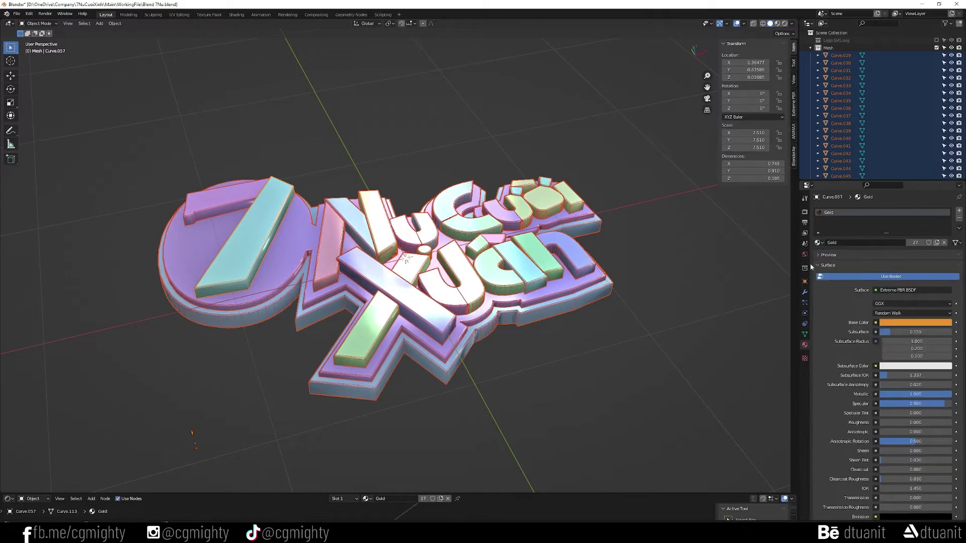
click(653, 124)
Switch the viewport to Rendered shading and enable the Area light in the outliner
key(z)
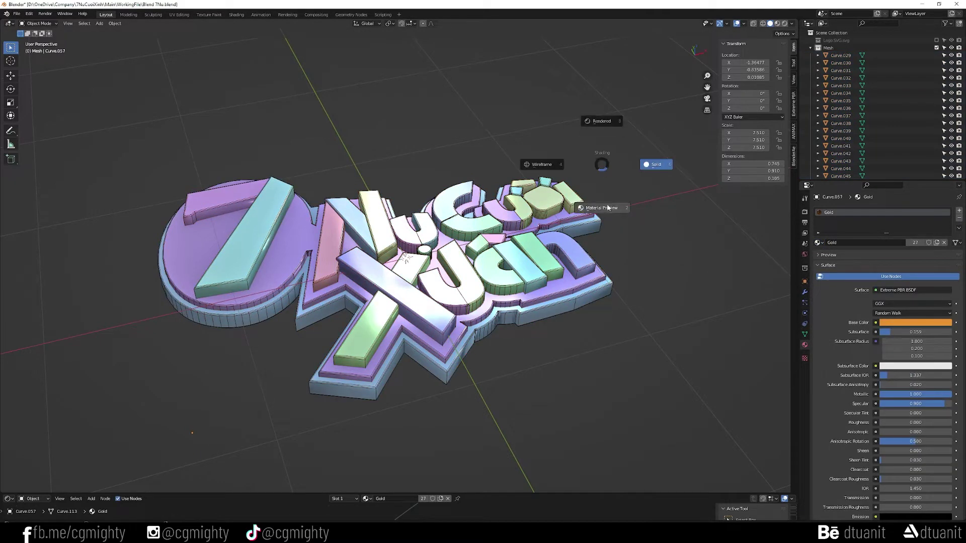
click(606, 121)
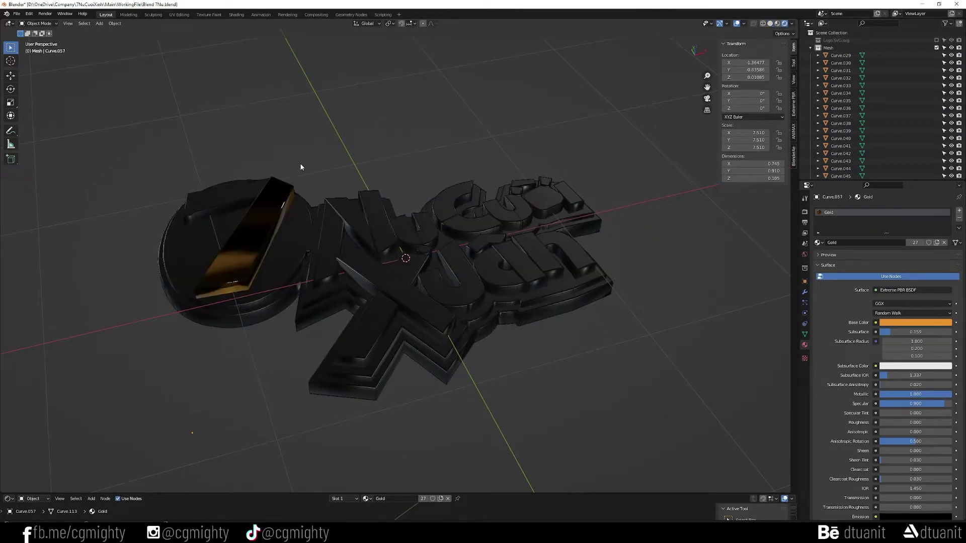
click(793, 23)
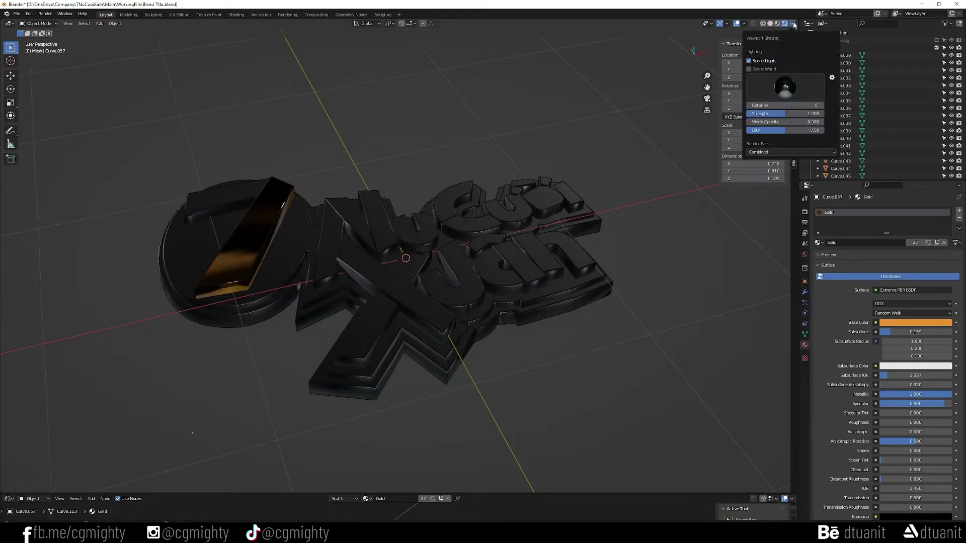
click(810, 48)
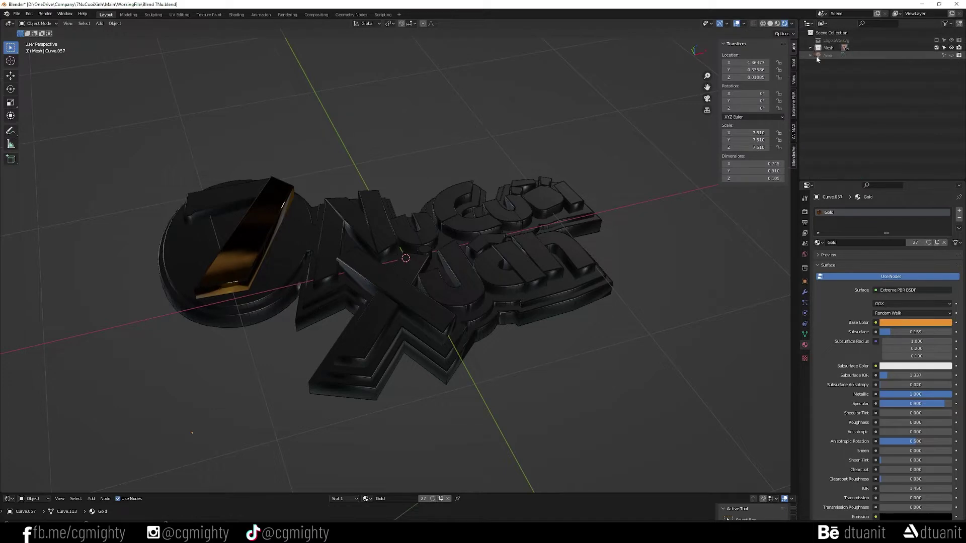
click(951, 55)
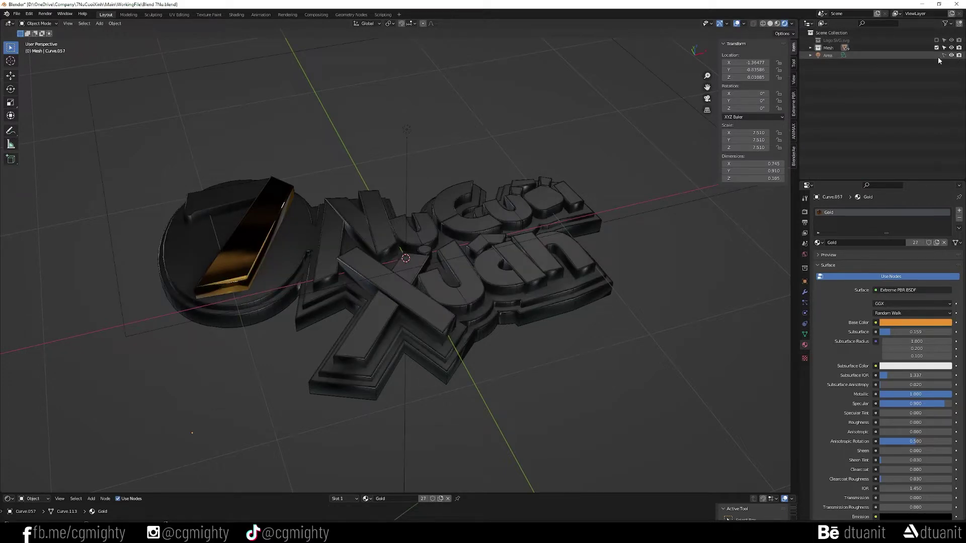
click(744, 24)
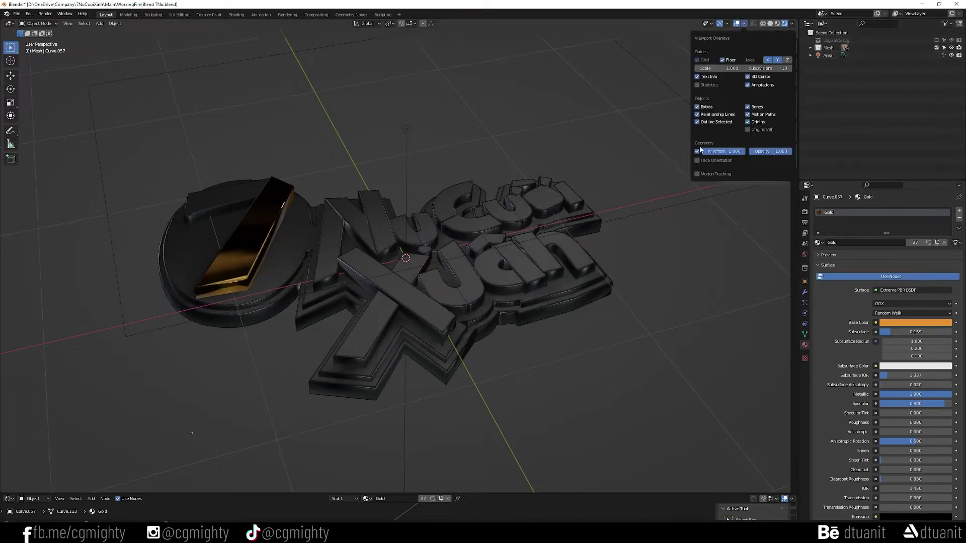
key(n)
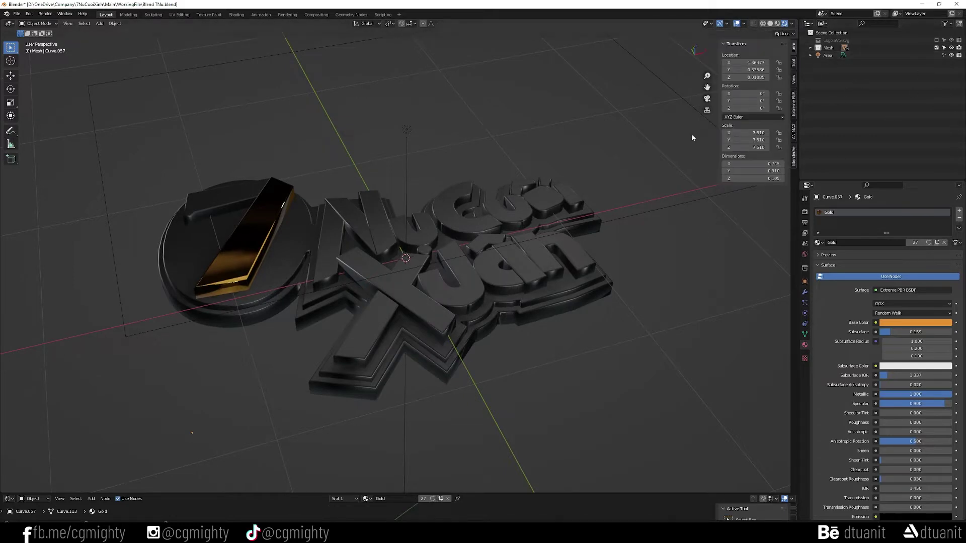
scroll(403, 186, up, 1)
Give the 7's top bar the Gold material as well
click(198, 210)
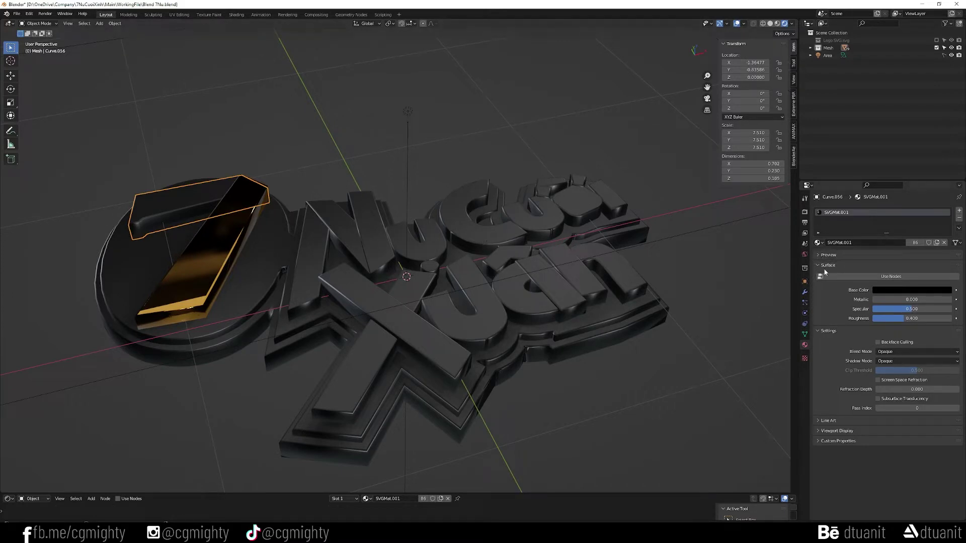
click(818, 243)
click(835, 262)
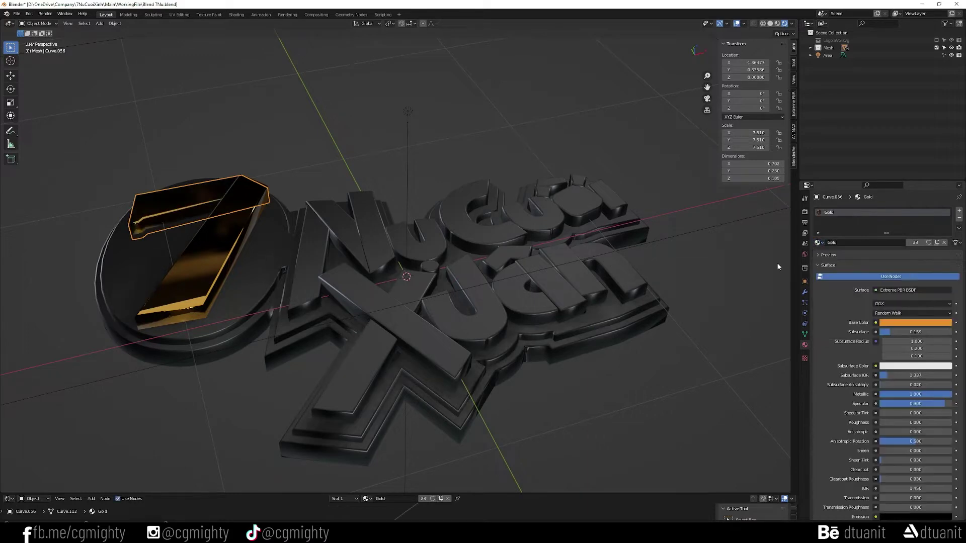
Enlarge a Shader Editor below the viewport and frame the Gold material's nodes
drag(206, 493, 206, 296)
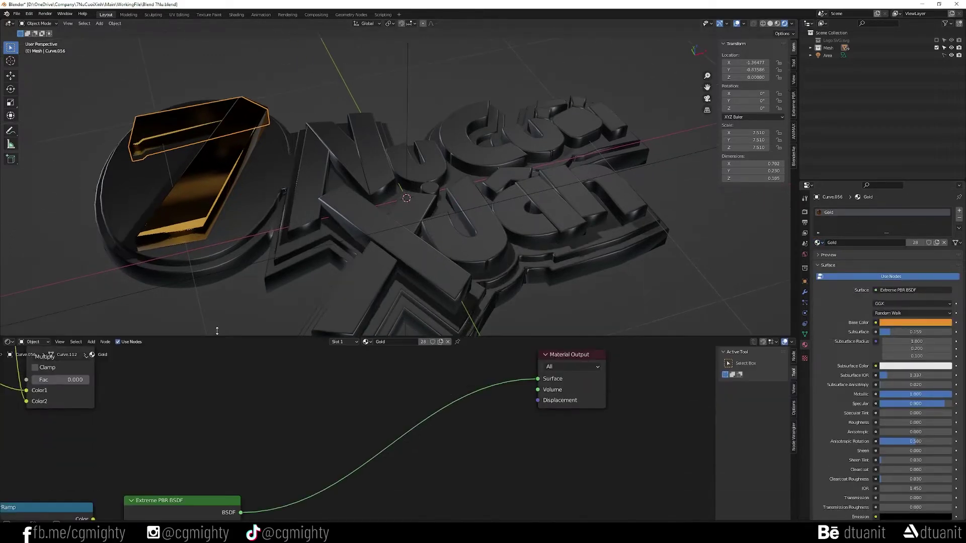
click(33, 301)
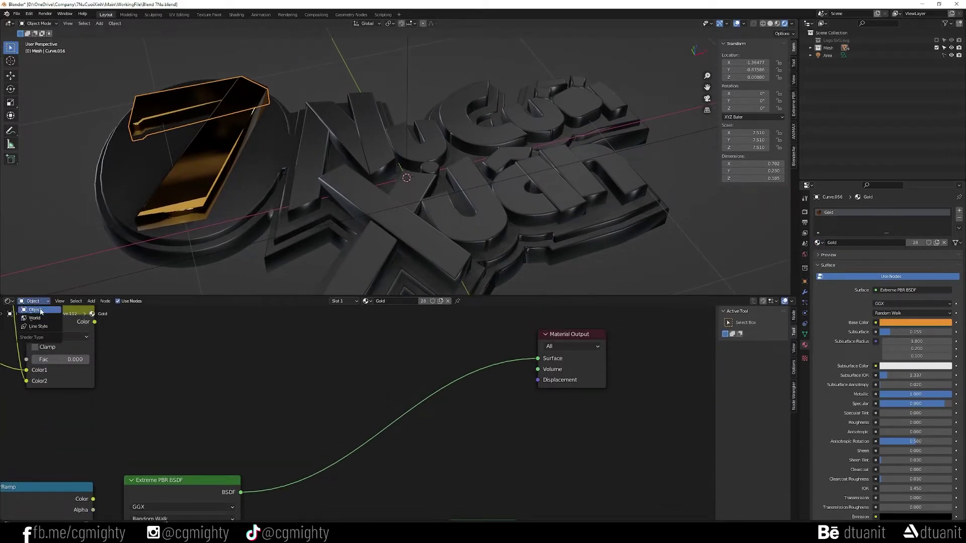
key(Home)
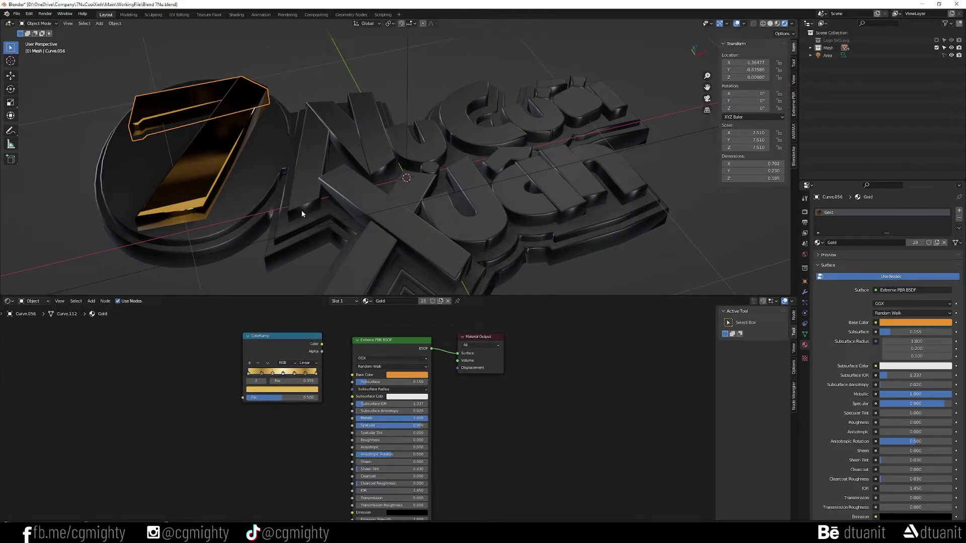
click(352, 153)
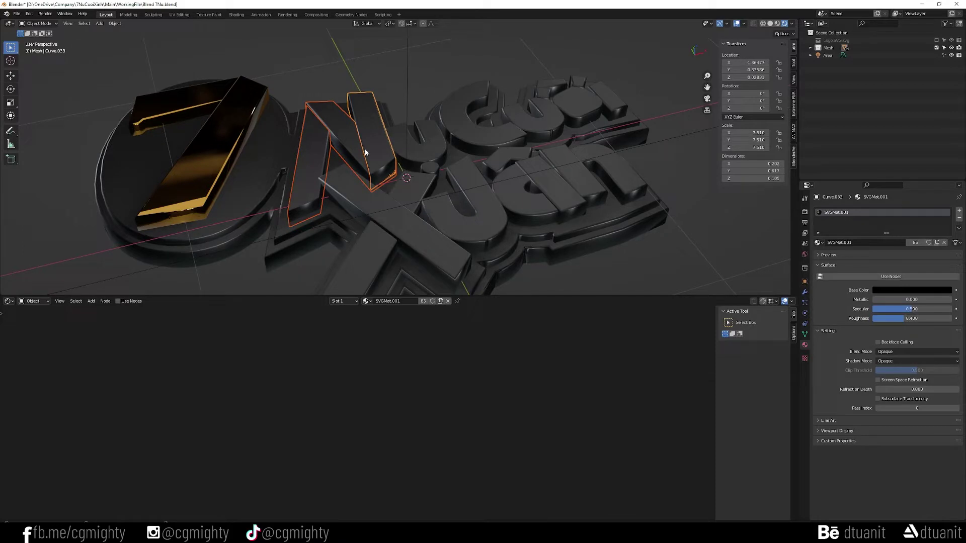
scroll(203, 120, down, 3)
Box-select all logo pieces with the 7 active and use Link Materials to spread Gold
drag(140, 86, 486, 240)
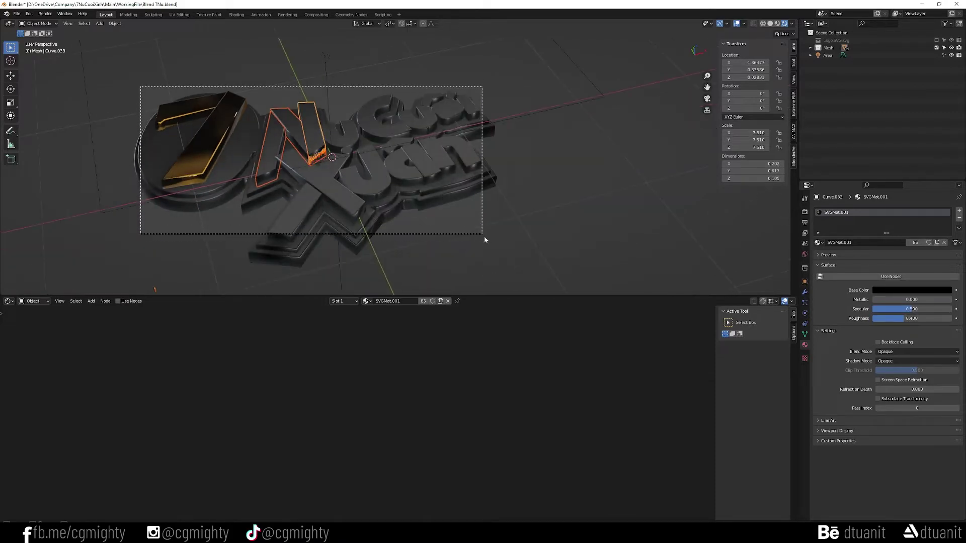
drag(107, 78, 512, 270)
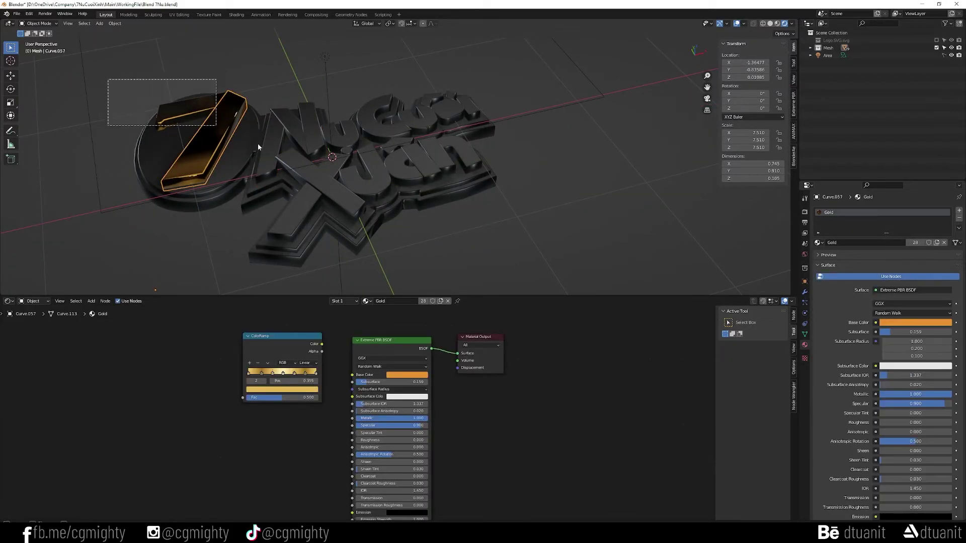
key(ctrl+l)
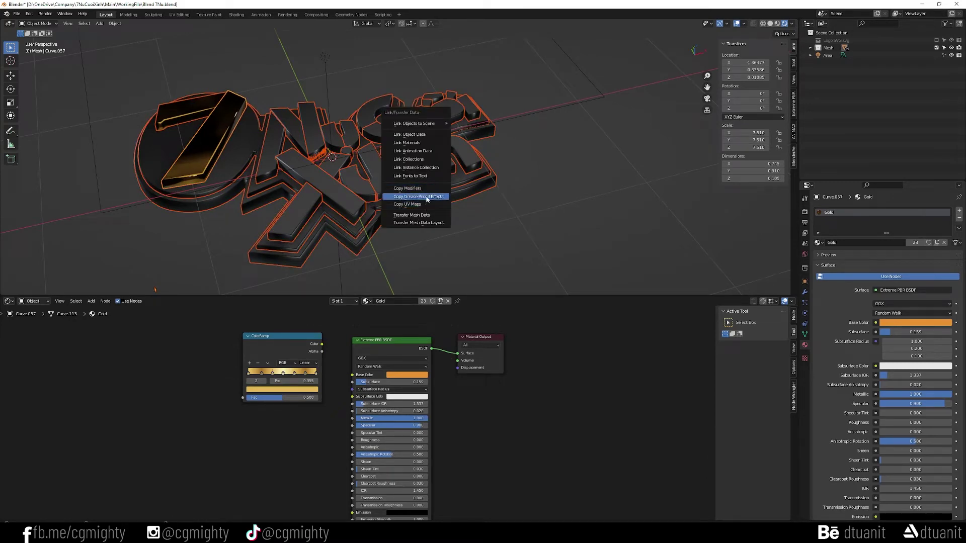
click(440, 142)
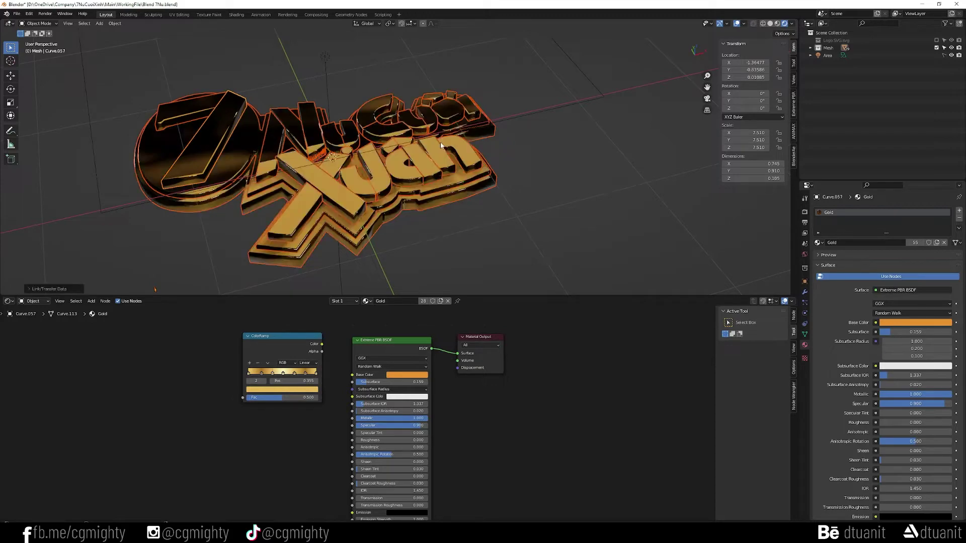
click(365, 79)
Select the outer logo outline shape and nudge it to a new position
mouse_move(365, 80)
middle_down()
mouse_move(285, 161)
mouse_move(277, 152)
mouse_move(293, 156)
mouse_move(304, 107)
middle_up()
scroll(272, 88, up, 4)
scroll(272, 88, down, 3)
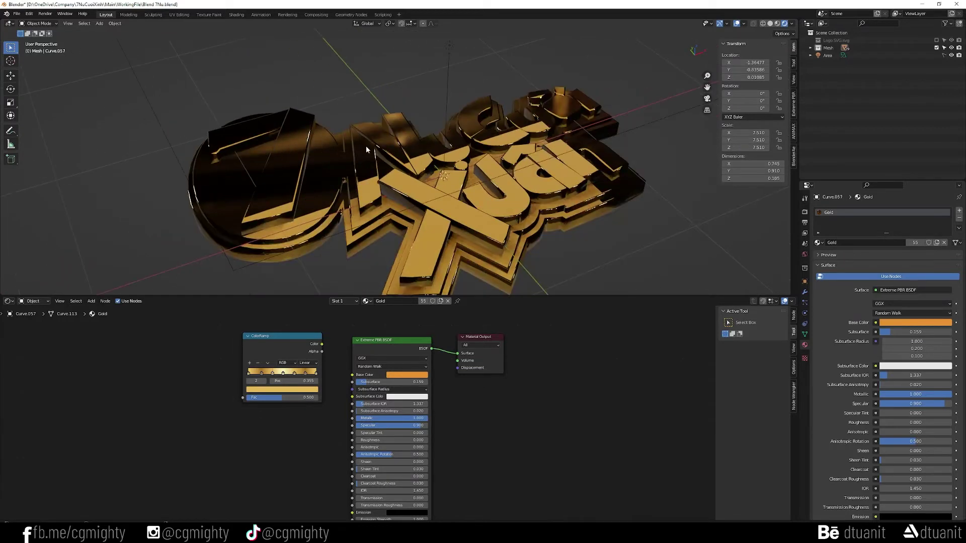
click(324, 164)
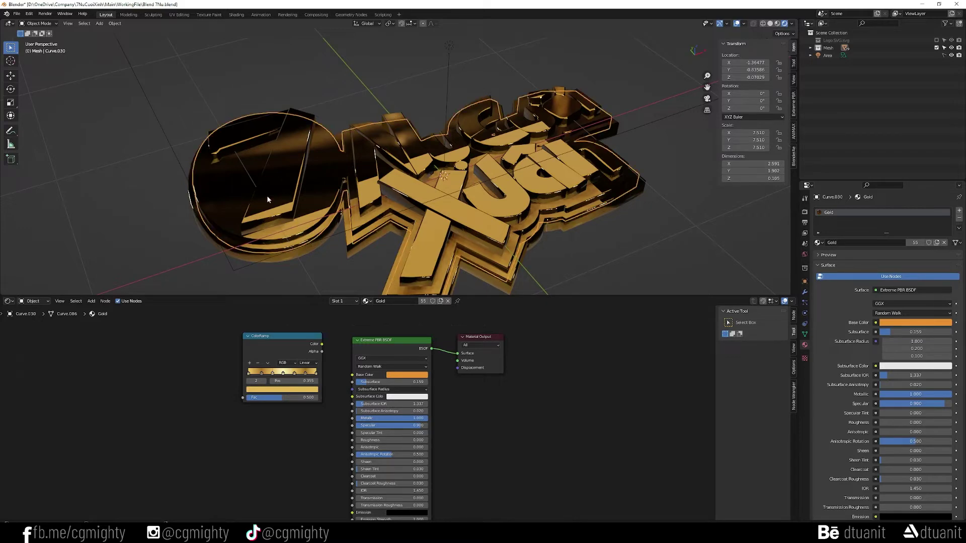
mouse_move(268, 199)
middle_down()
mouse_move(274, 172)
mouse_move(267, 208)
middle_up()
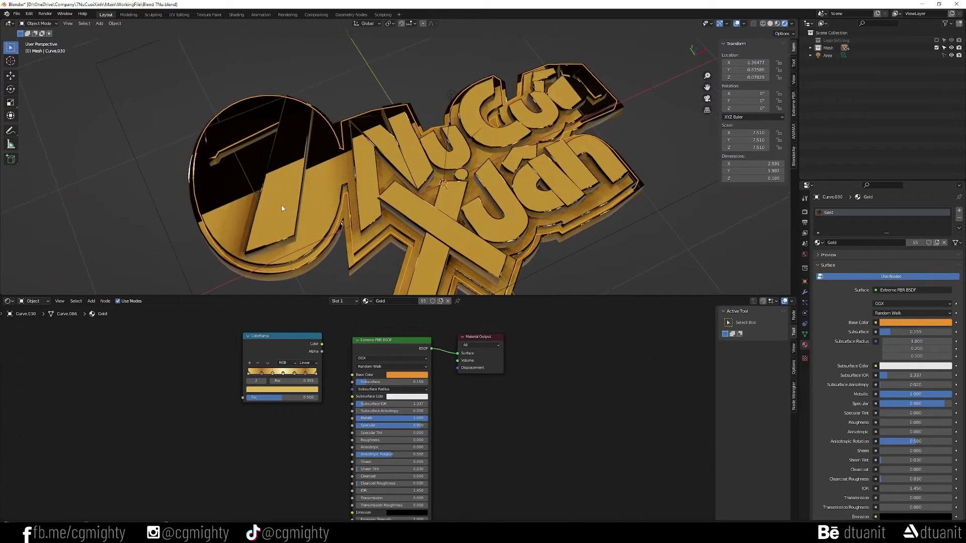
key(g)
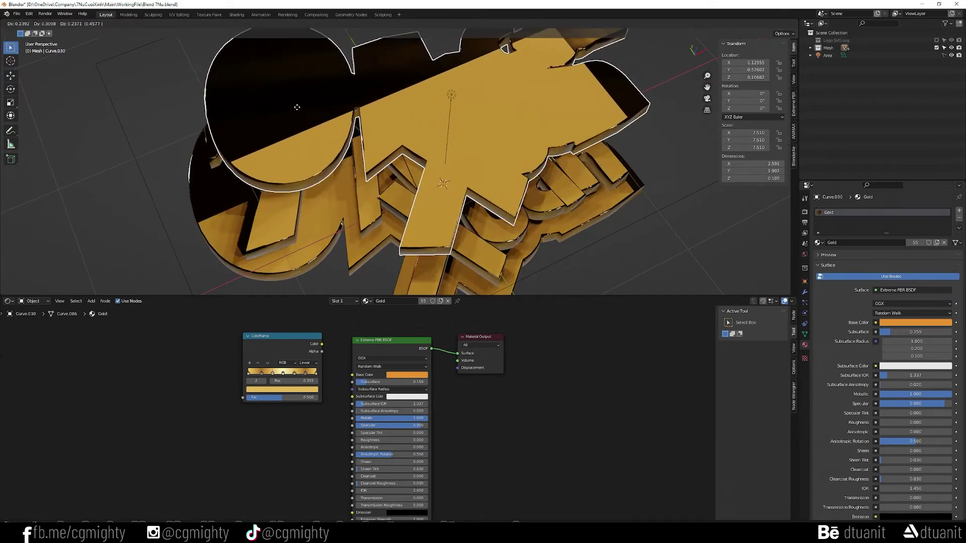
click(297, 162)
Orbit down onto the logo and click through the N letter's separate pieces
middle_drag(297, 161, 288, 178)
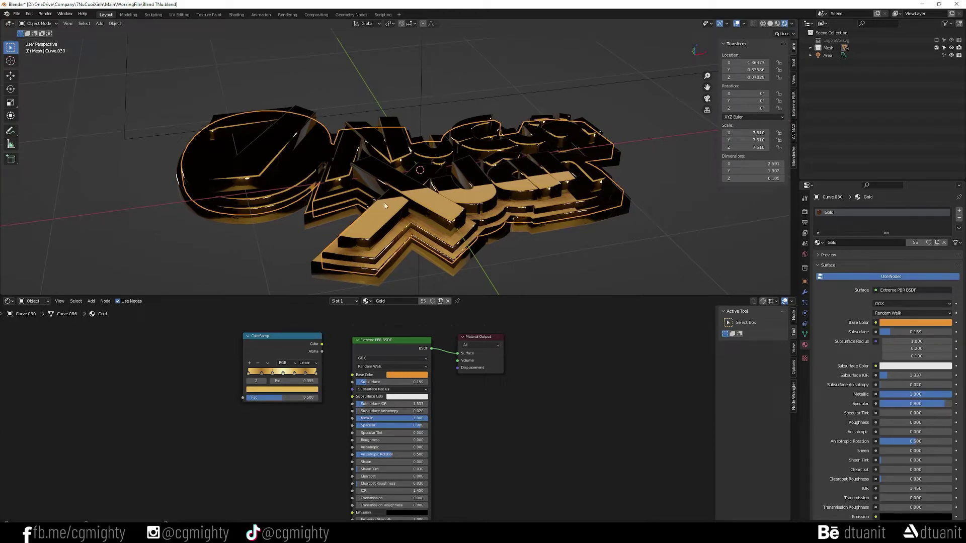
mouse_move(300, 154)
middle_down()
mouse_move(375, 191)
mouse_move(397, 219)
mouse_move(373, 156)
middle_up()
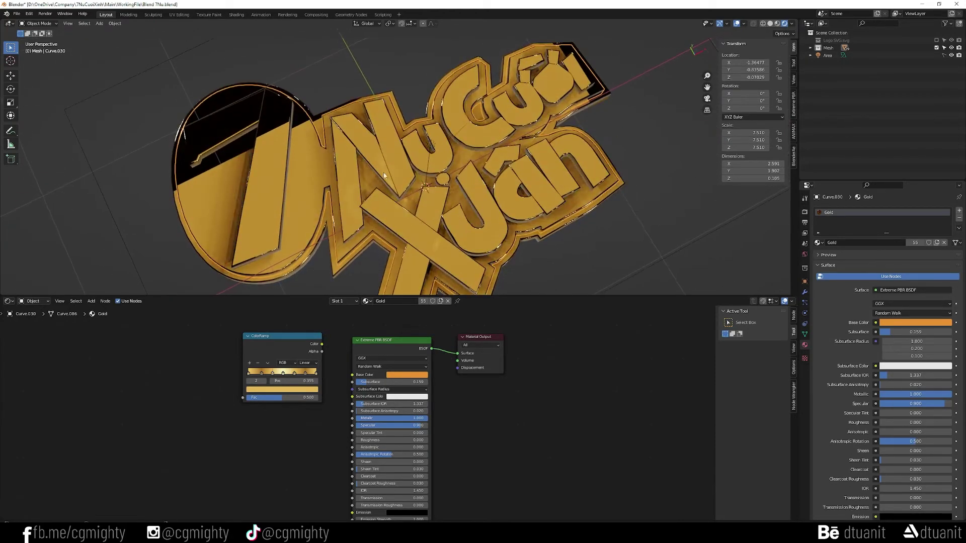
click(373, 155)
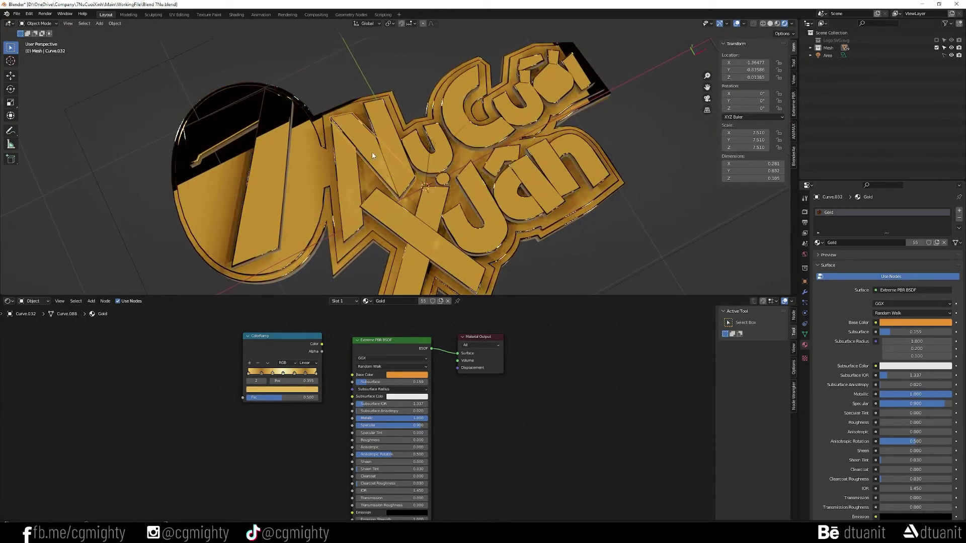
click(347, 176)
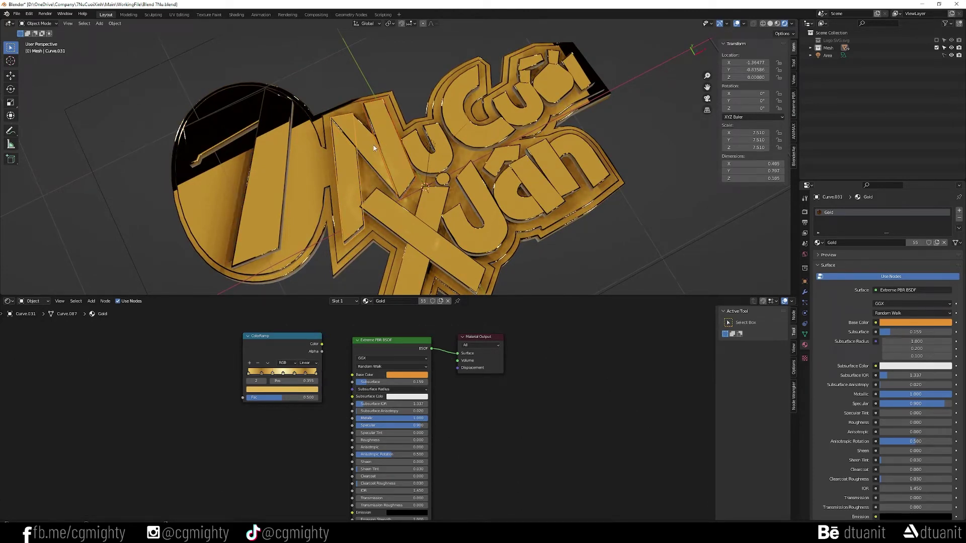
click(374, 147)
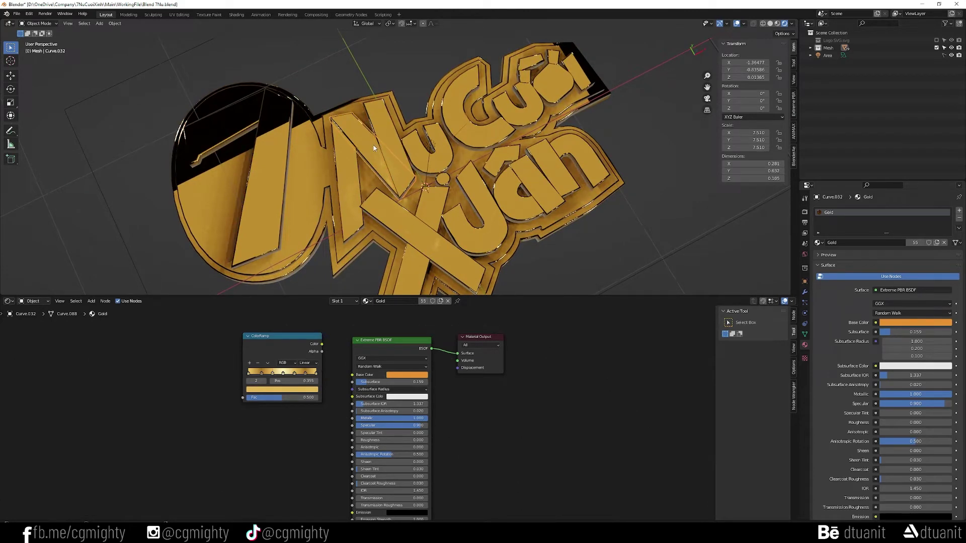
Add a second material slot to the N's left stroke holding CAP_Pink
click(352, 167)
click(959, 211)
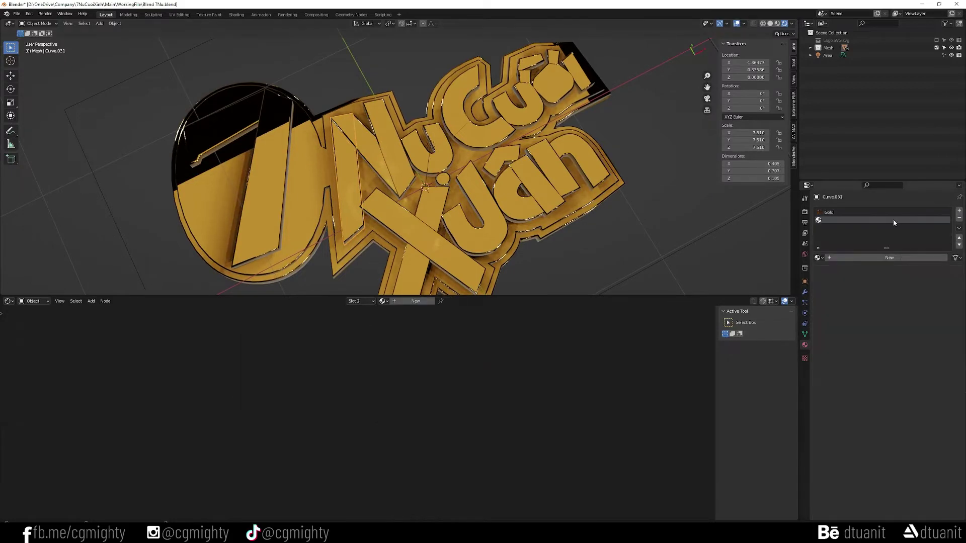
click(818, 258)
click(855, 273)
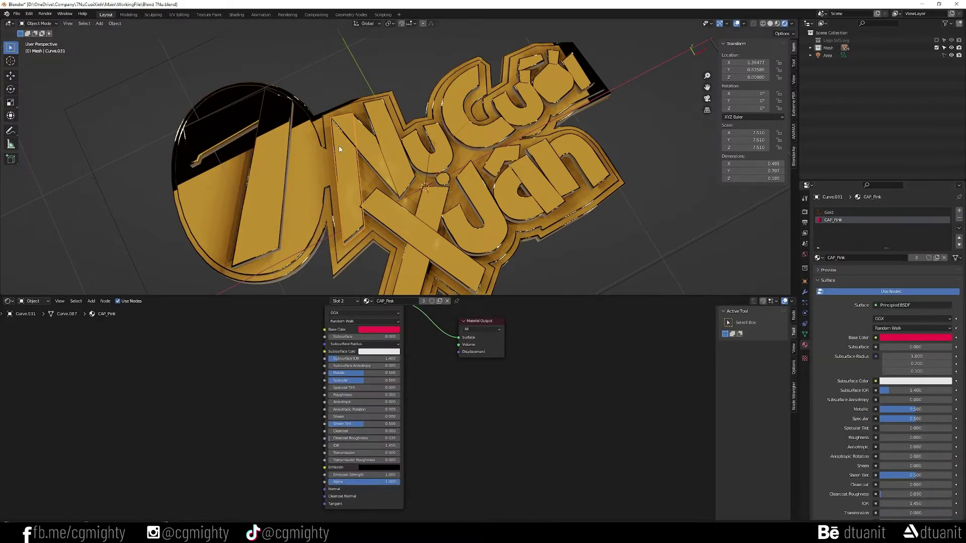
scroll(339, 146, up, 3)
Assign CAP_Pink to the stroke's front face in face editing, then return to Object Mode
key(ctrl+Tab)
click(392, 161)
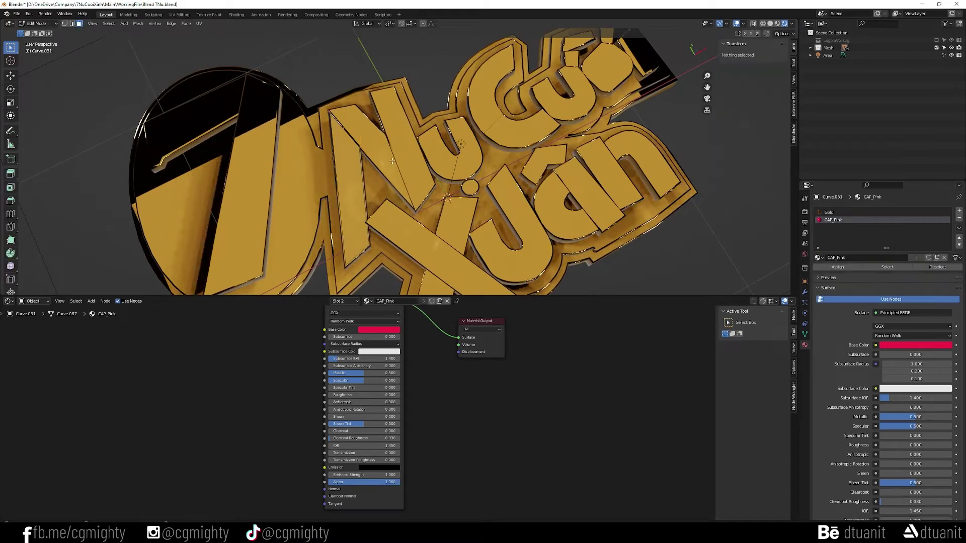
click(349, 158)
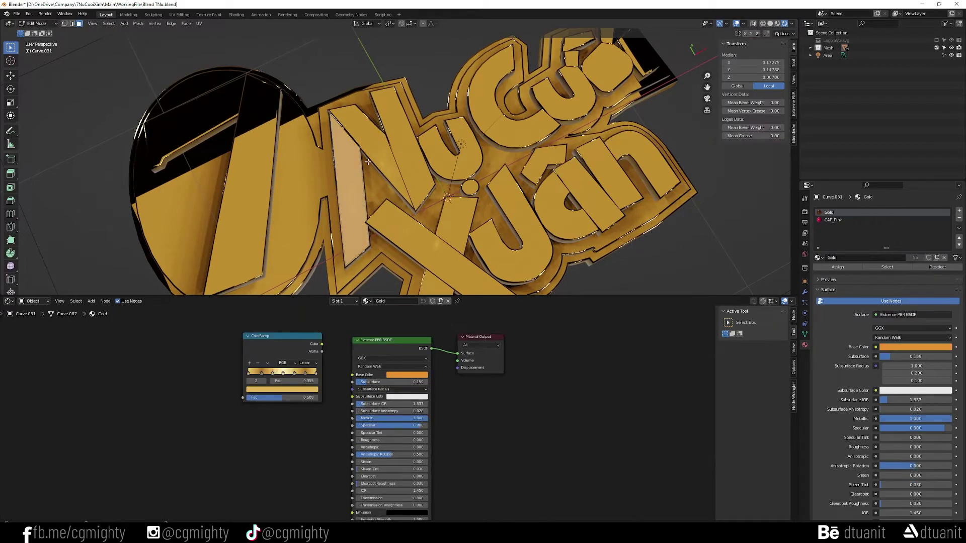
click(839, 219)
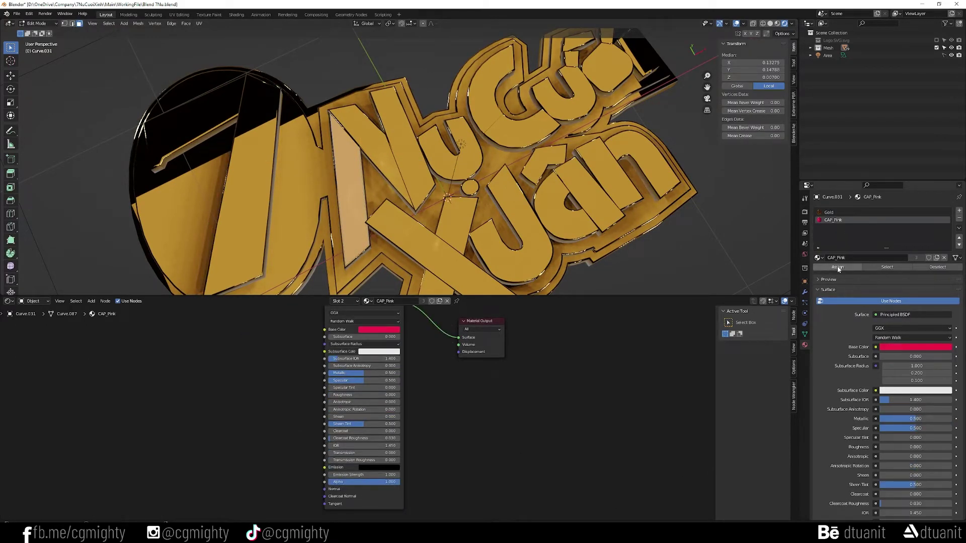
click(838, 268)
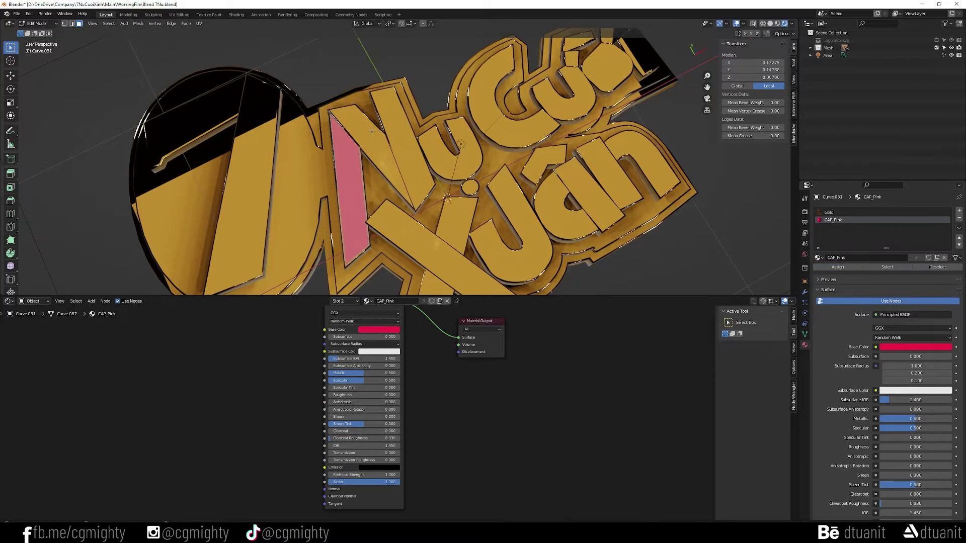
key(Tab)
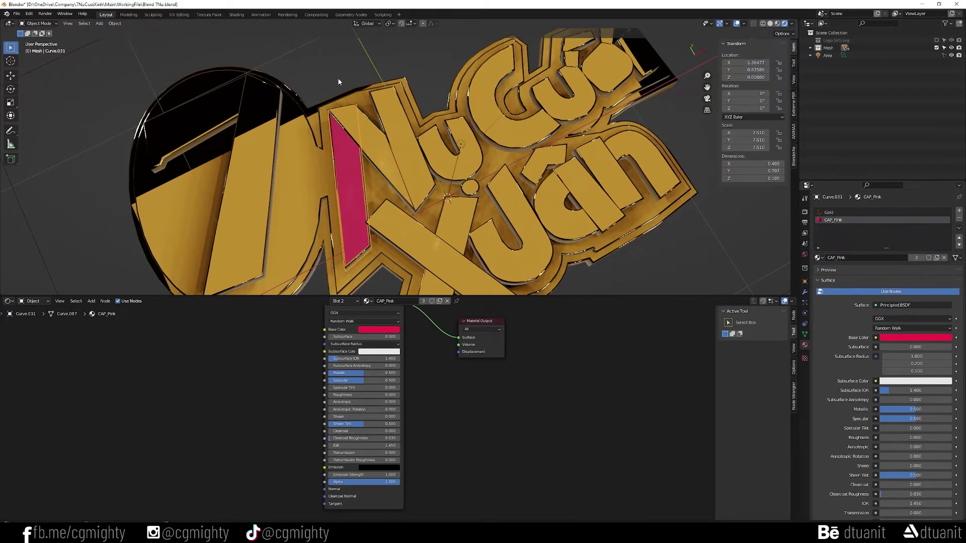
mouse_move(336, 78)
middle_down()
mouse_move(333, 155)
mouse_move(351, 159)
middle_up()
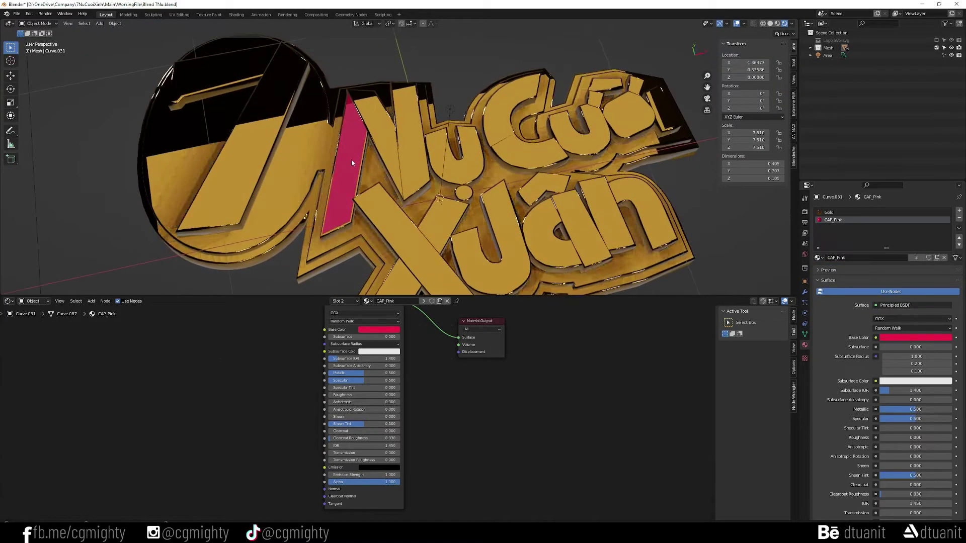
click(409, 140)
Join the N, u and its dot, plus Curve.033, into one Nụ object
click(471, 166)
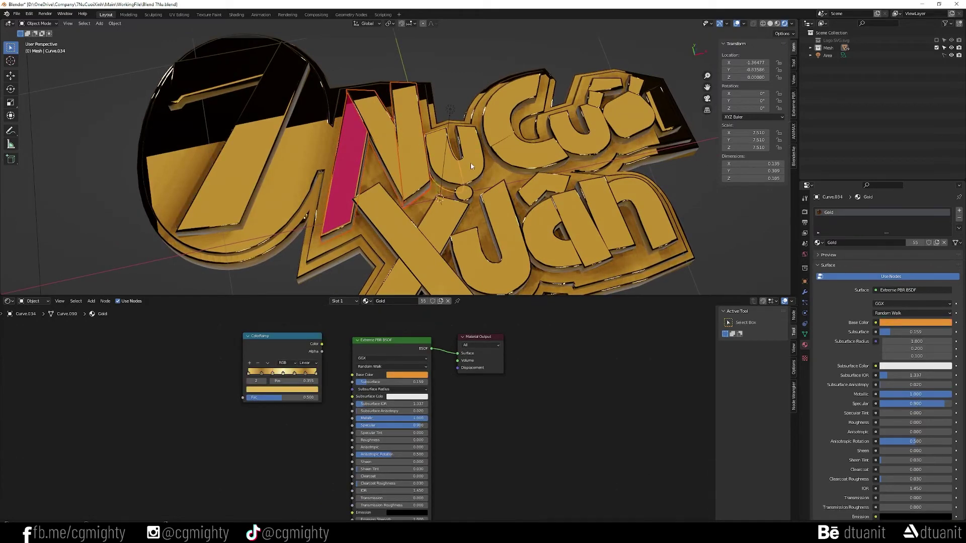
click(466, 196)
click(810, 48)
ctrl+click(846, 86)
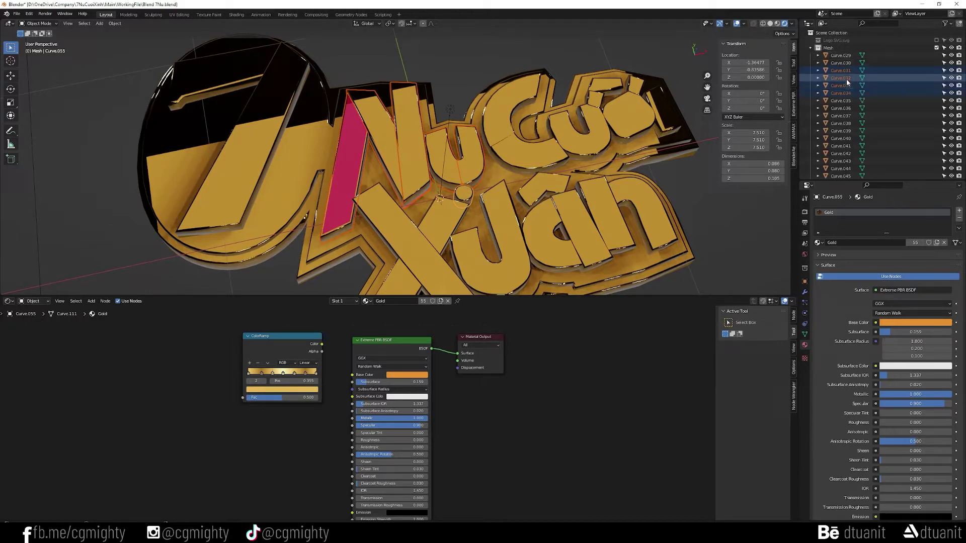
key(ctrl+j)
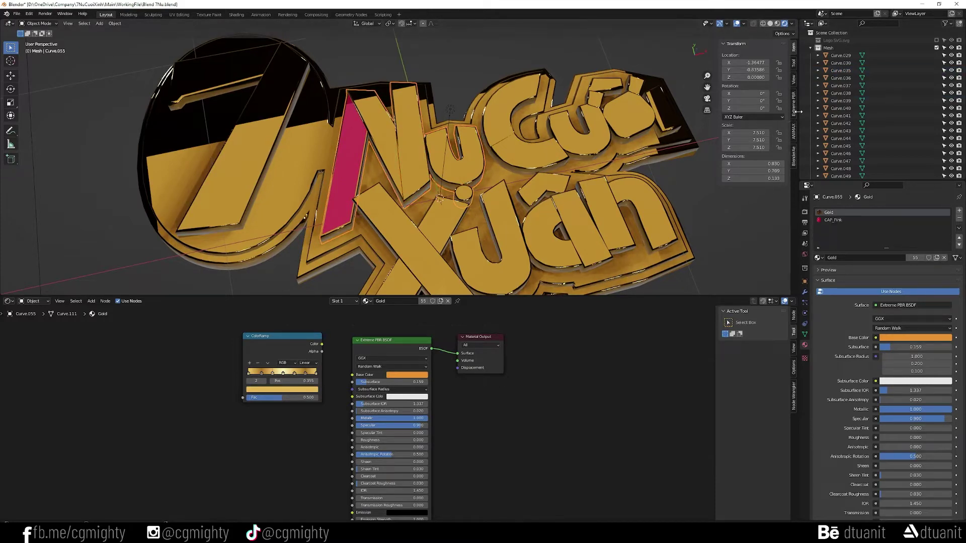
scroll(855, 111, down, 5)
Assign CAP_Pink to the front faces of the N, u and the dot
key(alt+a)
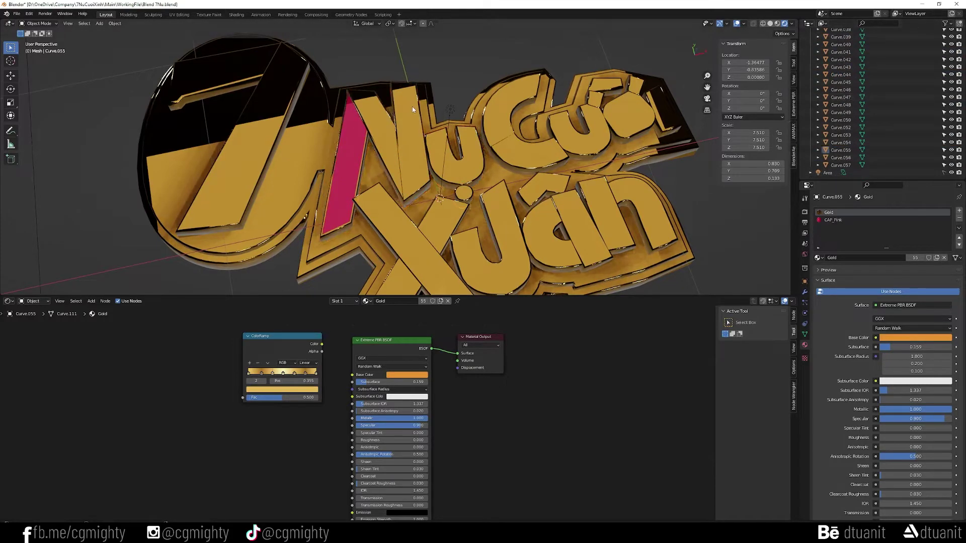
click(412, 107)
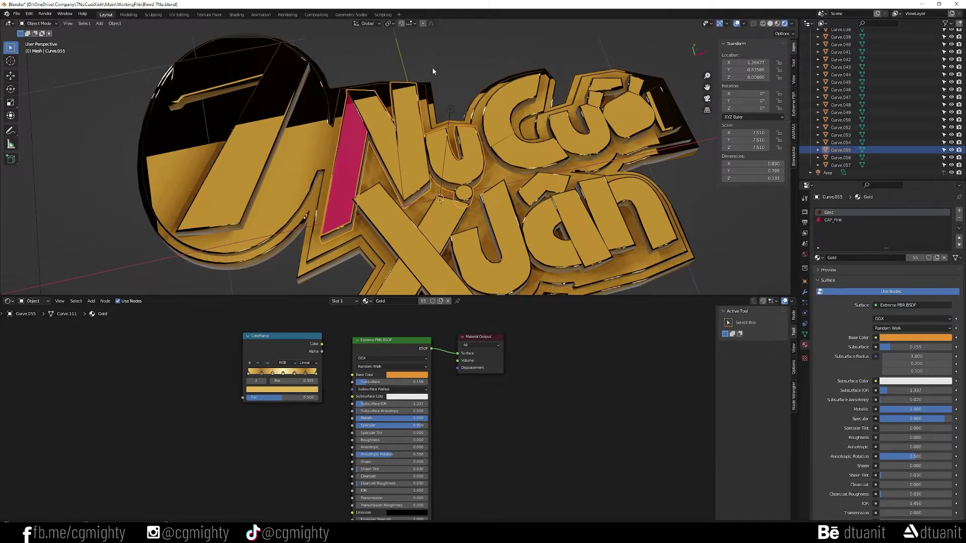
key(Tab)
click(415, 120)
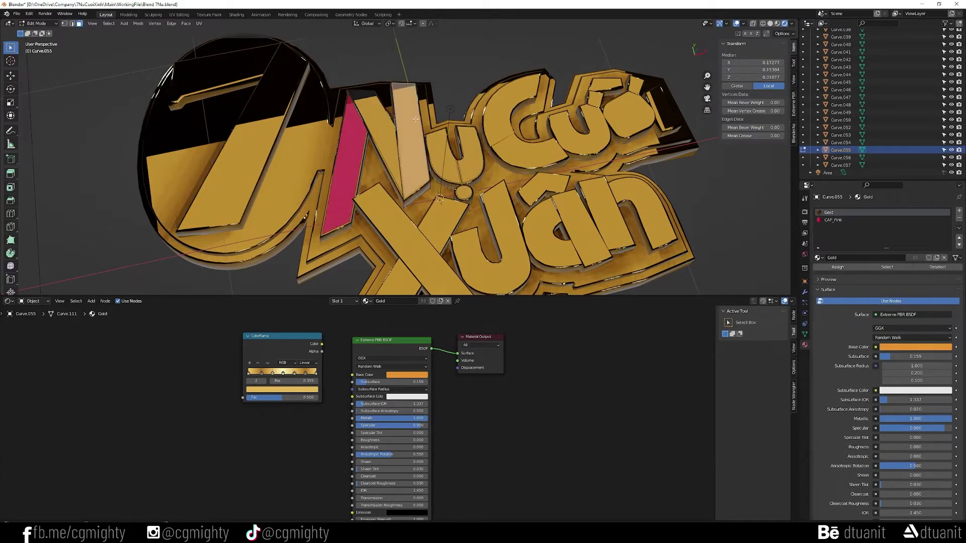
click(468, 158)
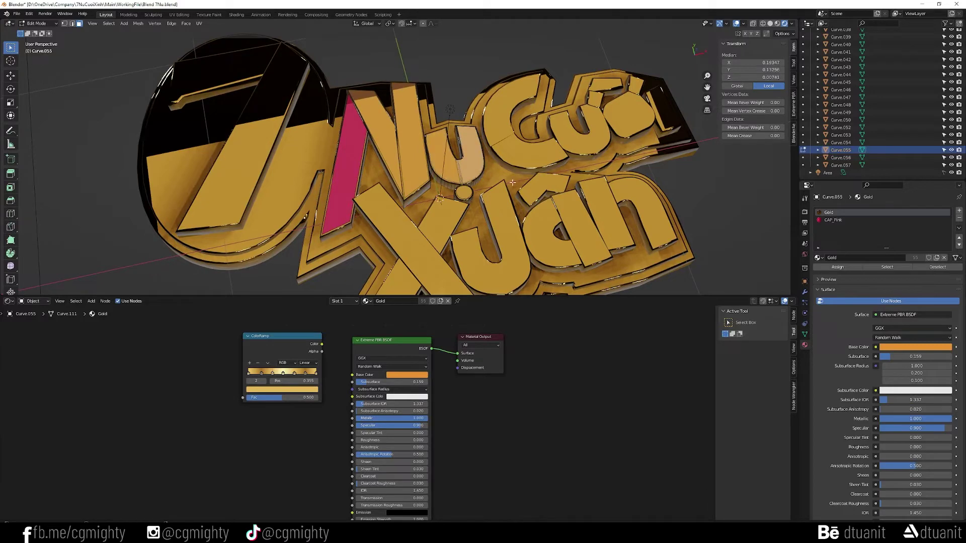
click(832, 220)
click(838, 267)
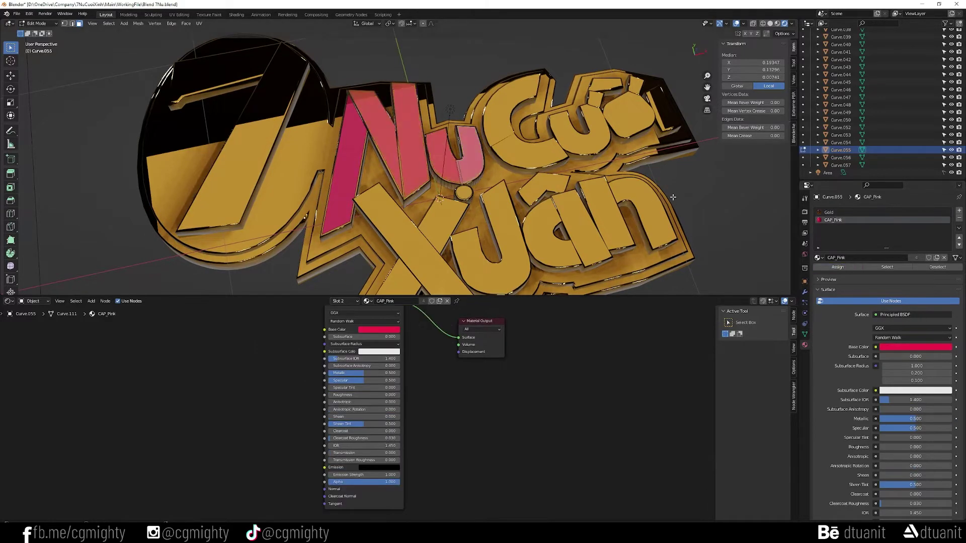
click(464, 194)
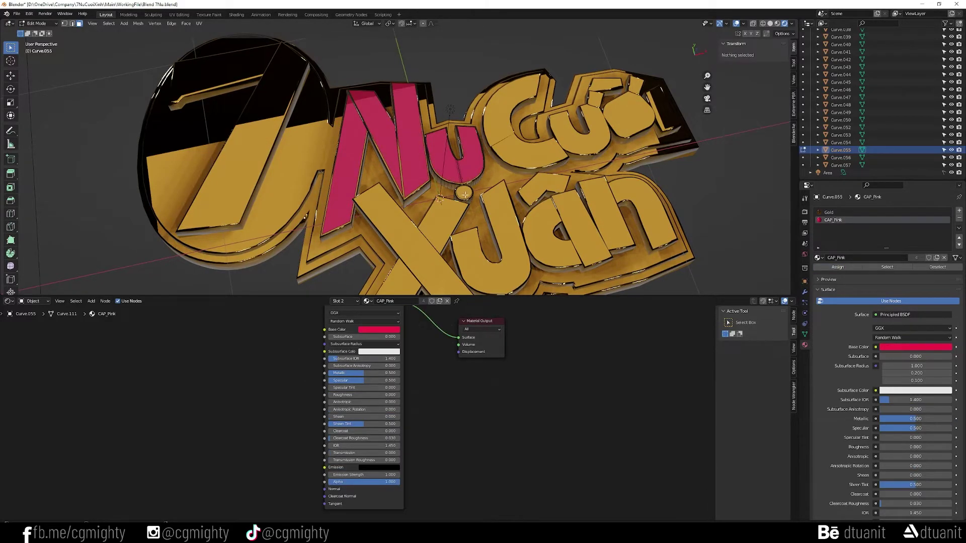
click(839, 220)
click(837, 267)
click(498, 101)
key(Tab)
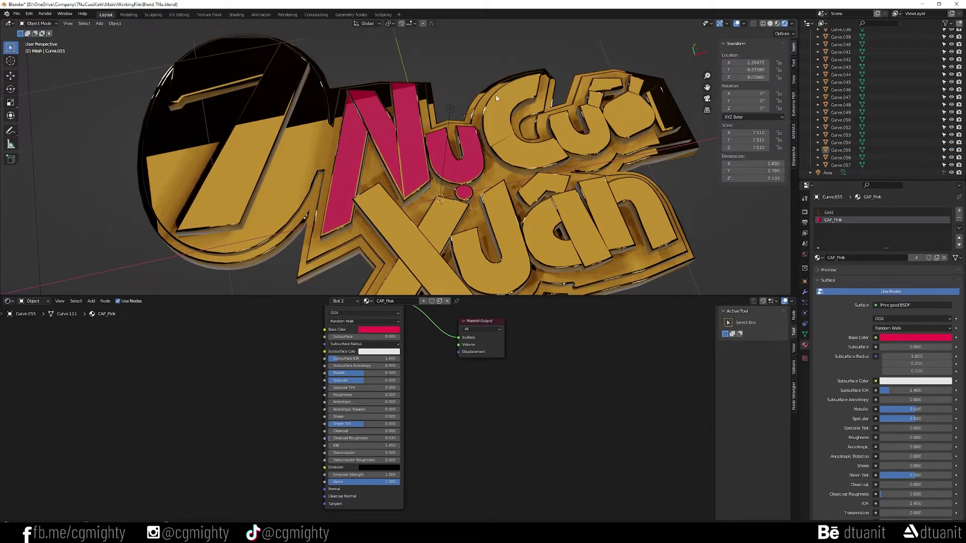
Select the six Cười pieces and join them into one object
click(559, 127)
shift+click(596, 95)
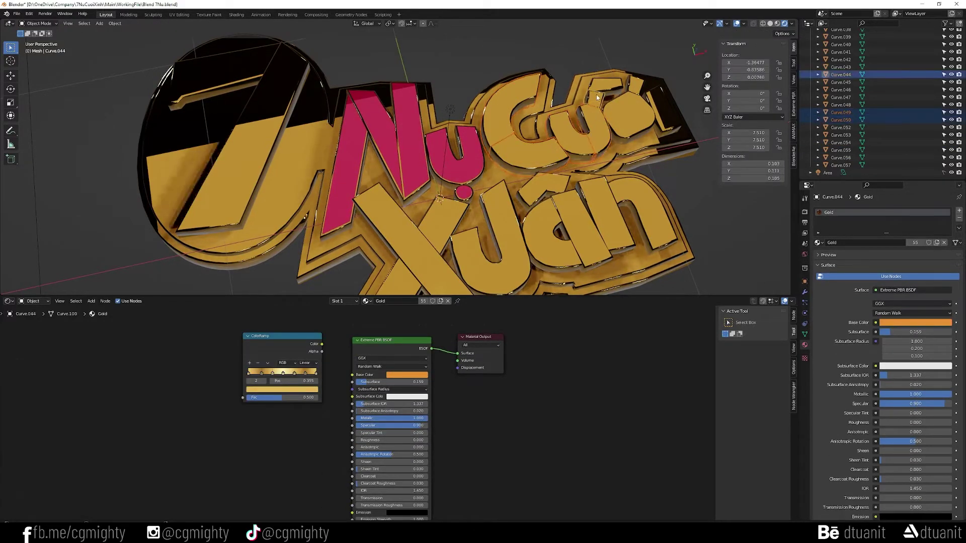
shift+click(631, 118)
shift+click(639, 91)
shift+click(662, 107)
shift+click(661, 126)
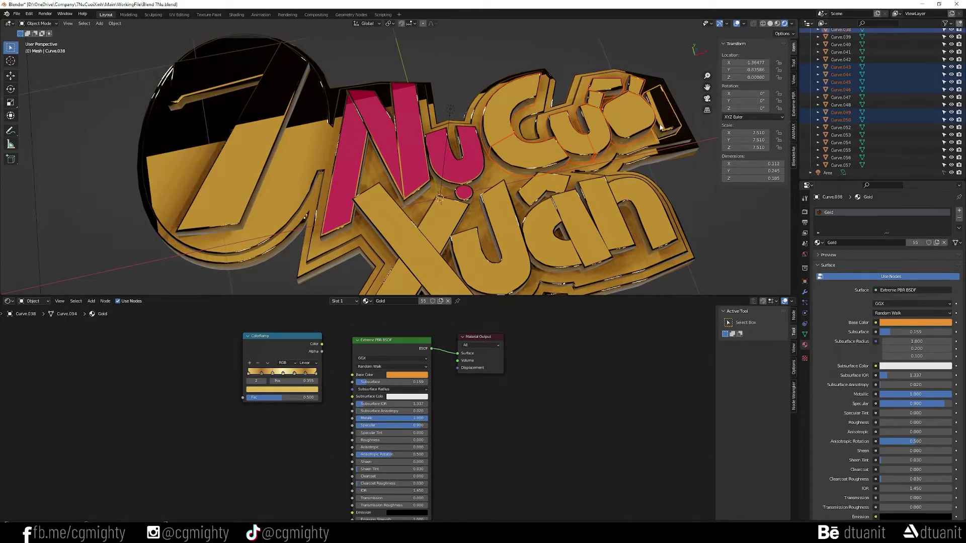
key(ctrl+j)
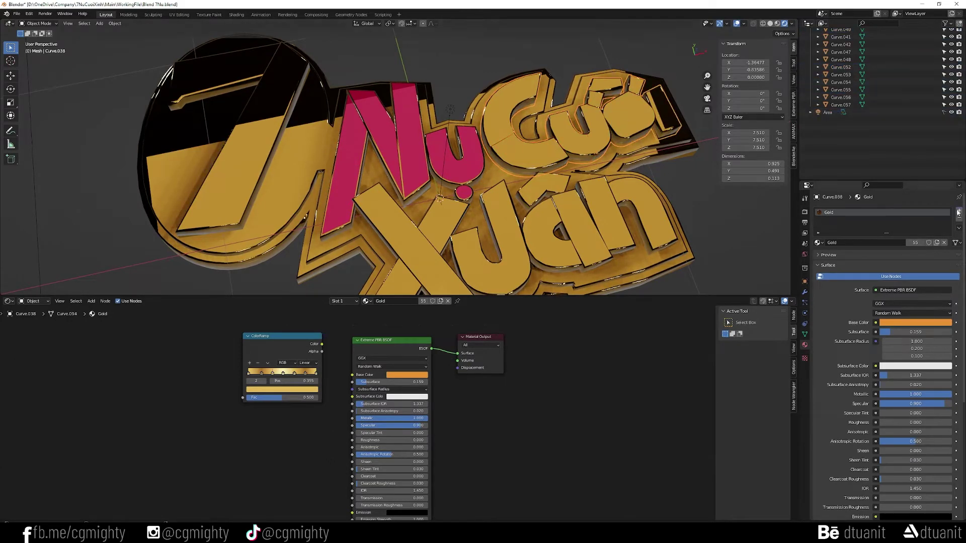
Assign CAP_Pink to the joined Cười object's front faces
click(635, 120)
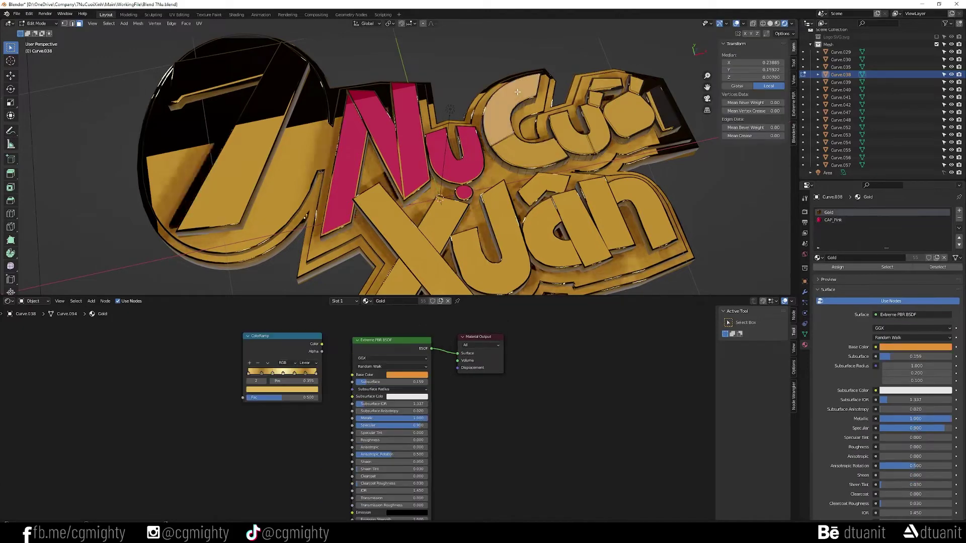
click(832, 220)
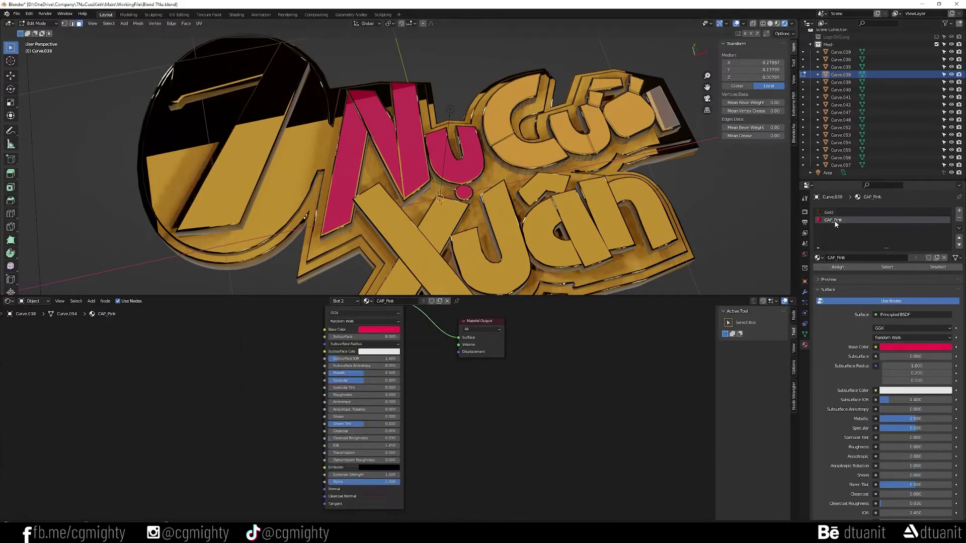
click(837, 267)
key(ctrl+Tab)
click(562, 222)
Select the four Xuân pieces and join them into one object
scroll(562, 223, up, 2)
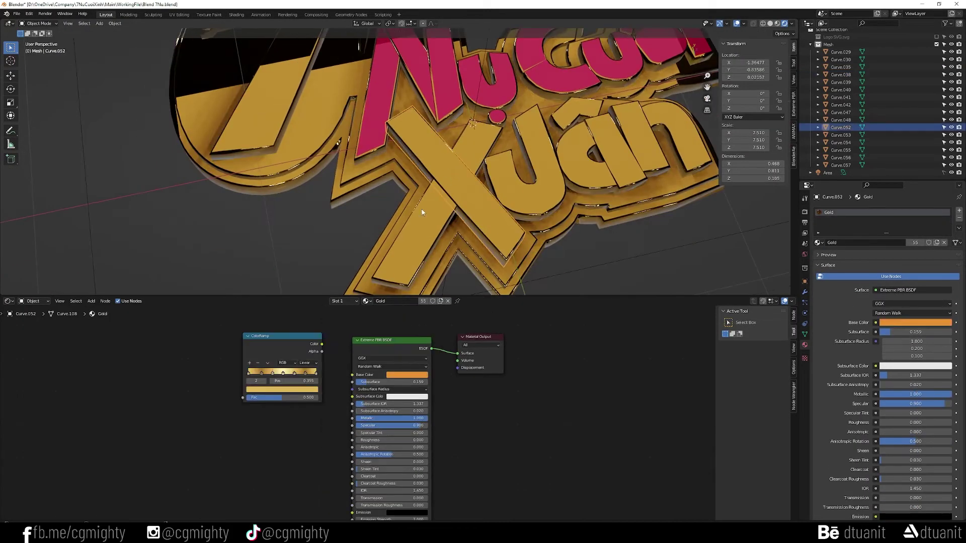
shift+click(523, 171)
shift+click(578, 114)
shift+click(615, 134)
shift+click(642, 167)
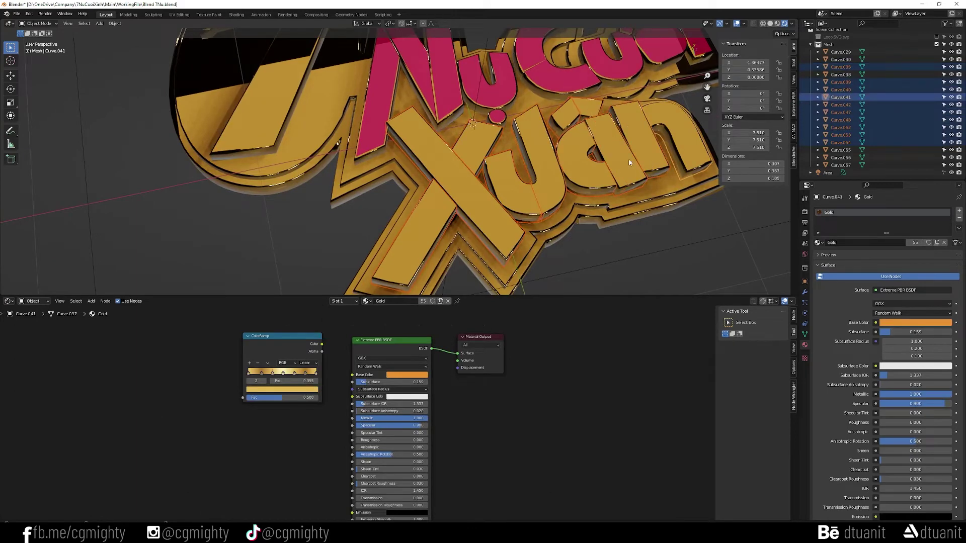
key(ctrl+j)
Select the X's front faces, including both diagonal bars, and assign CAP_Pink
click(832, 220)
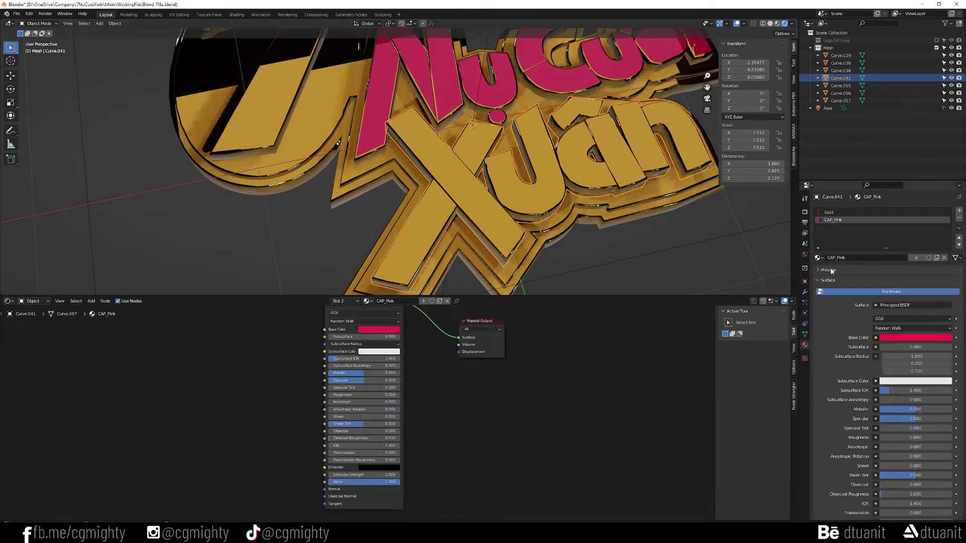
key(ctrl+Tab)
click(589, 162)
click(415, 231)
click(528, 157)
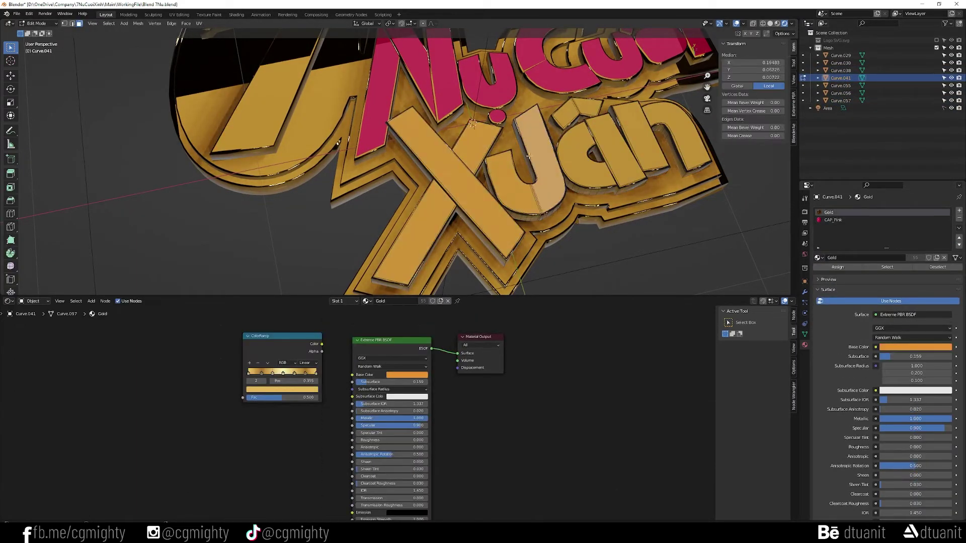
click(438, 154)
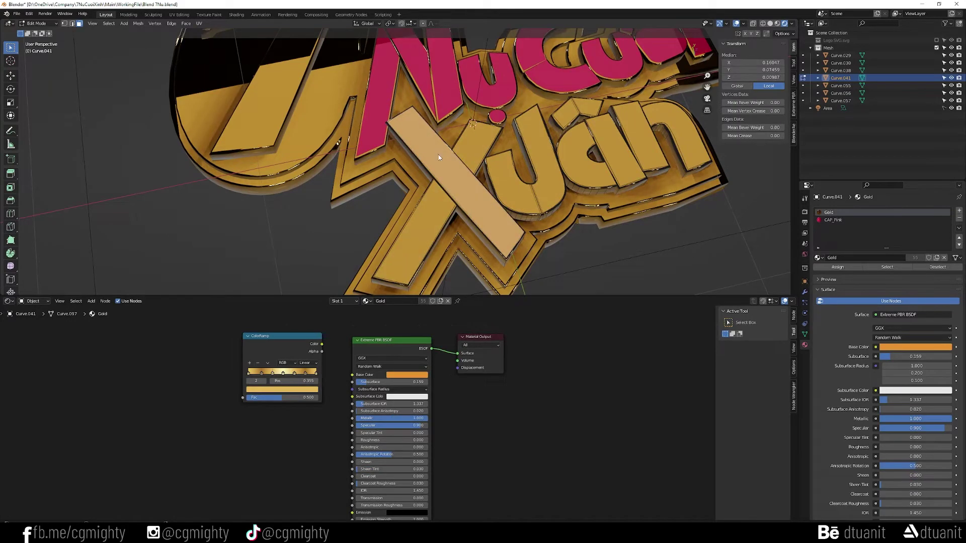
click(444, 158)
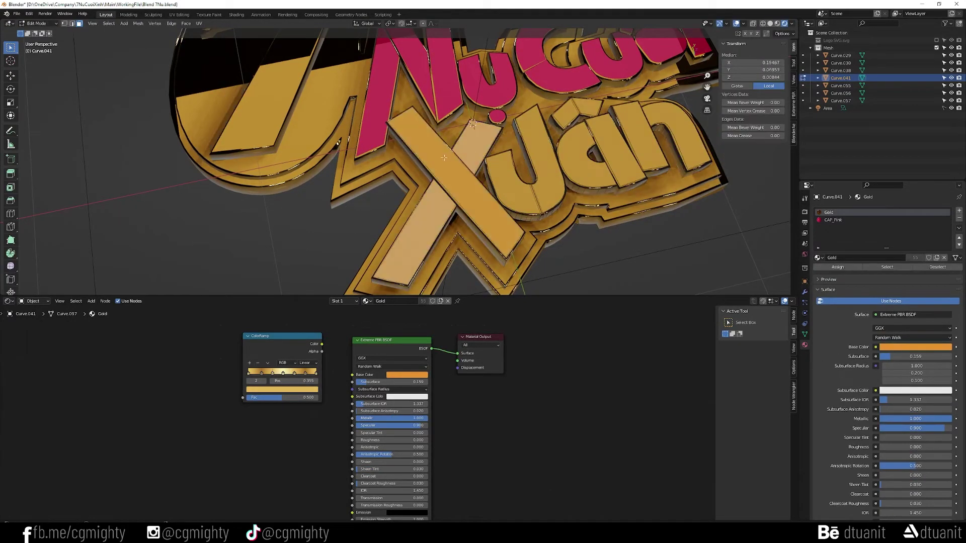
click(833, 220)
click(837, 267)
click(573, 168)
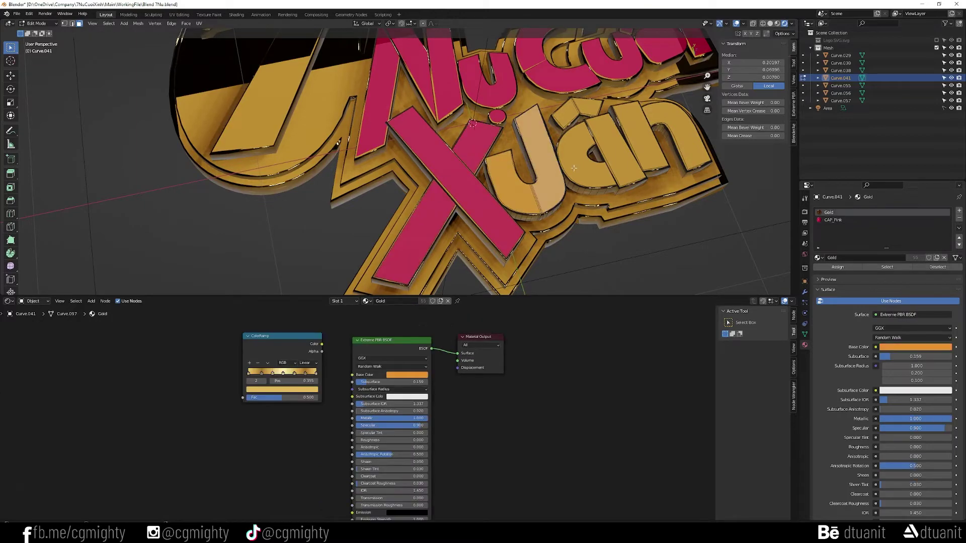
Assign CAP_Pink to the U's top face and the breve above it
click(833, 220)
click(837, 267)
click(569, 112)
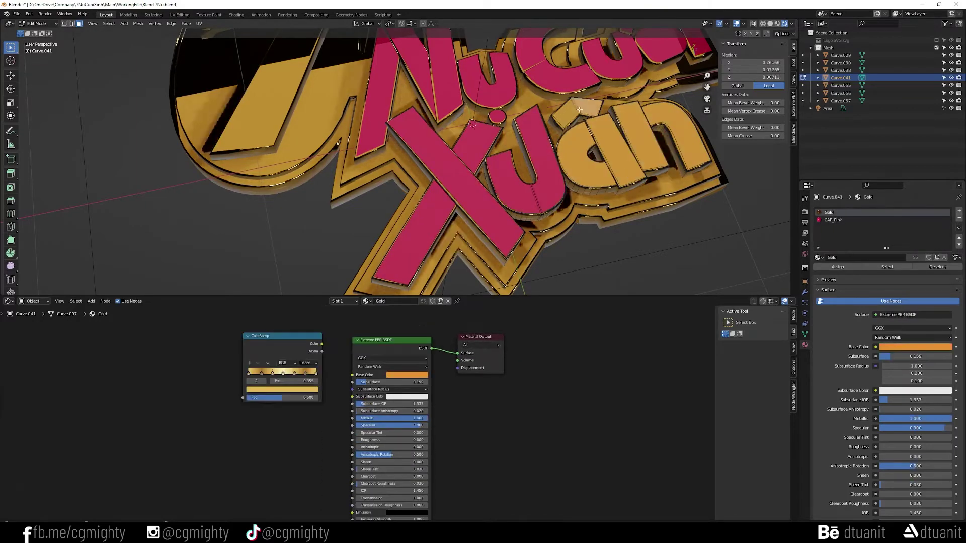
click(833, 220)
click(837, 267)
key(Tab)
Change the backing base's material to White
mouse_move(558, 212)
middle_down()
mouse_move(484, 193)
mouse_move(510, 238)
middle_up()
click(510, 237)
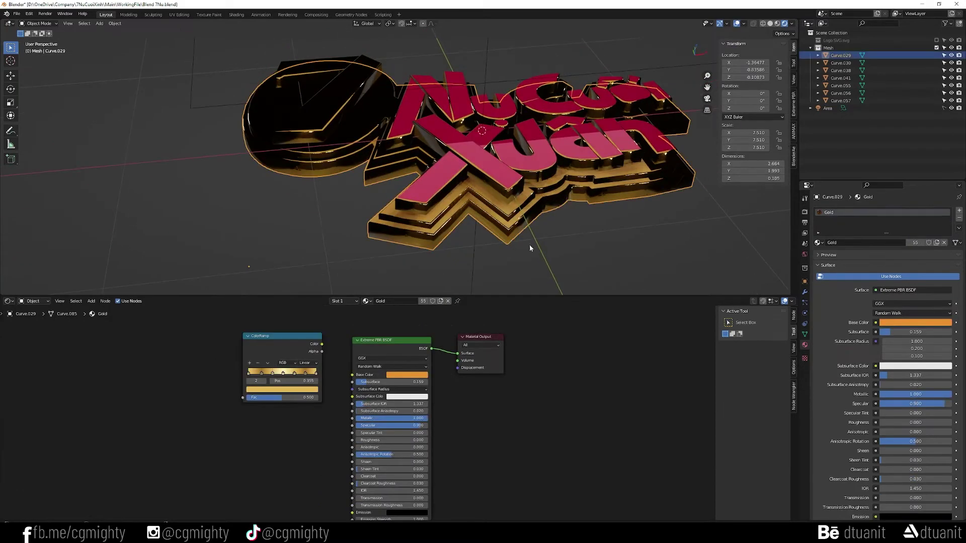
click(823, 244)
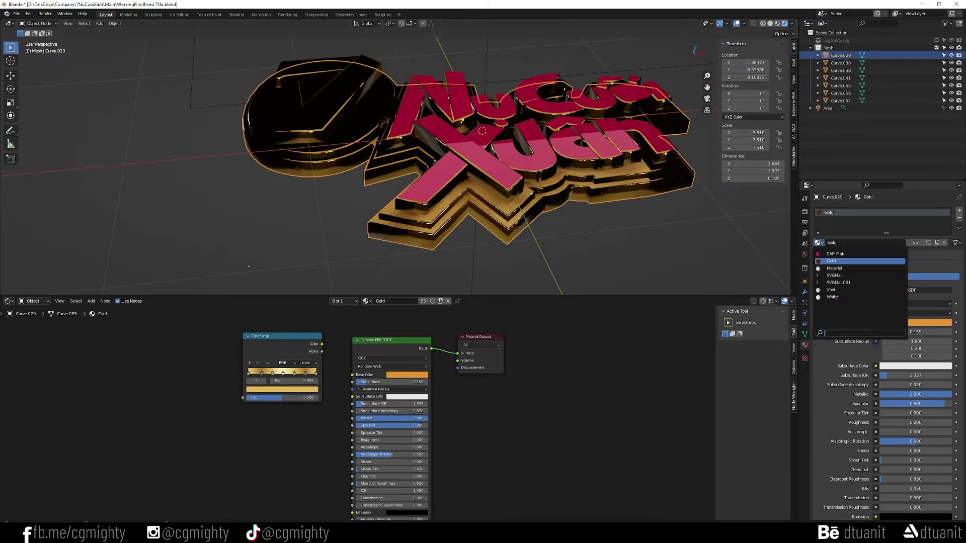
click(844, 298)
Change the gold middle layer's material to Vani for a cream tier
middle_drag(543, 219, 558, 212)
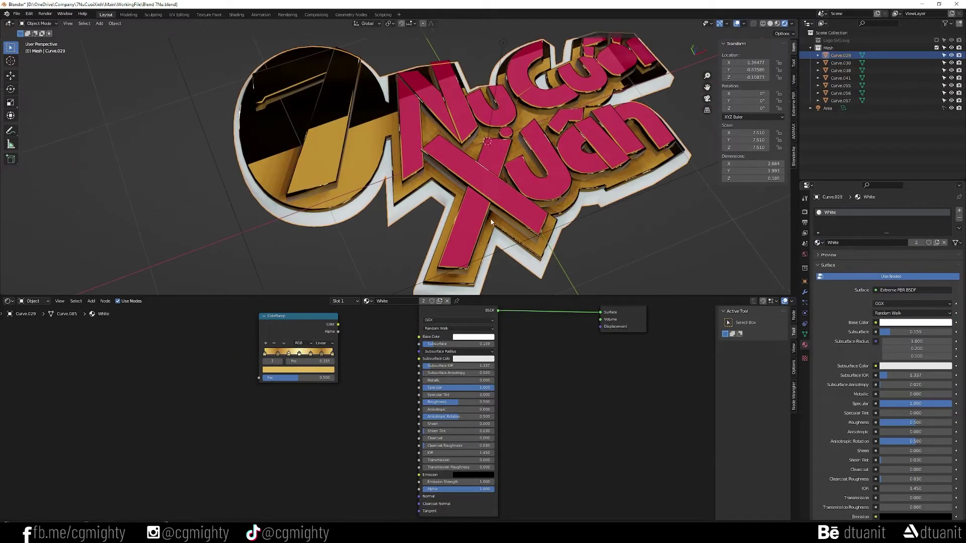
click(558, 212)
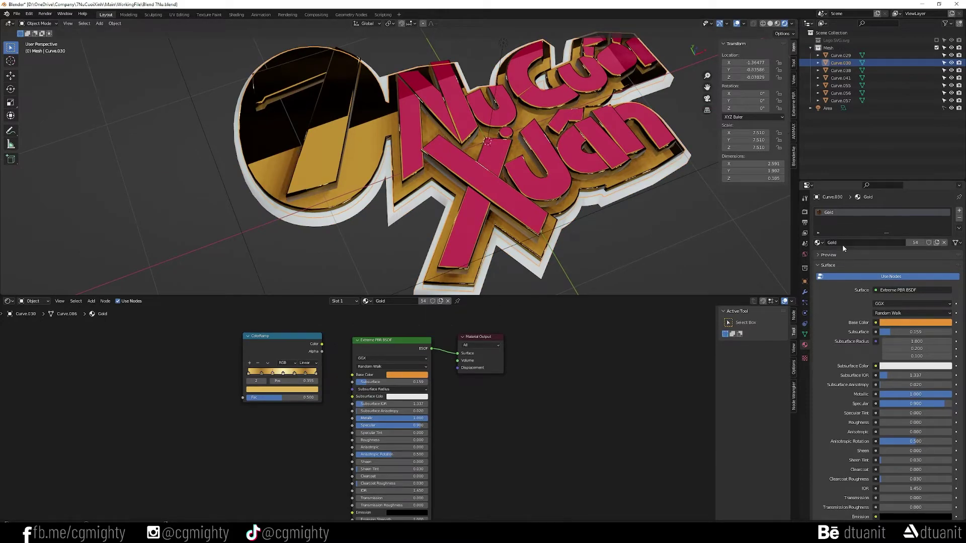
click(817, 243)
click(845, 289)
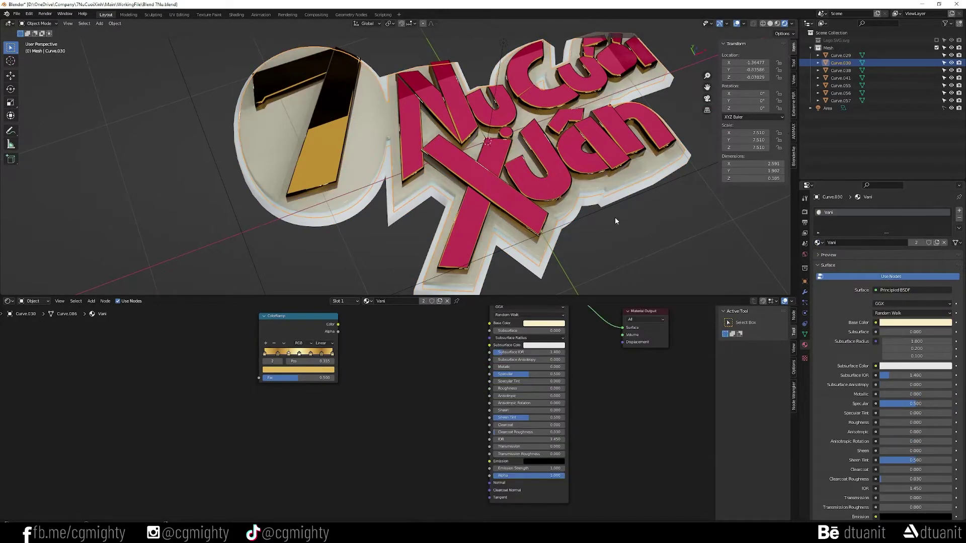
mouse_move(565, 208)
middle_down()
mouse_move(556, 238)
mouse_move(544, 190)
mouse_move(481, 158)
mouse_move(400, 160)
middle_up()
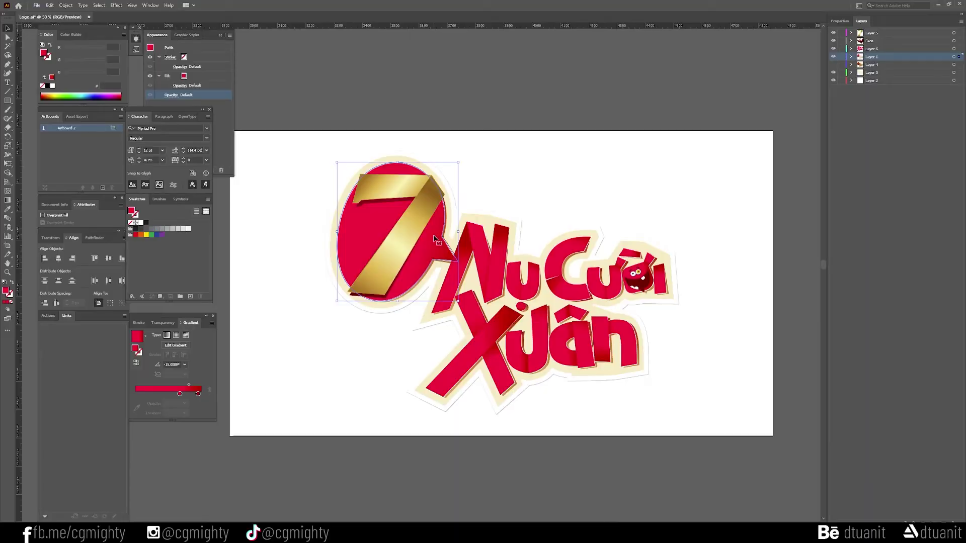
Move the red bubble ellipse onto new Layer 8 and hide every other layer
drag(428, 241, 536, 143)
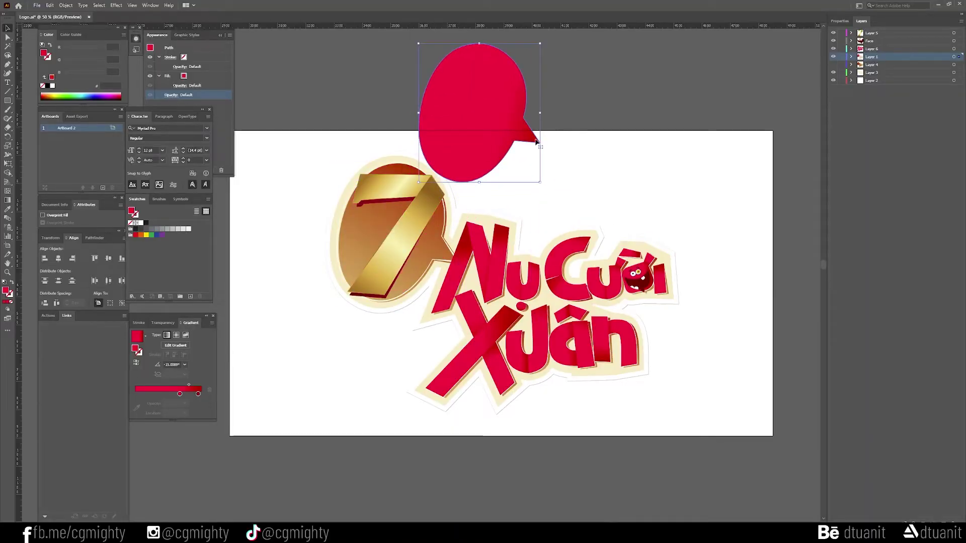
key(ctrl+z)
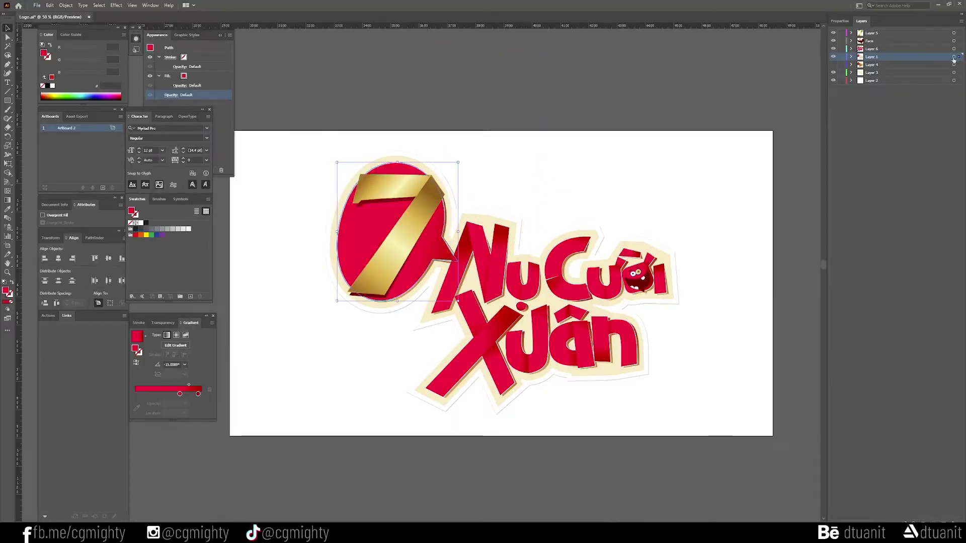
drag(954, 57, 955, 48)
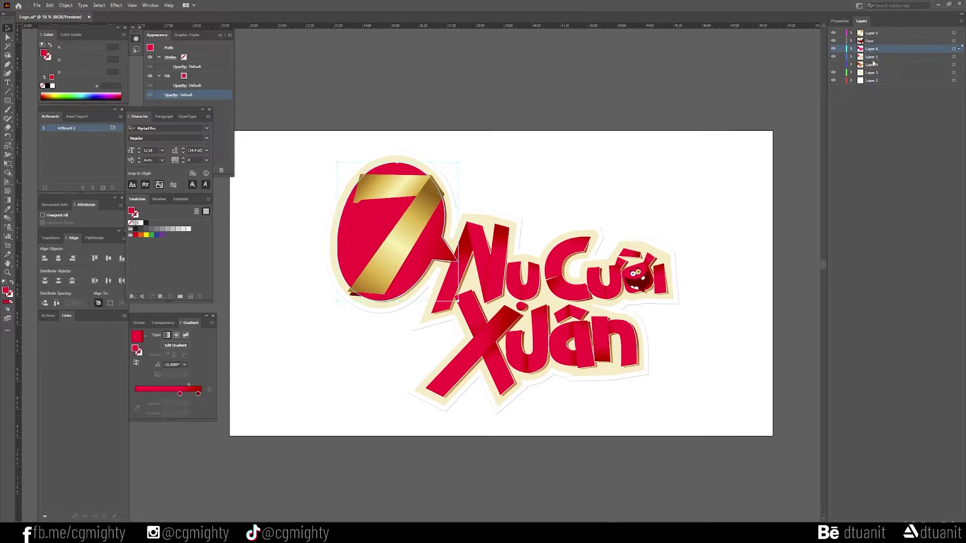
click(833, 57)
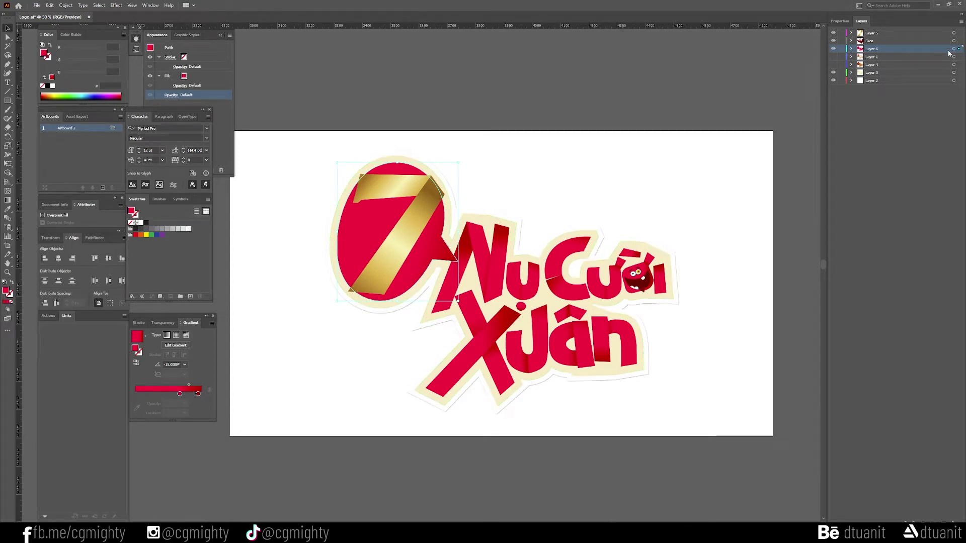
click(923, 34)
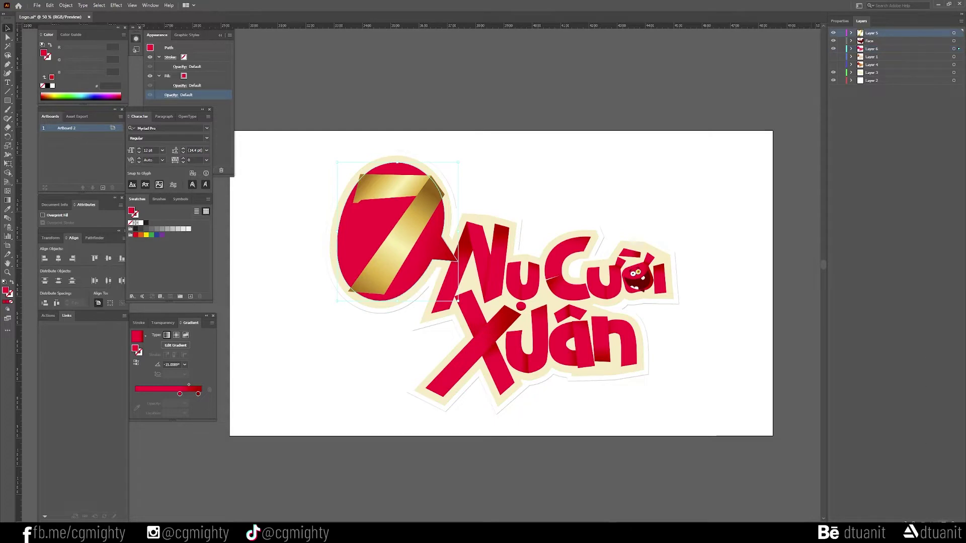
key(ctrl+l)
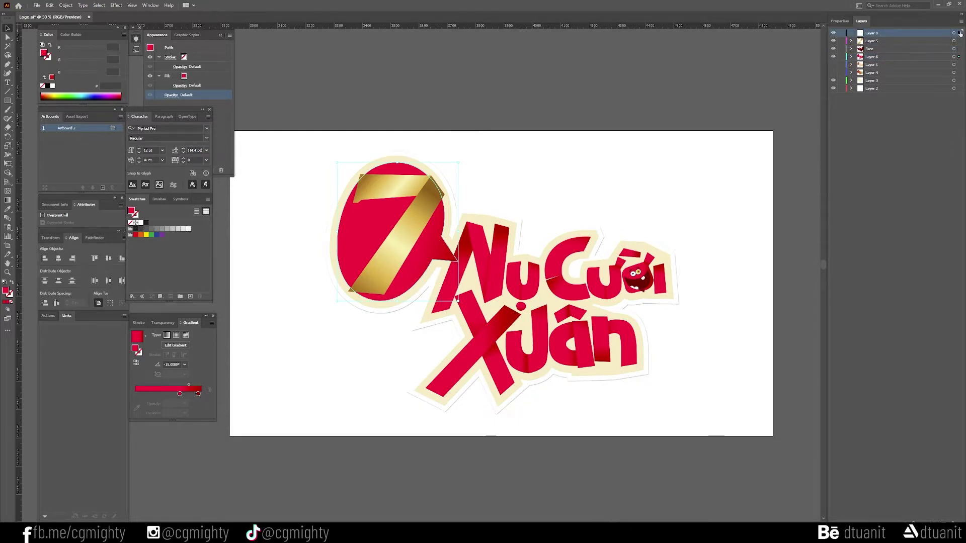
drag(959, 56, 959, 33)
drag(833, 45, 837, 108)
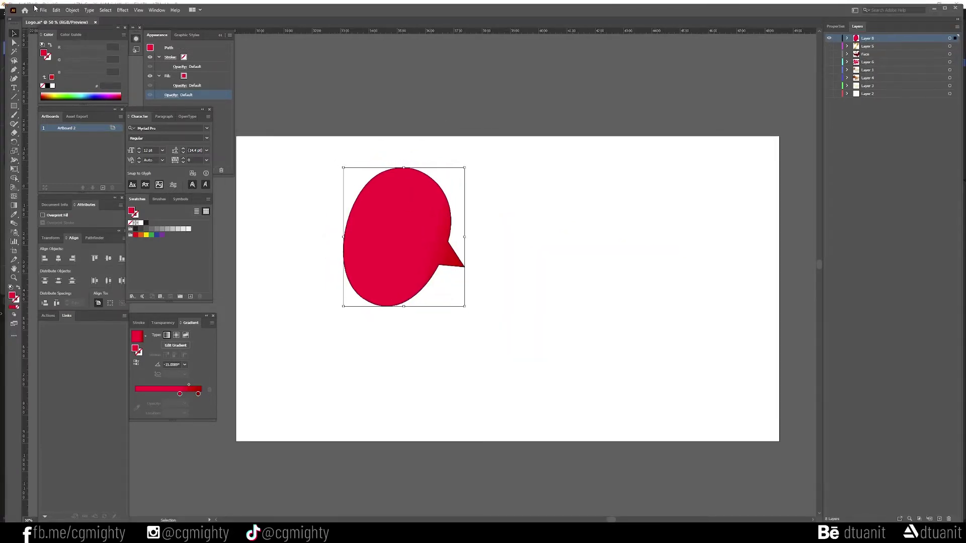
Export the bubble as an SVG file named Talkbox SVG
click(37, 5)
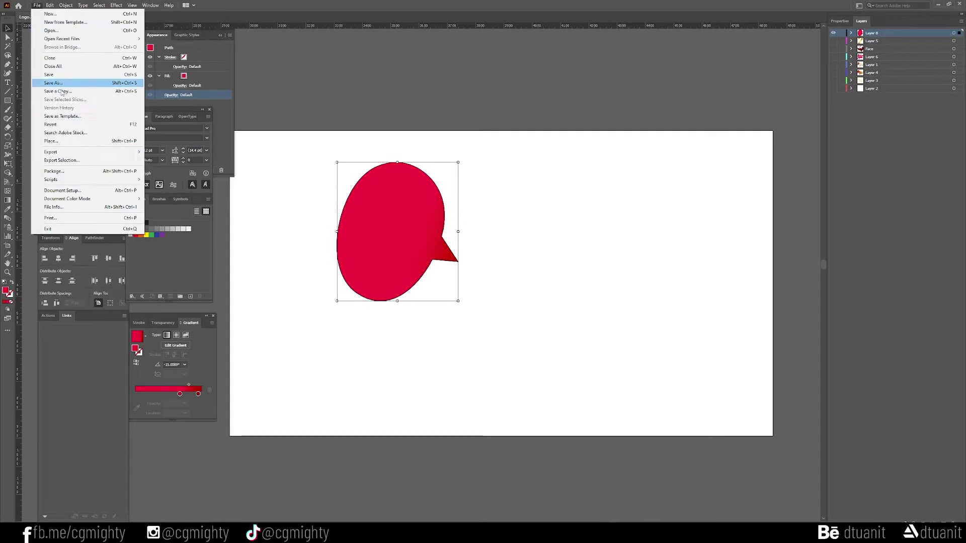
mouse_move(62, 152)
click(168, 160)
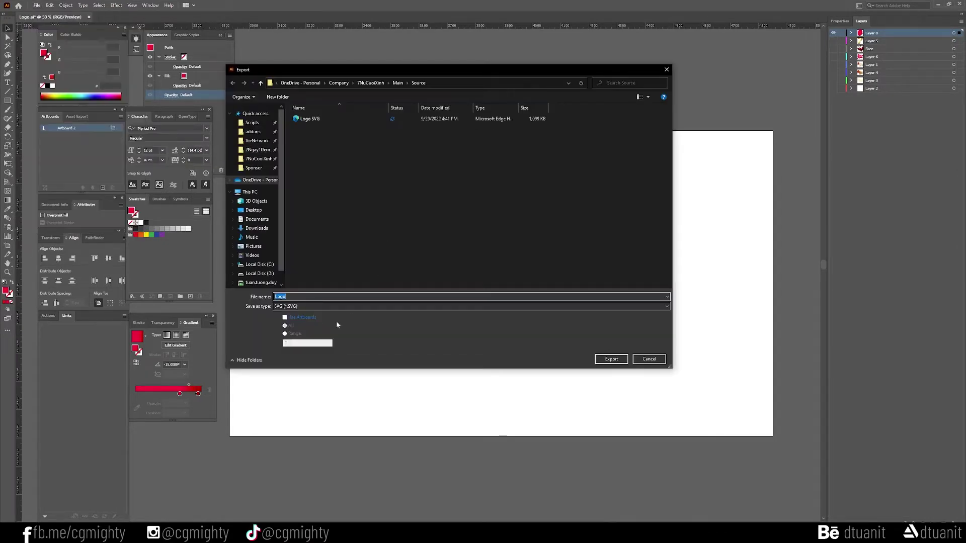
click(327, 297)
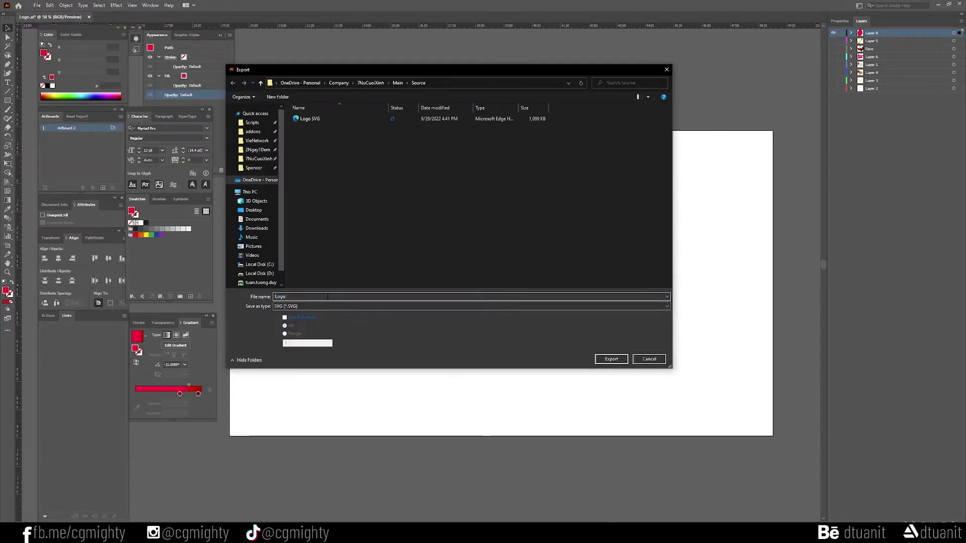
key(BackSpace)
text(Talkbox SVG)
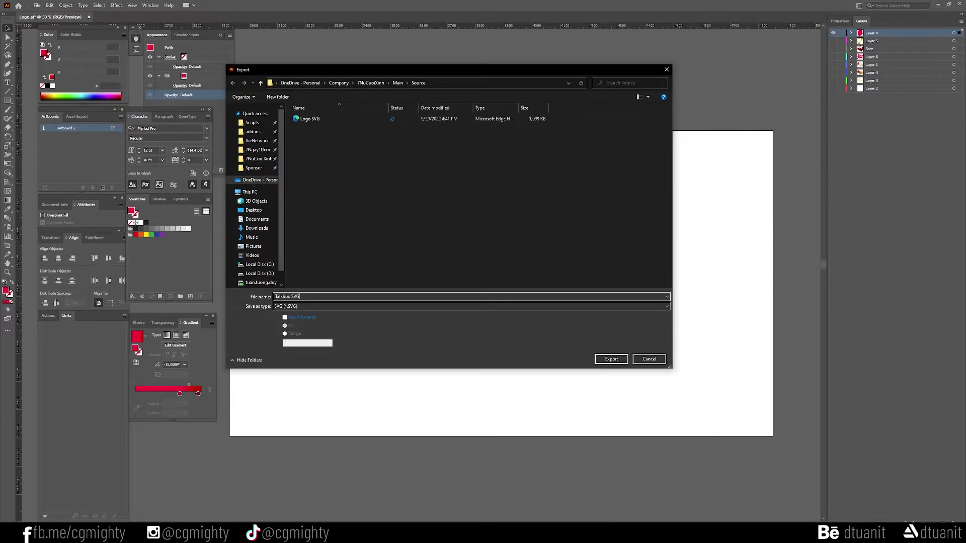
click(610, 359)
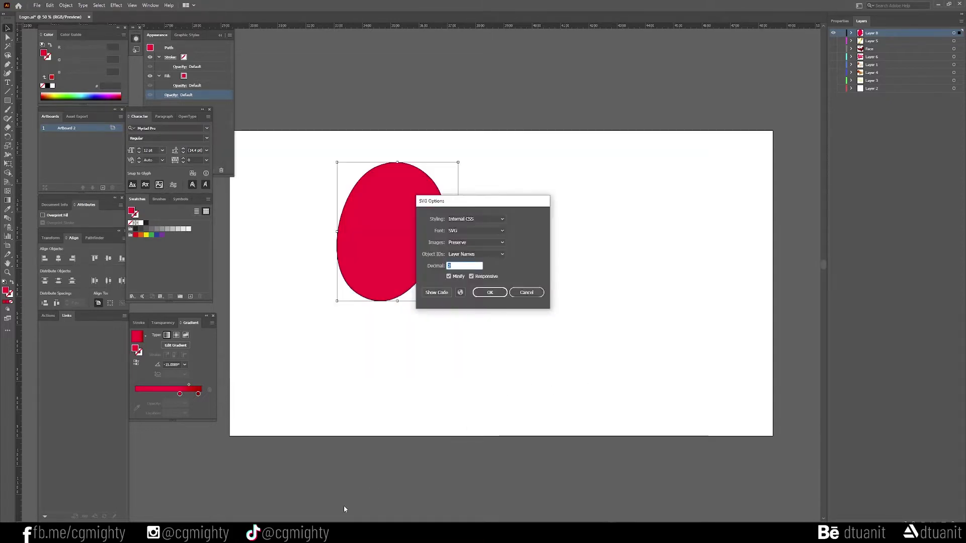
click(489, 292)
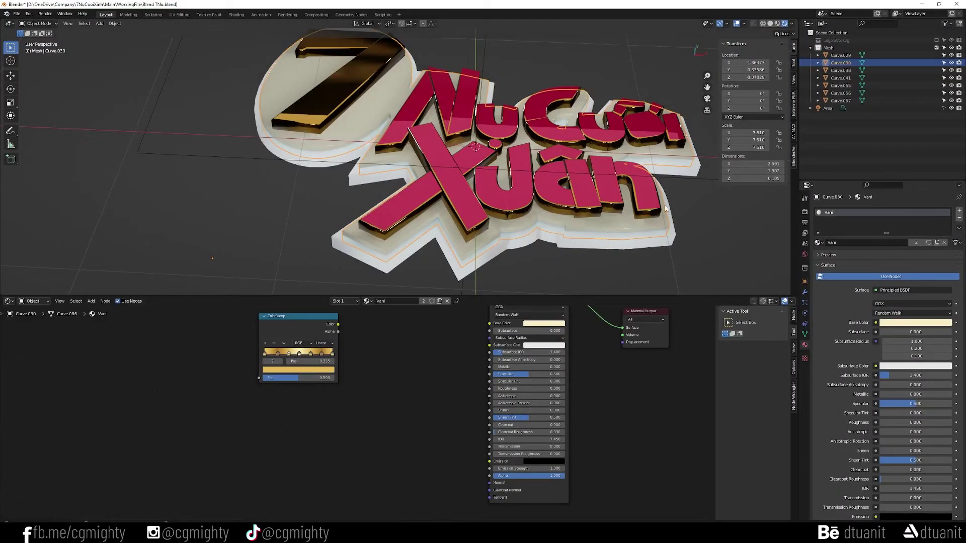
Import the Talkbox SVG file into the scene
click(16, 14)
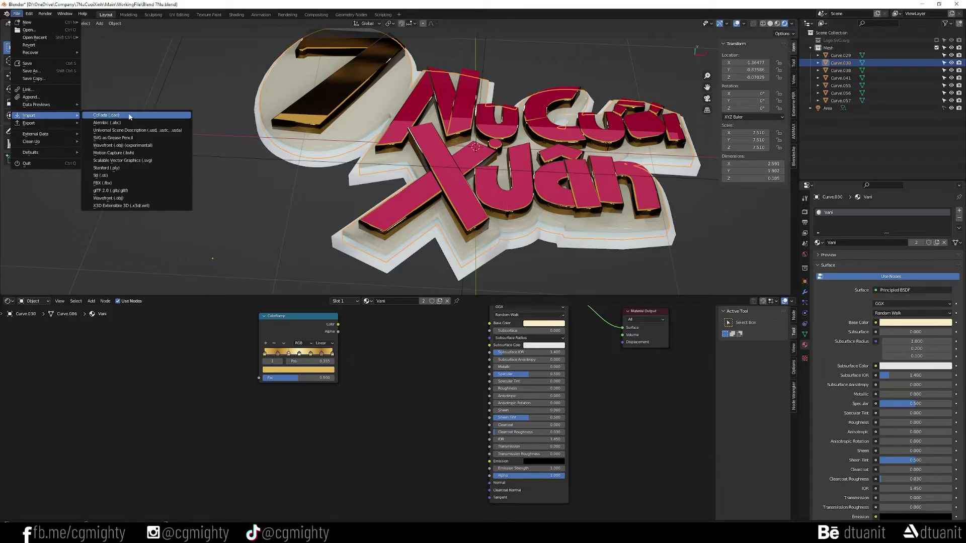
mouse_move(30, 116)
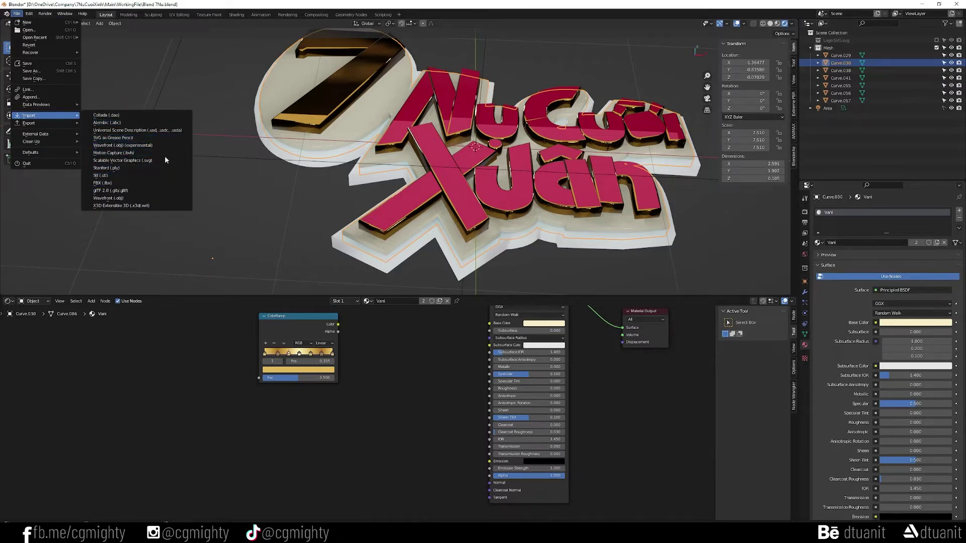
click(145, 160)
click(457, 225)
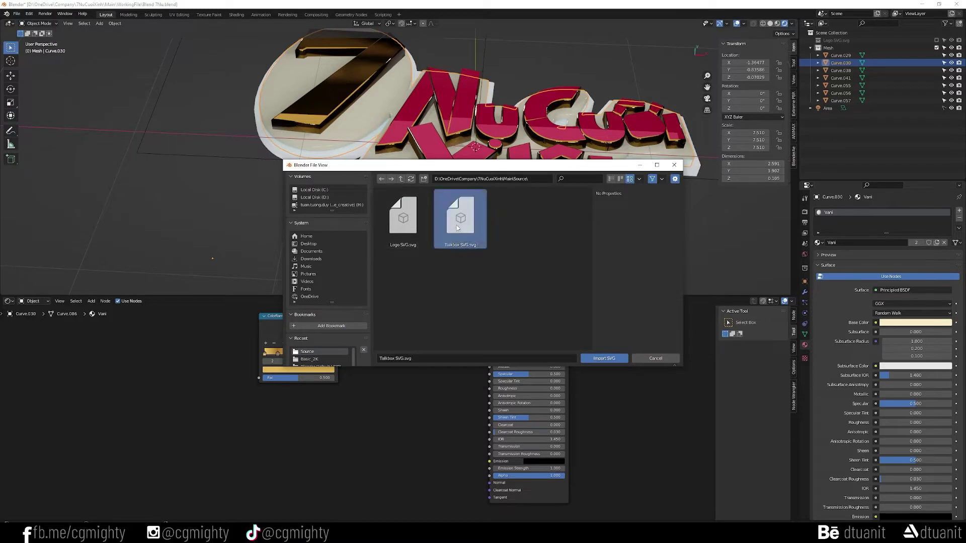
click(596, 358)
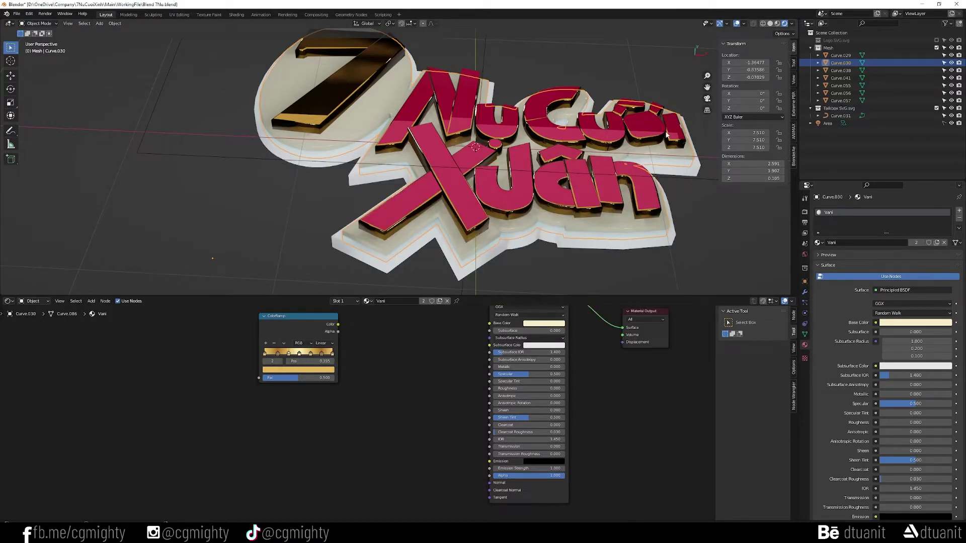
In top view, enlarge the imported speech bubble and position it behind the gold 7
click(840, 115)
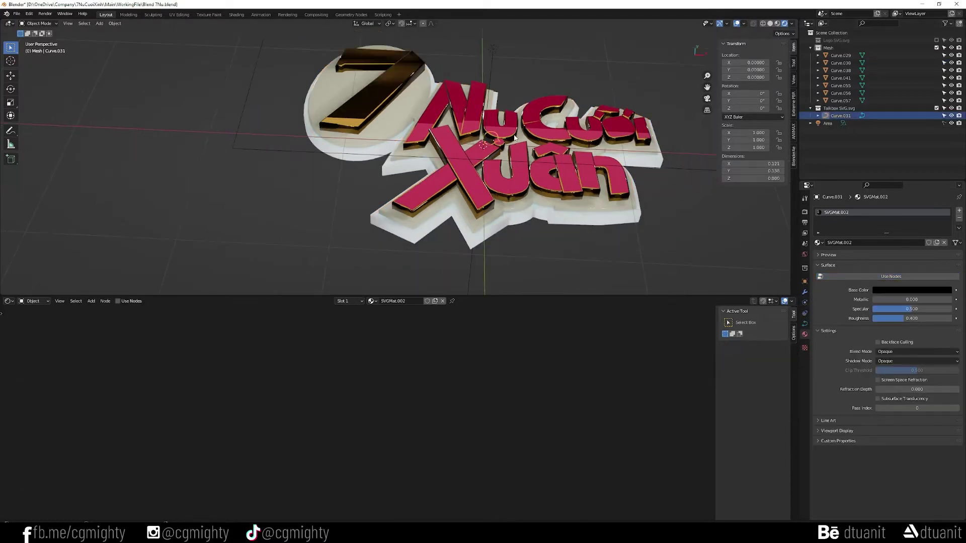
middle_drag(483, 171, 469, 185)
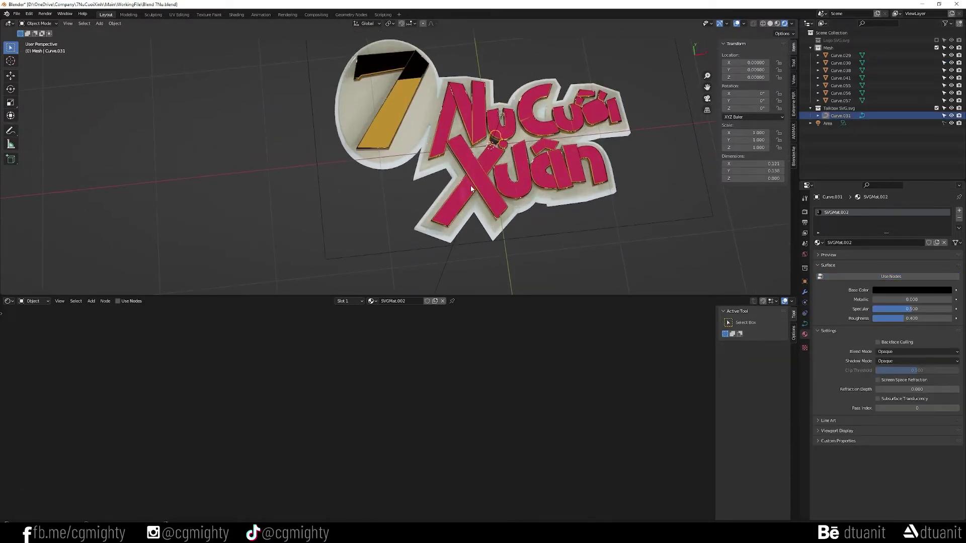
key(KP_7)
key(s)
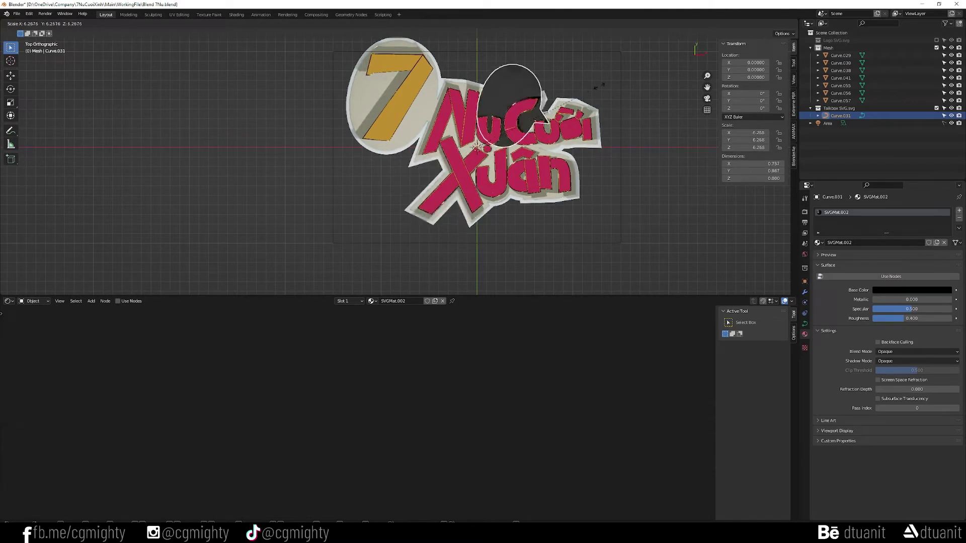
click(603, 87)
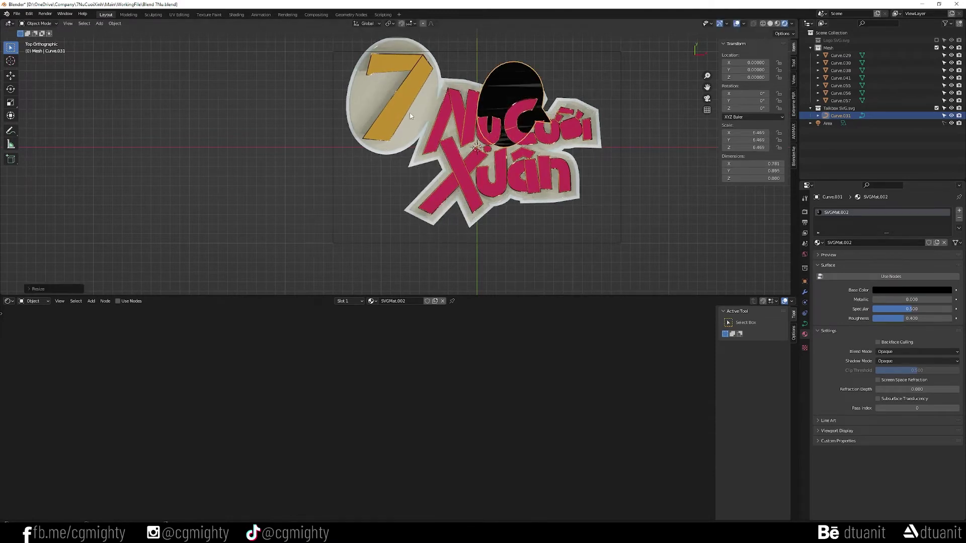
scroll(469, 183, up, 3)
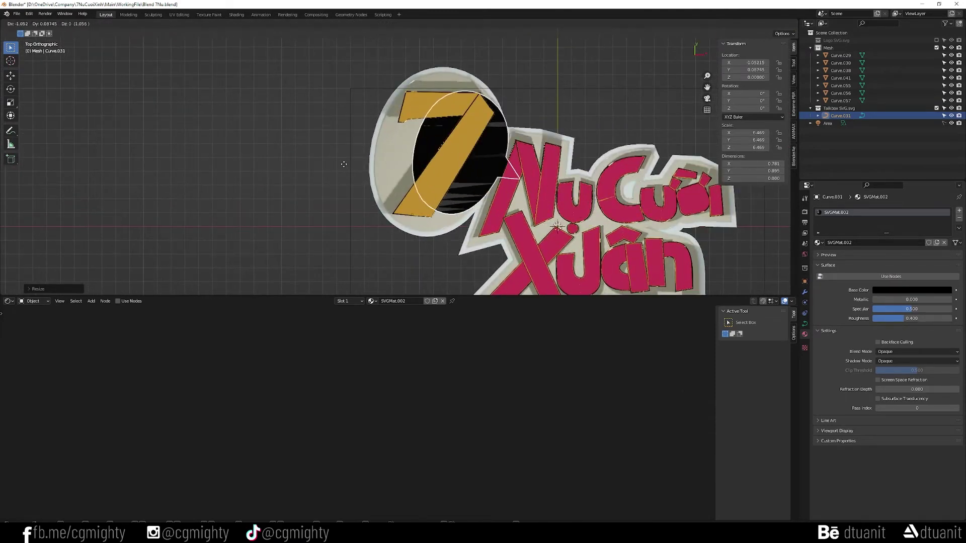
click(473, 137)
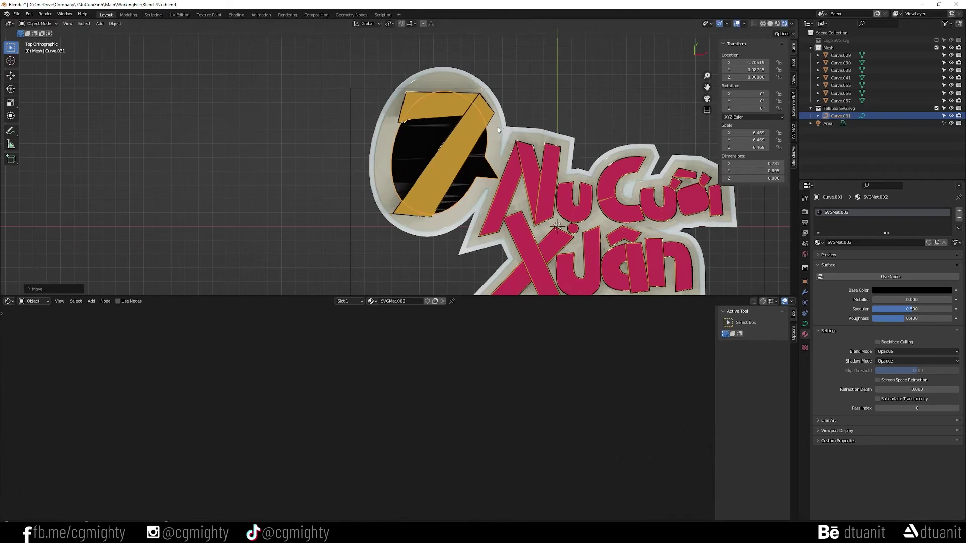
key(s)
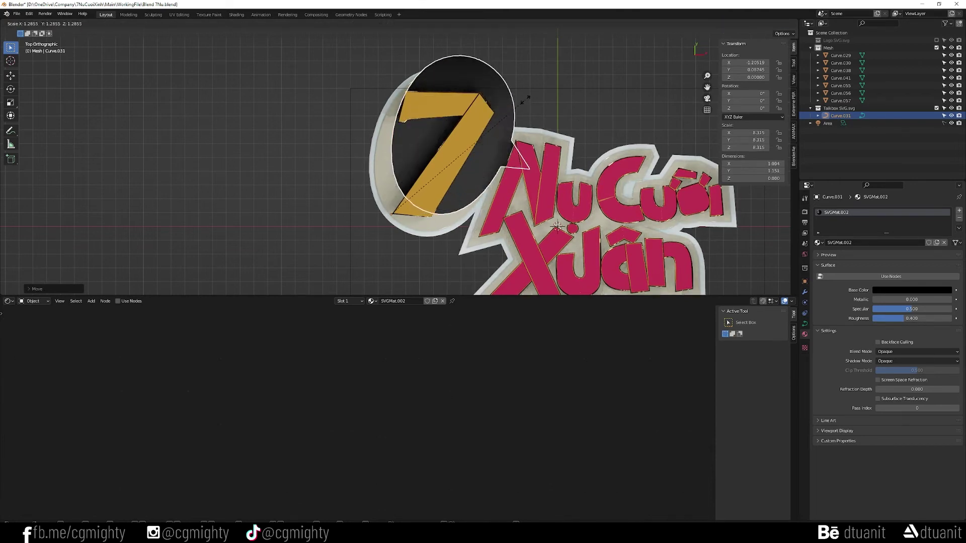
click(525, 101)
key(g)
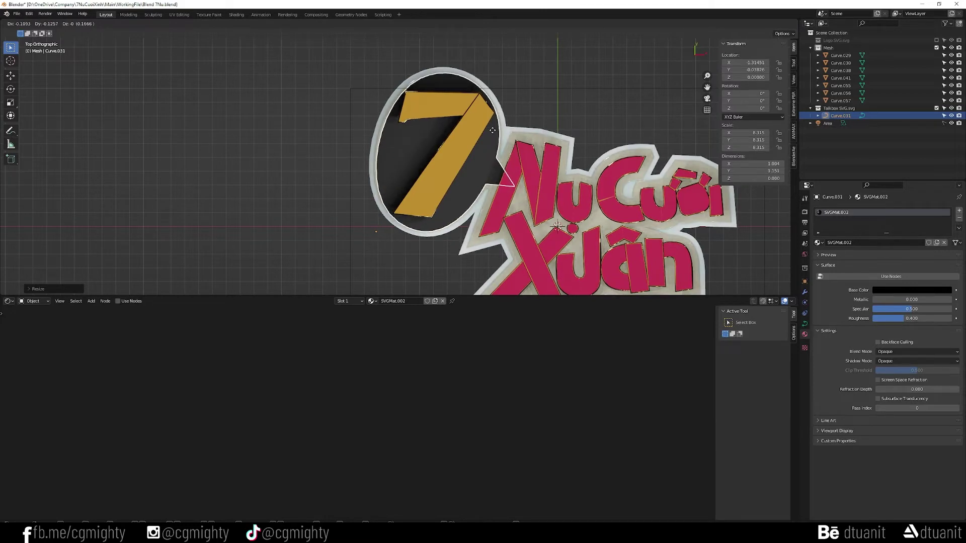
click(491, 130)
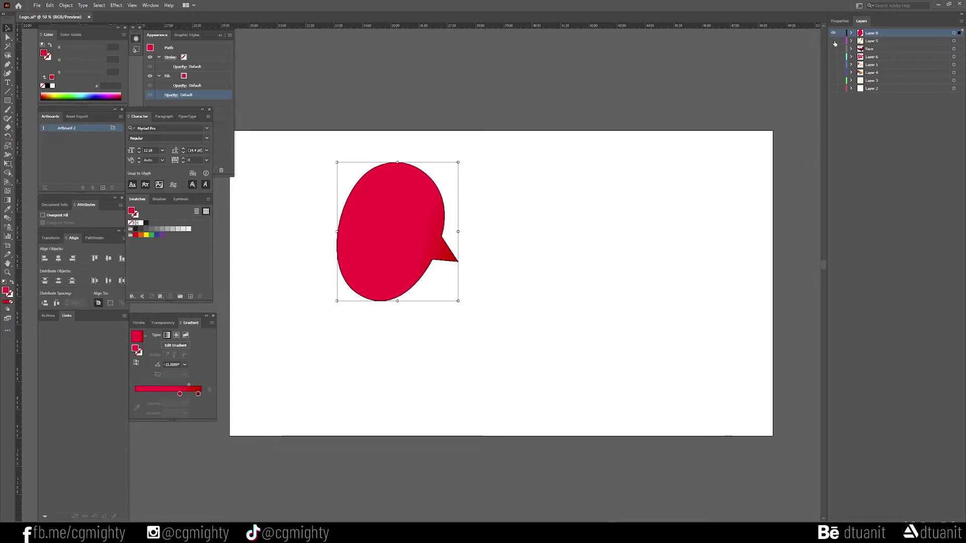
Show all lettering layers, move the bubble onto Layer 6, and delete the empty Layer 8
drag(833, 41, 833, 88)
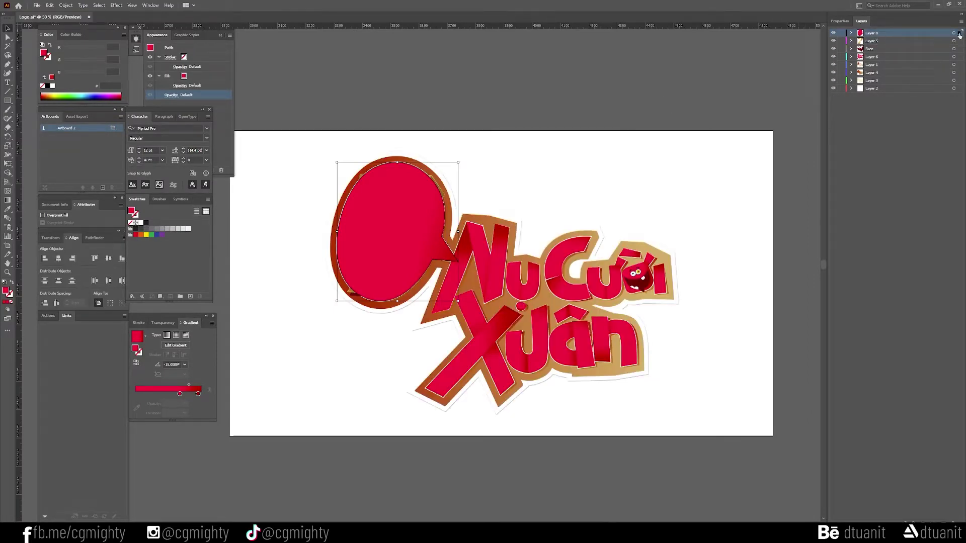
drag(955, 62, 958, 58)
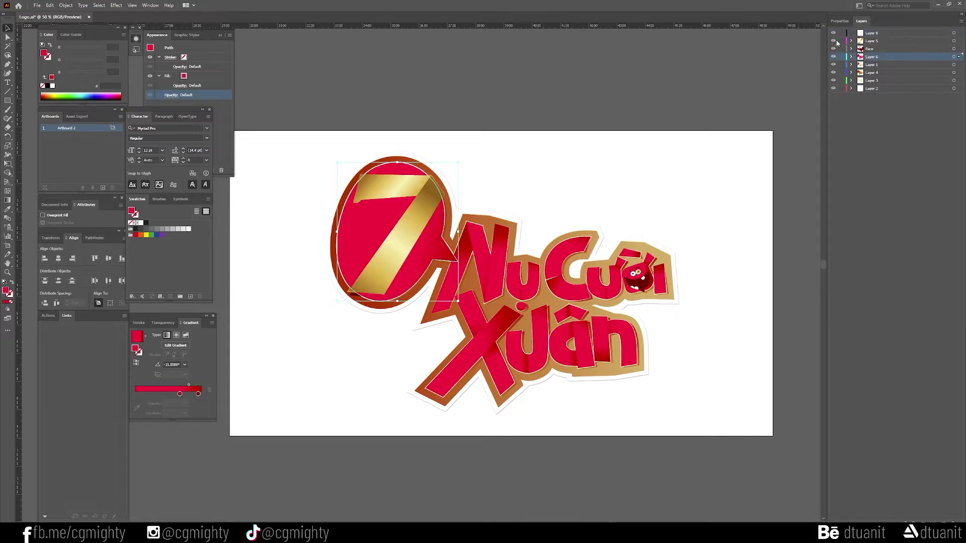
click(880, 33)
key(ctrl+l)
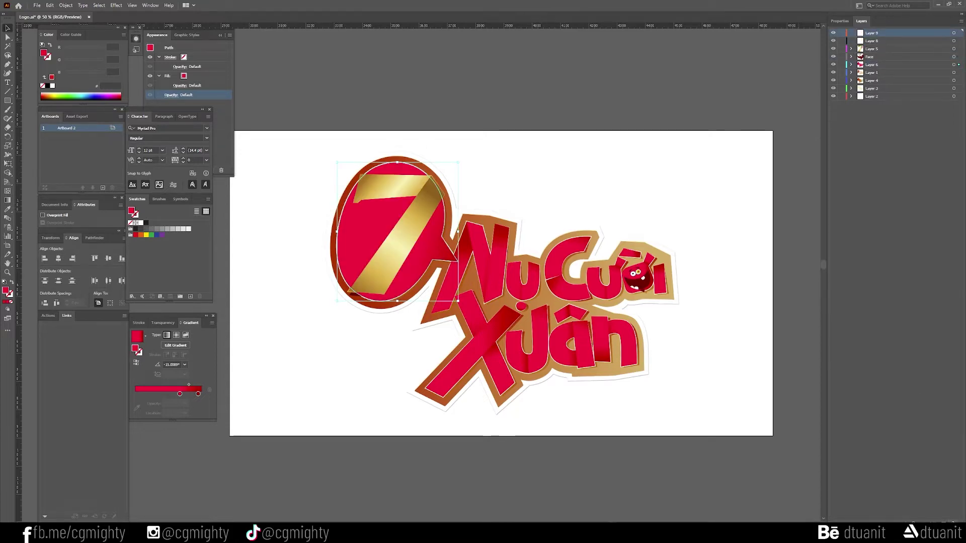
key(ctrl+z)
click(953, 523)
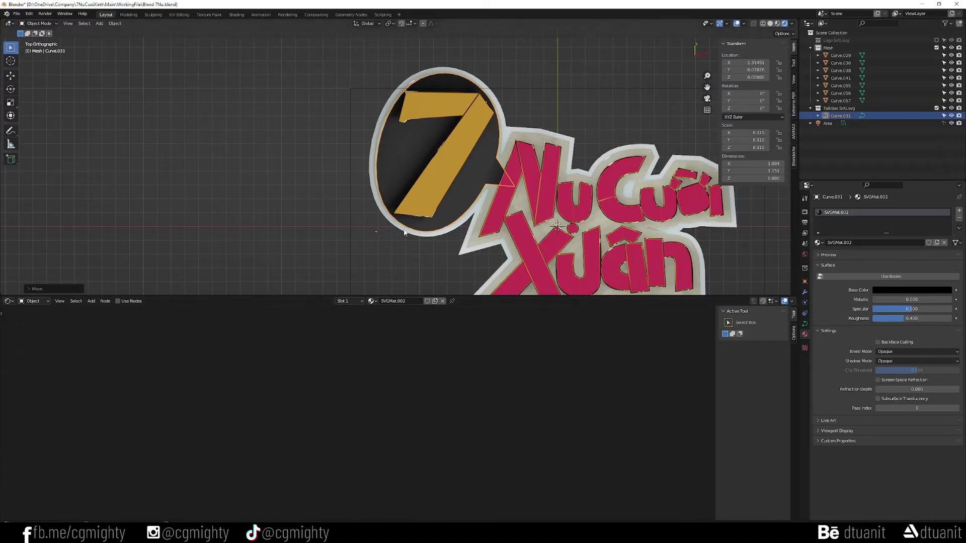
Shrink the talkbox ellipse and nudge it into place behind the 7
key(s)
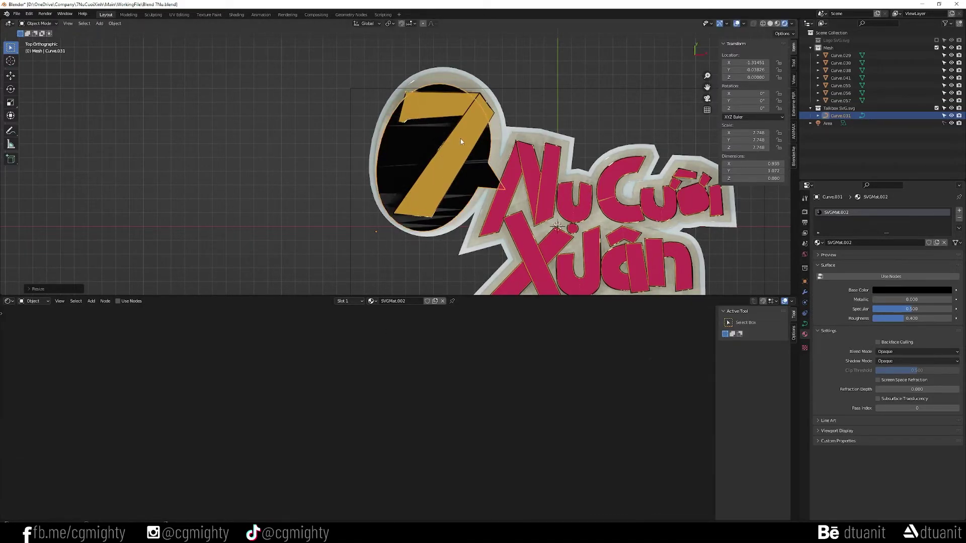
click(460, 138)
key(g)
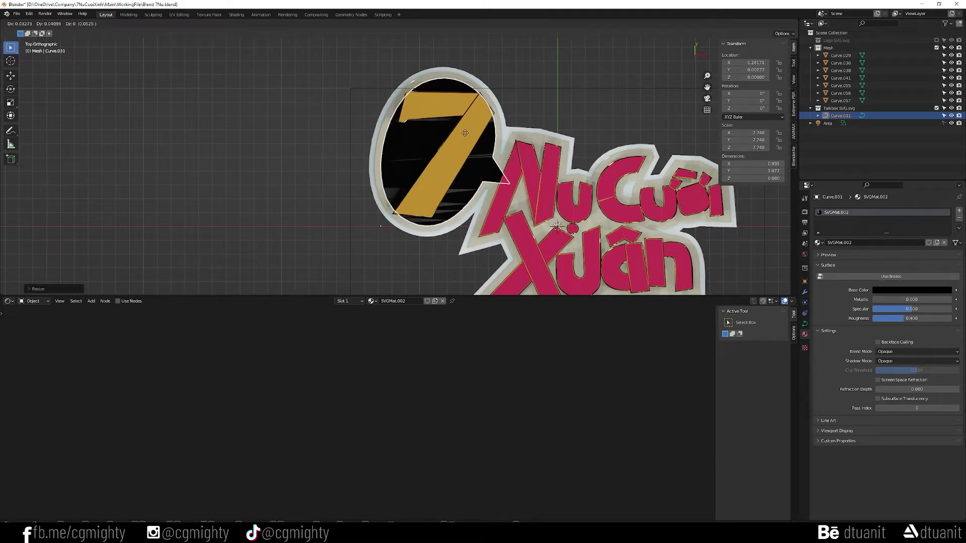
click(465, 132)
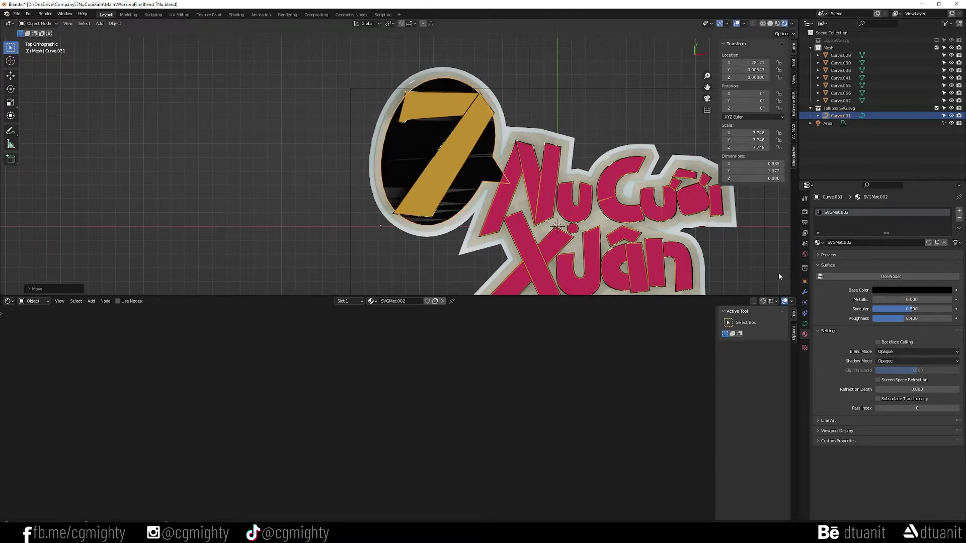
Give the ellipse bevel resolution 1, extrusion 0.006 and bevel depth 0.001
click(805, 324)
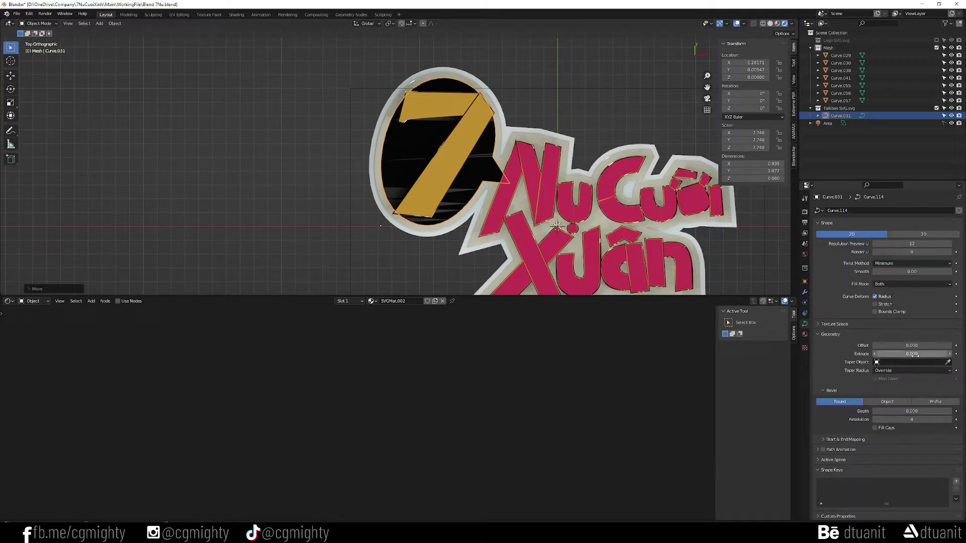
click(875, 420)
click(875, 419)
click(876, 419)
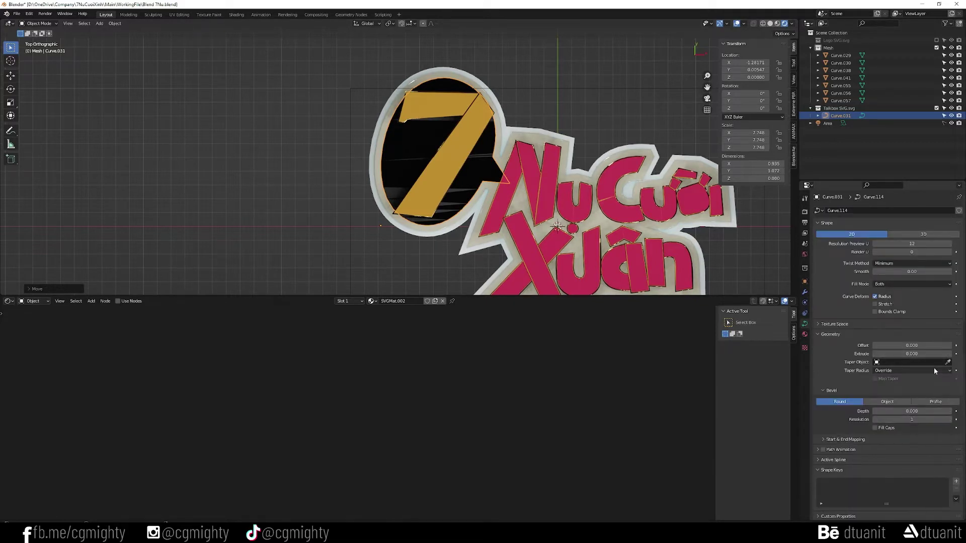
click(949, 354)
click(949, 354)
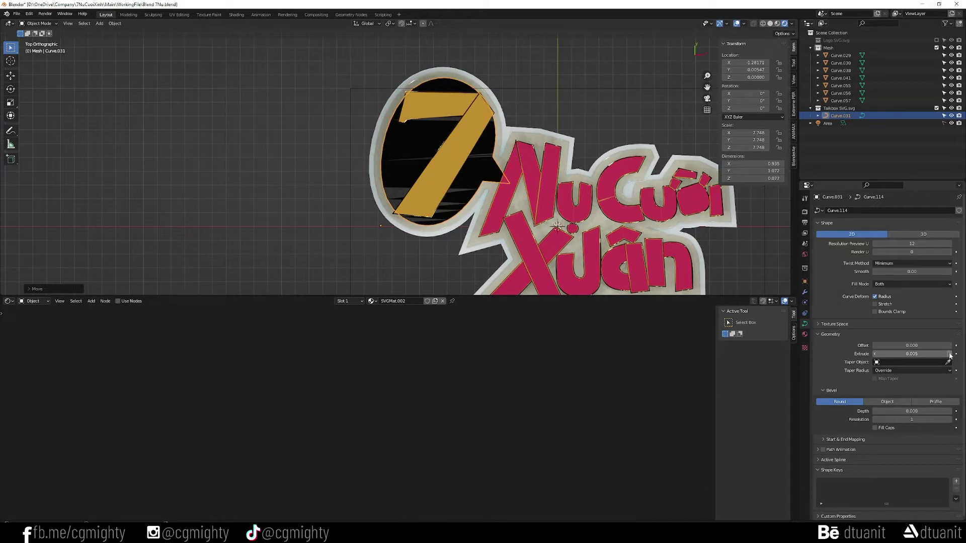
click(949, 354)
click(949, 411)
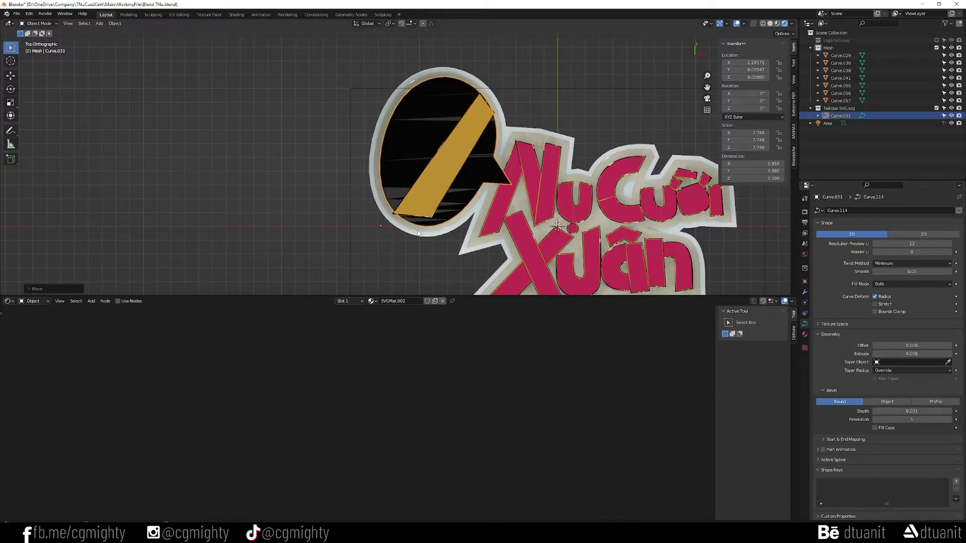
From a side view, raise the extruded ellipse plate along Z
middle_drag(417, 233, 459, 169)
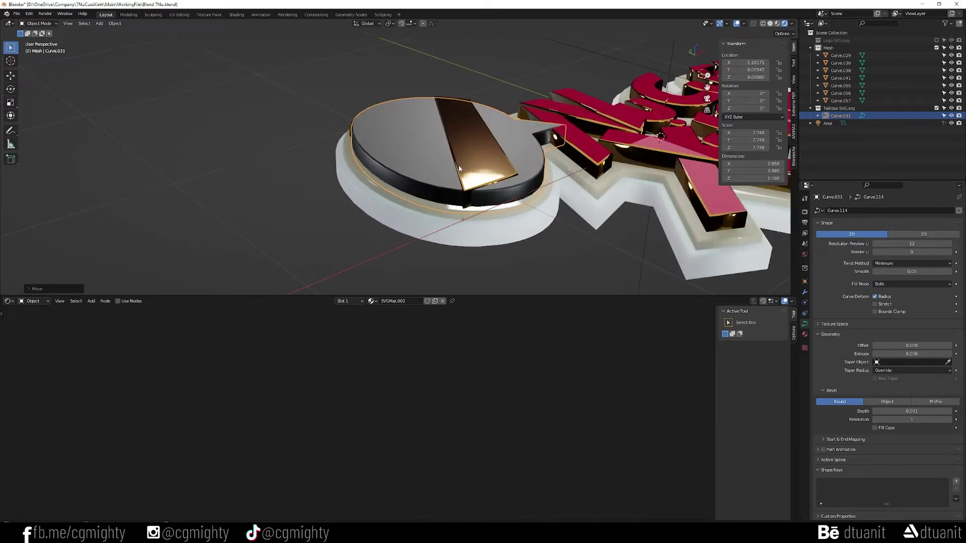
key(ctrl+KP_3)
scroll(495, 142, up, 2)
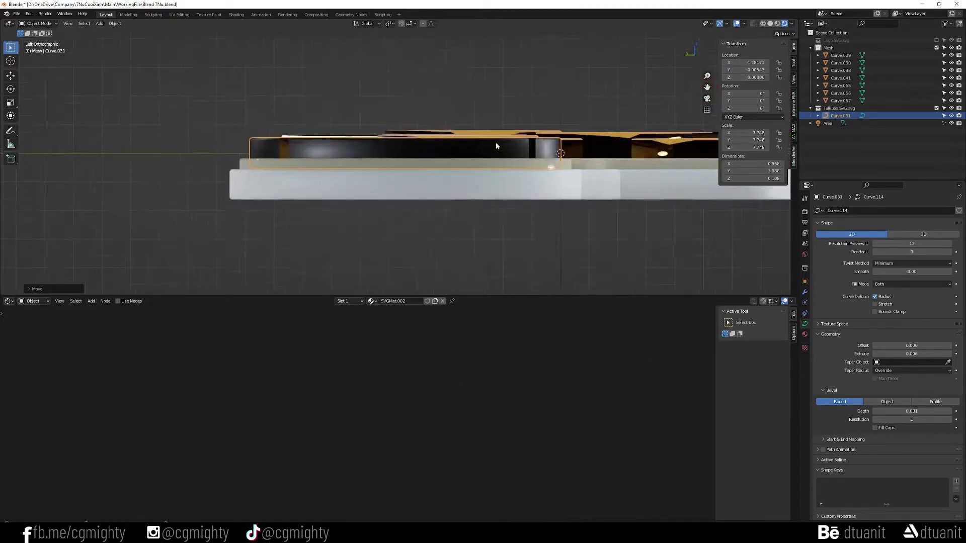
scroll(496, 144, up, 2)
key(g)
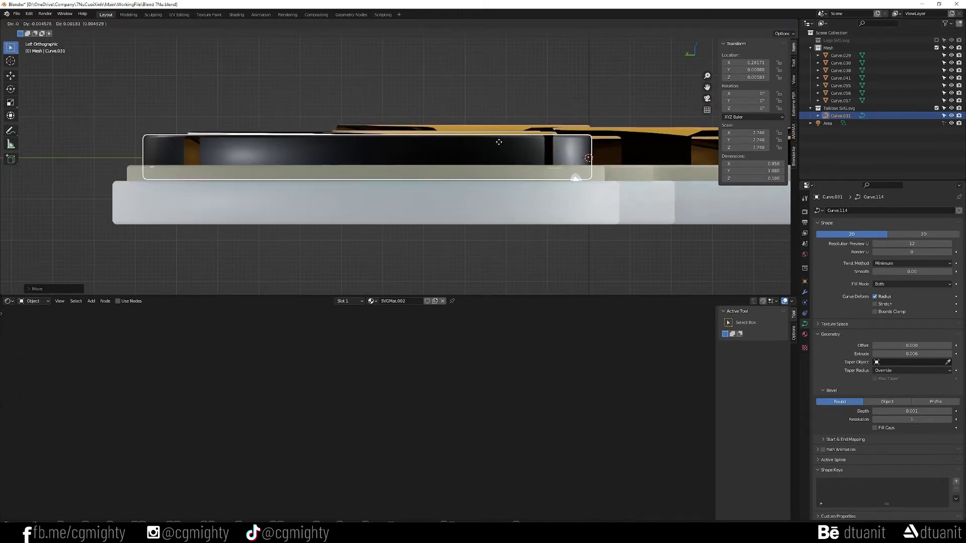
key(z)
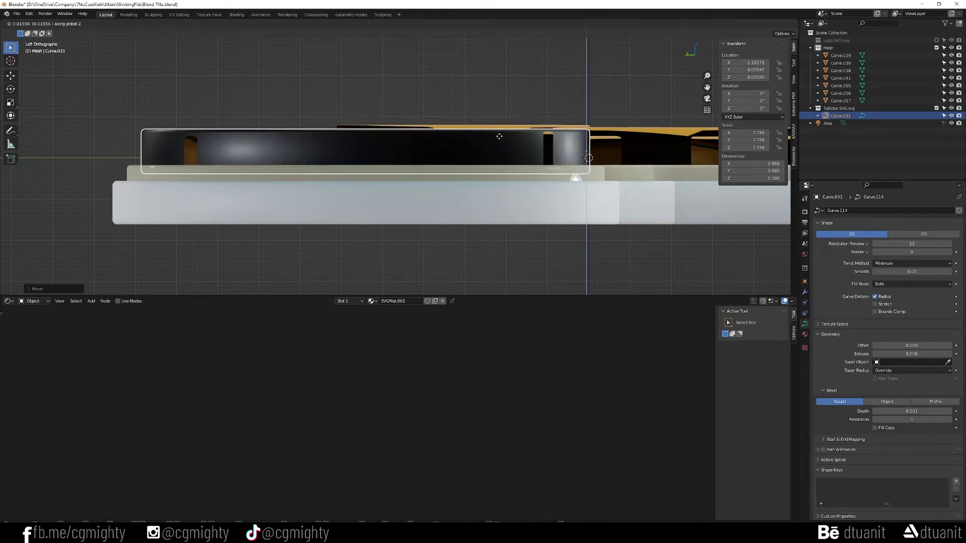
click(499, 145)
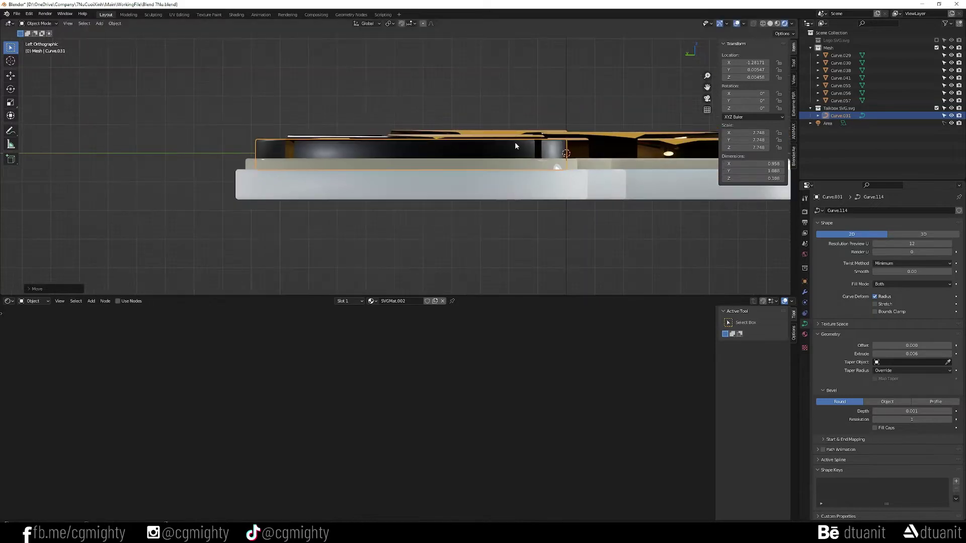
middle_drag(514, 142, 487, 159)
scroll(487, 158, down, 3)
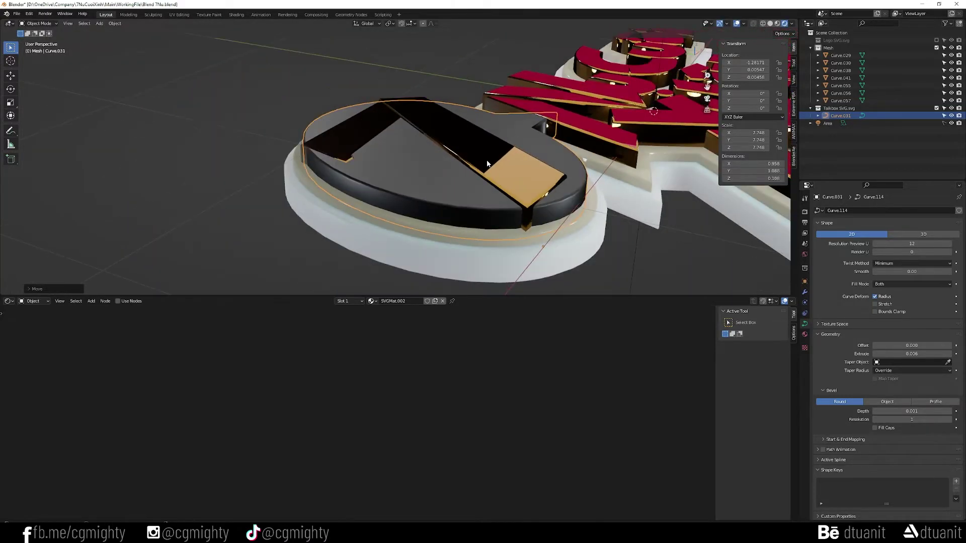
key(g)
key(z)
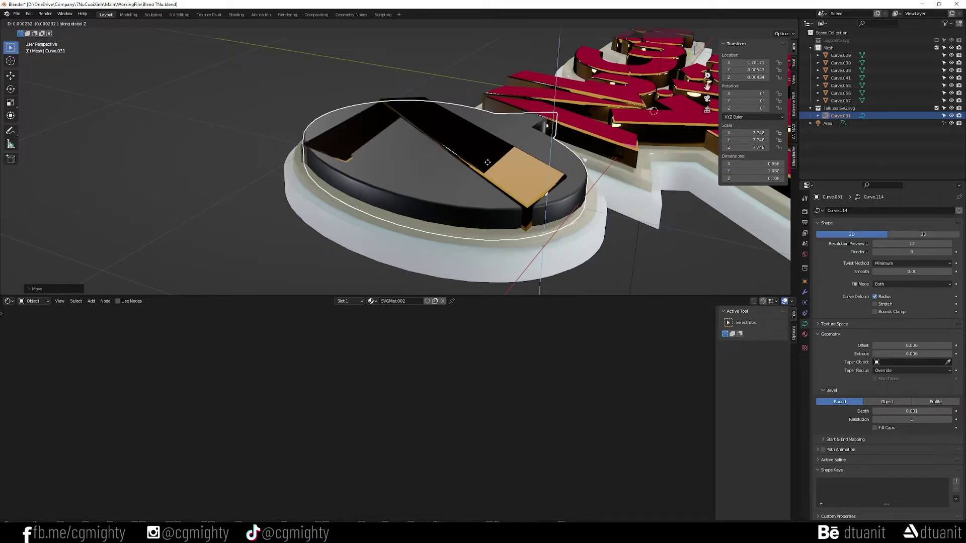
key(Return)
Lift the gold 7 along Z and readjust the plate height beneath it
click(372, 127)
key(g)
key(z)
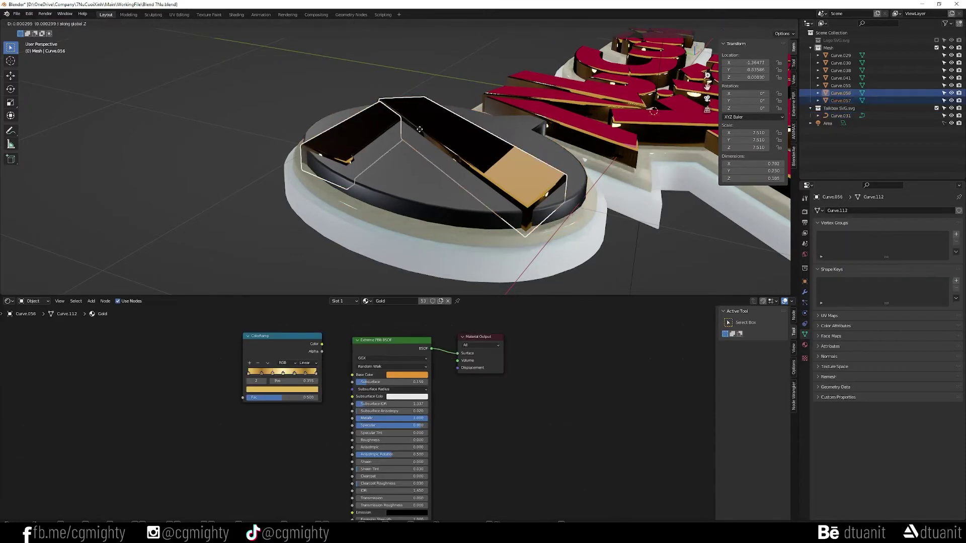
key(Return)
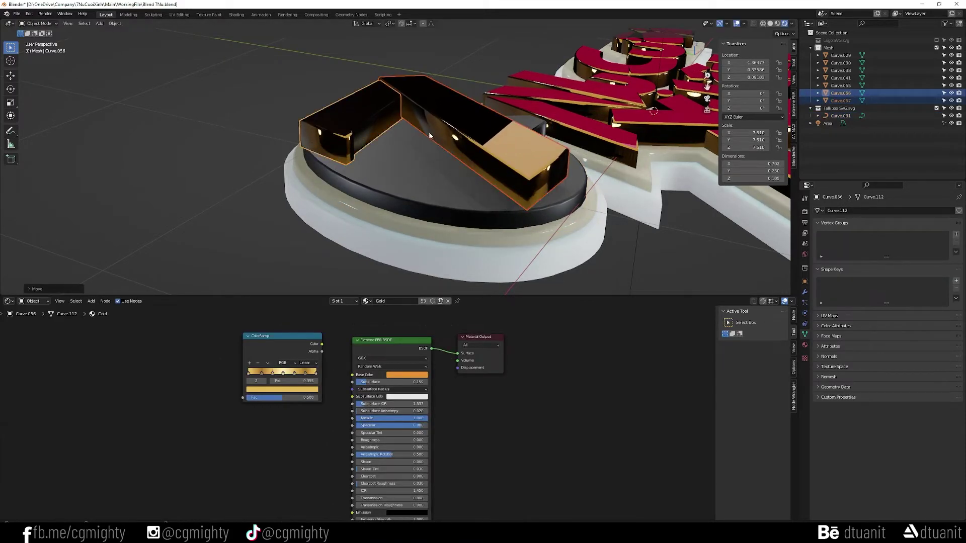
click(436, 164)
key(g)
key(z)
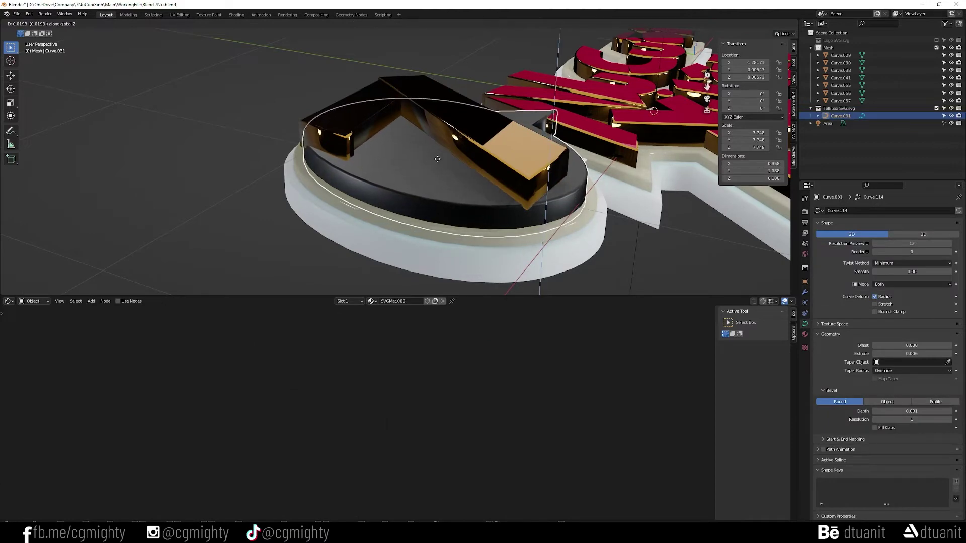
click(437, 159)
middle_drag(437, 159, 740, 194)
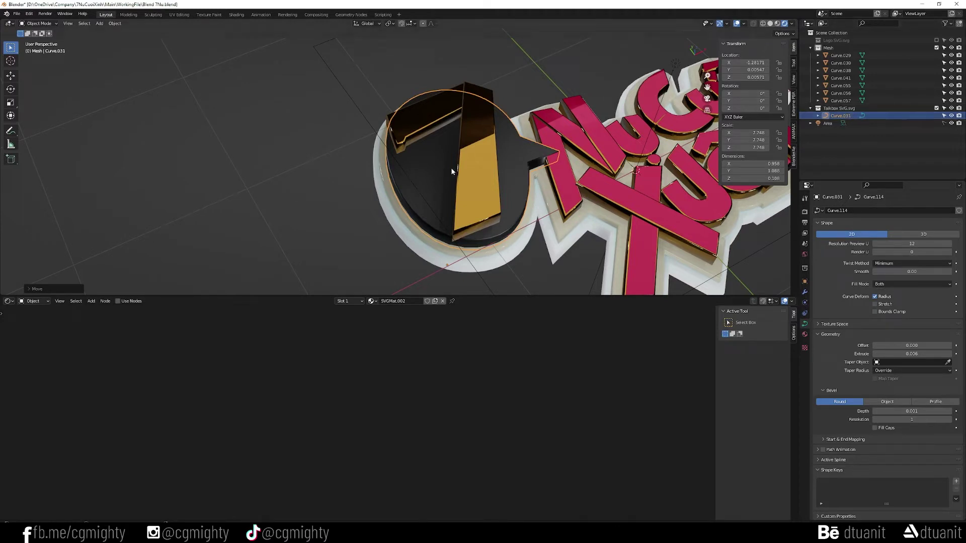
Duplicate the talkbox ellipse, sort the copies into collections, and delete the empty Talkbox SVG.svg collection
key(shift+d)
key(Escape)
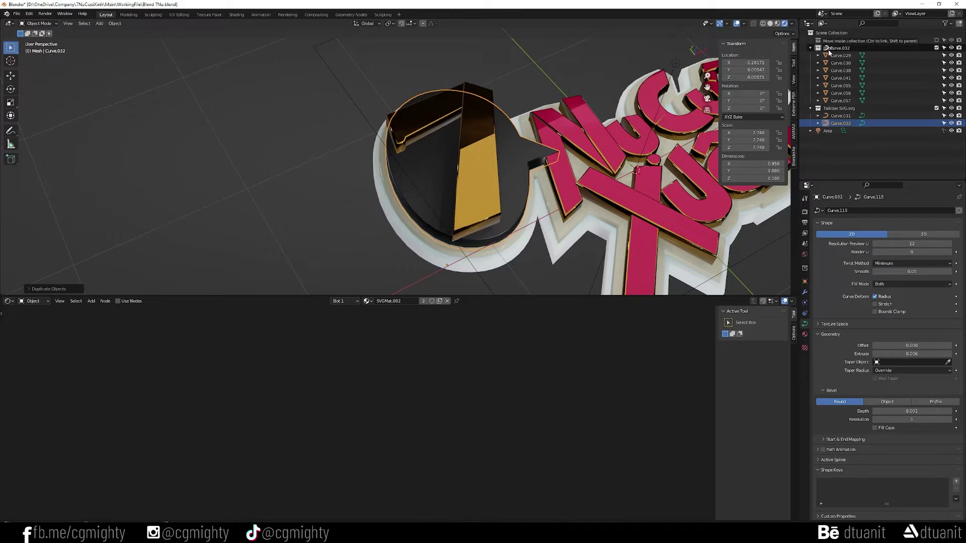
drag(843, 126, 828, 49)
drag(840, 123, 839, 41)
click(841, 117)
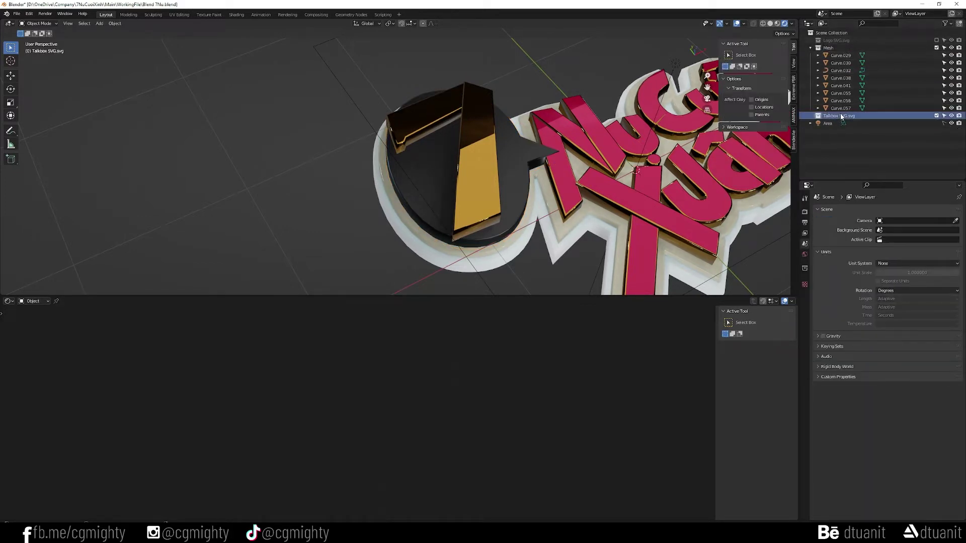
key(x)
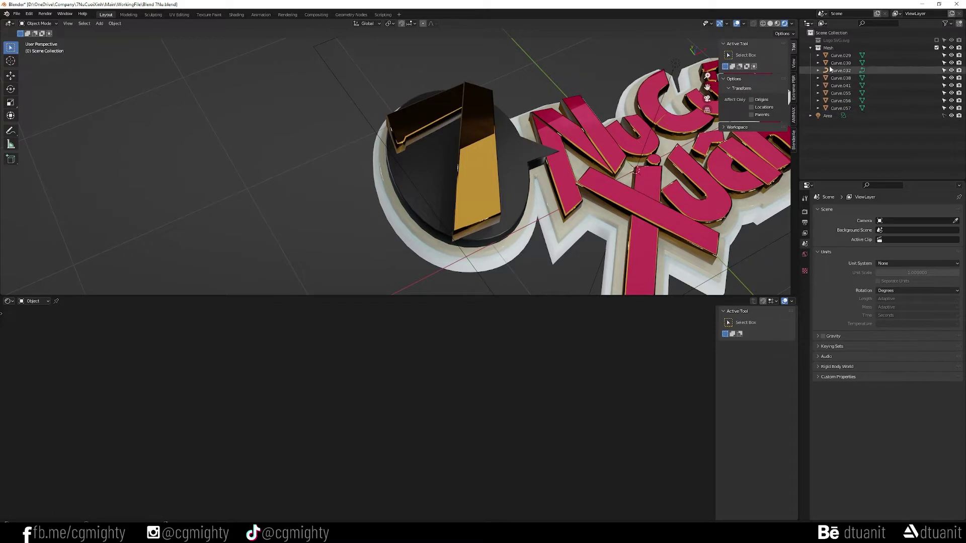
Add a Decimate modifier to the duplicated ellipse
click(522, 152)
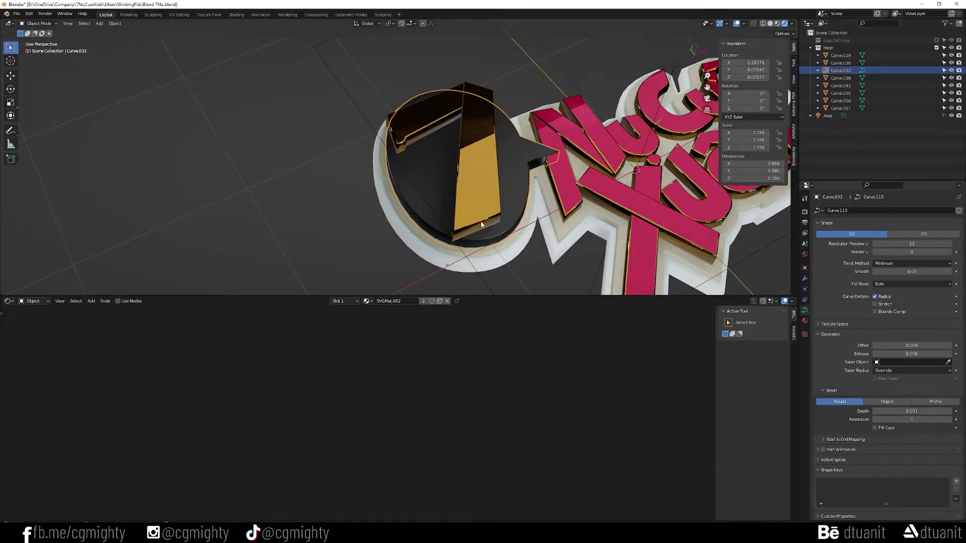
right_click(501, 181)
click(804, 278)
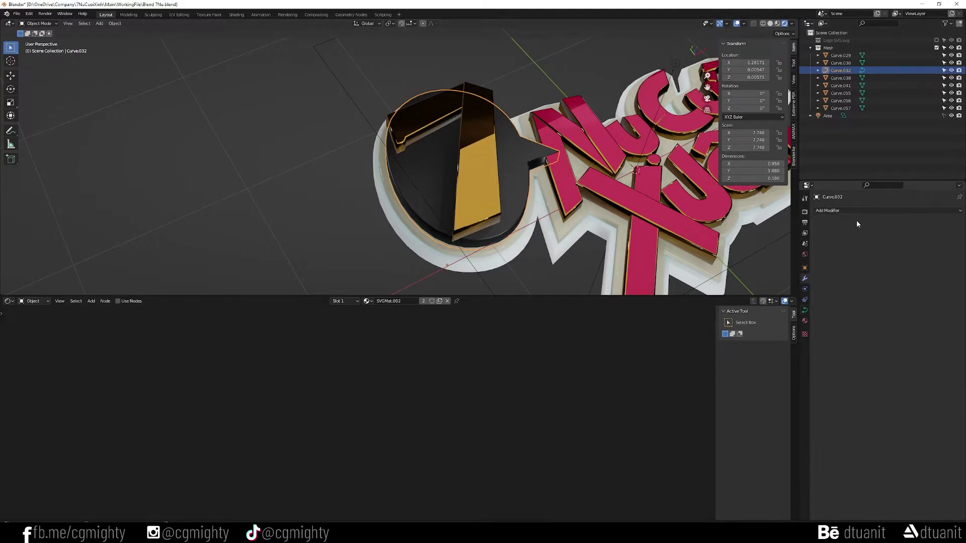
click(857, 211)
click(833, 256)
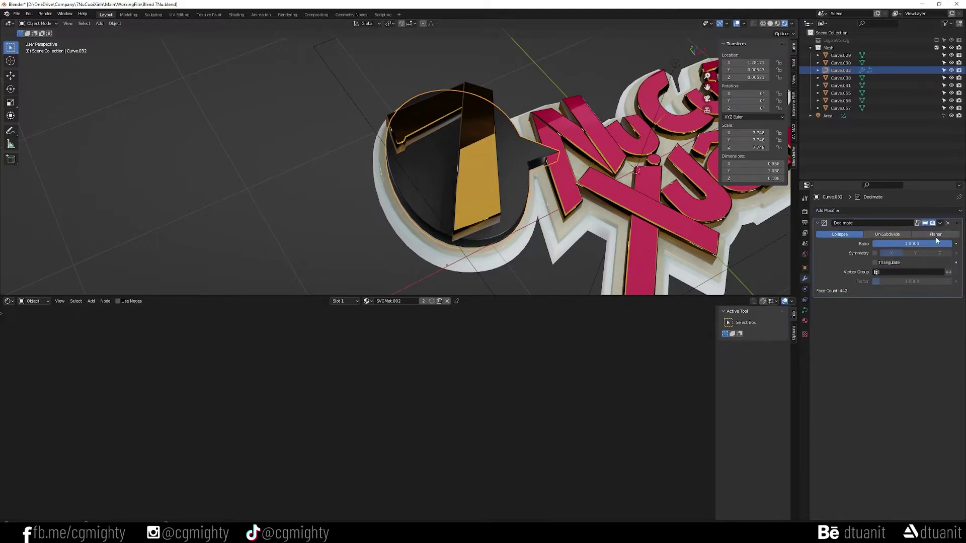
click(940, 222)
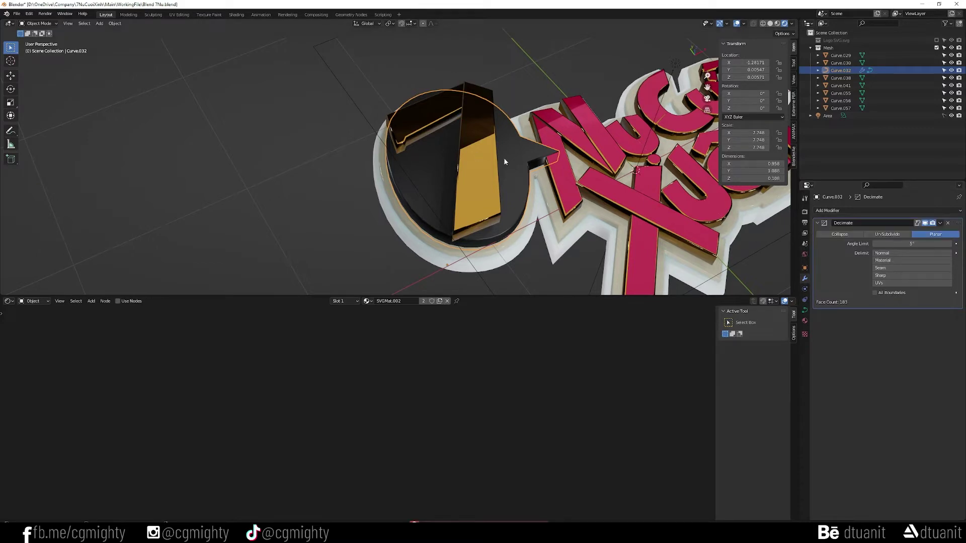
Convert the ellipse to a mesh, then add and apply a Planar Decimate modifier
right_click(518, 166)
mouse_move(494, 163)
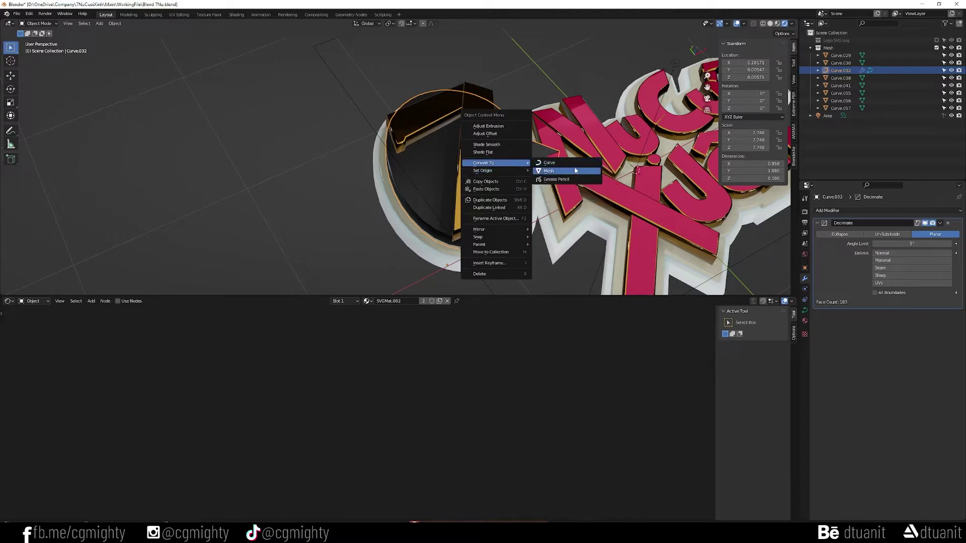
click(548, 171)
click(843, 210)
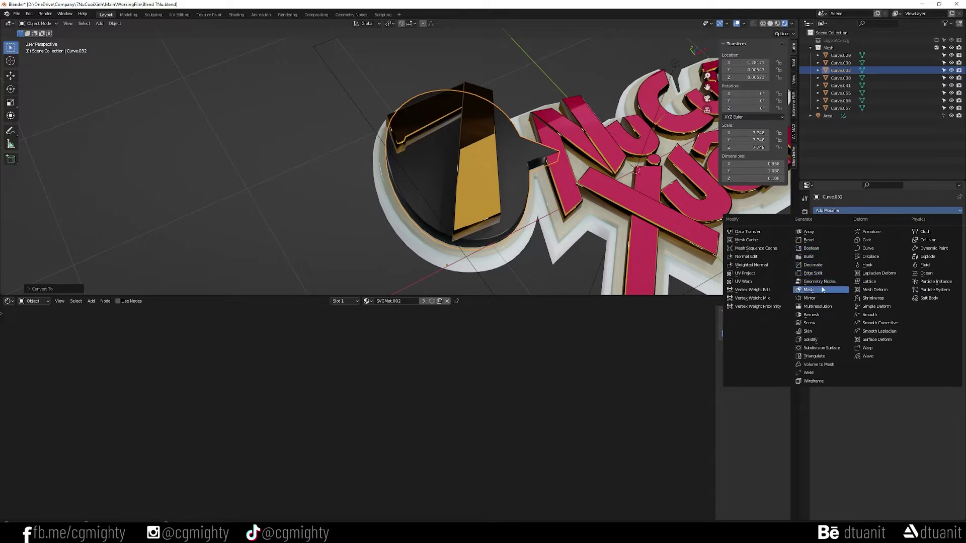
click(814, 264)
click(934, 234)
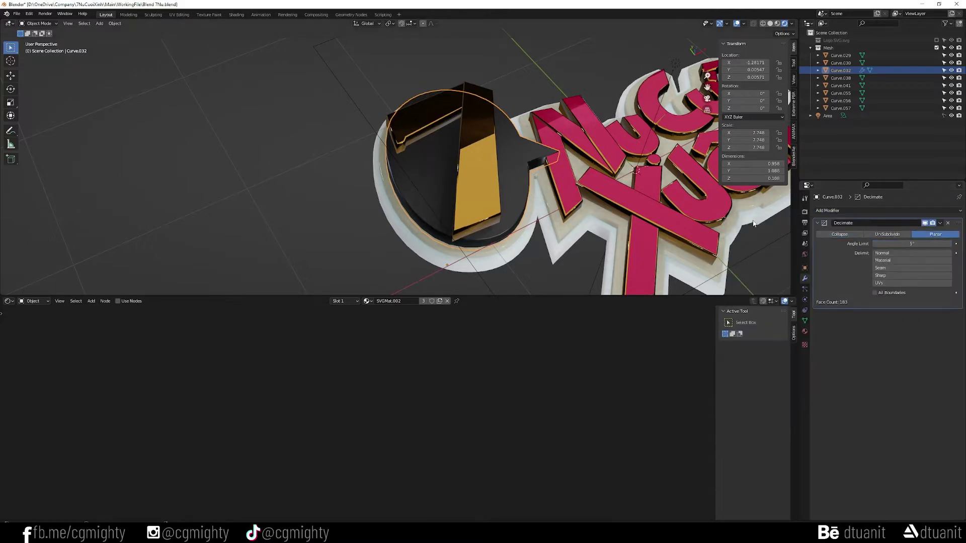
click(938, 226)
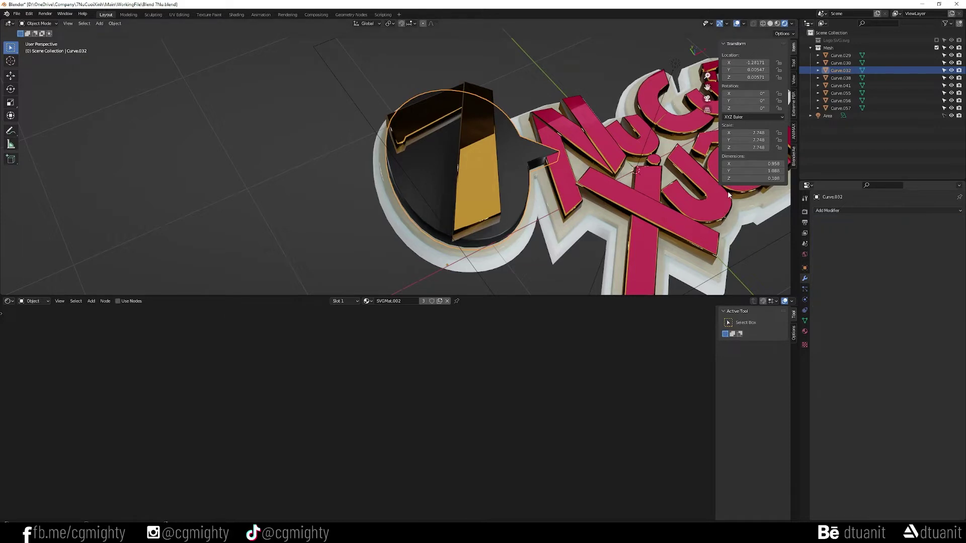
Set material slot 1 to Gold and add a second slot with CAP_Pink
click(804, 331)
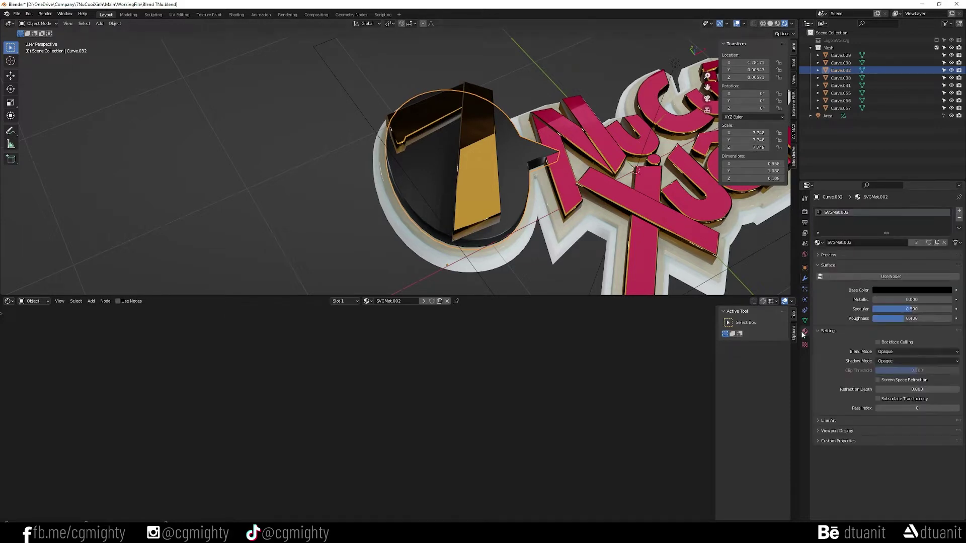
click(818, 242)
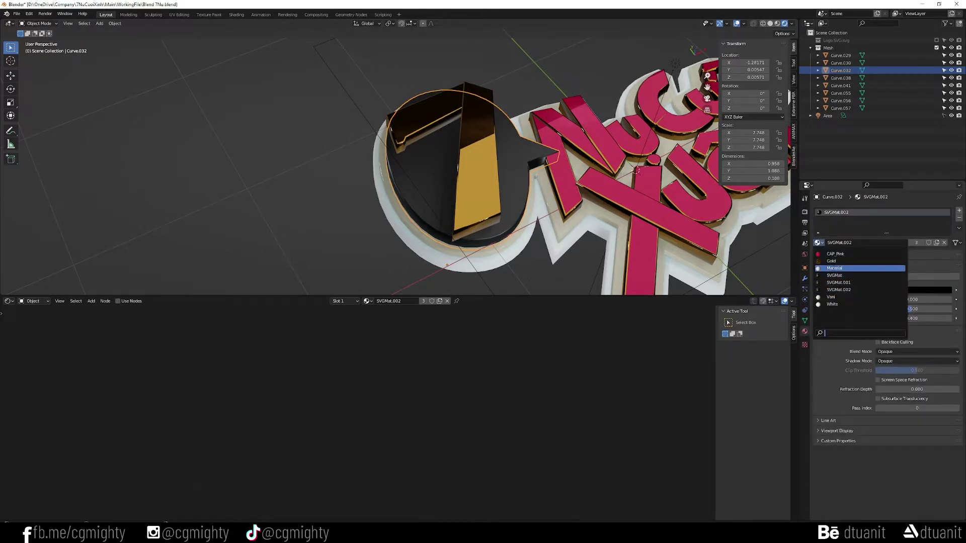
click(831, 261)
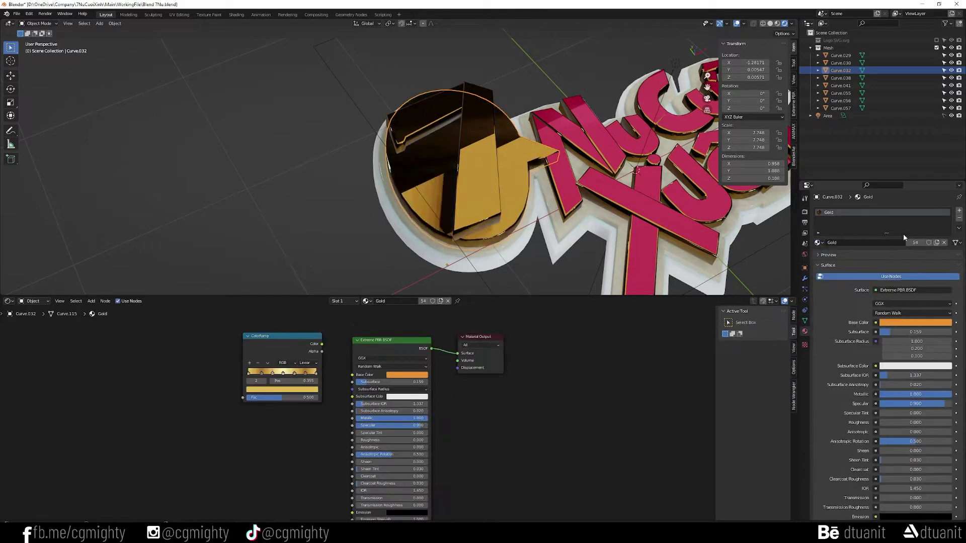
click(958, 211)
click(818, 258)
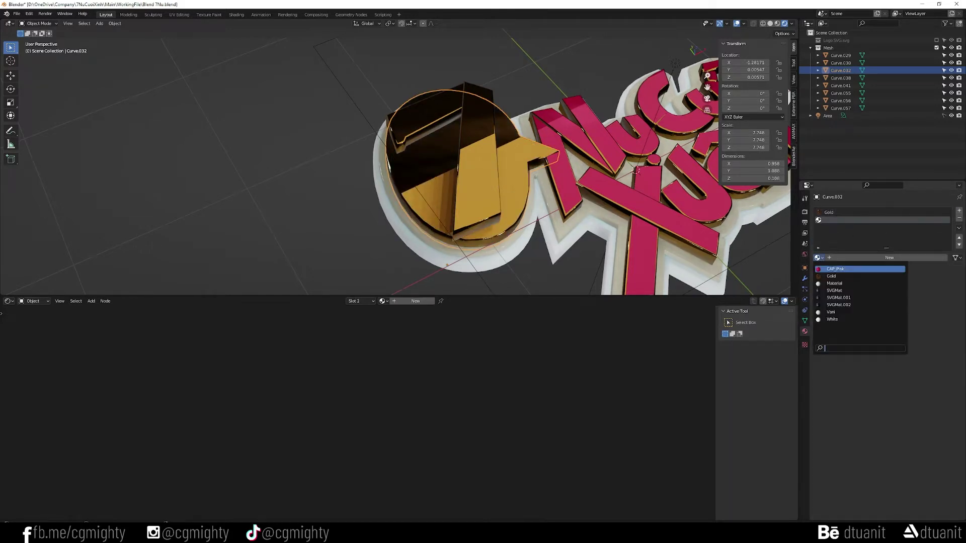
click(835, 268)
Assign CAP_Pink to the selected bubble faces, then inspect the logo from above
key(Tab)
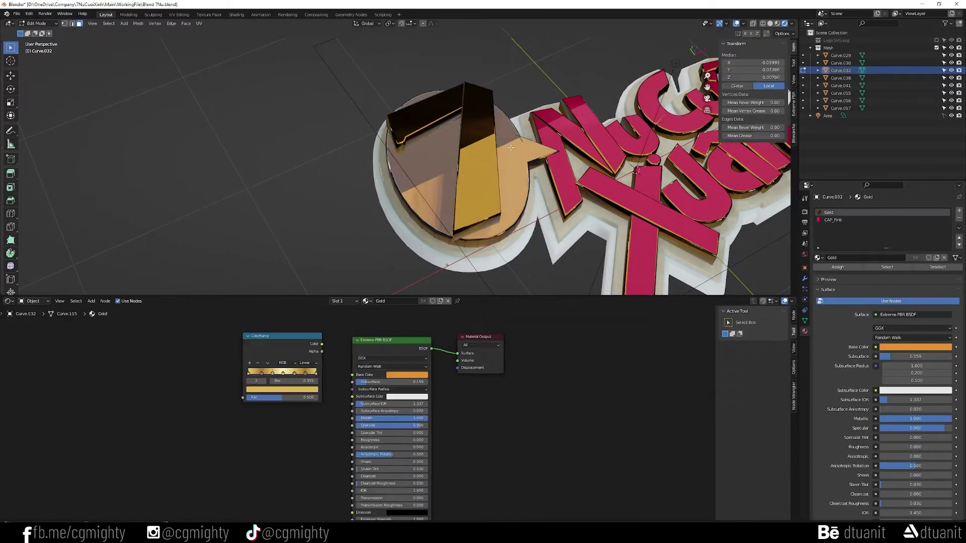
click(833, 221)
click(827, 267)
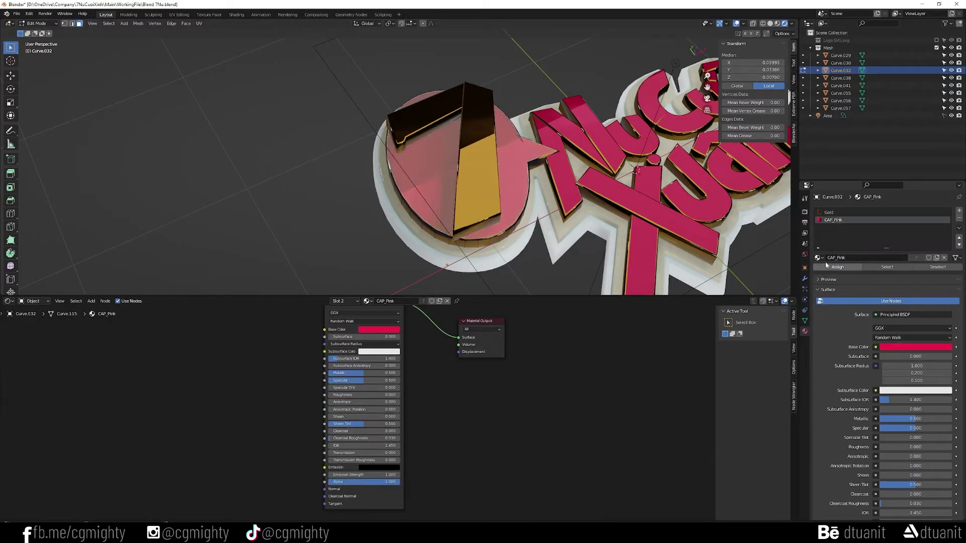
key(Tab)
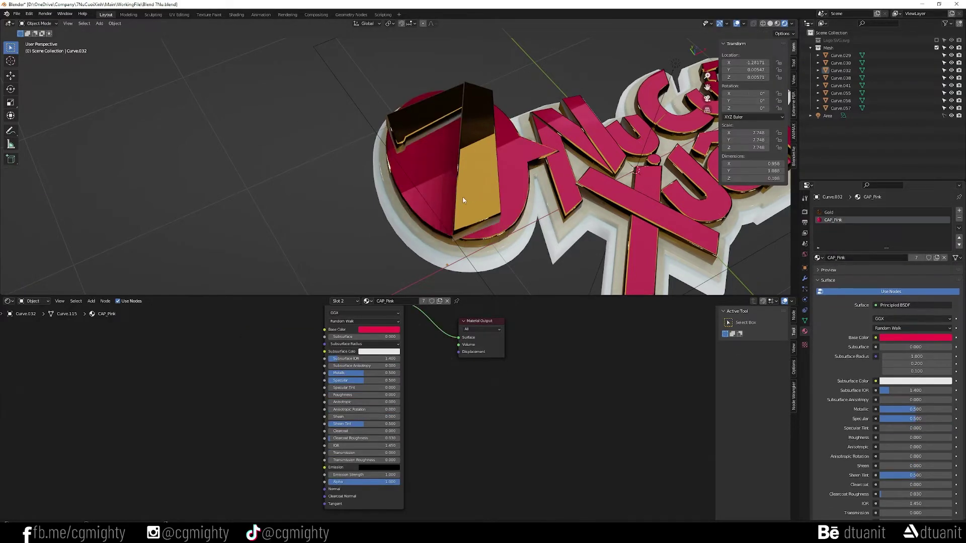
mouse_move(463, 201)
middle_down()
mouse_move(491, 189)
mouse_move(415, 121)
middle_up()
key(KP_7)
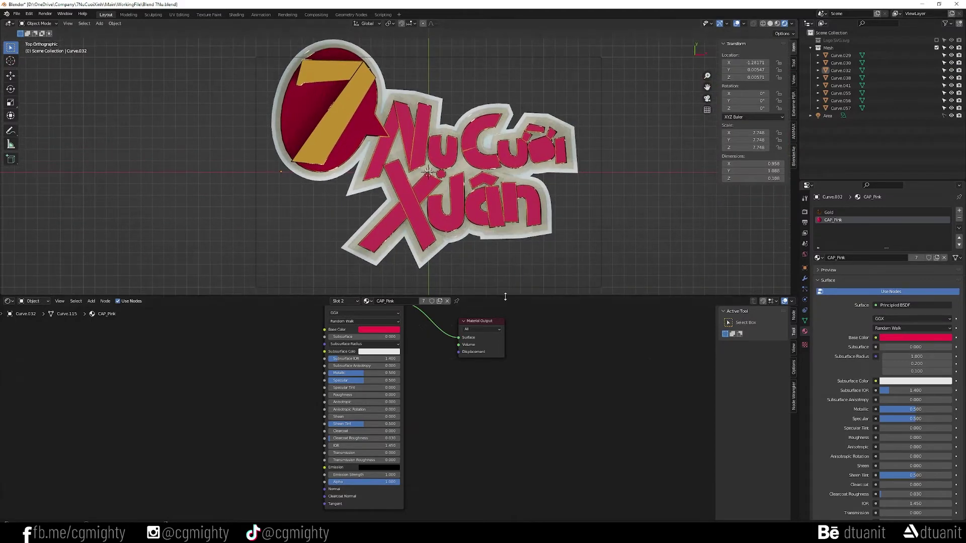
drag(505, 297, 505, 358)
shift+middle_drag(455, 223, 469, 250)
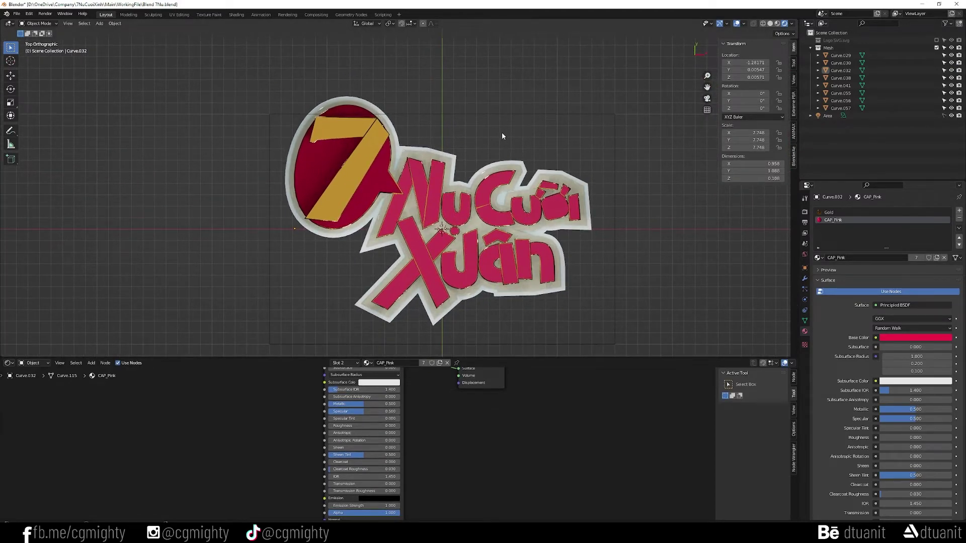
mouse_move(436, 189)
middle_down()
mouse_move(407, 180)
mouse_move(429, 186)
mouse_move(461, 159)
mouse_move(409, 221)
mouse_move(389, 208)
mouse_move(390, 195)
mouse_move(423, 199)
middle_up()
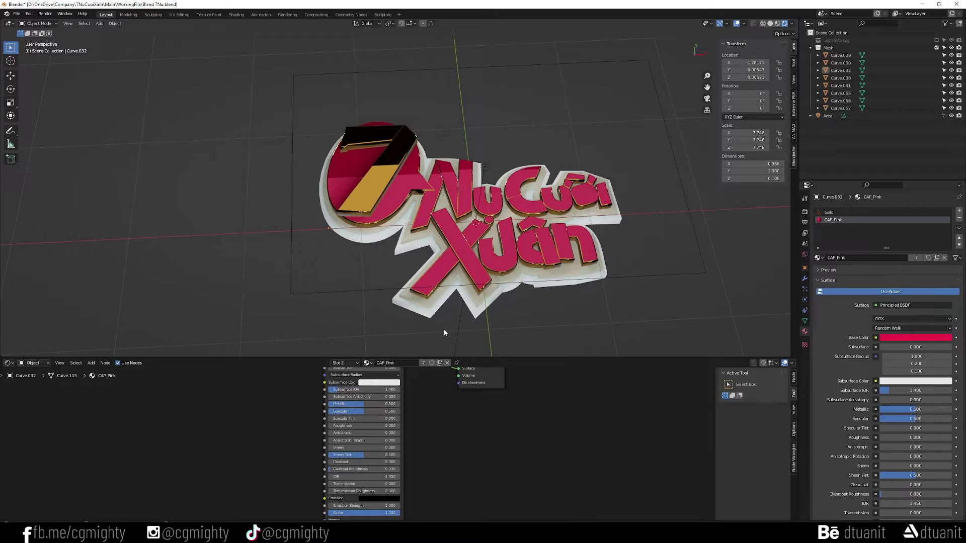
Set the origins of the Nụ and two other letter pieces to their geometry
click(459, 195)
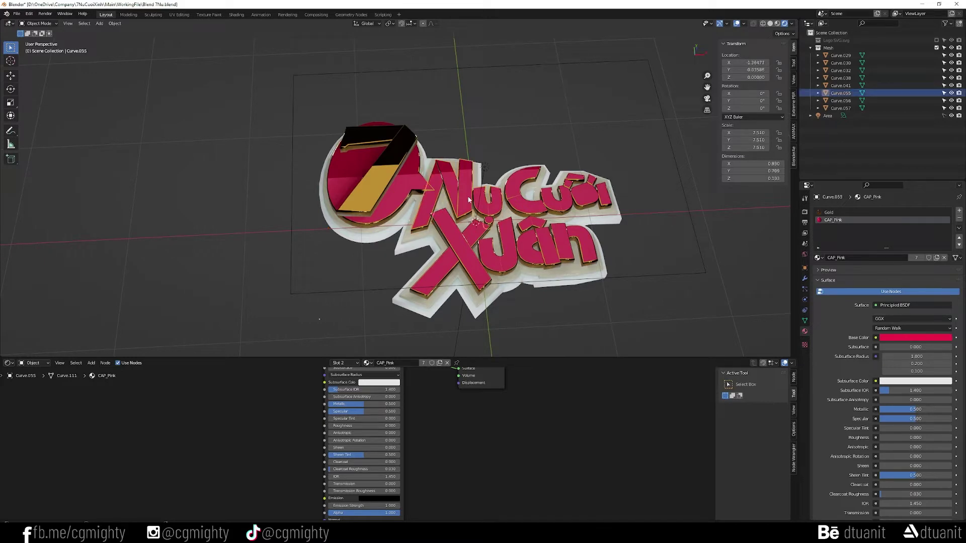
right_click(468, 199)
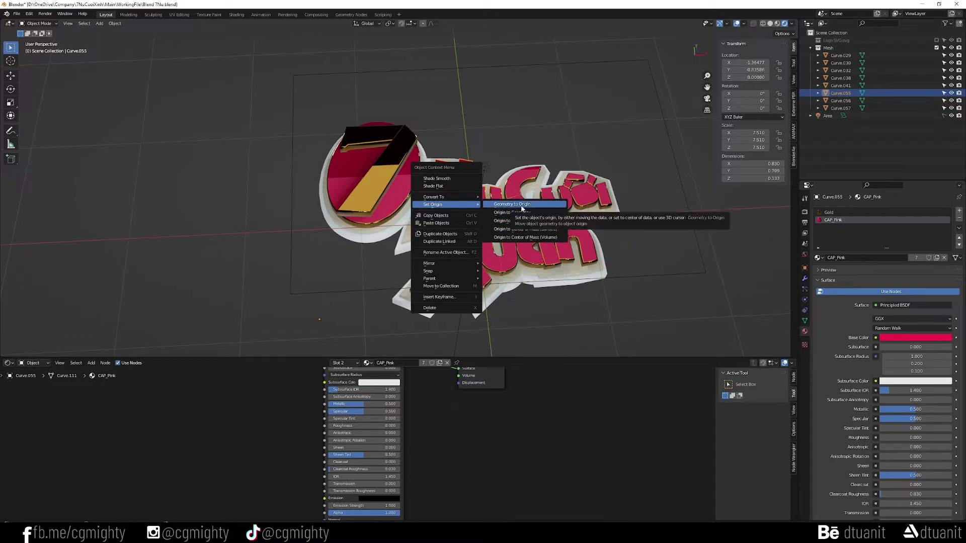
click(518, 221)
key(ctrl+z)
right_click(481, 204)
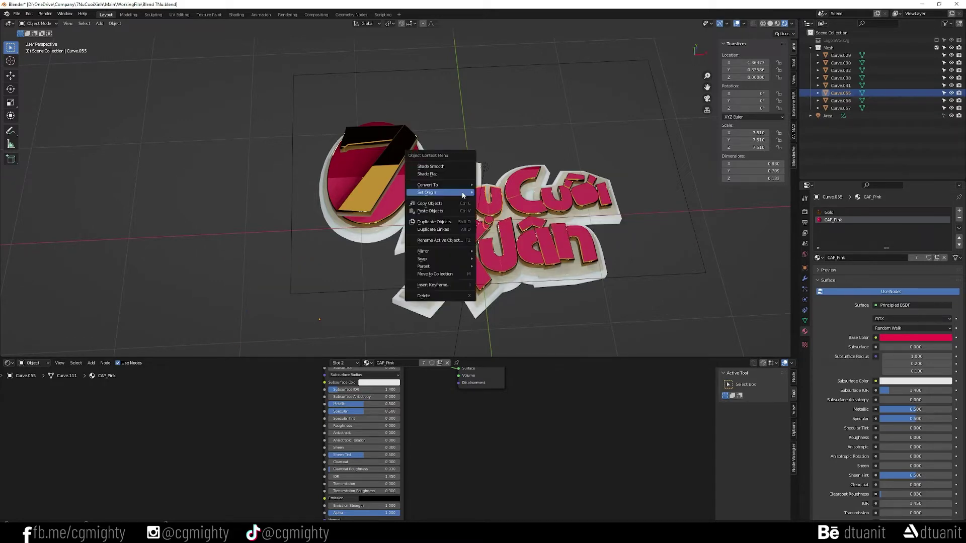
click(521, 200)
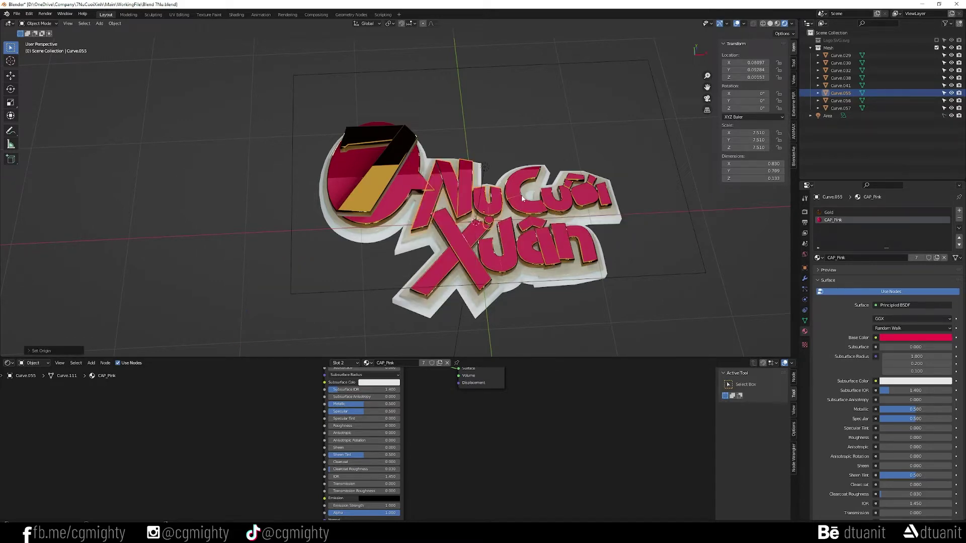
click(513, 187)
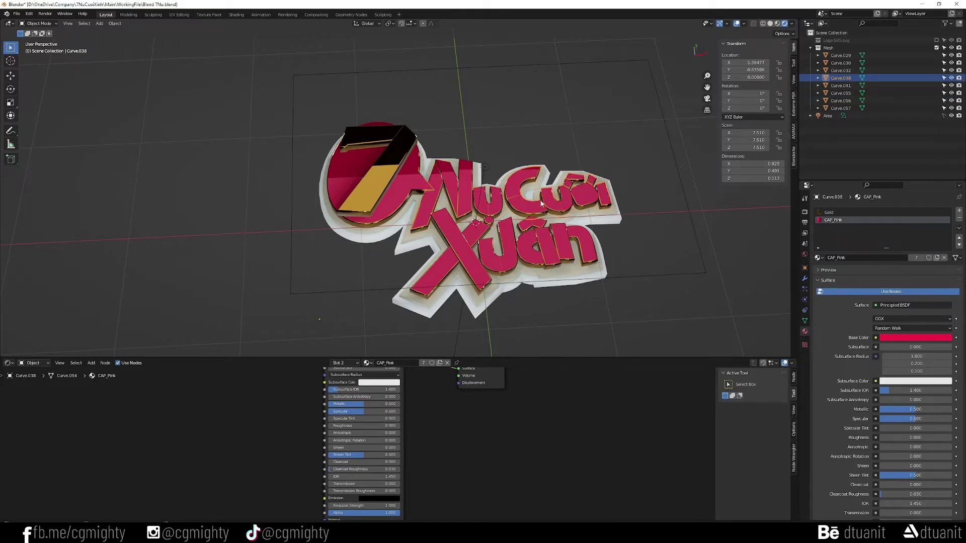
right_click(541, 204)
click(592, 211)
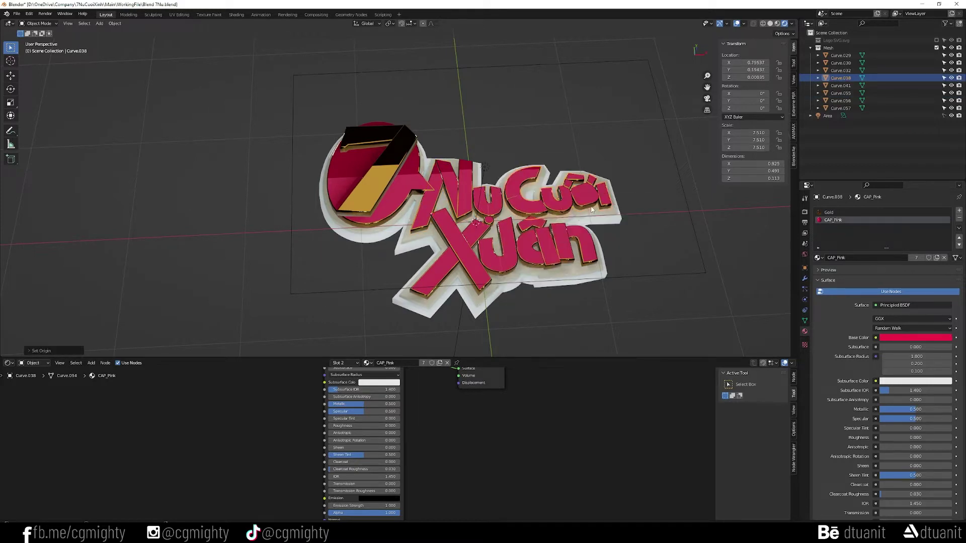
click(549, 243)
right_click(548, 243)
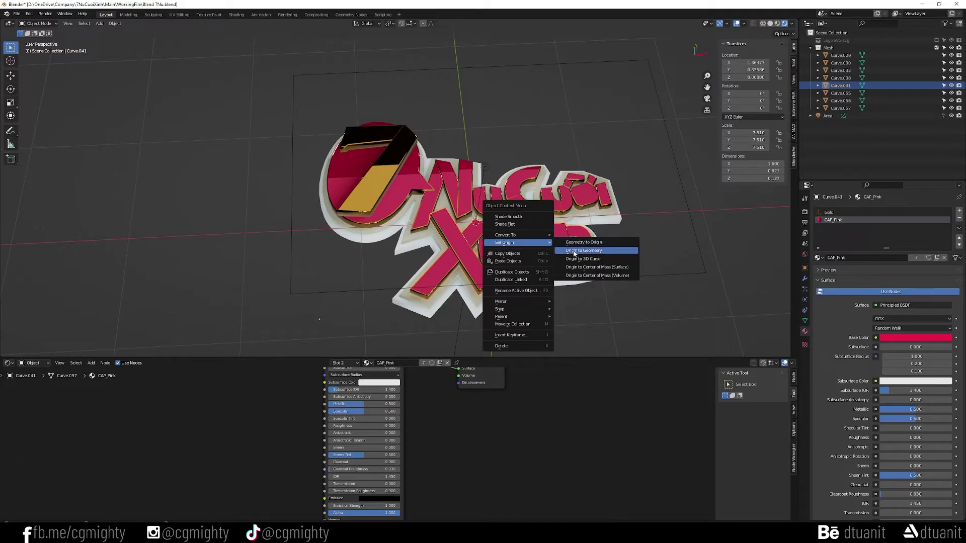
click(574, 251)
Move the 7-and-bubble object's origin to the 3D cursor
click(388, 164)
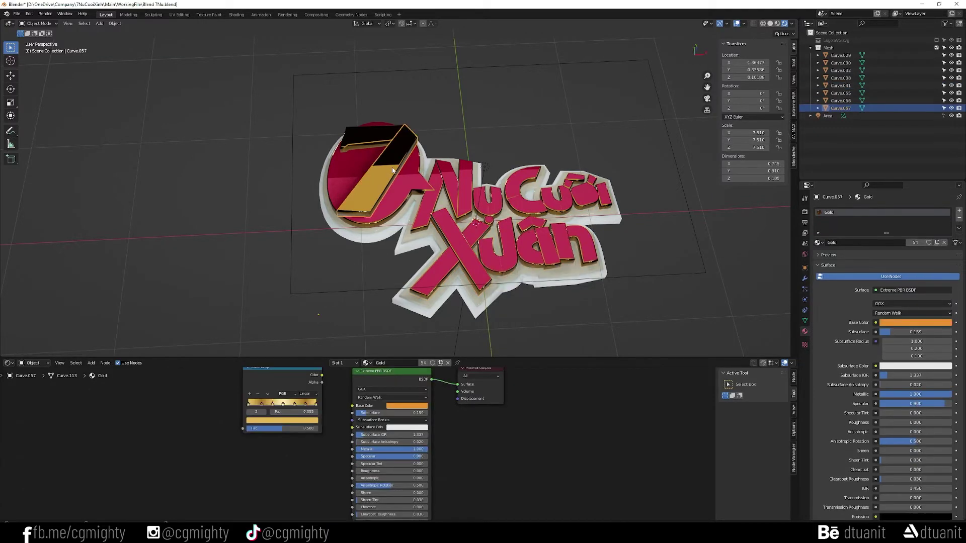
shift+click(379, 140)
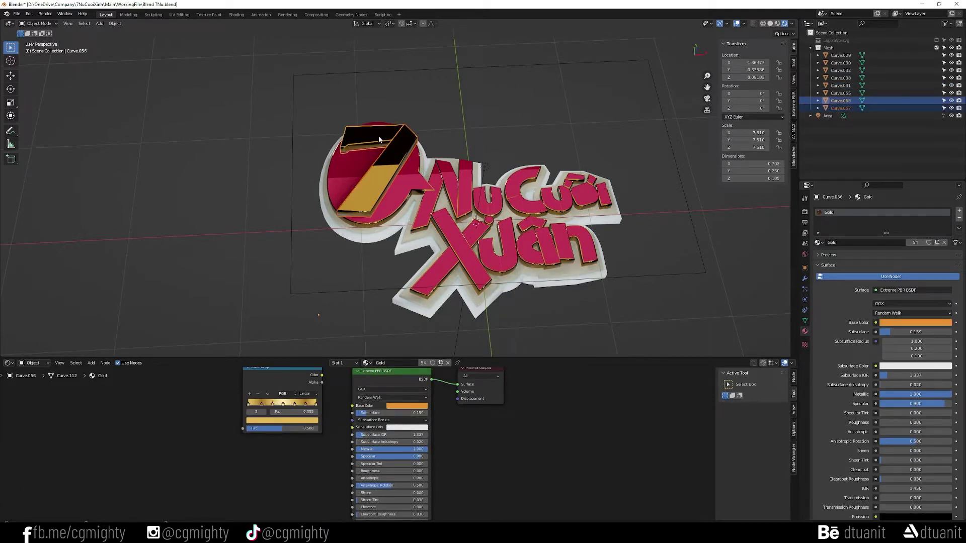
click(378, 136)
right_click(386, 138)
mouse_move(361, 135)
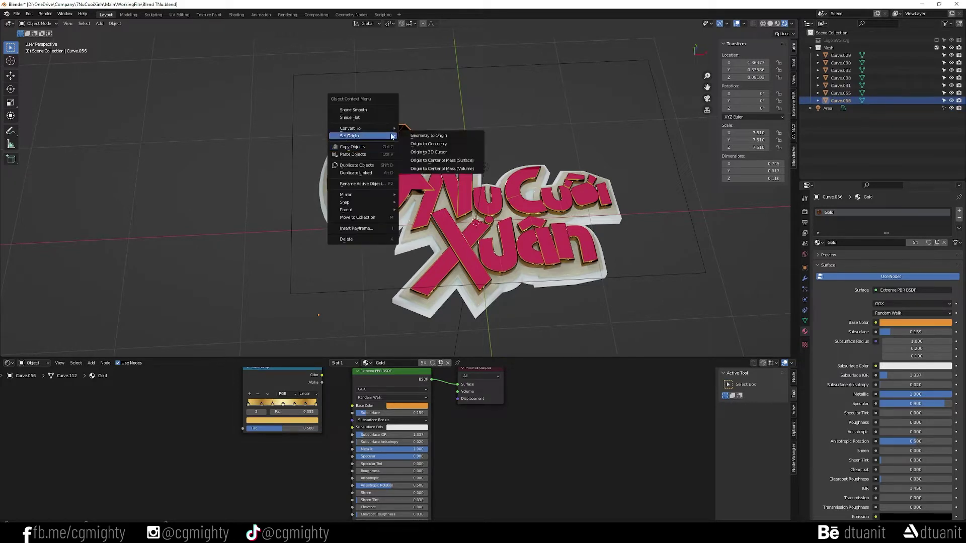
click(443, 144)
click(413, 178)
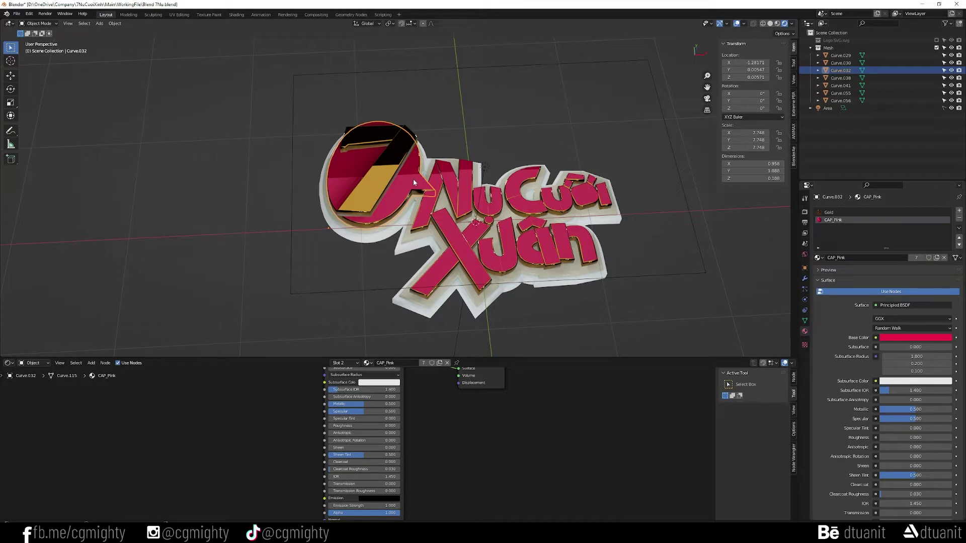
right_click(414, 182)
mouse_move(388, 179)
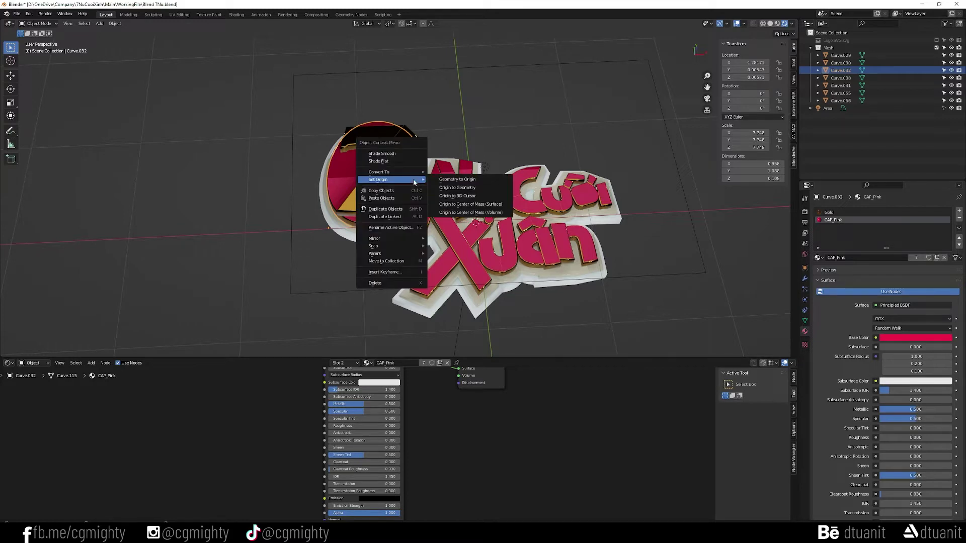
click(457, 187)
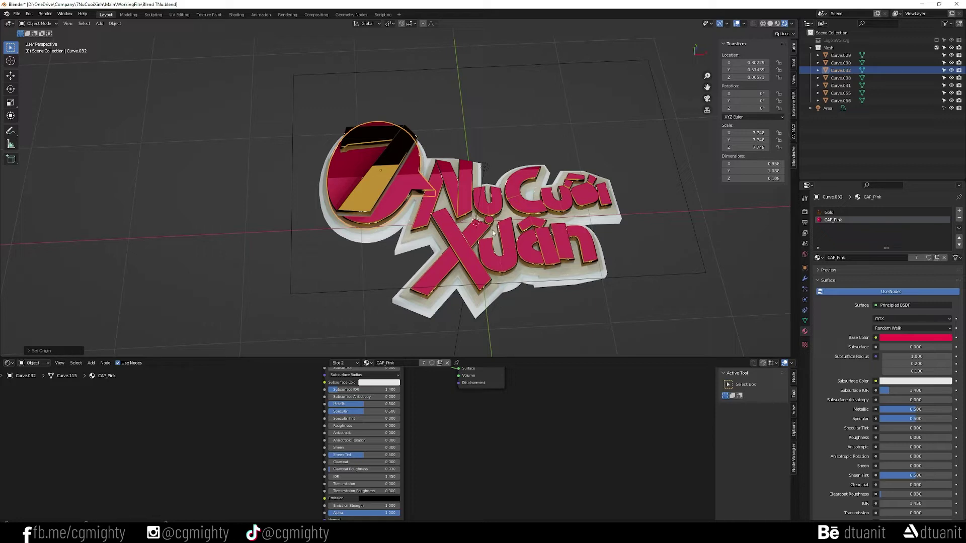
mouse_move(420, 214)
middle_down()
mouse_move(425, 245)
mouse_move(430, 223)
middle_up()
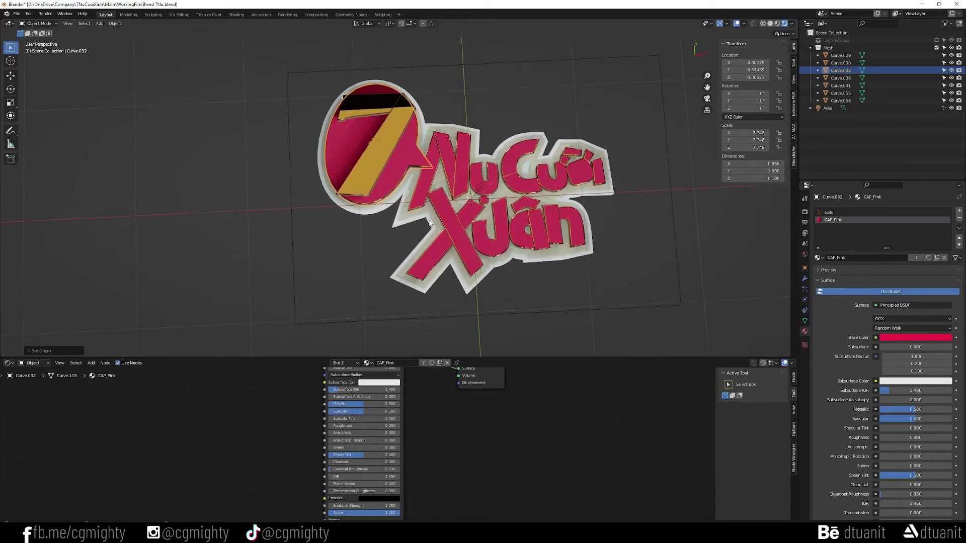
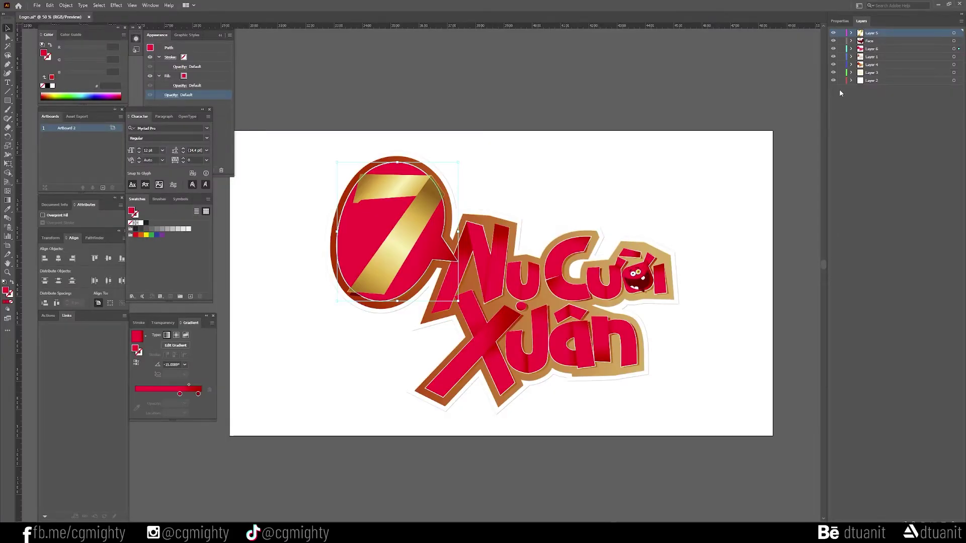
Hide every Logo.ai layer except the face artwork and marquee-select the face graphic
alt+click(833, 40)
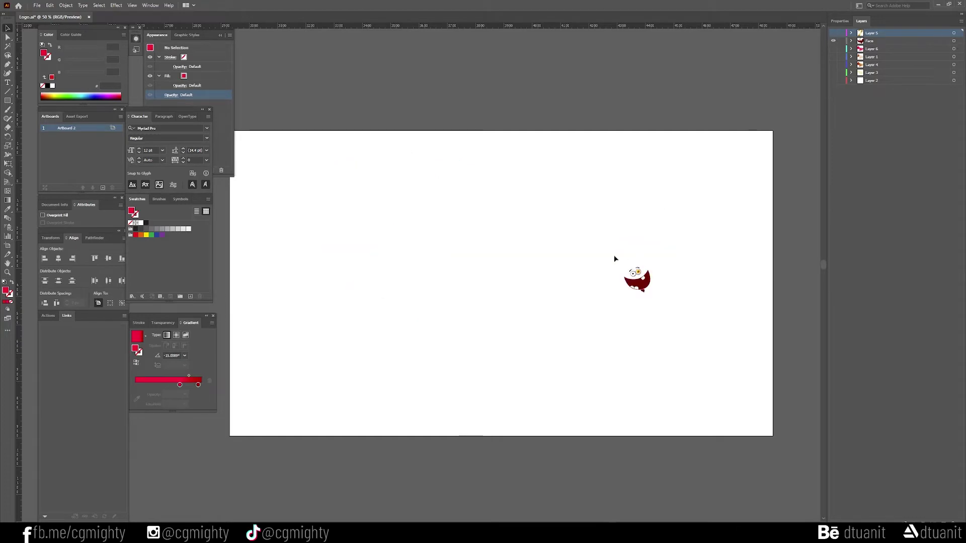
drag(614, 255, 690, 306)
scroll(680, 296, up, 1)
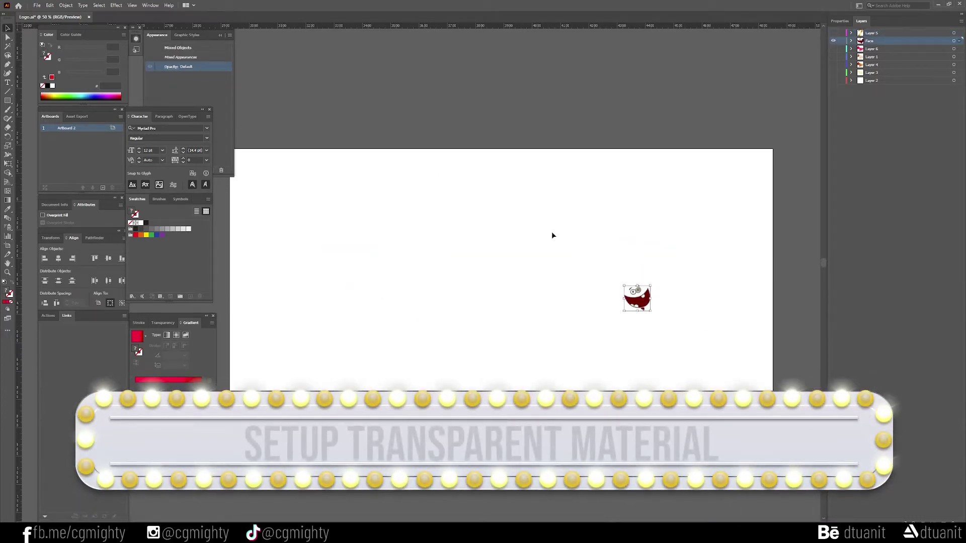
click(36, 5)
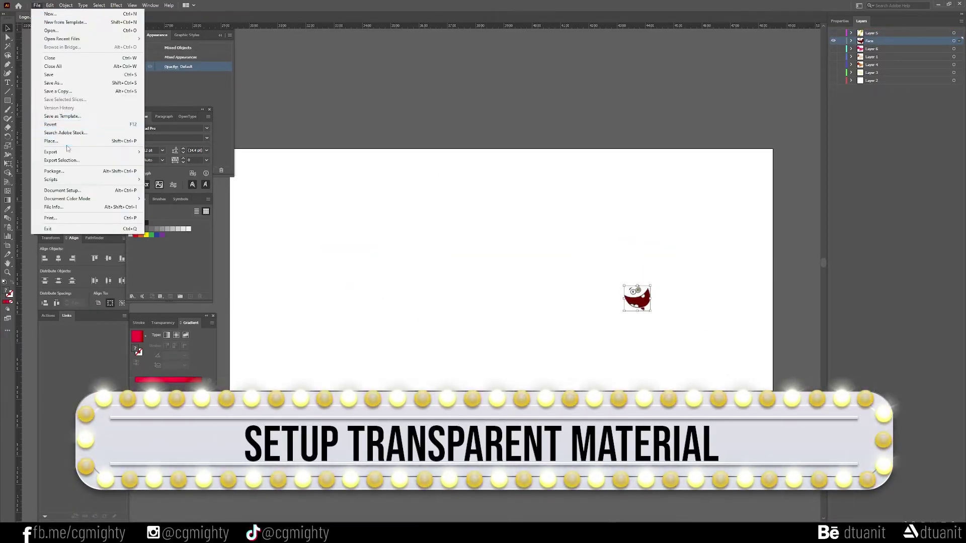
mouse_move(51, 151)
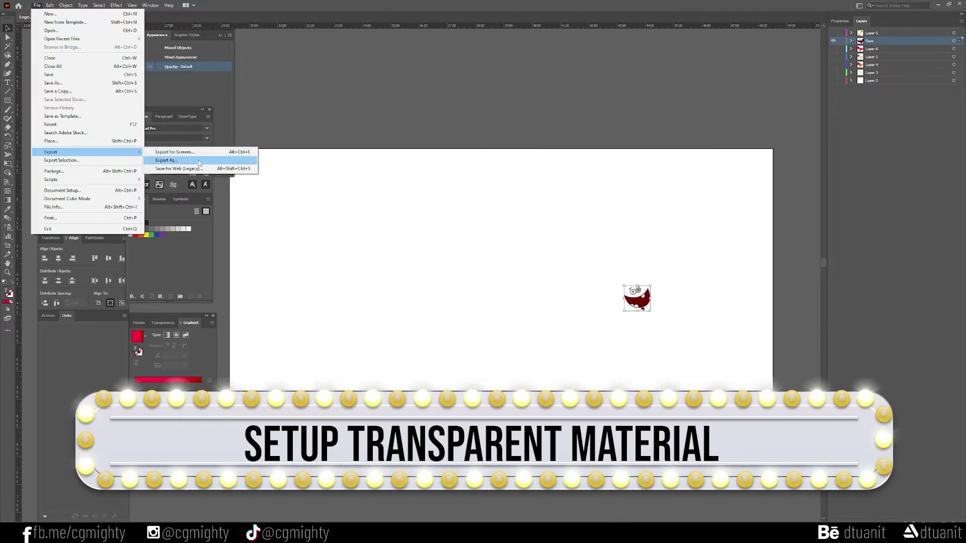
Export the face as PNG named Face.png with a transparent background, then deselect it
click(199, 161)
click(330, 307)
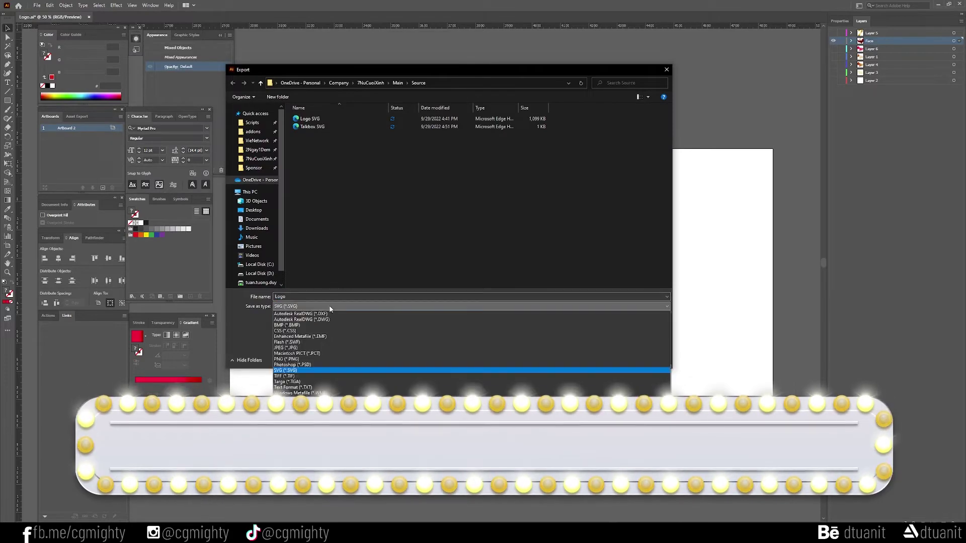
click(322, 358)
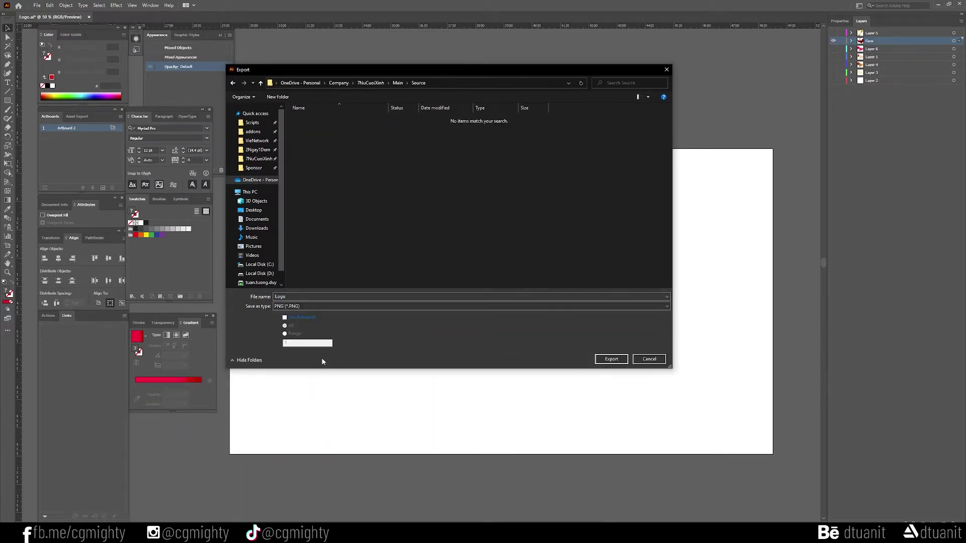
double_click(336, 296)
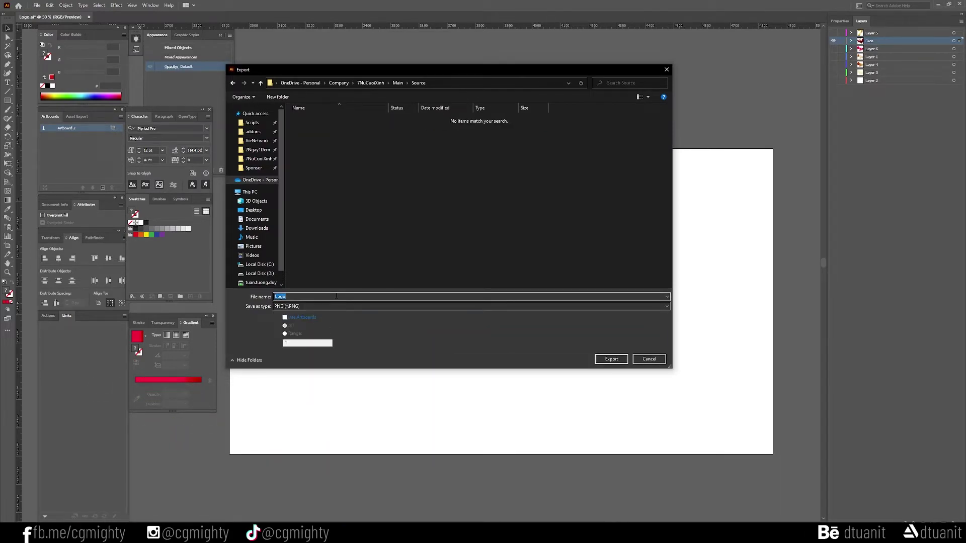
text(Face)
click(602, 361)
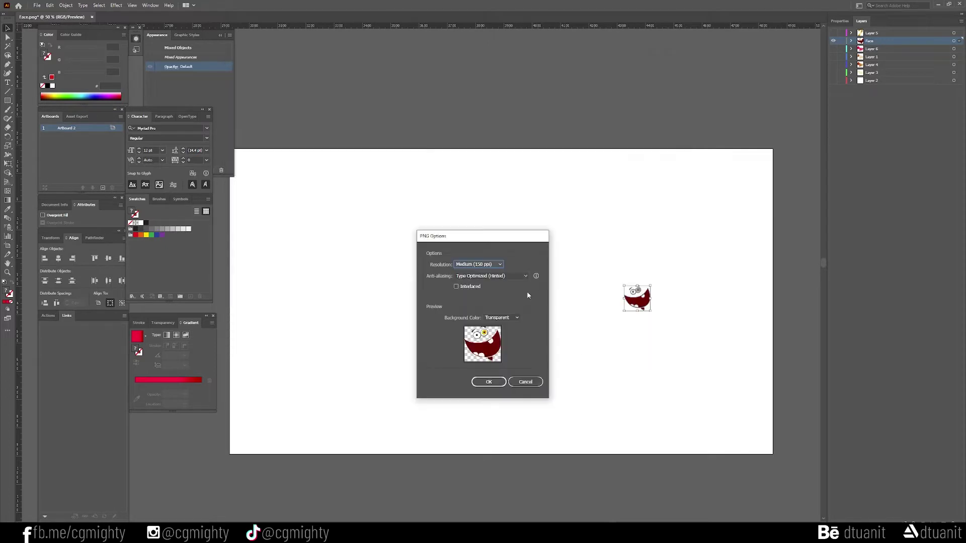
click(489, 382)
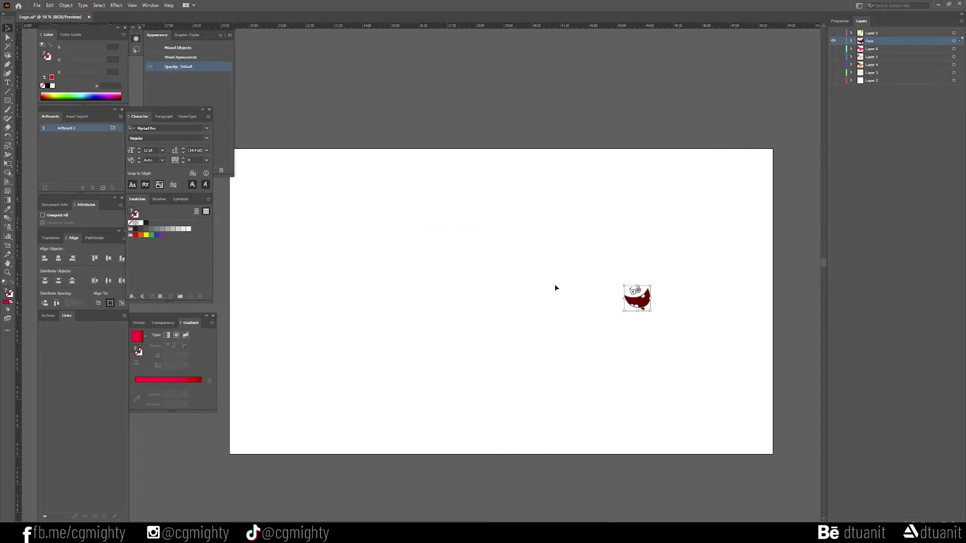
click(541, 293)
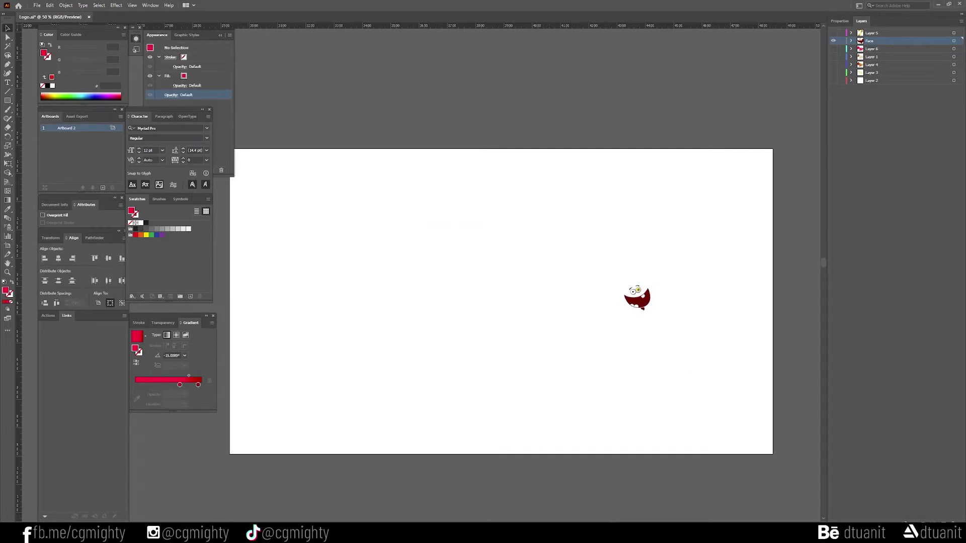
In Blender, add a plane, slide it left along X, and create material Material.001
click(249, 501)
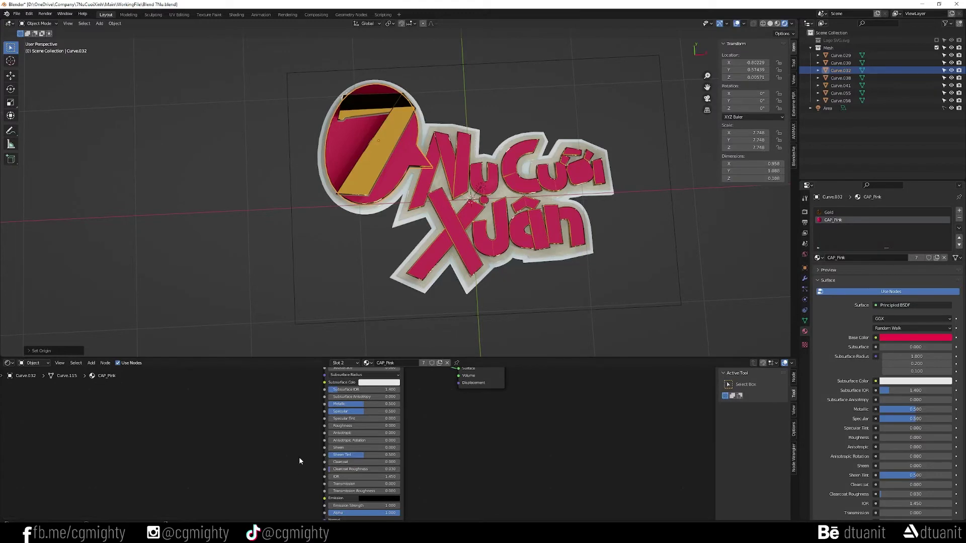
click(236, 267)
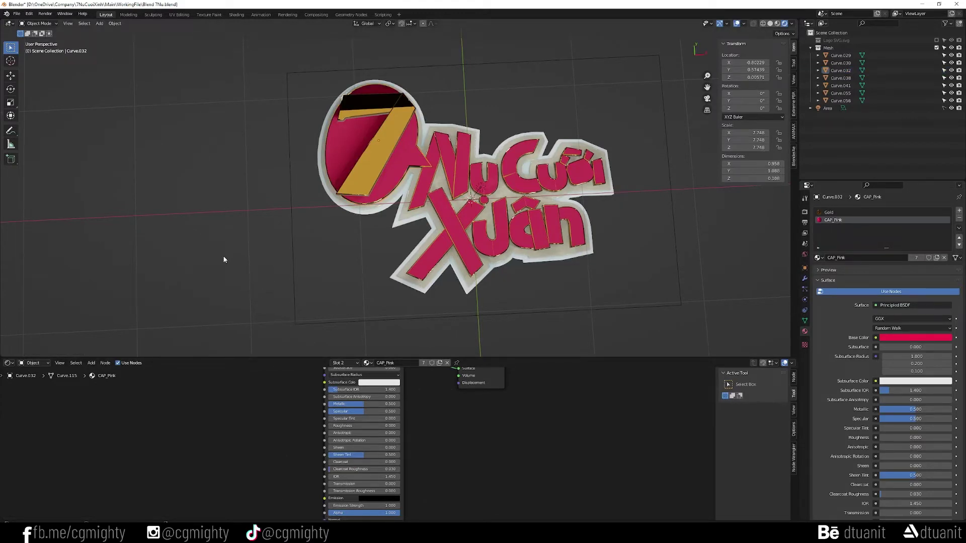
key(shift+a)
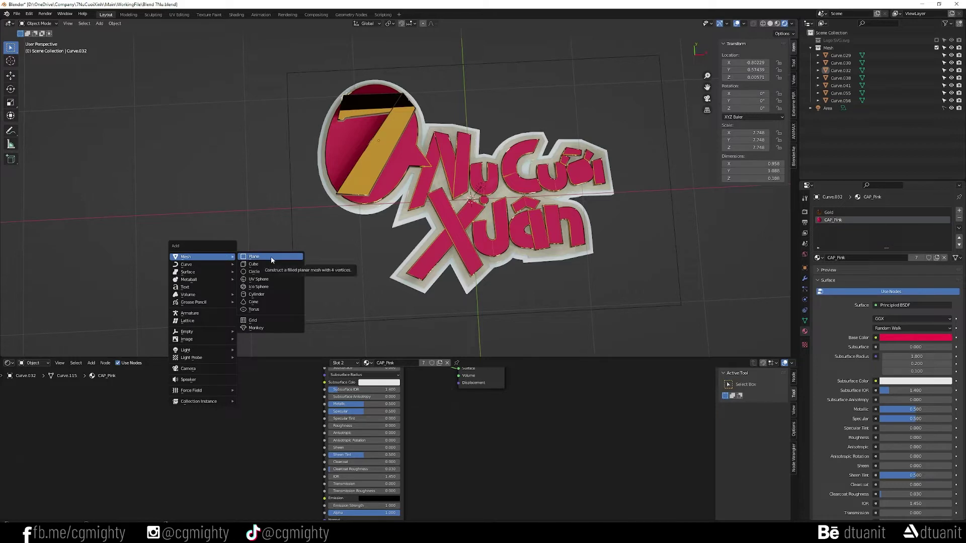
click(272, 258)
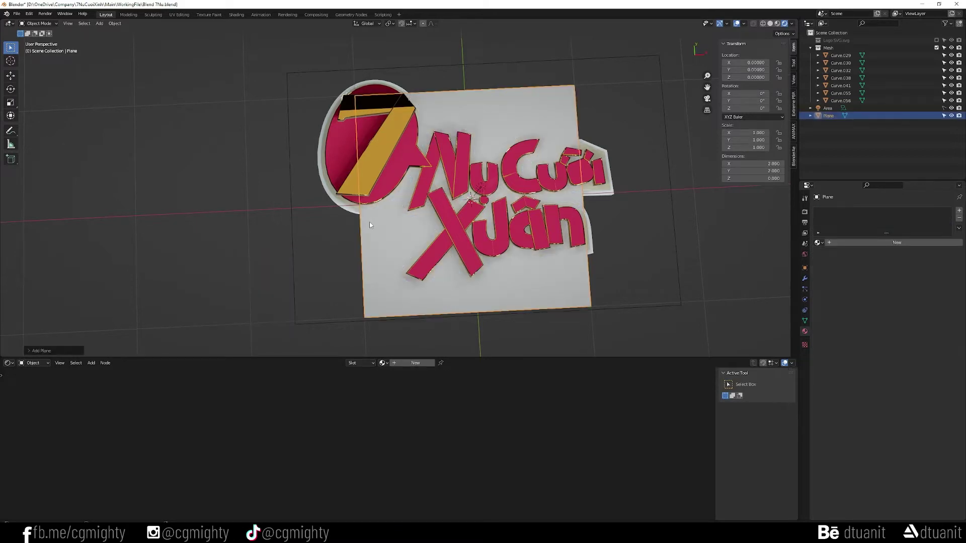
key(g)
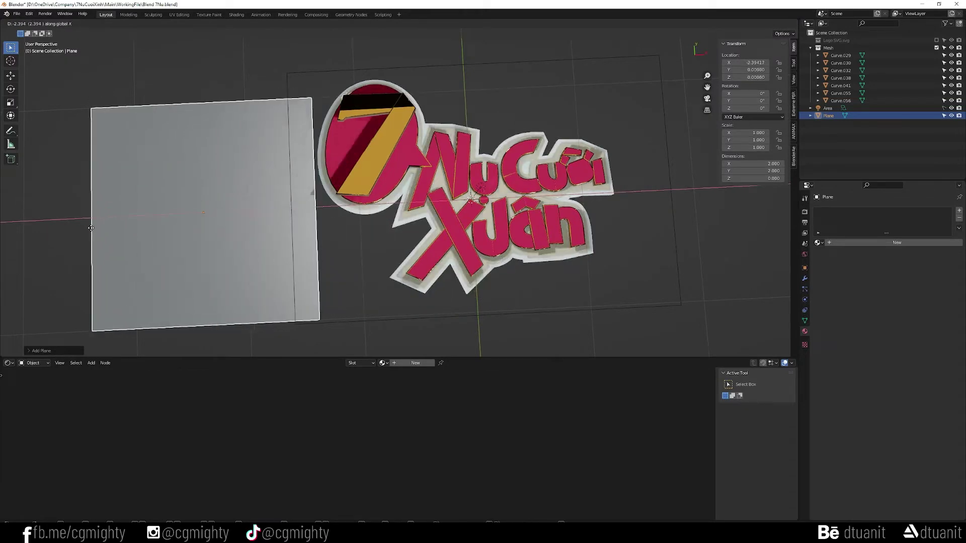
key(x)
click(75, 229)
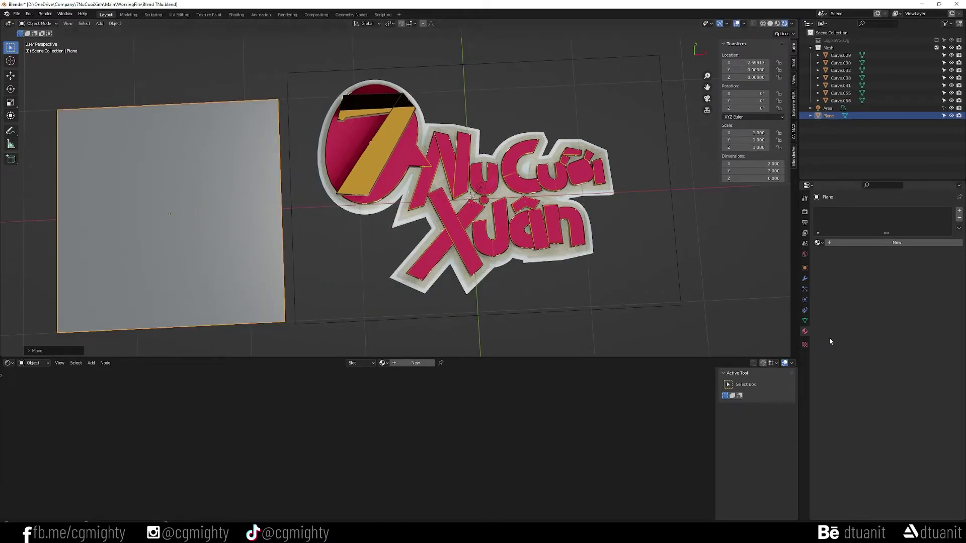
click(836, 244)
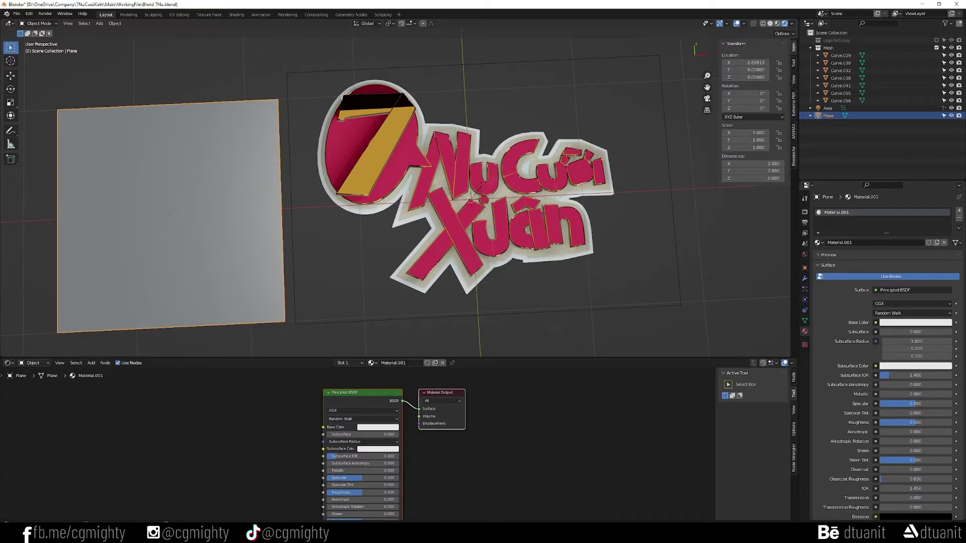
Rename the plane's material to Face
double_click(393, 362)
text(Face)
key(Return)
middle_drag(251, 237, 387, 215)
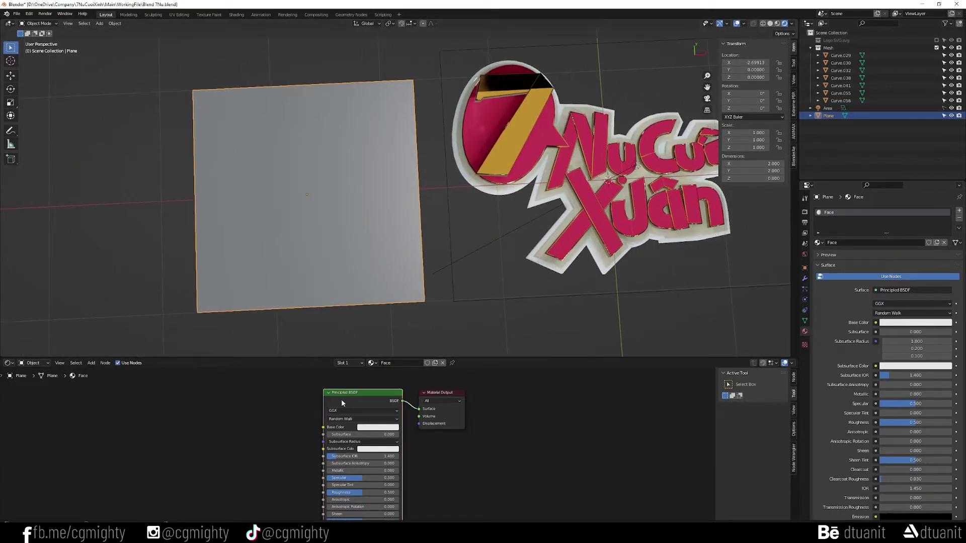
middle_drag(270, 400, 405, 401)
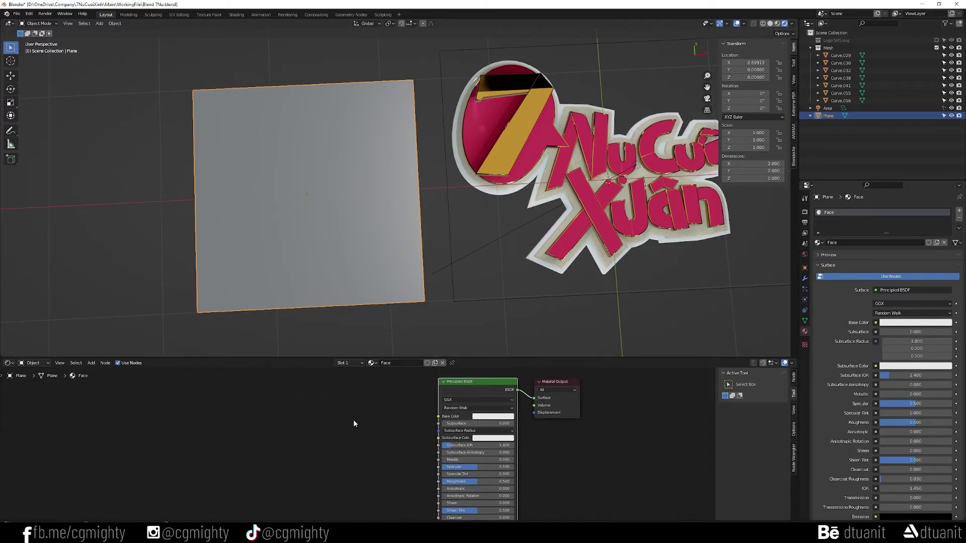
Add an image texture chain to Principled BSDF and load Source/Face.png into Base Color
key(ctrl+t)
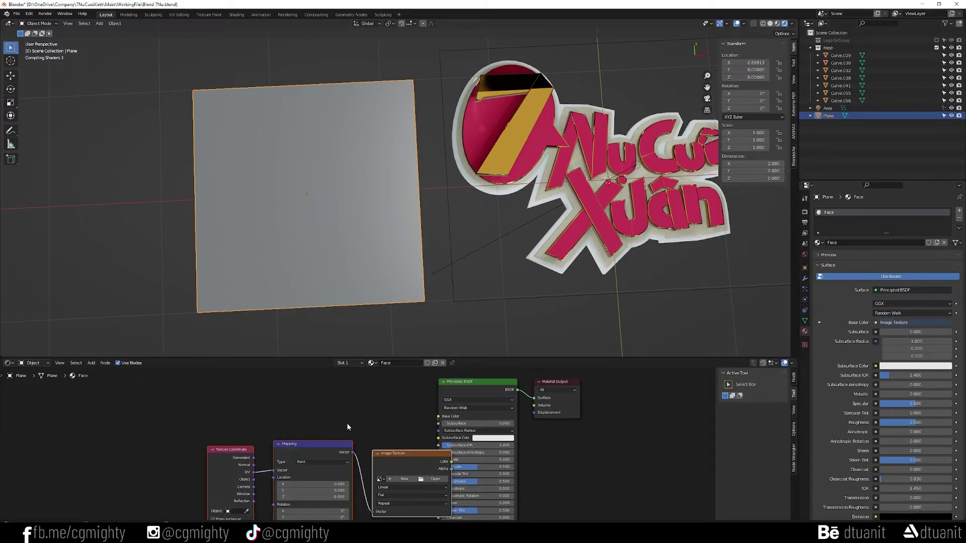
click(314, 435)
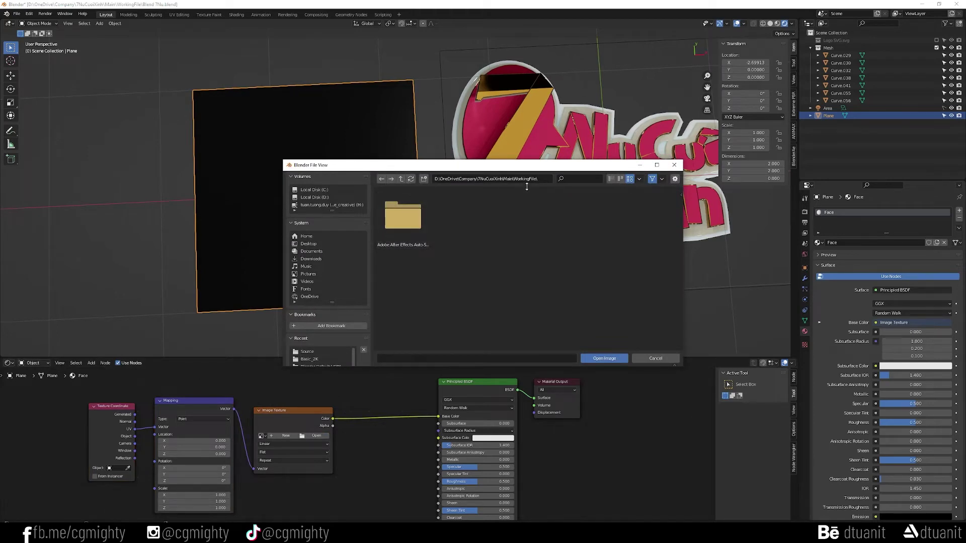
click(401, 178)
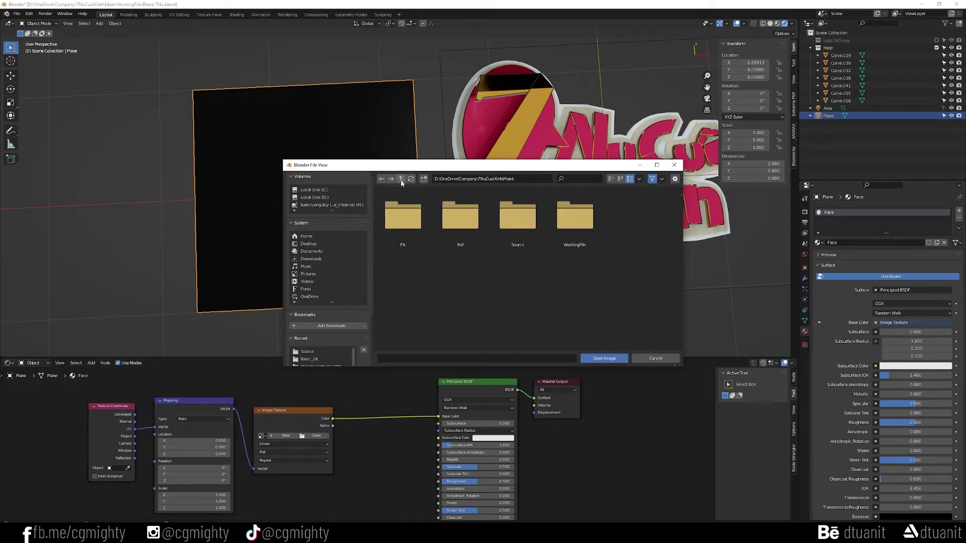
double_click(517, 214)
click(402, 216)
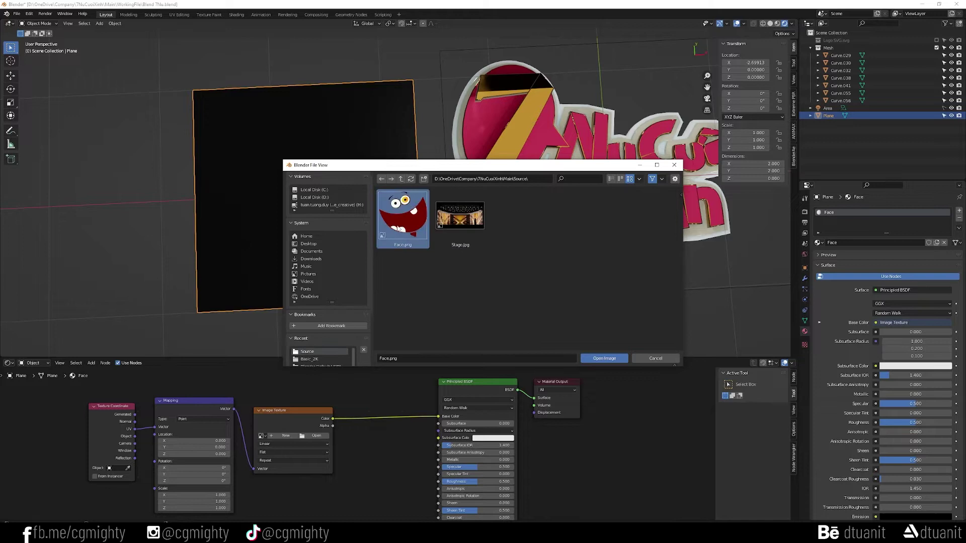
click(604, 358)
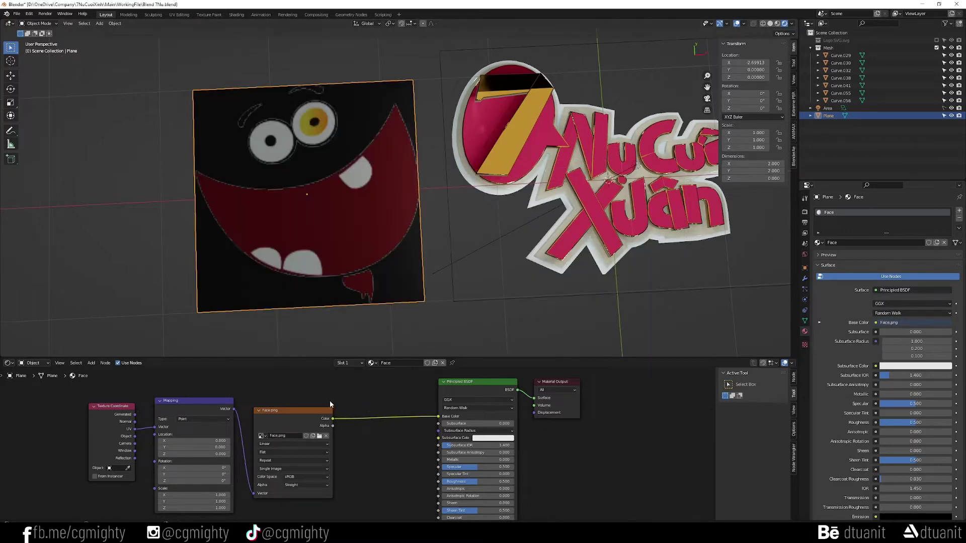
middle_drag(360, 456, 344, 426)
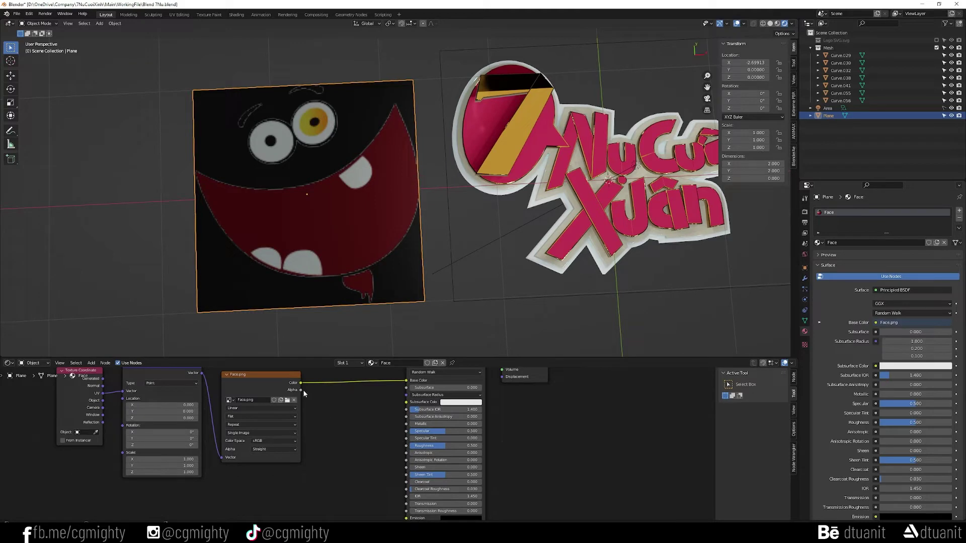
Drag a link from Face.png's Alpha output and move Material Output further right
scroll(332, 408, down, 1)
scroll(332, 408, down, 1)
mouse_move(310, 395)
mouse_down()
mouse_move(384, 505)
mouse_move(370, 430)
mouse_move(384, 458)
mouse_up()
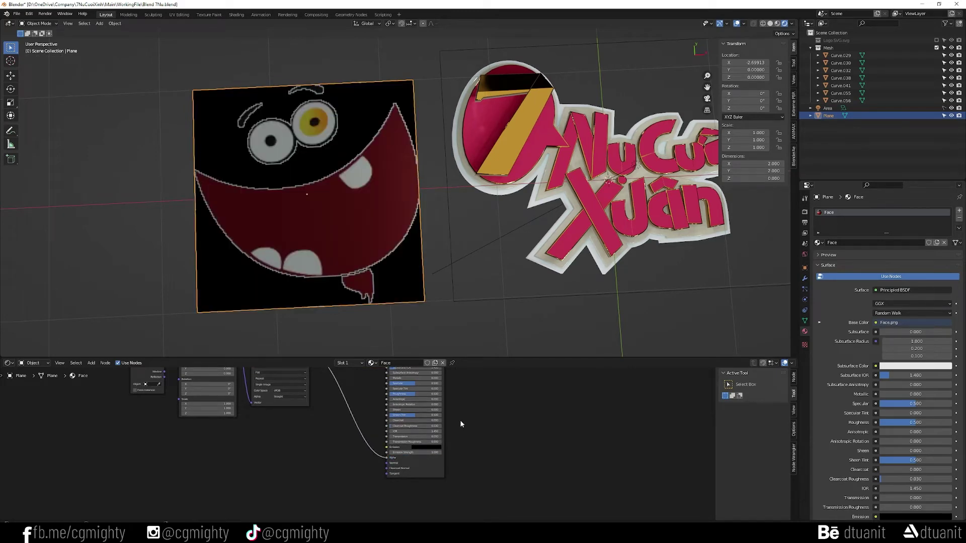
scroll(452, 402, up, 2)
middle_drag(452, 403, 456, 443)
drag(559, 414, 592, 419)
click(451, 450)
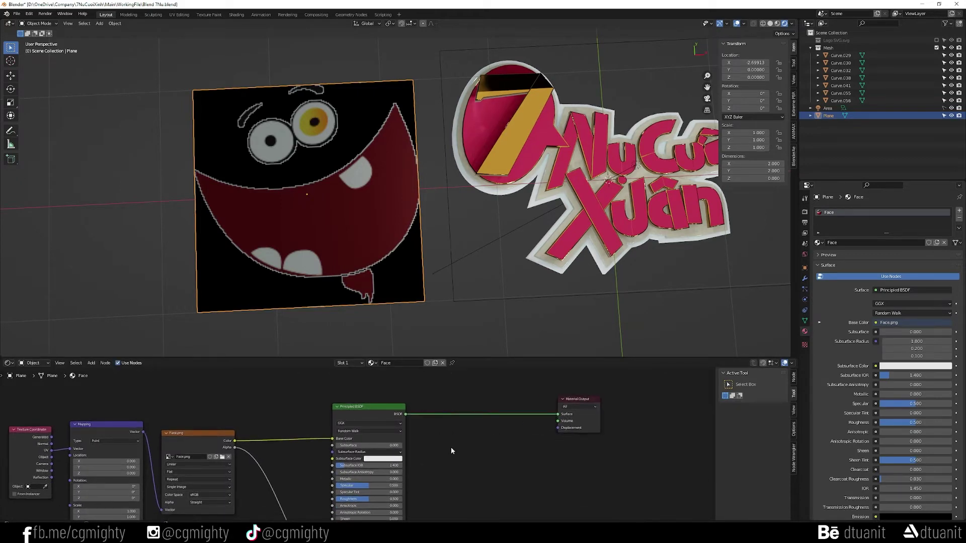
Add a Transparent BSDF node via node search
key(shift+a)
click(468, 436)
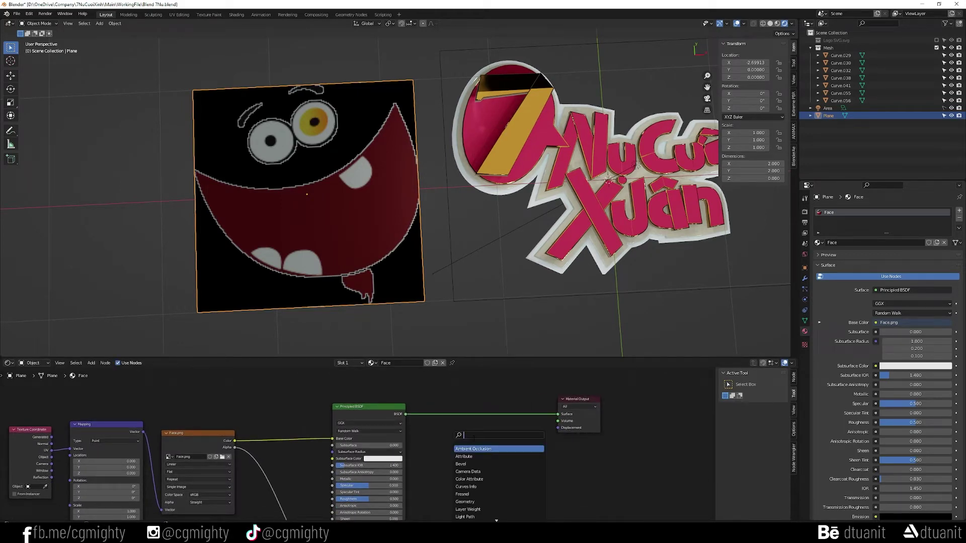
text(tra)
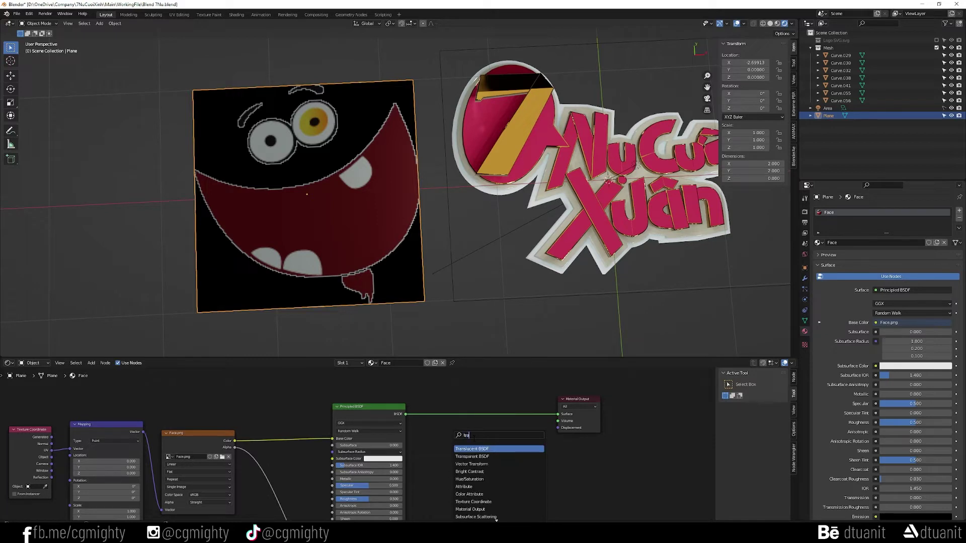
key(Down)
key(Return)
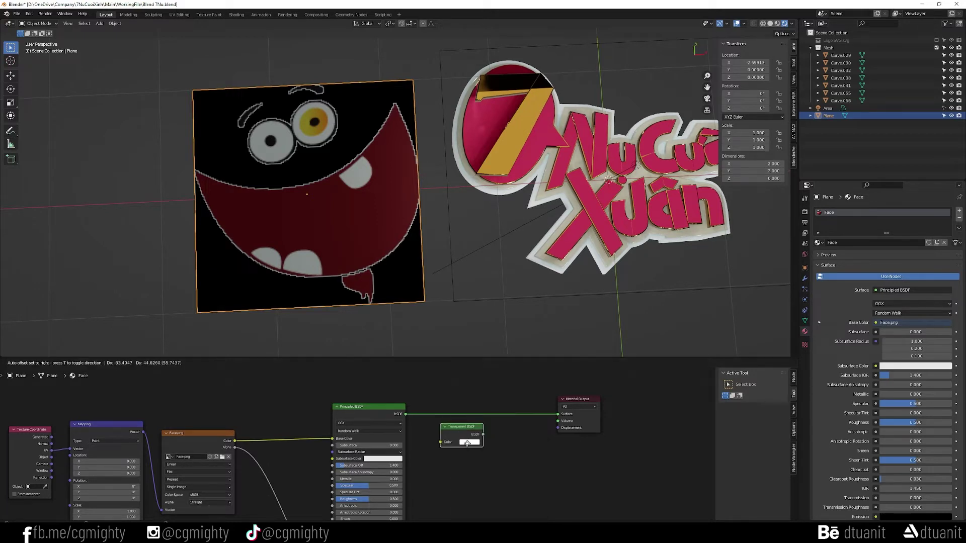
Insert a Mix Shader before Material Output, plug in Transparent BSDF, link Face.png Alpha to its Color
key(shift+a)
click(511, 434)
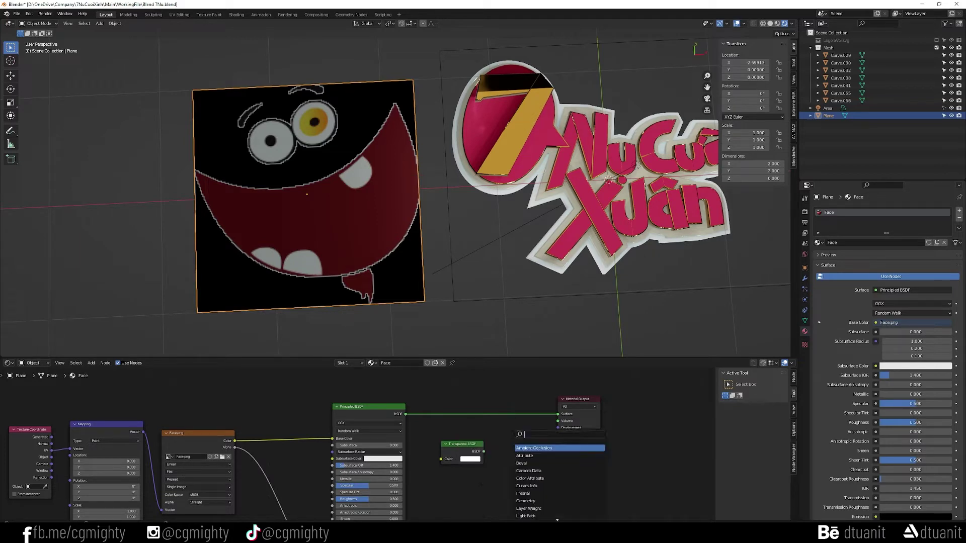
text(m)
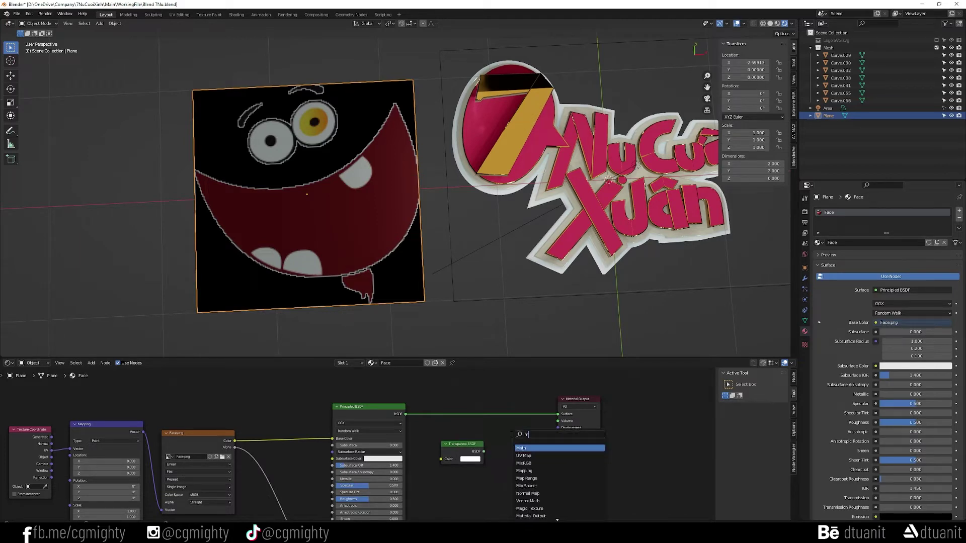
text(ix)
key(Return)
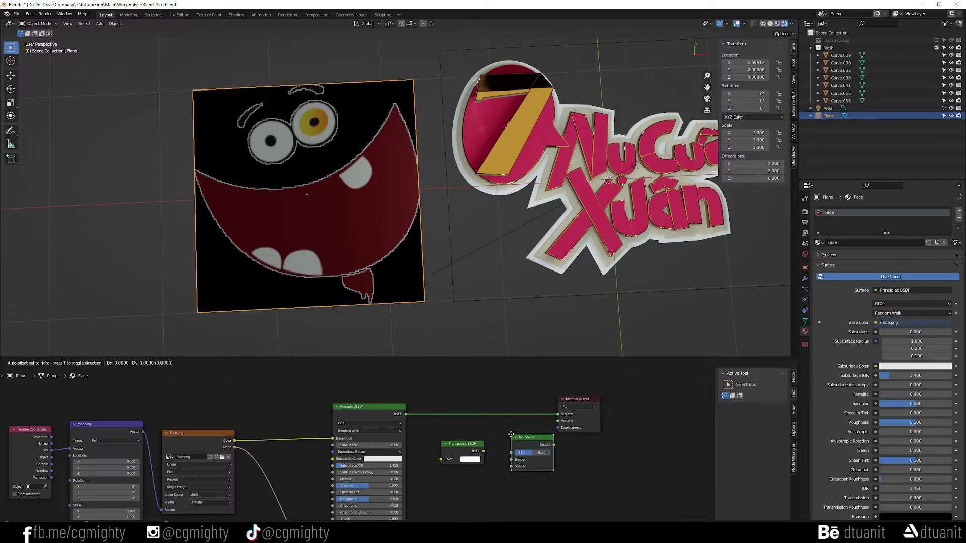
click(485, 392)
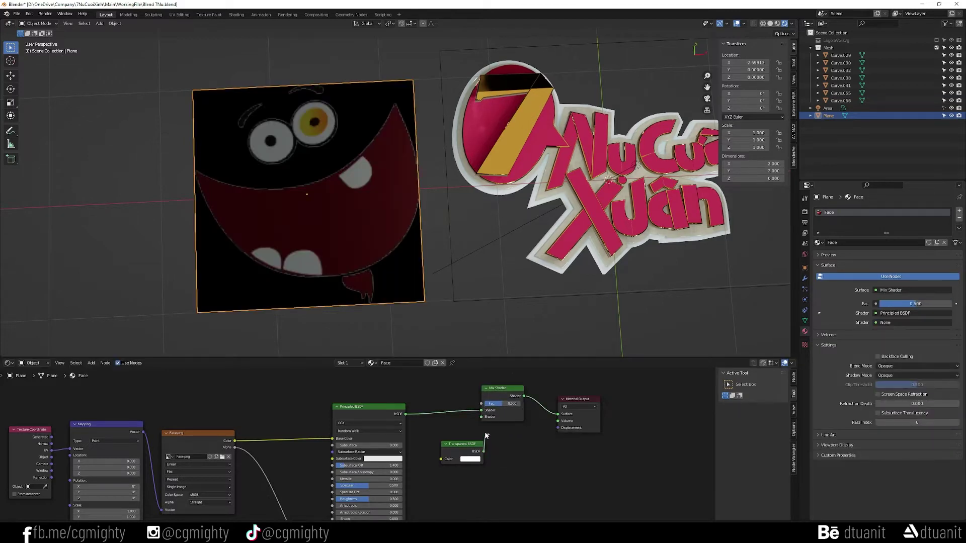
mouse_move(483, 451)
mouse_down()
mouse_move(481, 416)
mouse_move(439, 437)
mouse_up()
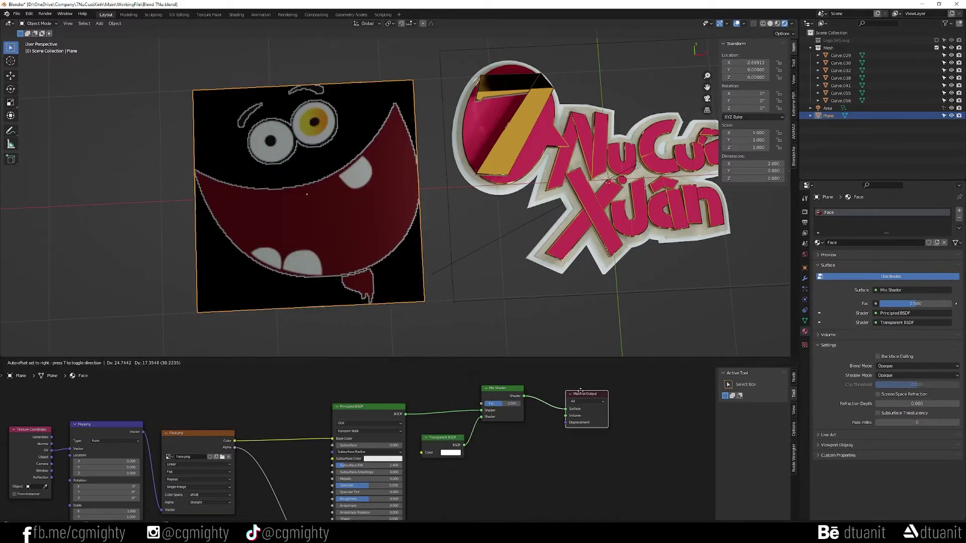
drag(578, 399, 593, 389)
drag(503, 402, 524, 400)
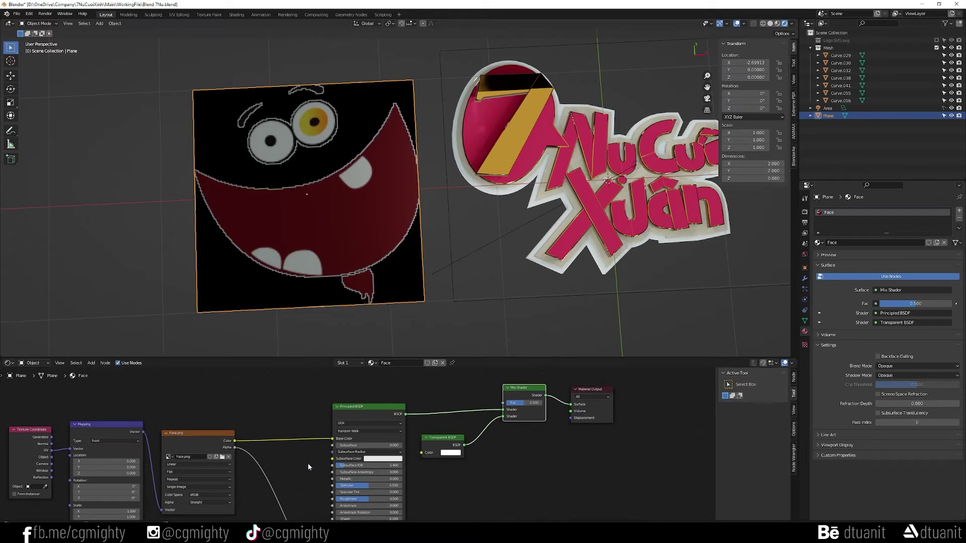
middle_drag(315, 470, 338, 430)
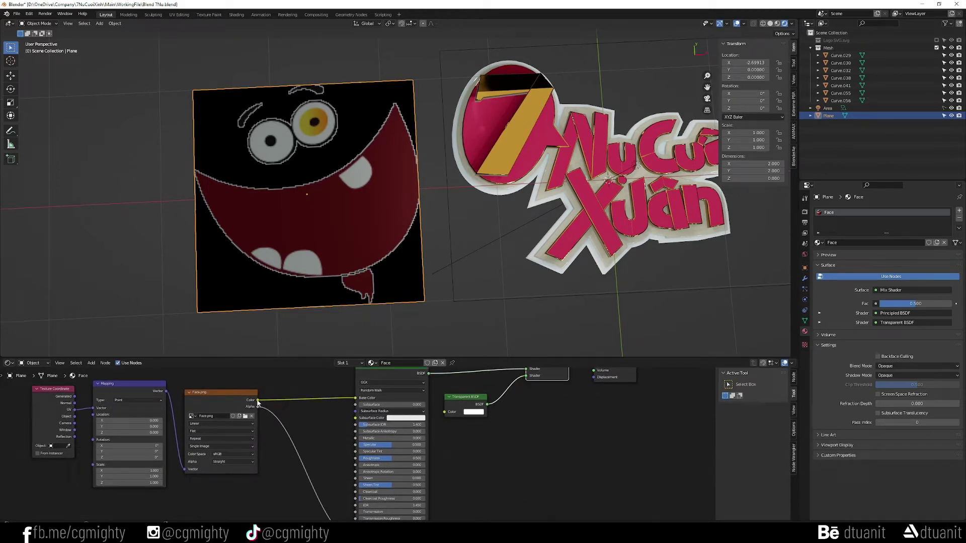
drag(258, 407, 445, 412)
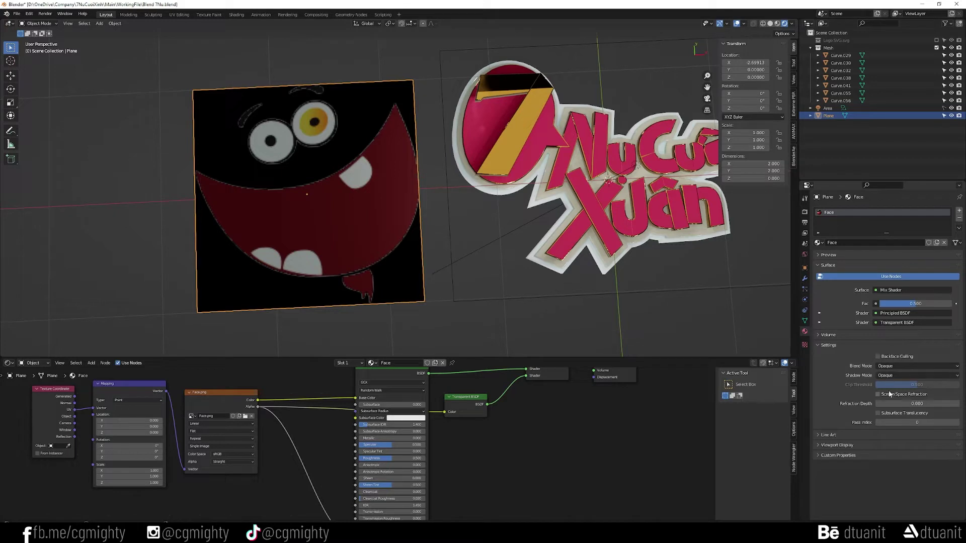
Set the material's Blend Mode to Alpha Clip and Shadow Mode to Alpha Hashed
click(885, 366)
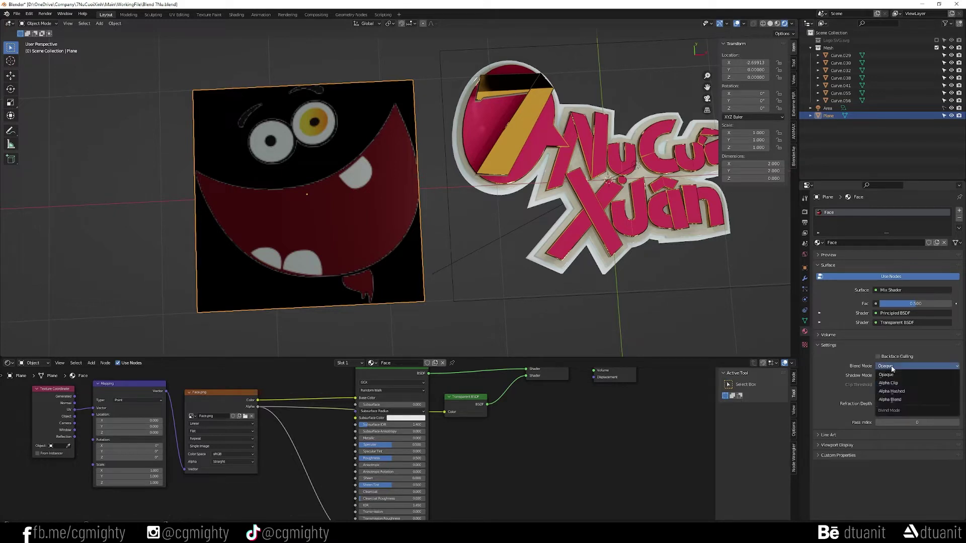
click(891, 399)
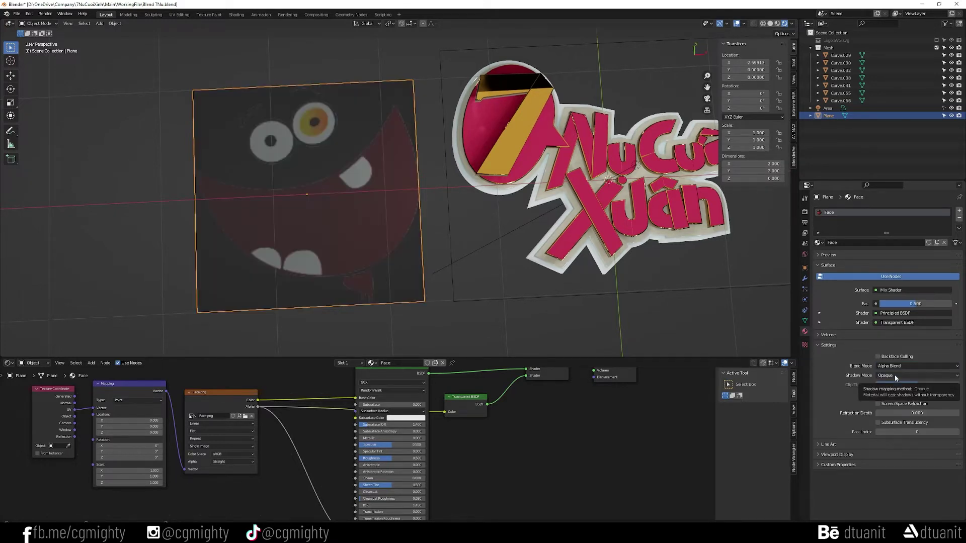
click(894, 375)
click(902, 409)
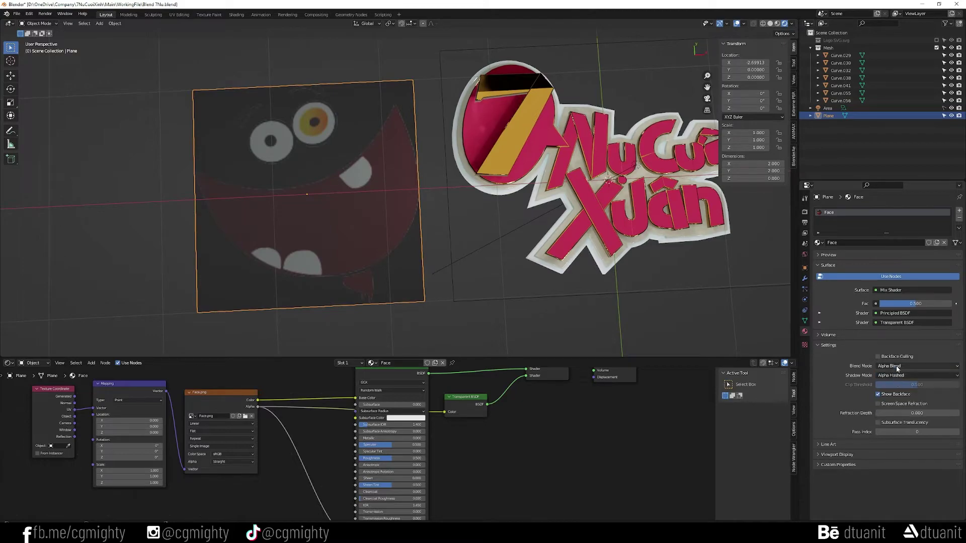
click(902, 365)
click(903, 391)
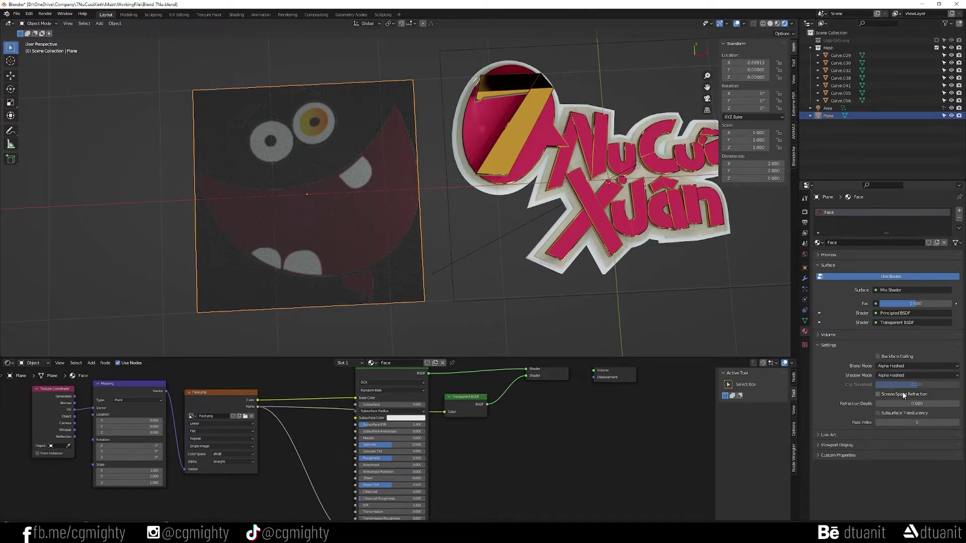
mouse_move(352, 227)
middle_down()
mouse_move(347, 205)
mouse_move(398, 174)
mouse_move(393, 151)
mouse_move(328, 206)
middle_up()
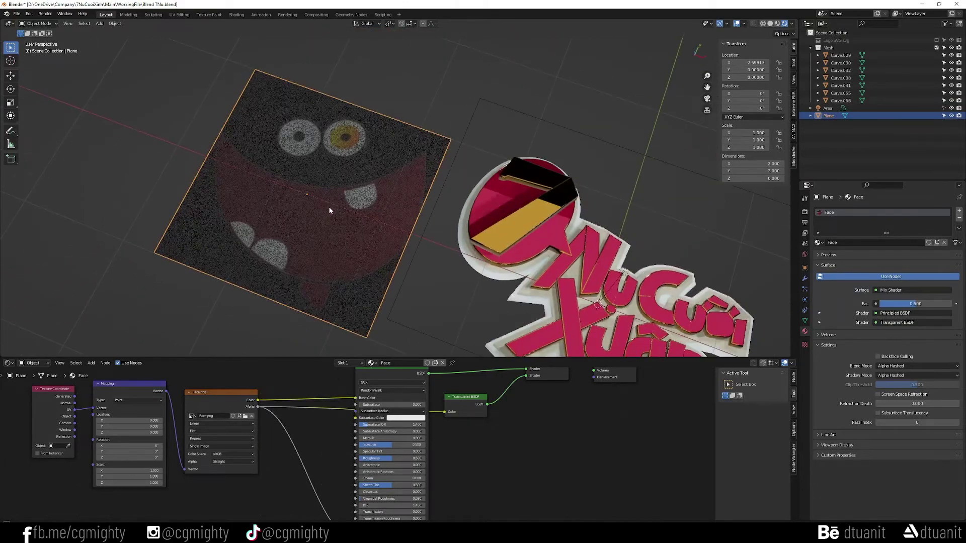
click(907, 366)
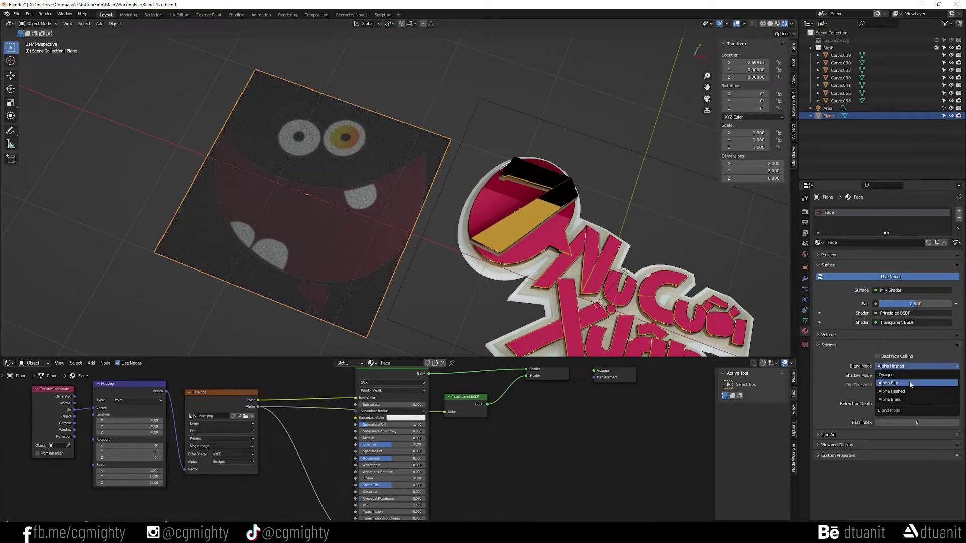
click(909, 381)
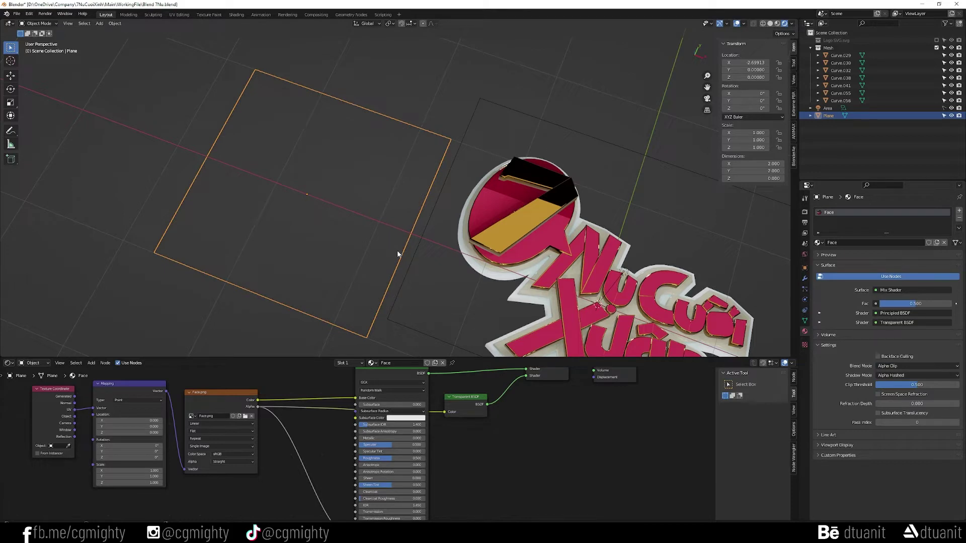
mouse_move(403, 243)
middle_down()
mouse_move(429, 222)
mouse_move(413, 312)
middle_up()
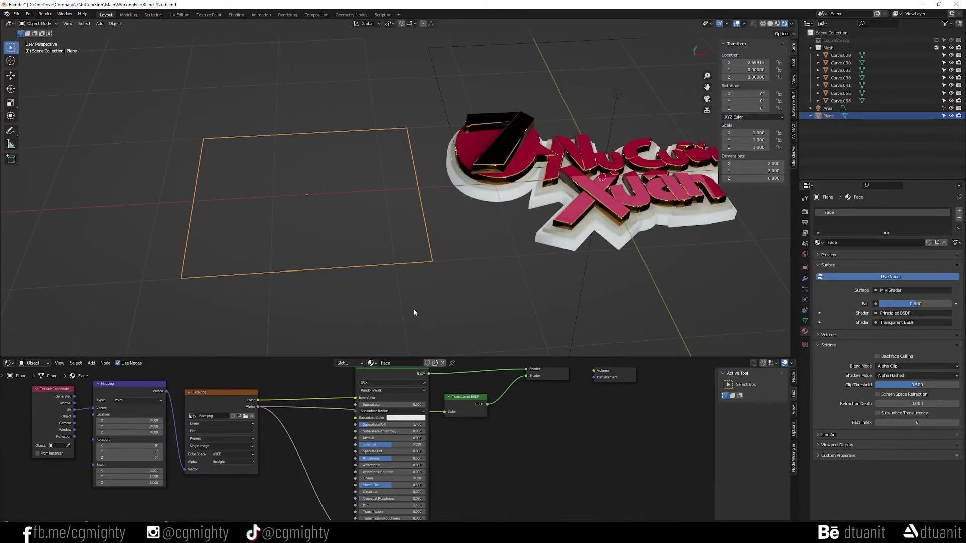
Rewire Face.png Alpha from Transparent Color into the Mix Shader Fac, tidying the nodes
mouse_move(443, 412)
mouse_down()
mouse_move(445, 430)
mouse_move(489, 397)
mouse_up()
middle_drag(528, 394, 521, 422)
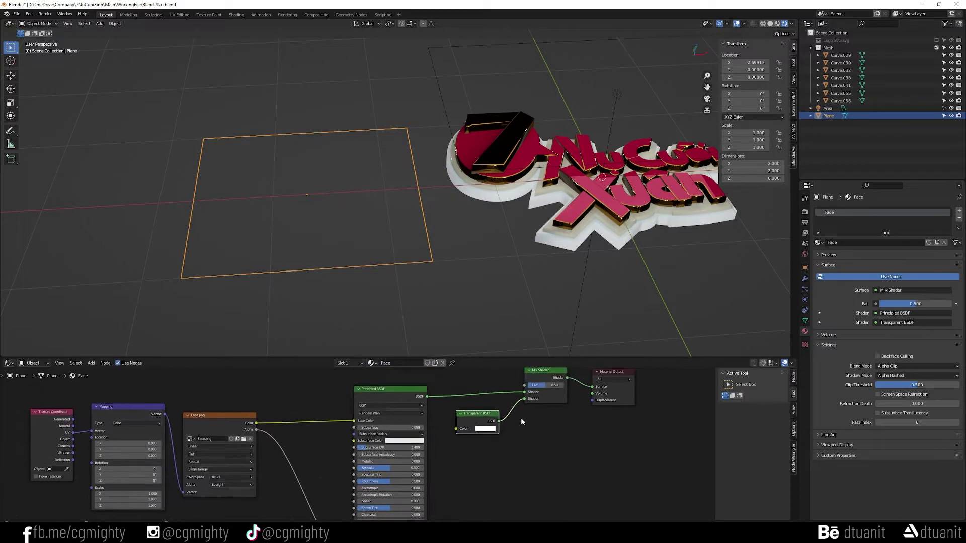
drag(256, 429, 524, 385)
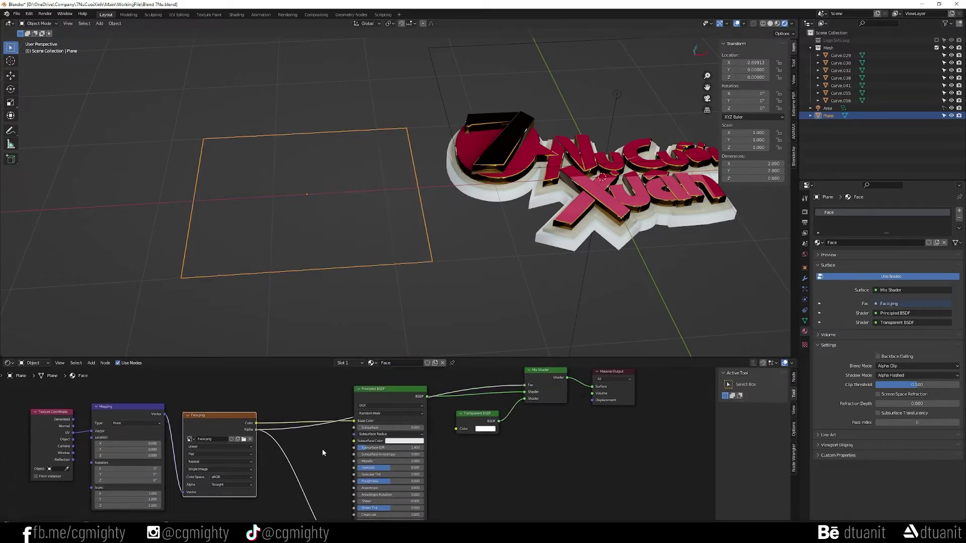
ctrl+right_drag(319, 450, 264, 511)
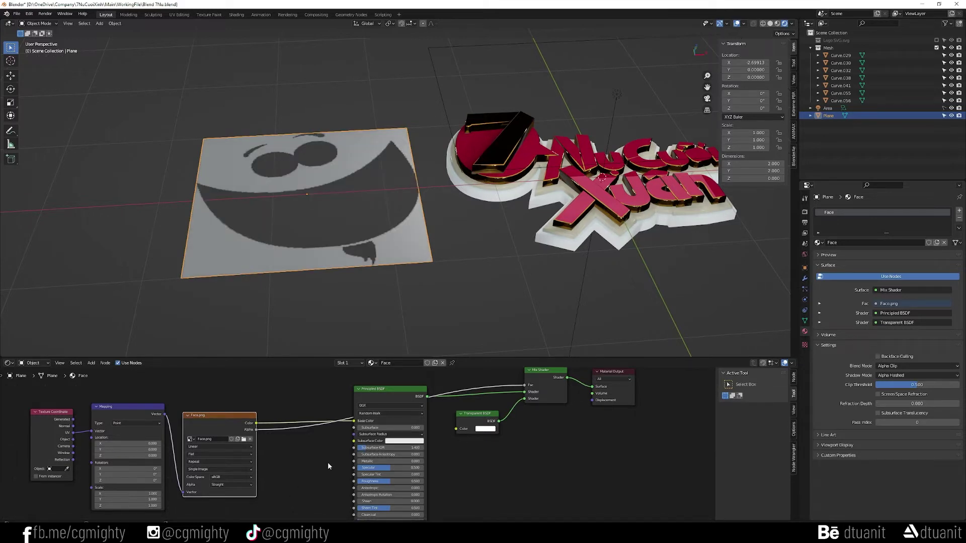
drag(382, 389, 389, 450)
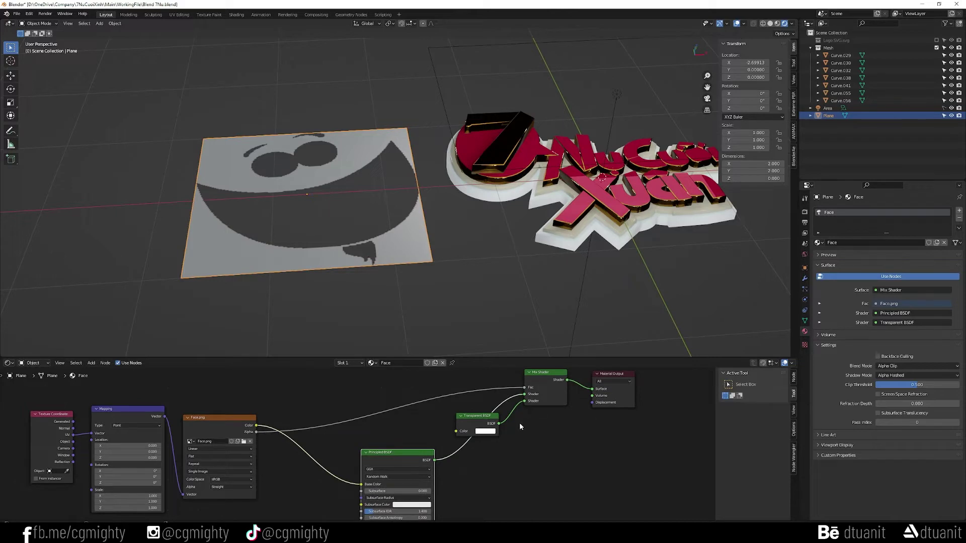
drag(477, 415, 500, 446)
middle_drag(440, 381, 446, 418)
Insert an Invert node on the alpha-to-Fac link
key(shift+a)
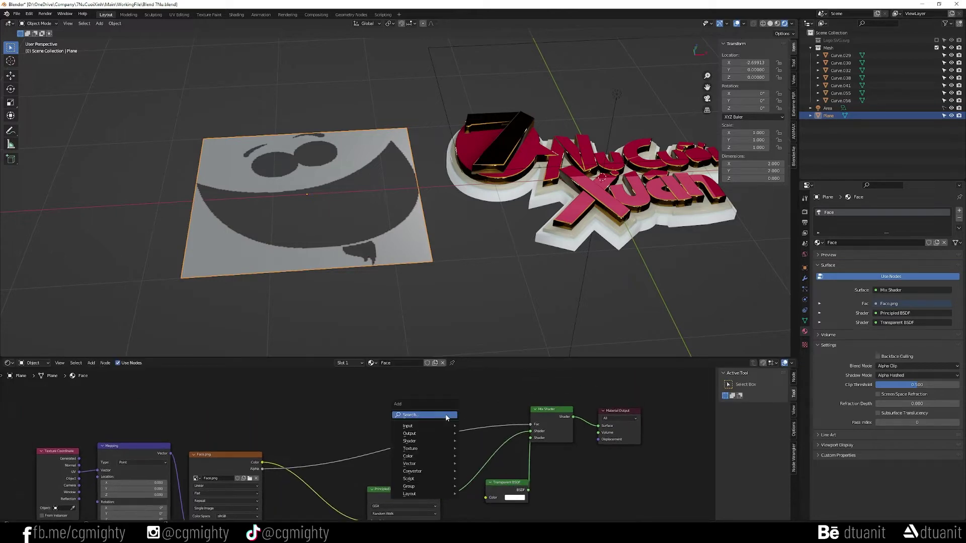
text(invert)
key(Return)
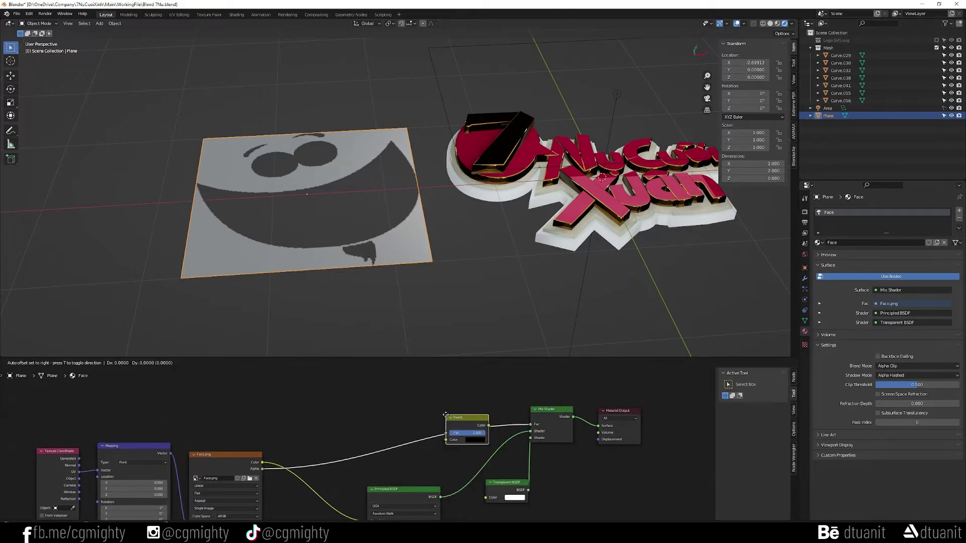
click(446, 417)
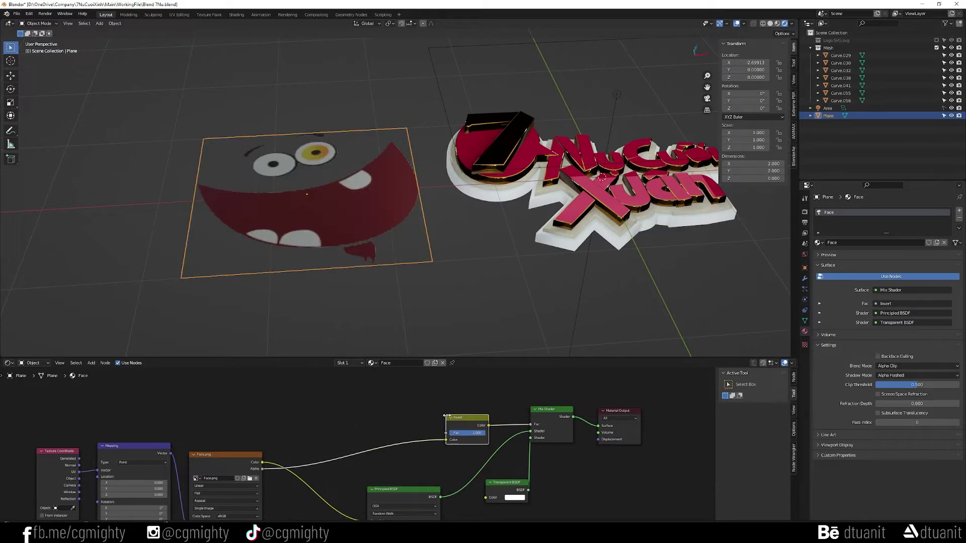
mouse_move(350, 231)
middle_down()
mouse_move(345, 283)
mouse_move(339, 275)
mouse_move(382, 254)
middle_up()
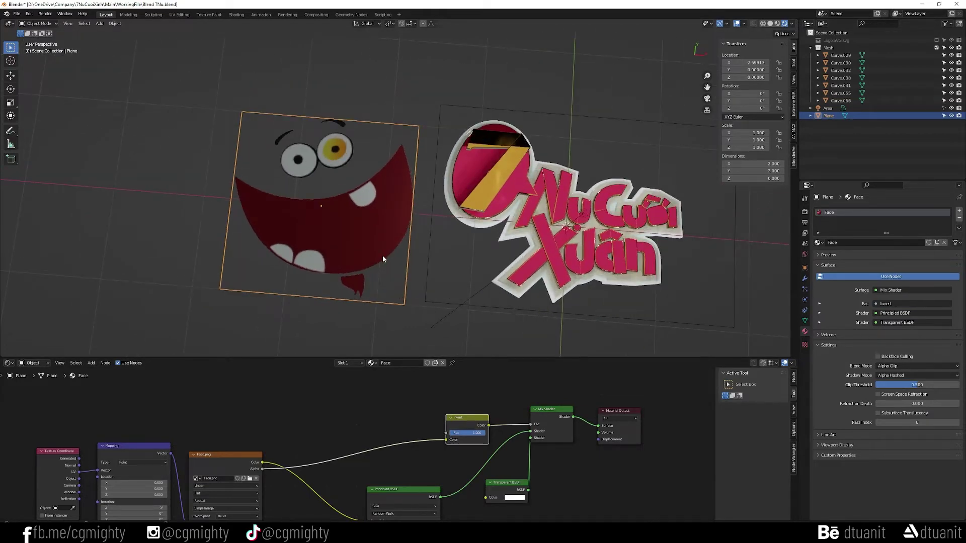
In top view, scale the face plane down and place it on the word Cười
key(KP_7)
key(s)
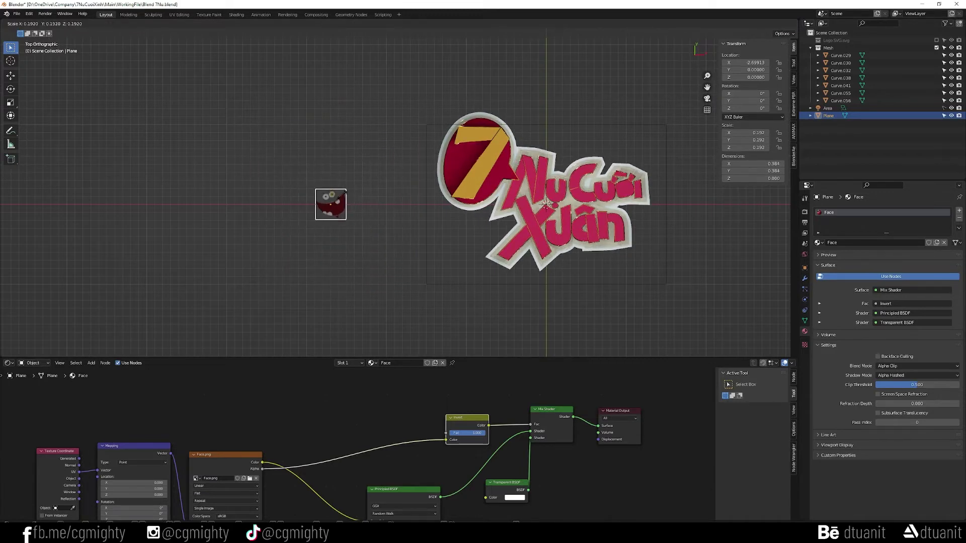
click(344, 209)
key(g)
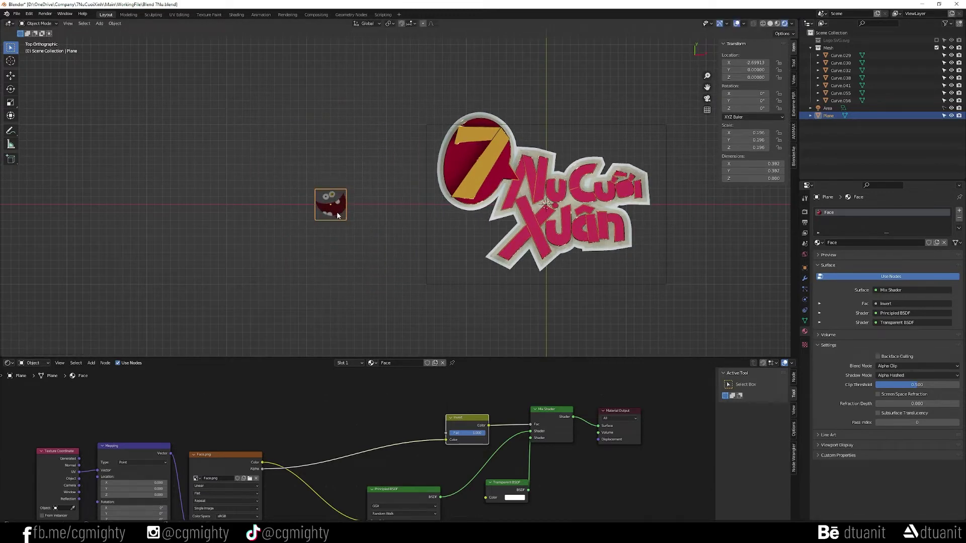
click(646, 203)
scroll(646, 203, up, 4)
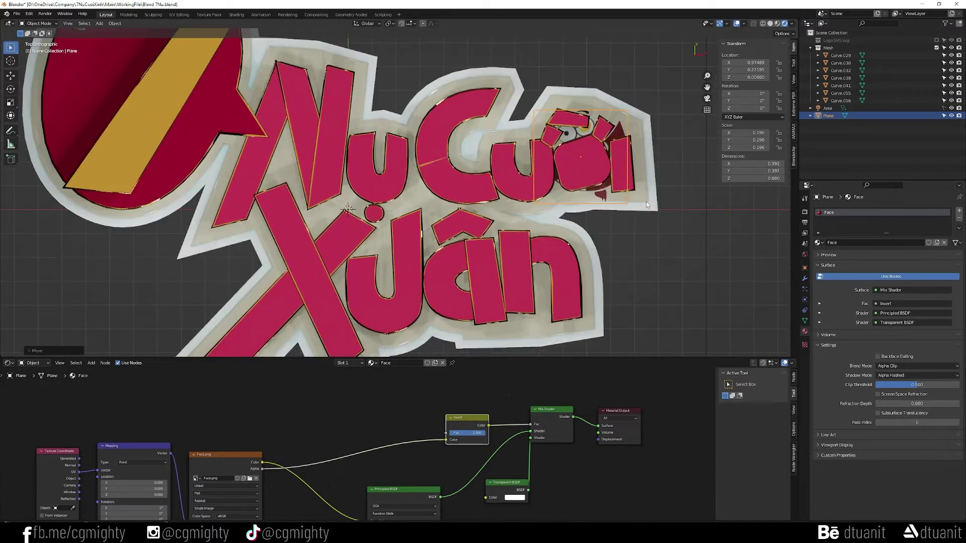
scroll(647, 203, up, 5)
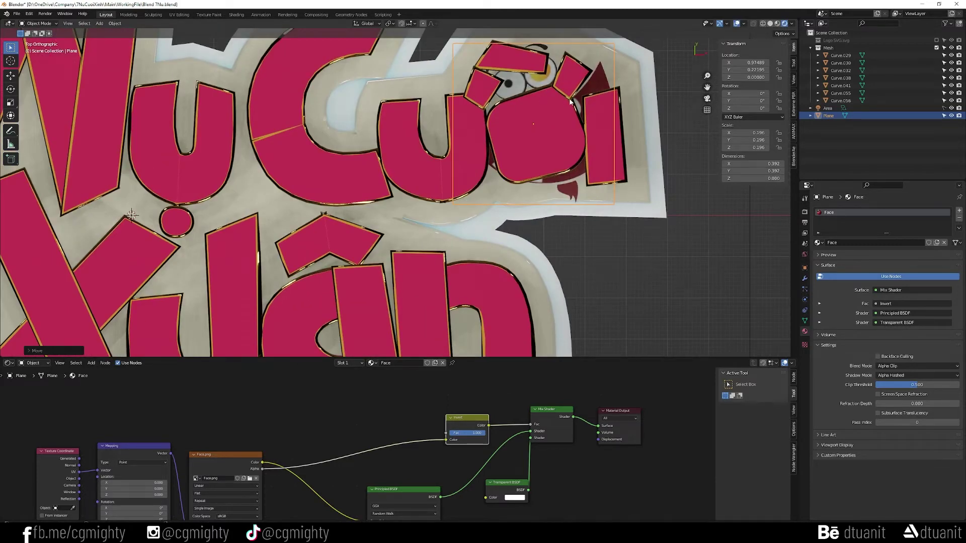
key(s)
click(556, 119)
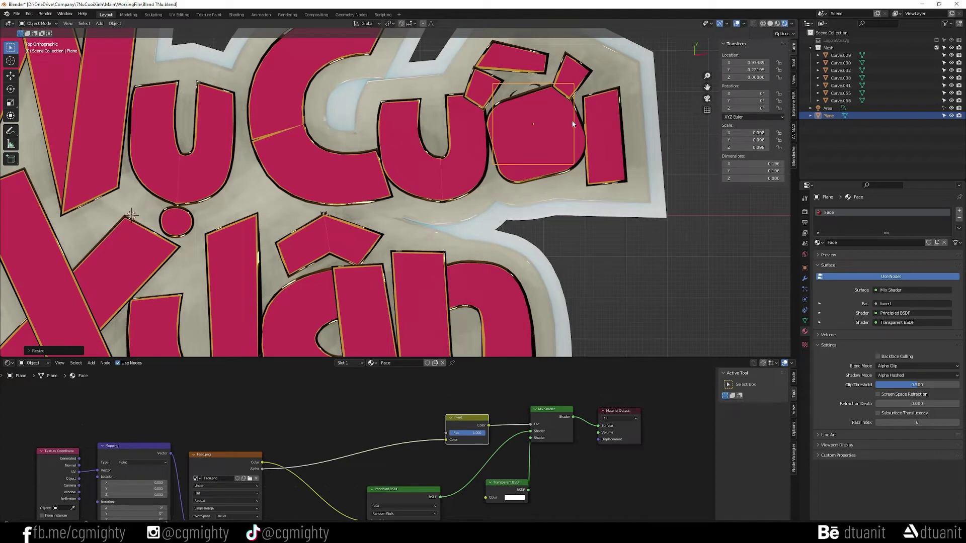
Raise the face plane along Z and recentre it over Cười
mouse_move(588, 163)
middle_down()
mouse_move(588, 122)
mouse_move(565, 167)
middle_up()
key(g)
key(z)
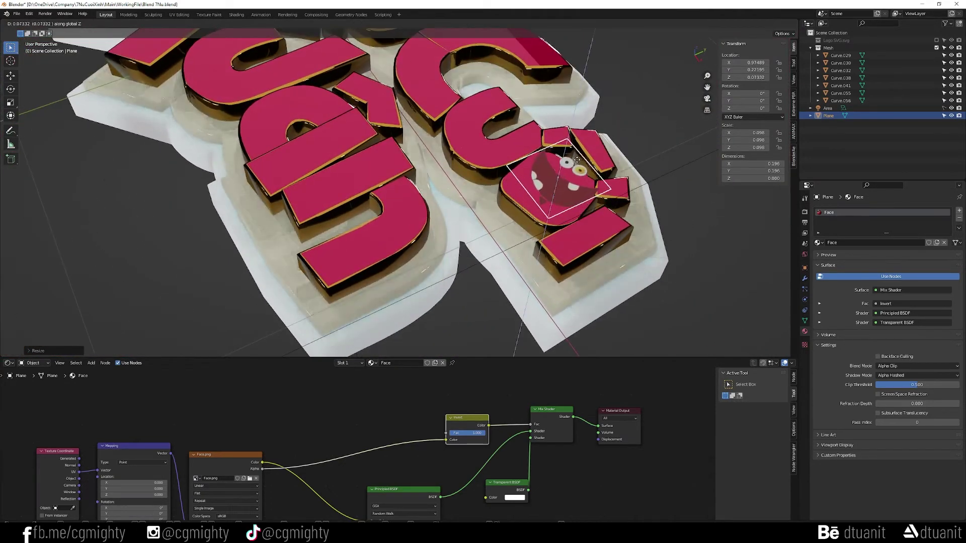
click(577, 170)
scroll(578, 172, up, 2)
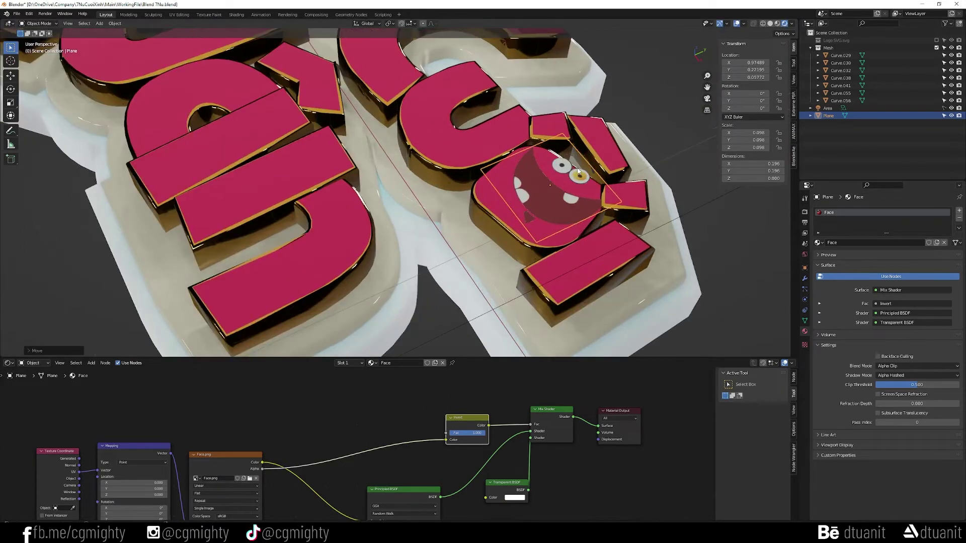
key(KP_7)
scroll(577, 168, up, 3)
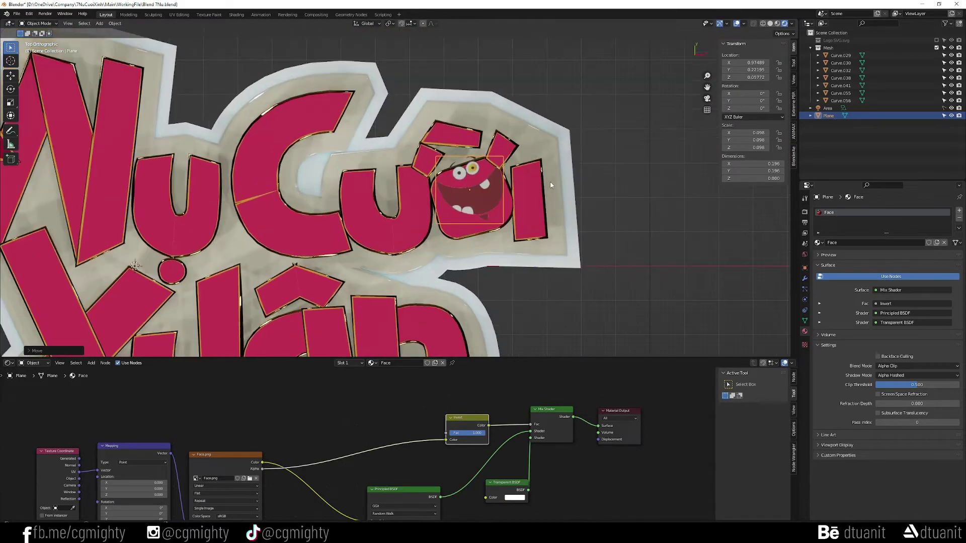
key(g)
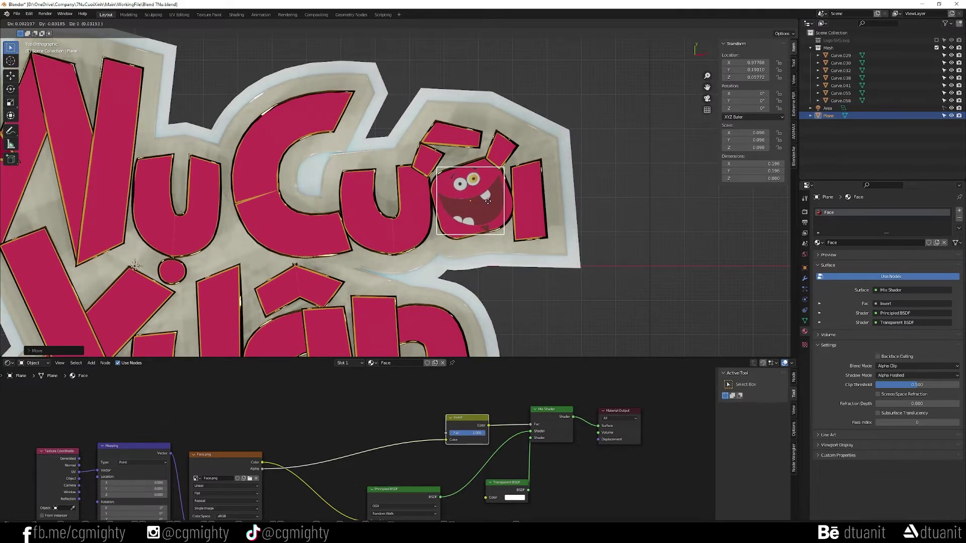
click(487, 201)
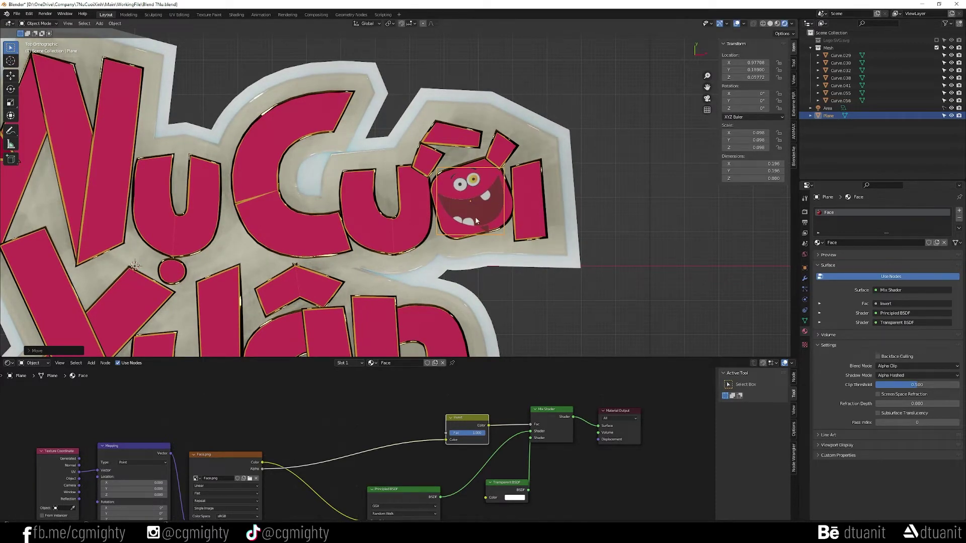
mouse_move(496, 203)
middle_down()
mouse_move(438, 156)
mouse_move(491, 166)
middle_up()
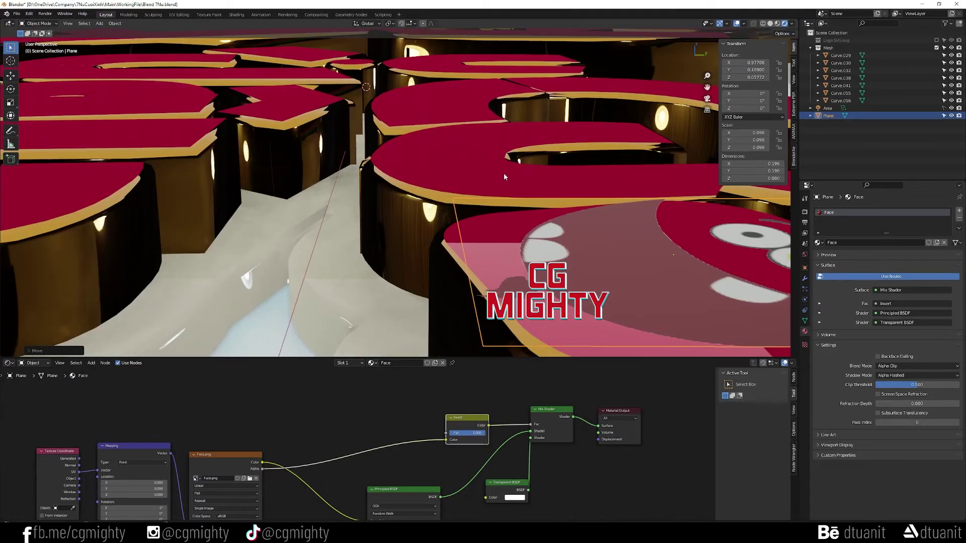
From the right side view, lift the face plane along Z to about 0.05282
key(KP_3)
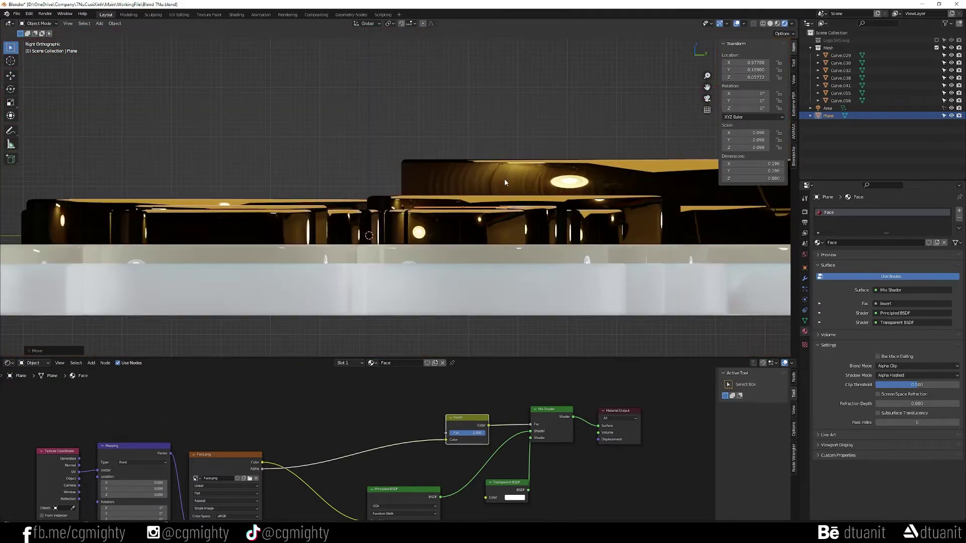
scroll(504, 178, up, 2)
scroll(503, 179, up, 3)
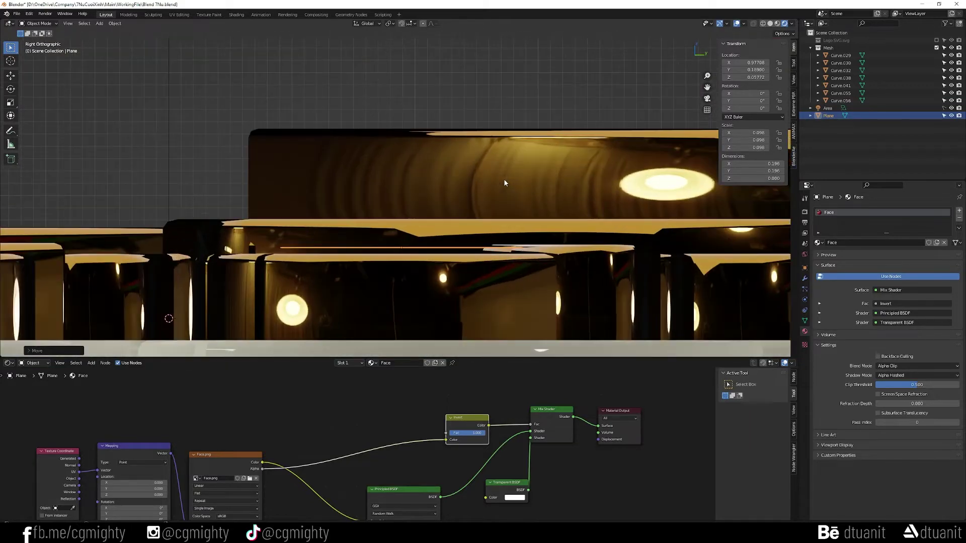
scroll(503, 179, down, 2)
scroll(503, 179, down, 2)
scroll(503, 179, up, 1)
scroll(503, 179, up, 2)
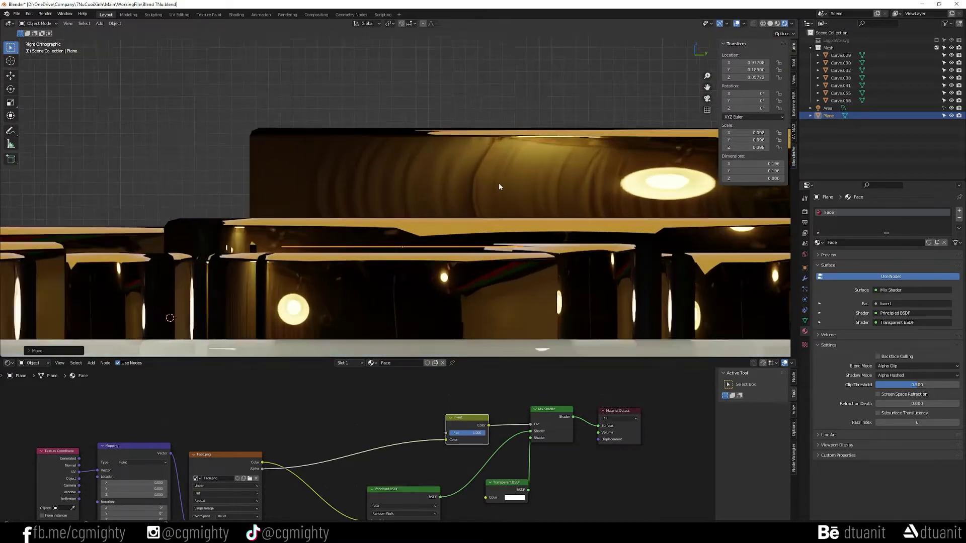
scroll(499, 183, up, 2)
key(g)
key(z)
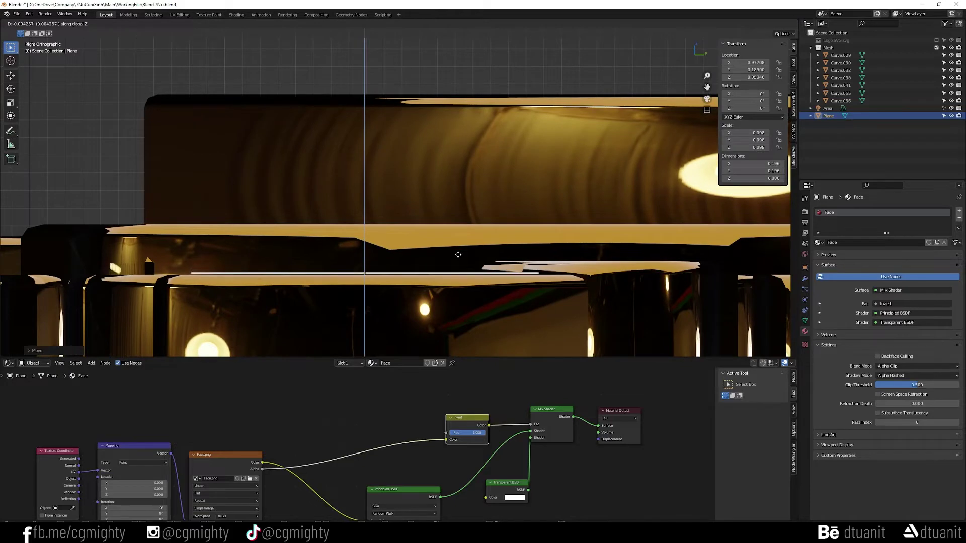
click(458, 254)
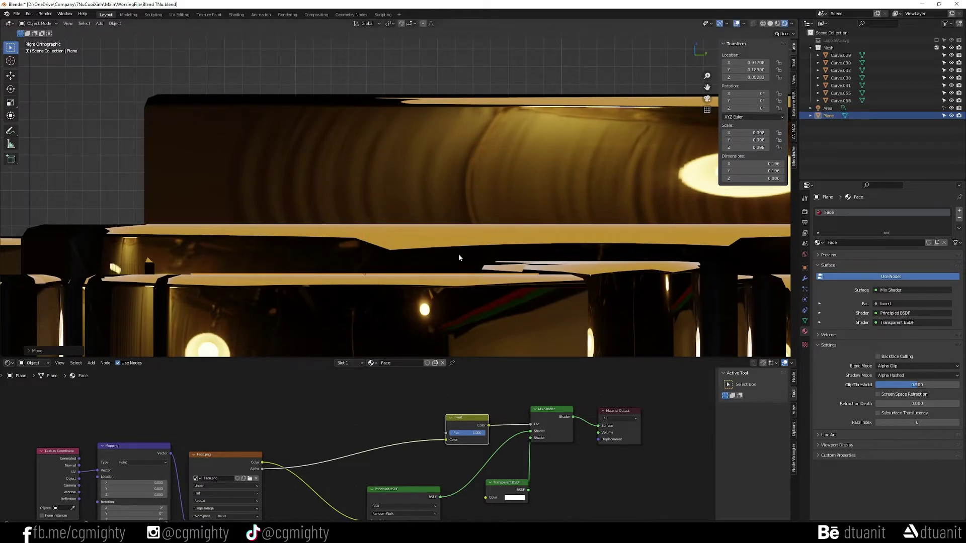
mouse_move(457, 254)
middle_down()
mouse_move(430, 234)
mouse_move(511, 253)
mouse_move(433, 211)
mouse_move(473, 145)
middle_up()
Save the .blend file and deselect the face plane
scroll(430, 233, down, 5)
scroll(511, 253, down, 5)
key(ctrl+s)
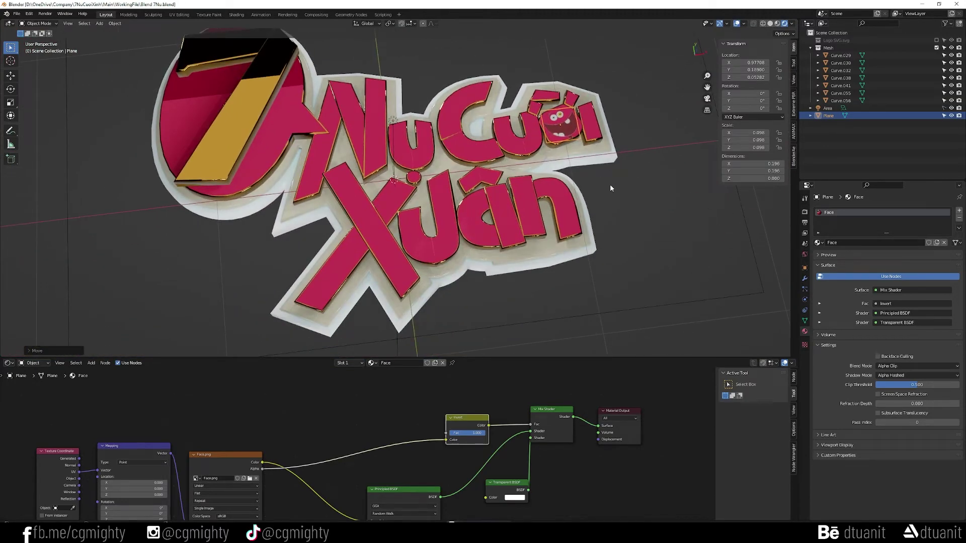
click(609, 188)
scroll(610, 188, up, 3)
scroll(578, 176, down, 3)
mouse_move(553, 171)
middle_down()
mouse_move(503, 153)
mouse_move(532, 188)
mouse_move(469, 188)
mouse_move(442, 201)
middle_up()
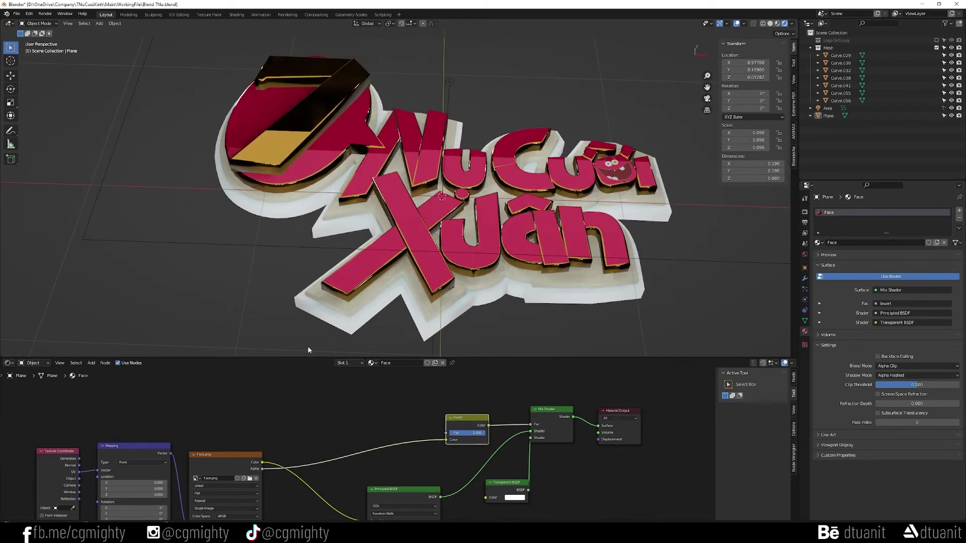
Change the node editor area into a compact Timeline below the 3D view
click(8, 363)
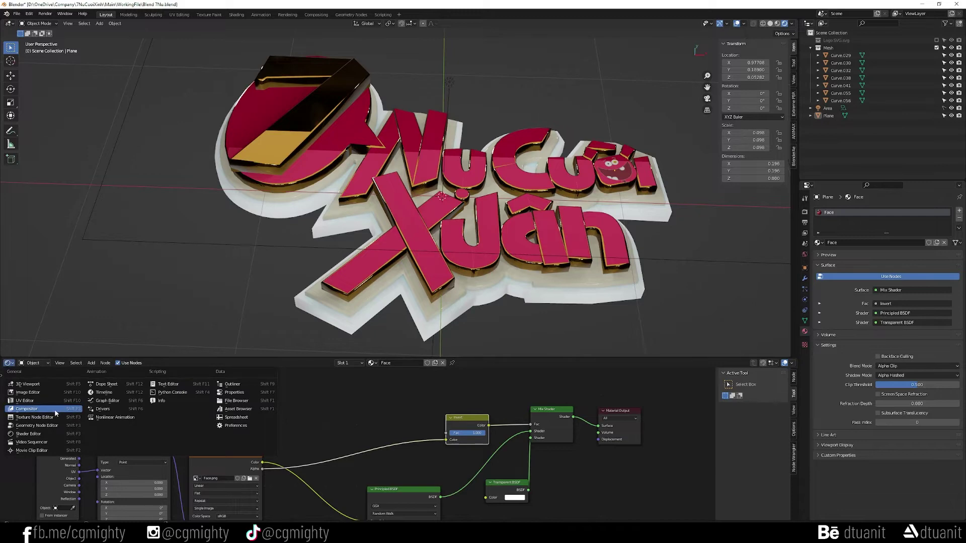
click(103, 392)
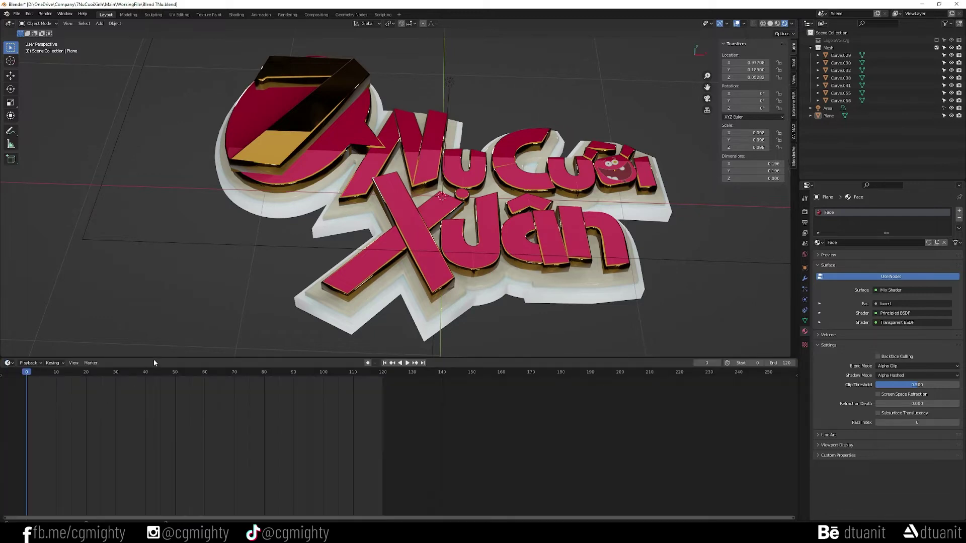
mouse_move(152, 359)
mouse_down()
mouse_move(173, 469)
mouse_move(185, 475)
mouse_up()
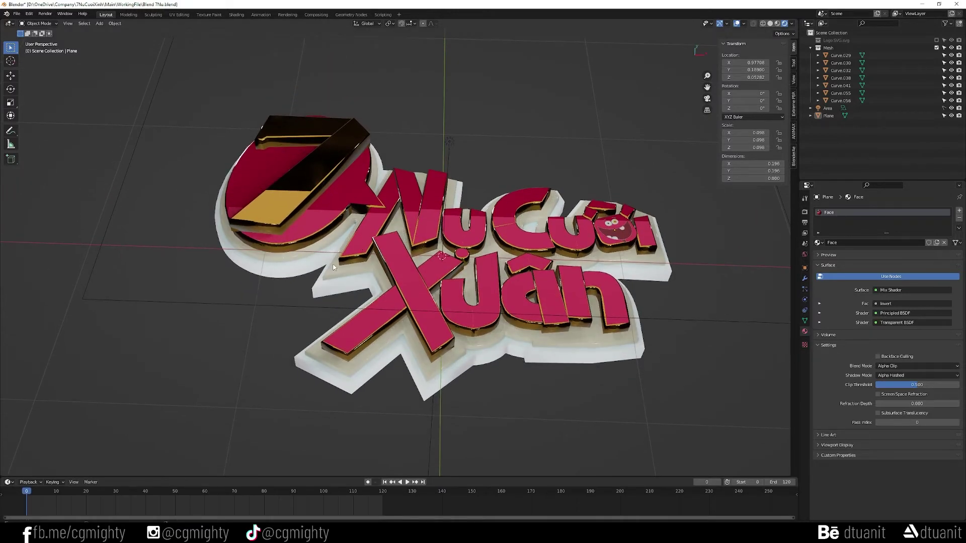
Inspect the N and gold 7 materials, then box-select every logo piece
middle_drag(333, 267, 402, 252)
click(416, 246)
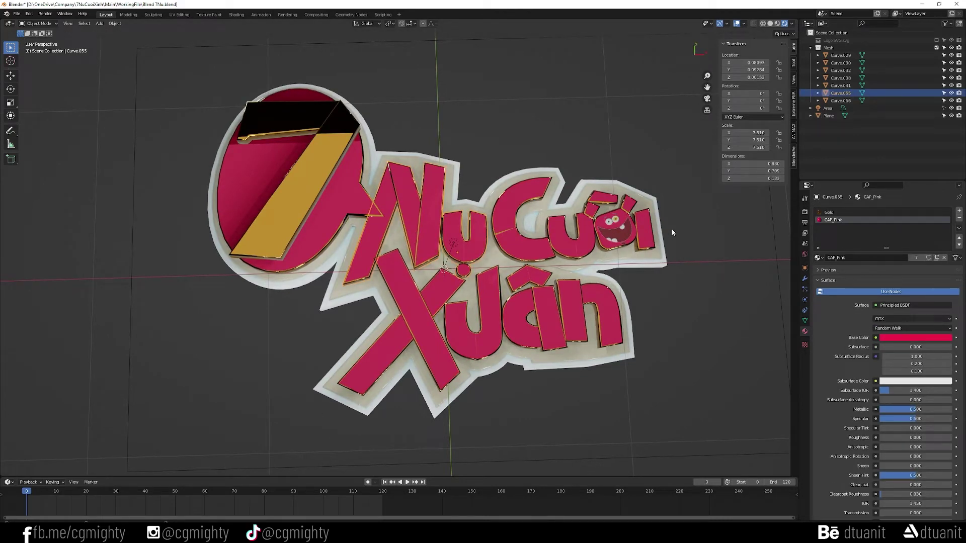
click(320, 176)
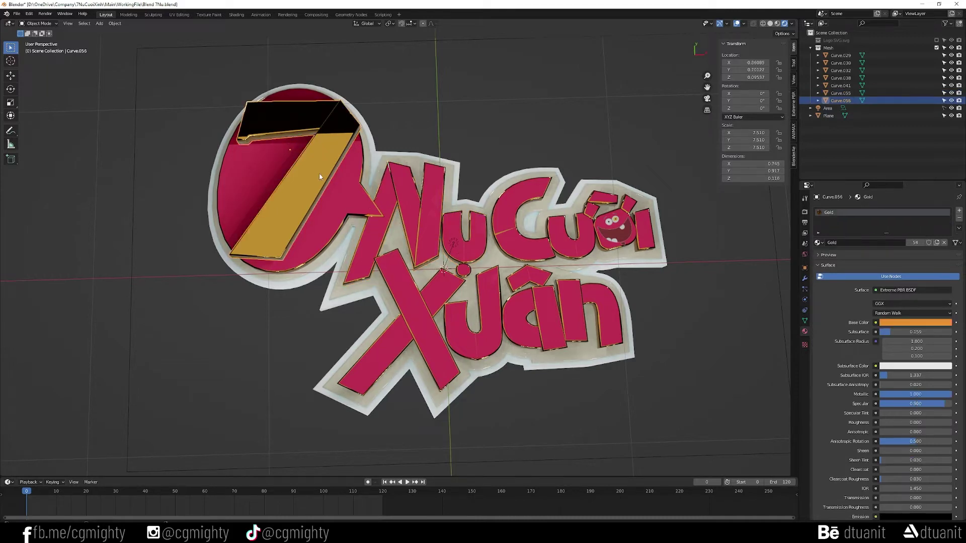
click(410, 210)
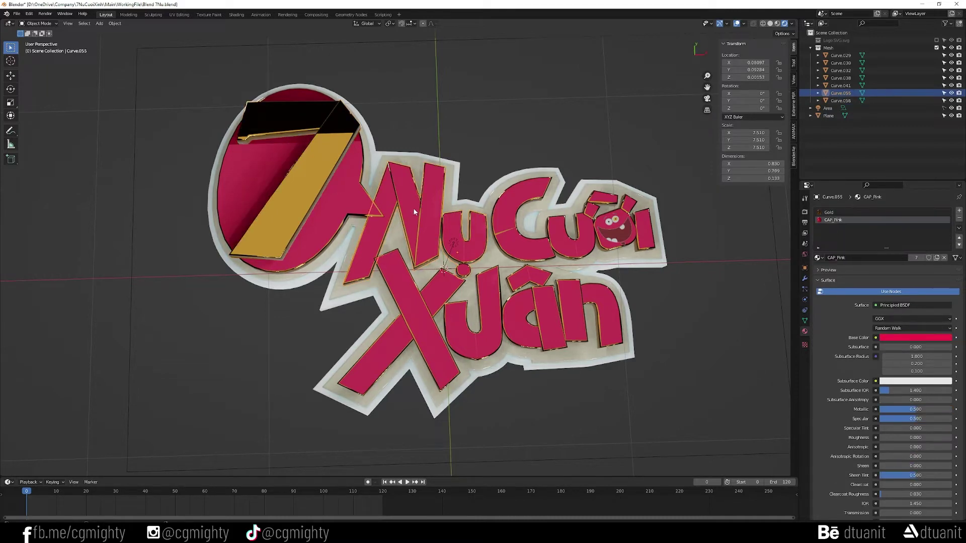
middle_drag(466, 391, 467, 393)
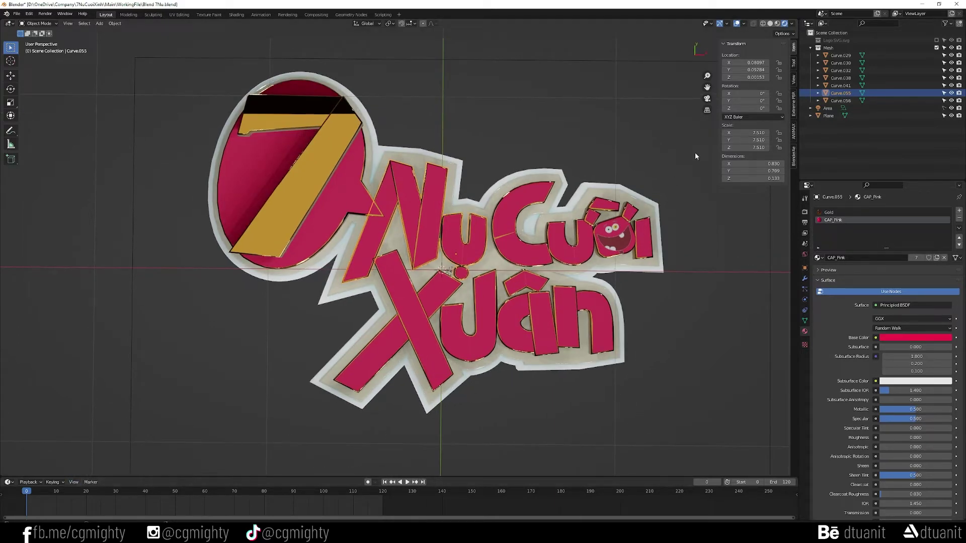
right_click(450, 177)
drag(161, 67, 690, 423)
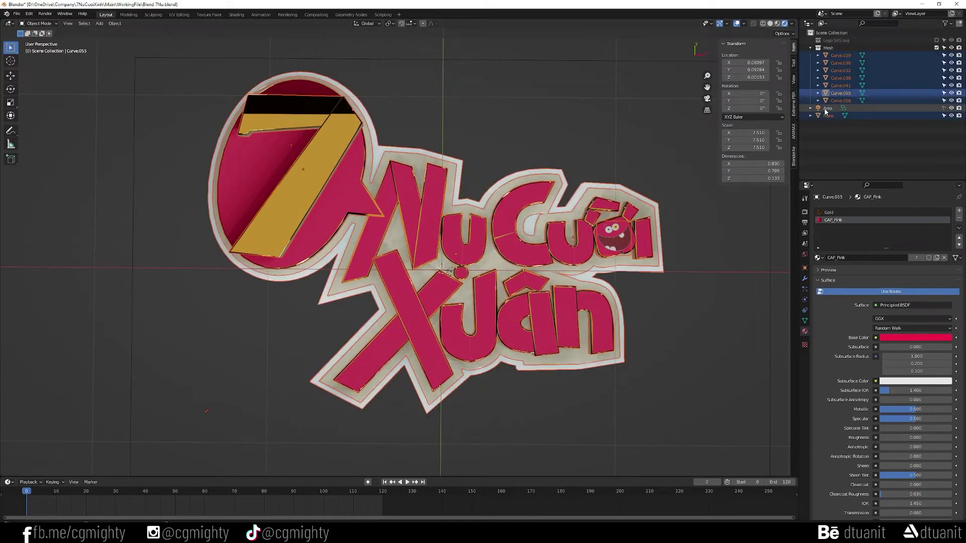
Apply All Transforms to the selected logo pieces, then select only the N letter
key(ctrl+a)
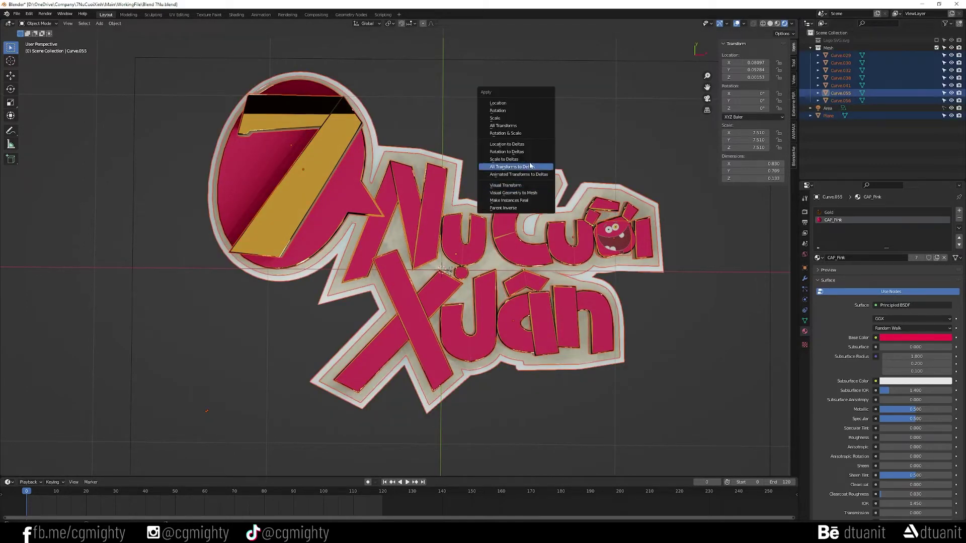
click(526, 125)
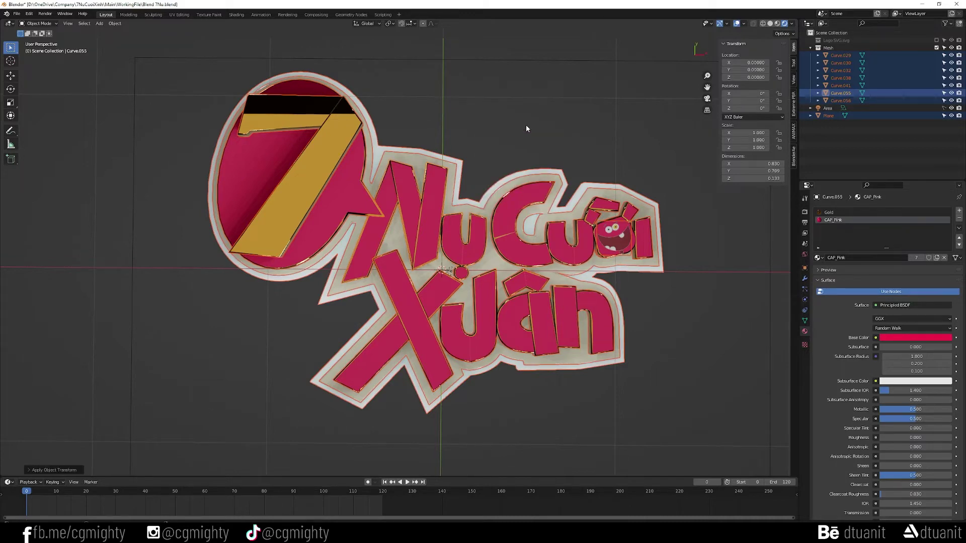
click(431, 219)
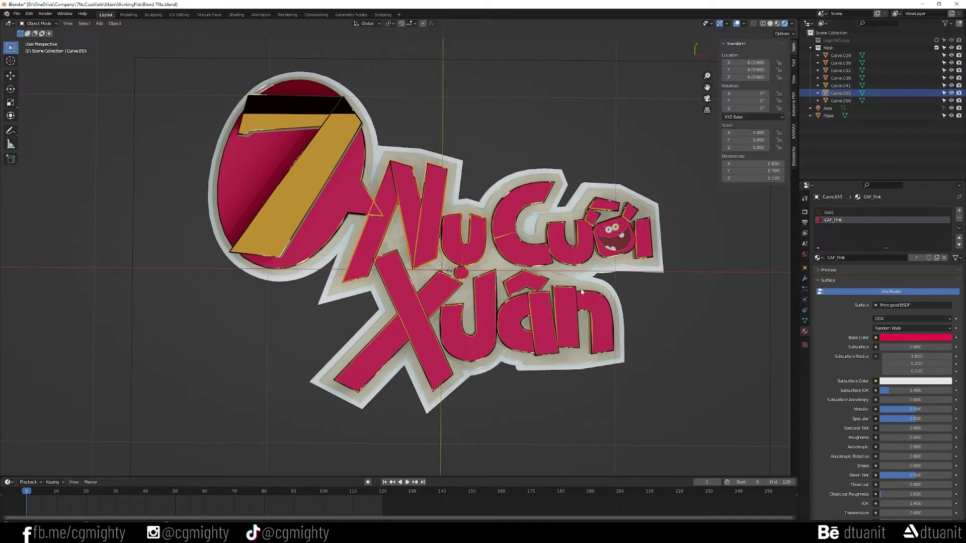
Rename the N letter object to T_Nu
double_click(835, 94)
key(BackSpace)
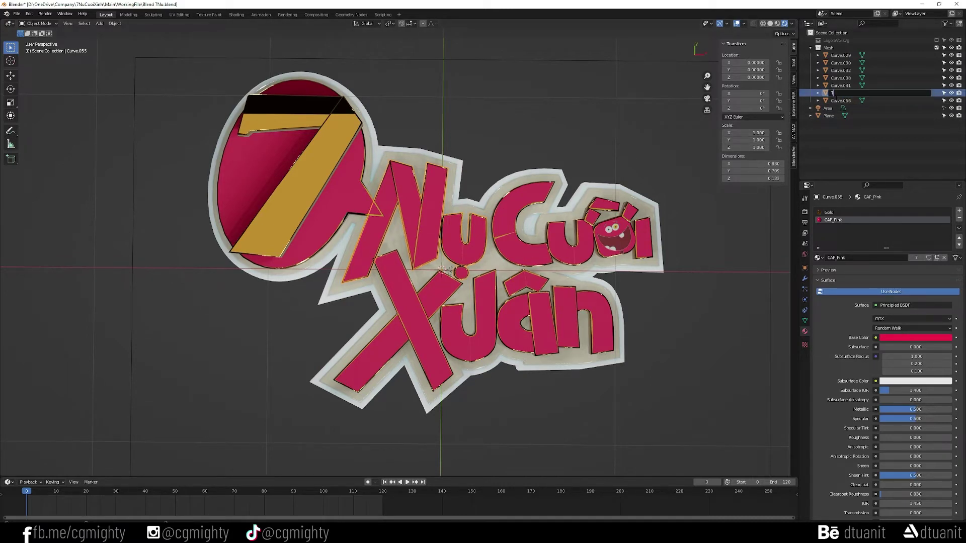
text(Nu)
key(Return)
Parent the face sticker plane to the Cuoi word object
click(647, 202)
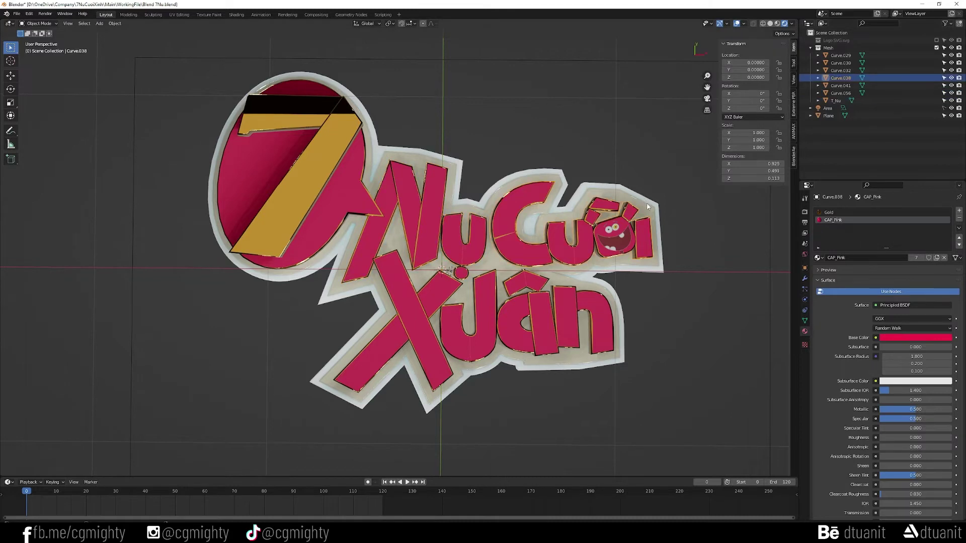
shift+click(626, 239)
key(ctrl+p)
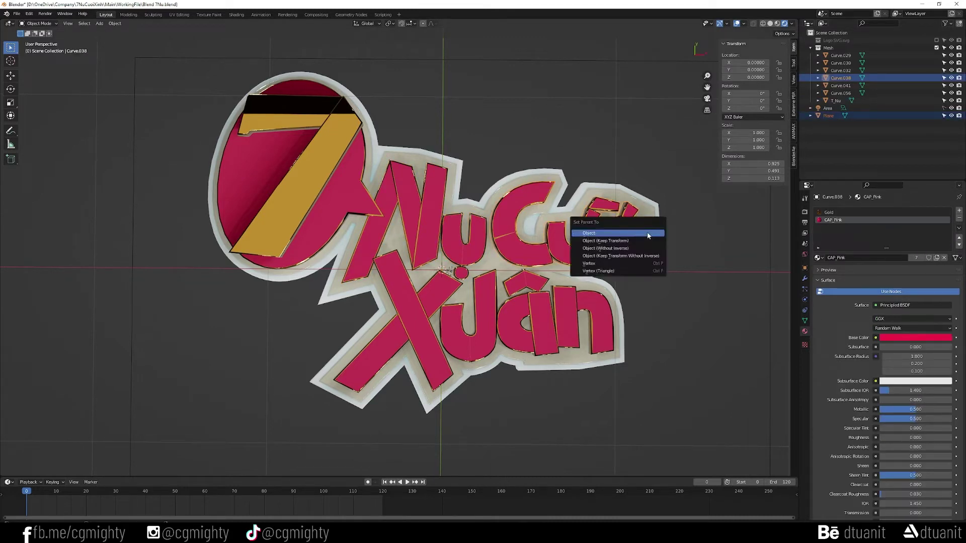
click(643, 245)
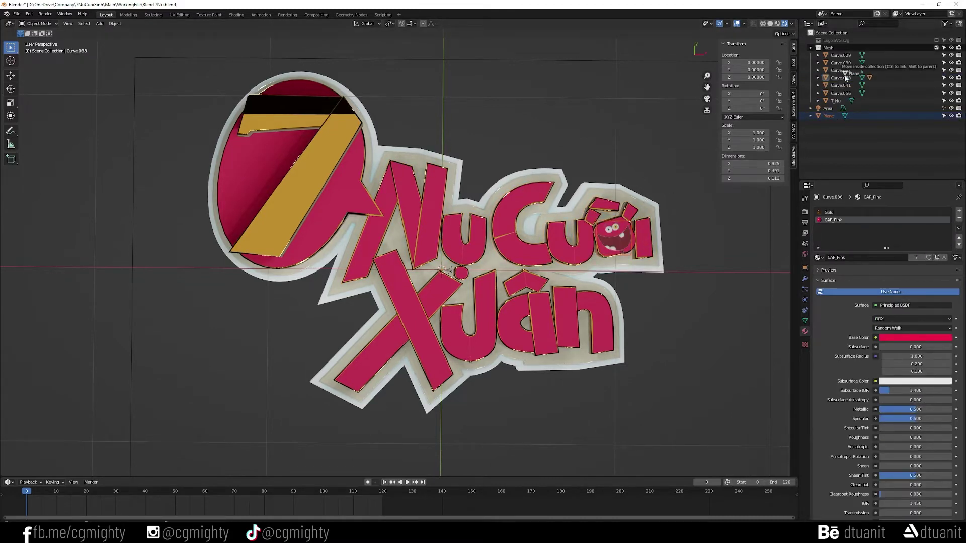
Rename the sticker to Face, the Cuoi word to T_Cuoi, and the Xuan word to T_Xuan
click(818, 78)
double_click(839, 93)
text(Face)
key(Return)
double_click(836, 78)
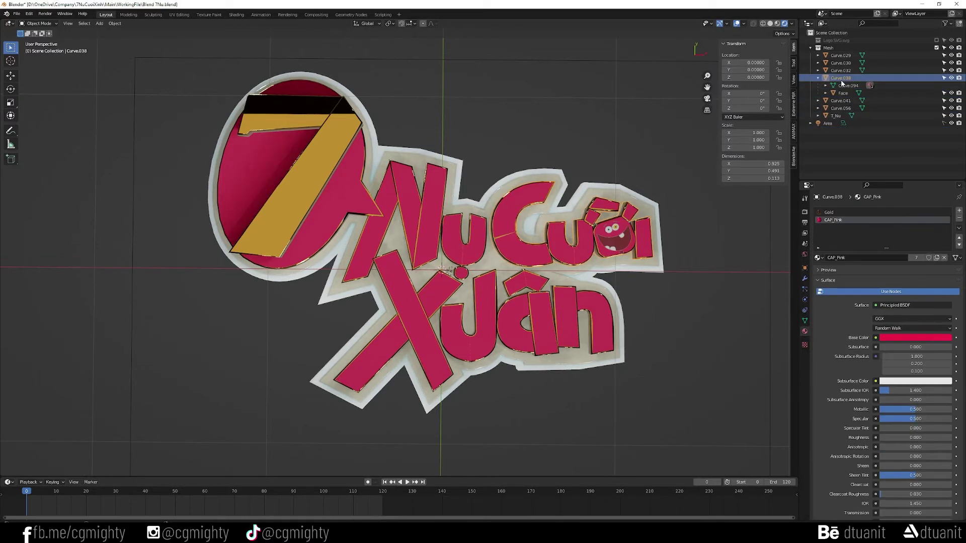
text(T_Cuoi)
key(Return)
click(817, 93)
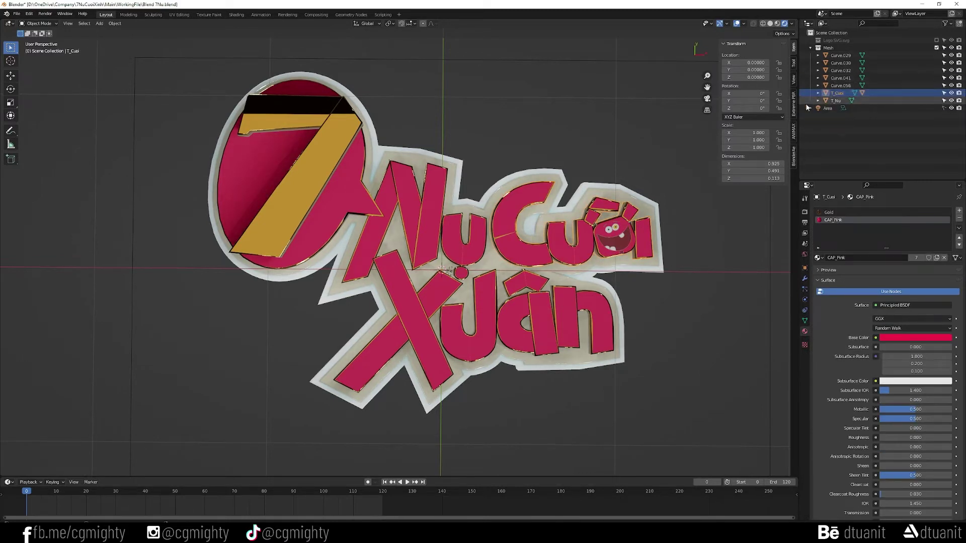
double_click(839, 78)
text(T_Xa)
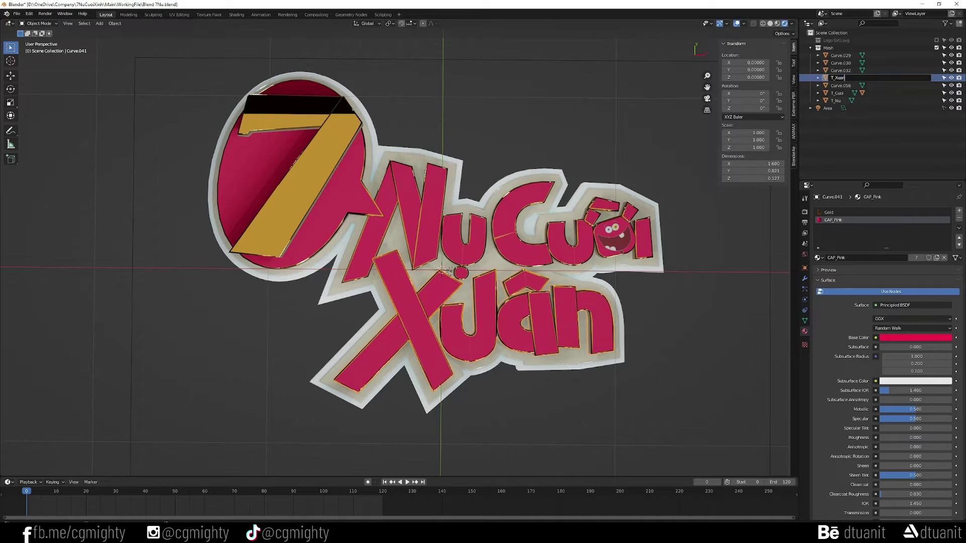
key(Return)
Rename the gold 7 to Seven and Curve.032 to Talkbox
click(839, 78)
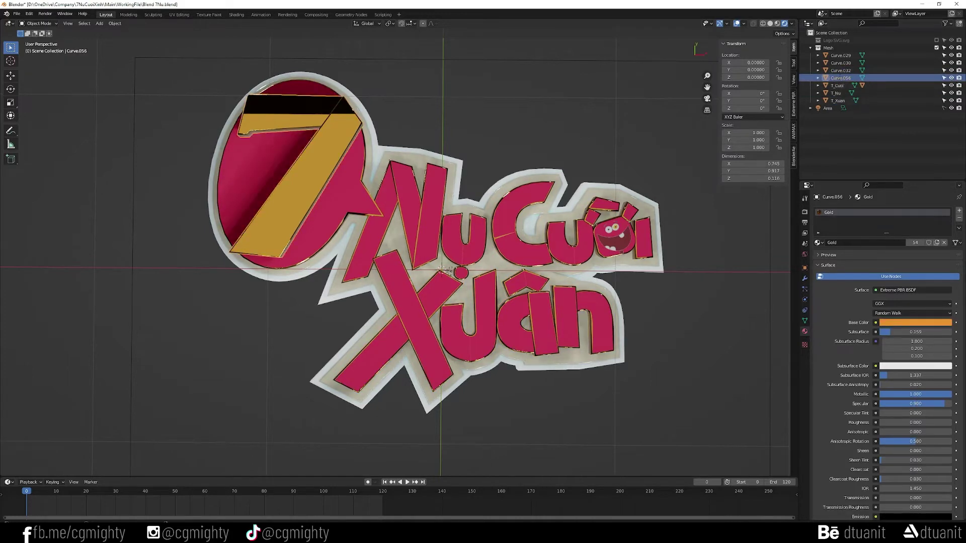
double_click(839, 77)
text(Seven)
key(Return)
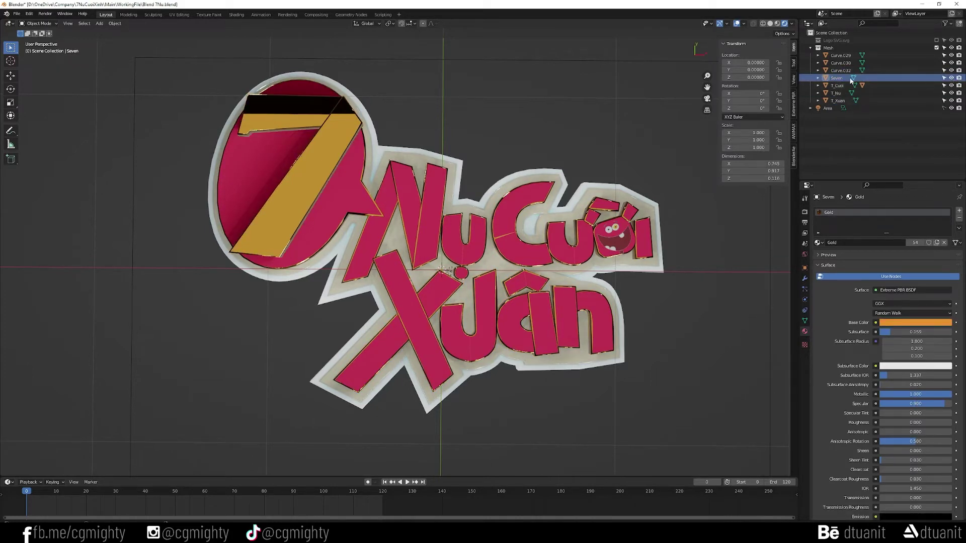
click(840, 70)
double_click(840, 70)
text(Talkbox)
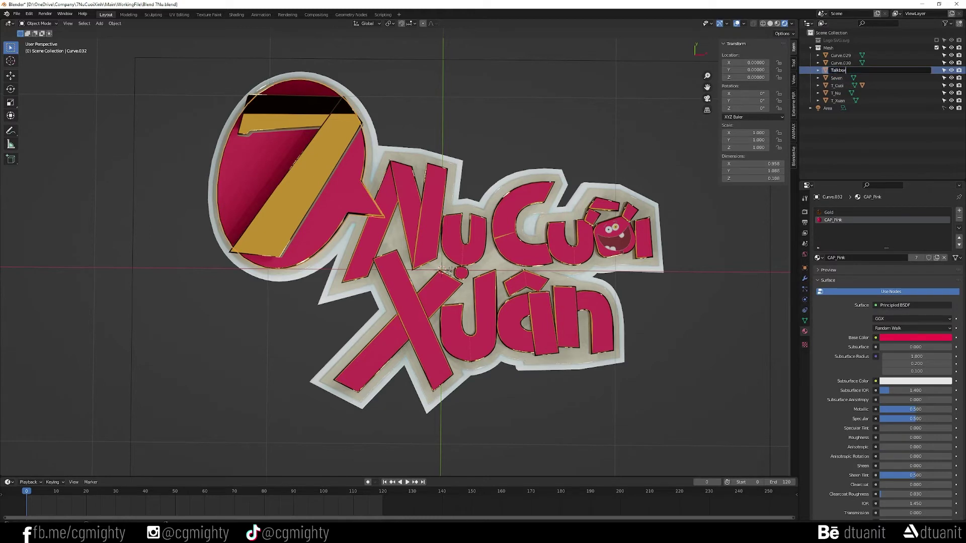
key(Return)
Rename Curve.030 to FloorA and Curve.029 to FloorB, then select T_Nu
click(840, 62)
double_click(840, 62)
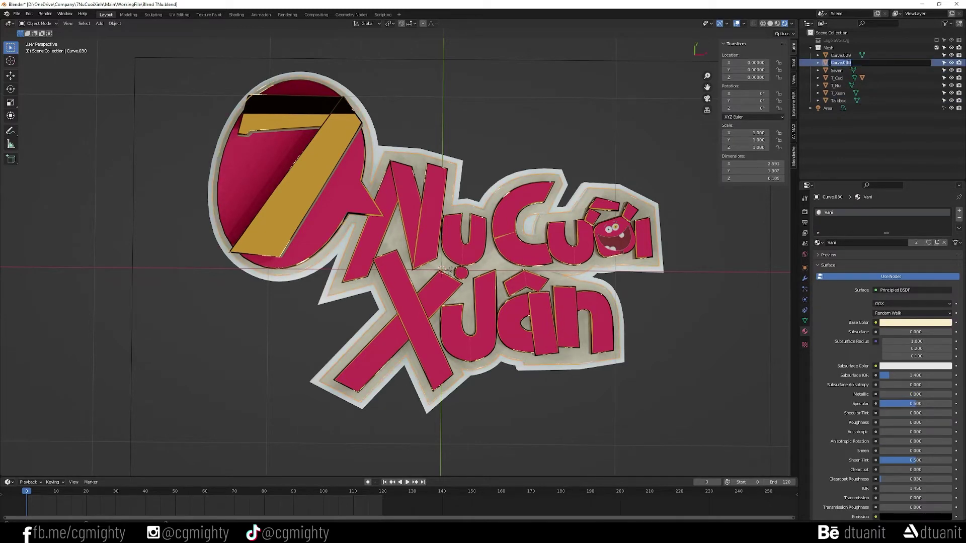
text(FloorA)
key(Return)
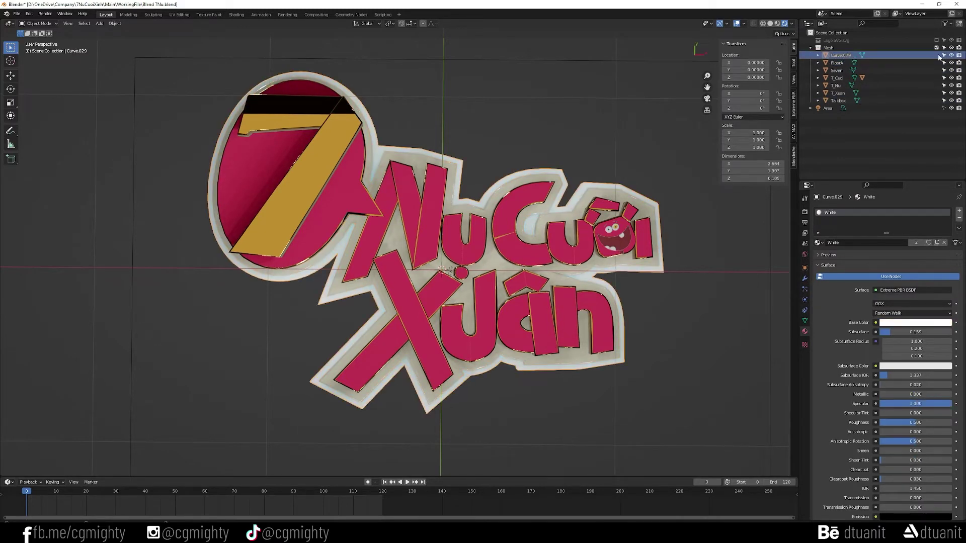
click(840, 55)
double_click(840, 54)
text(FloorB)
key(Return)
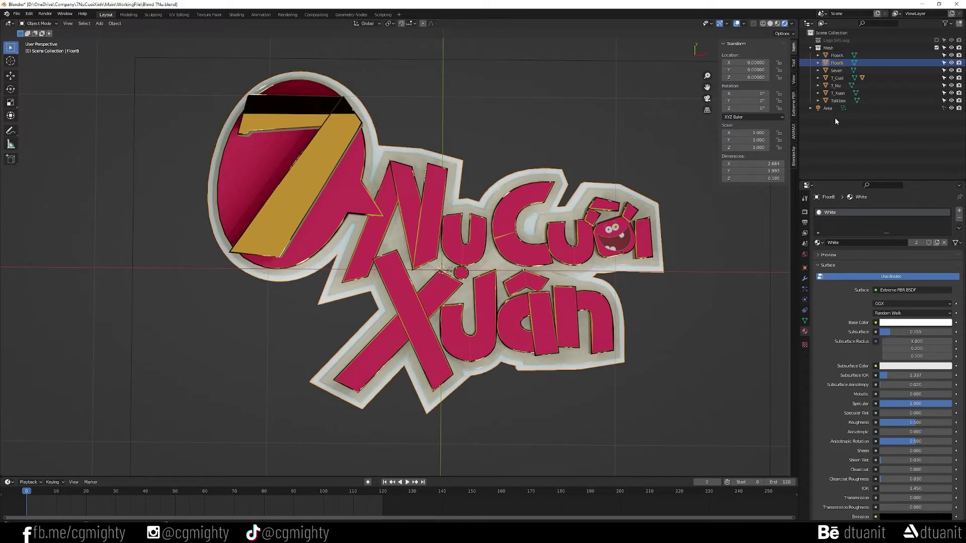
click(470, 237)
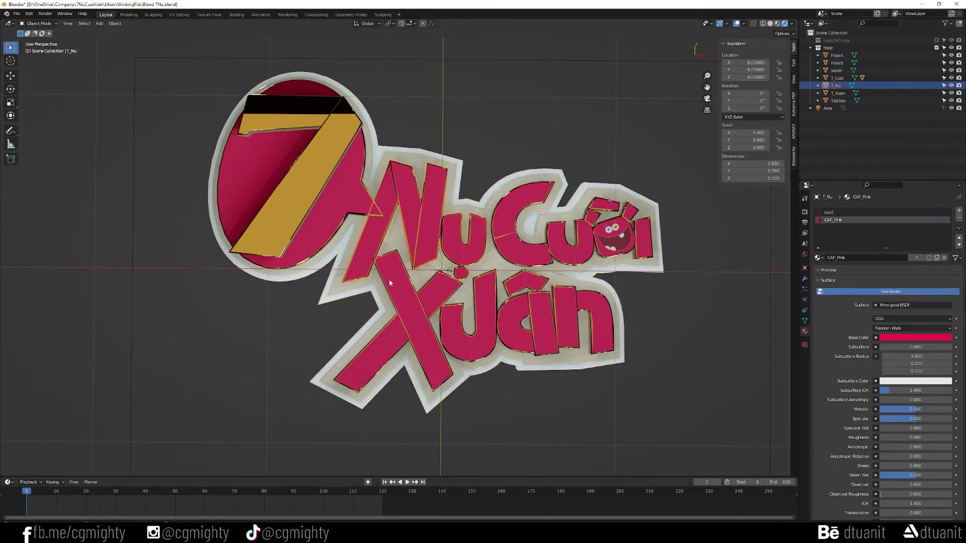
Set the Nụ letters' origin to their geometry
key(g)
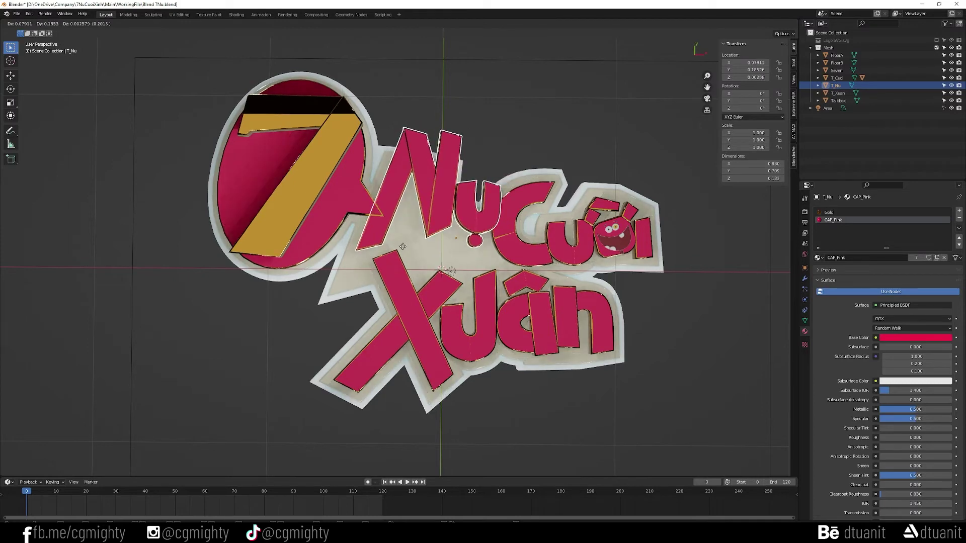
right_click(403, 246)
right_click(422, 222)
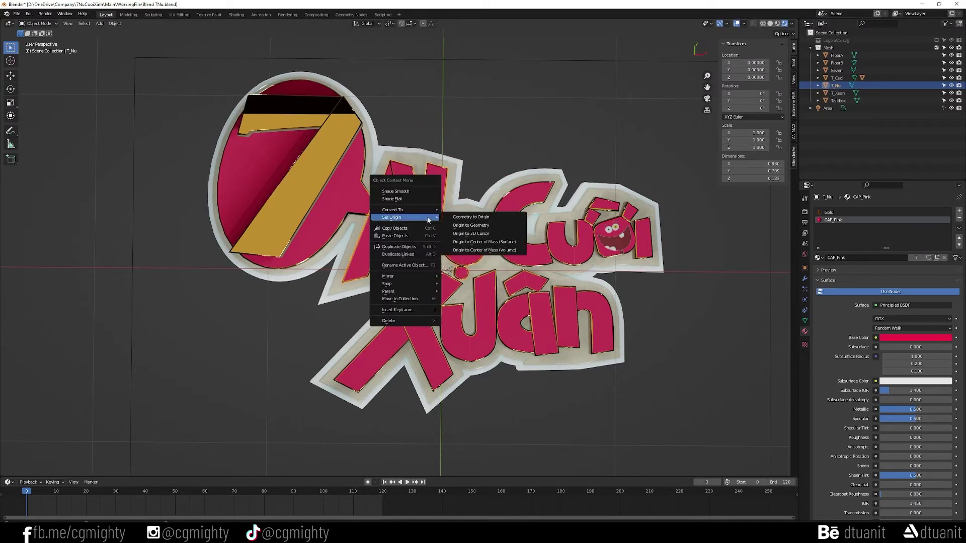
click(466, 225)
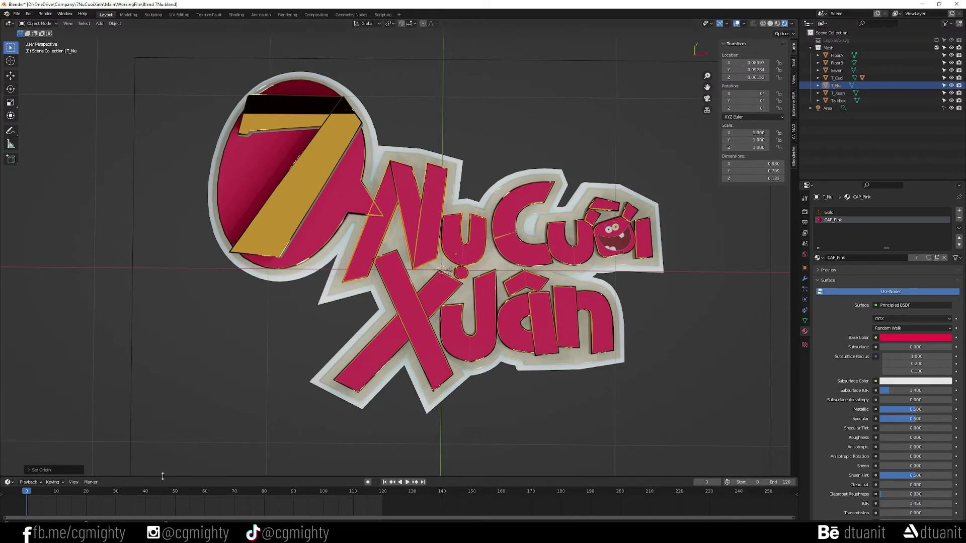
Keyframe T_Nu's scale of 1.0 at frame 0 and again at frame 60
key(i)
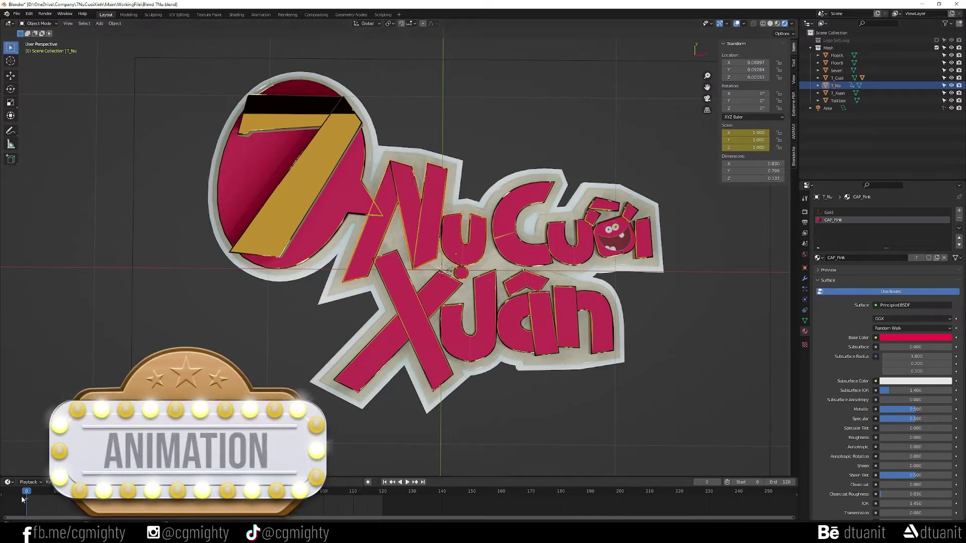
drag(29, 498, 151, 498)
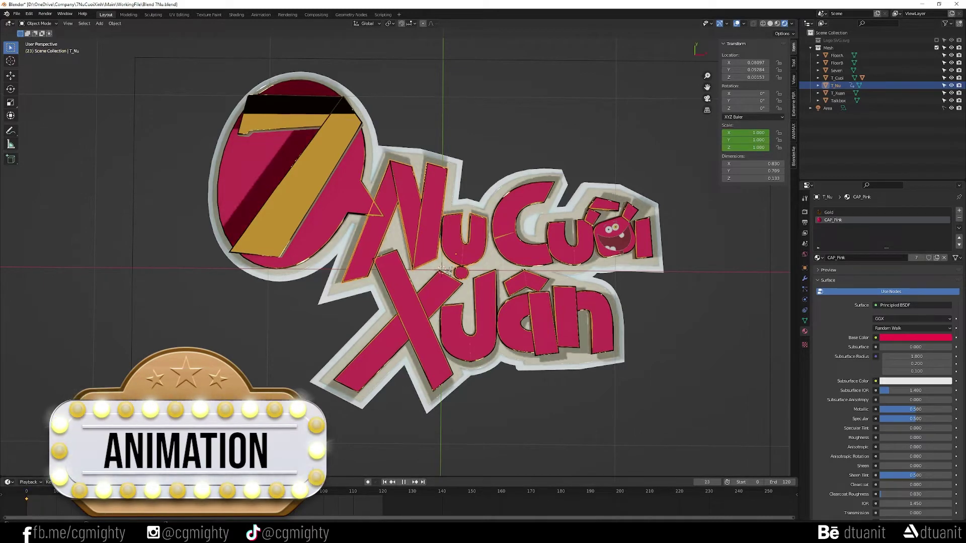
click(805, 212)
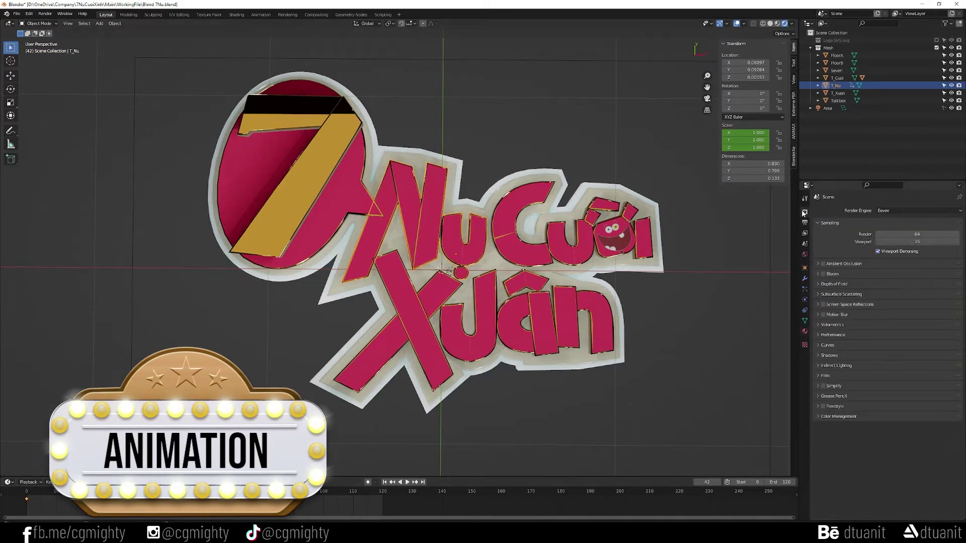
click(805, 222)
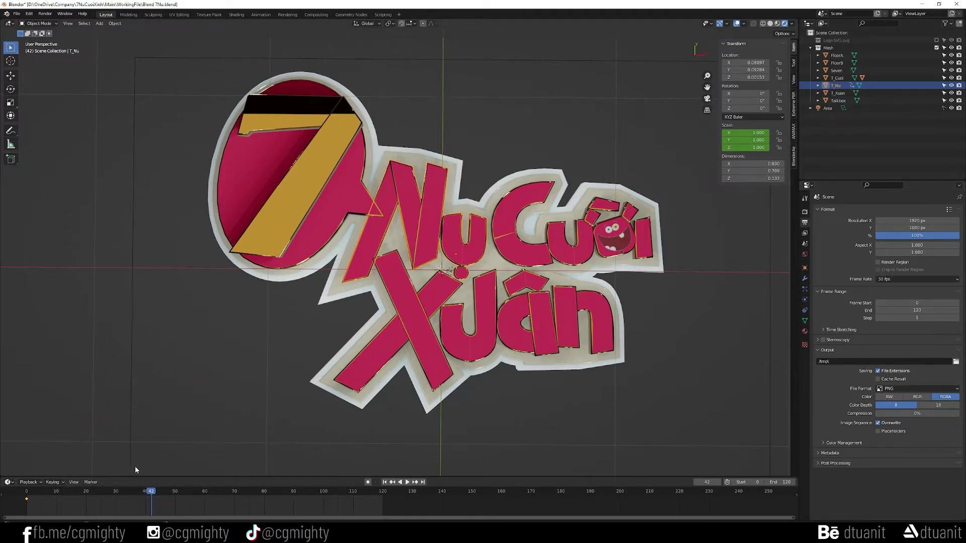
key(space)
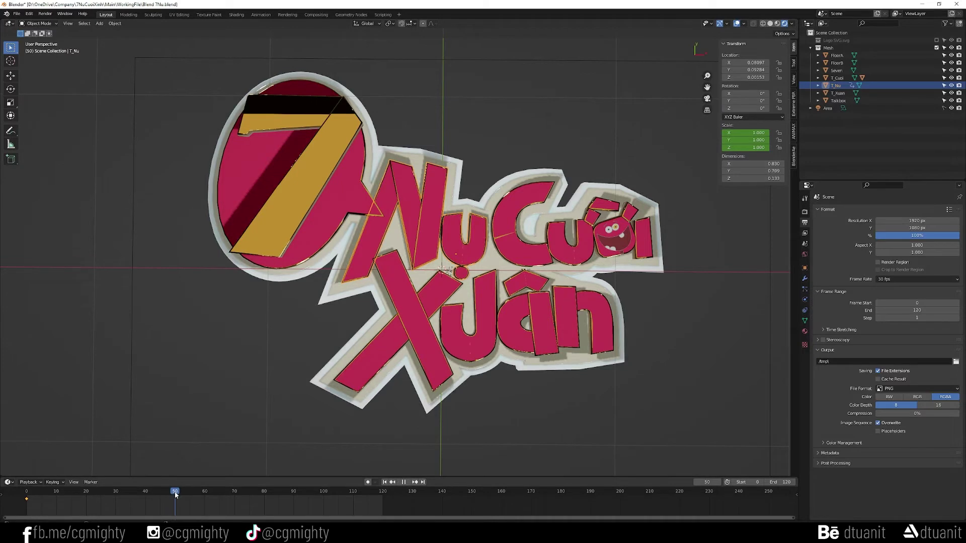
key(space)
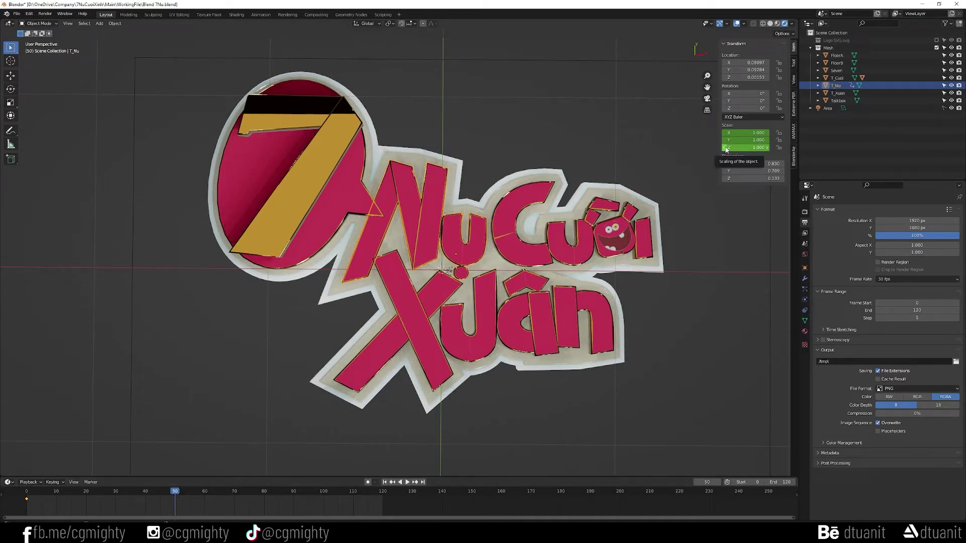
key(space)
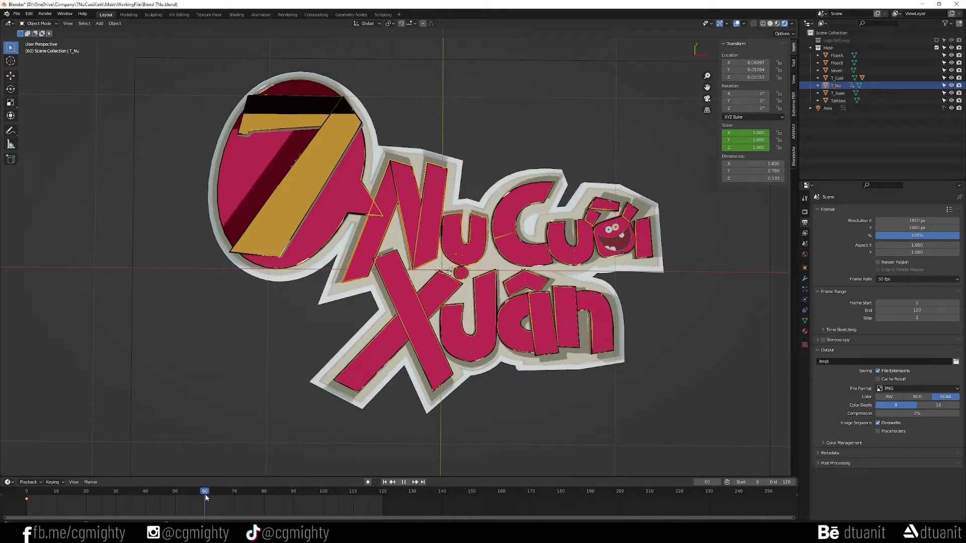
key(space)
key(i)
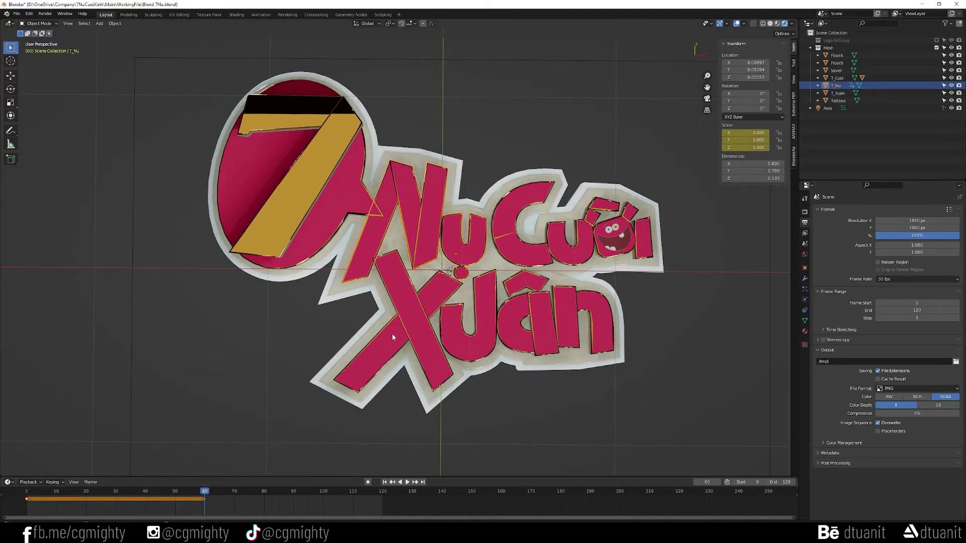
At frame 30, set T_Nu's scale to 1.2, keyframe it, and play the bounce
click(116, 496)
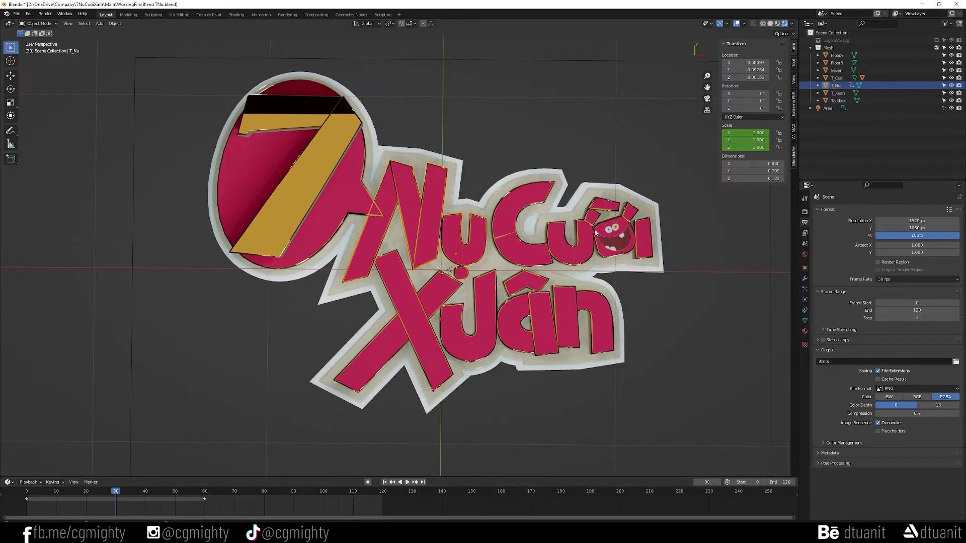
drag(750, 133, 751, 147)
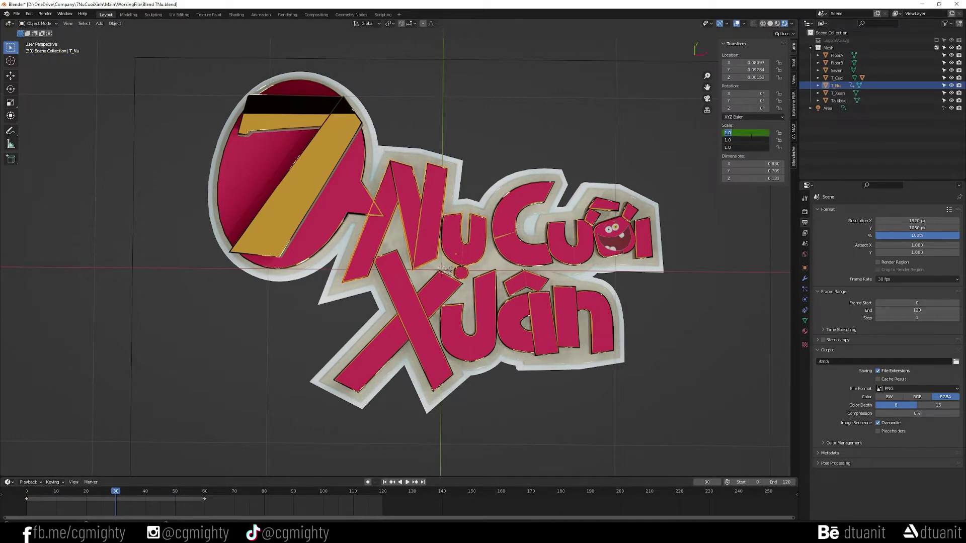
text(1)
key(BackSpace)
text(2)
key(Return)
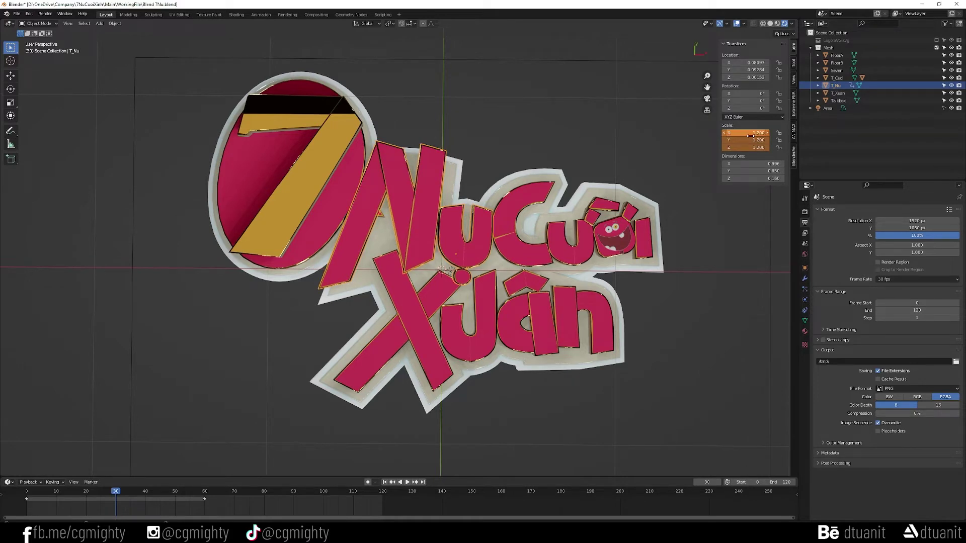
right_click(750, 135)
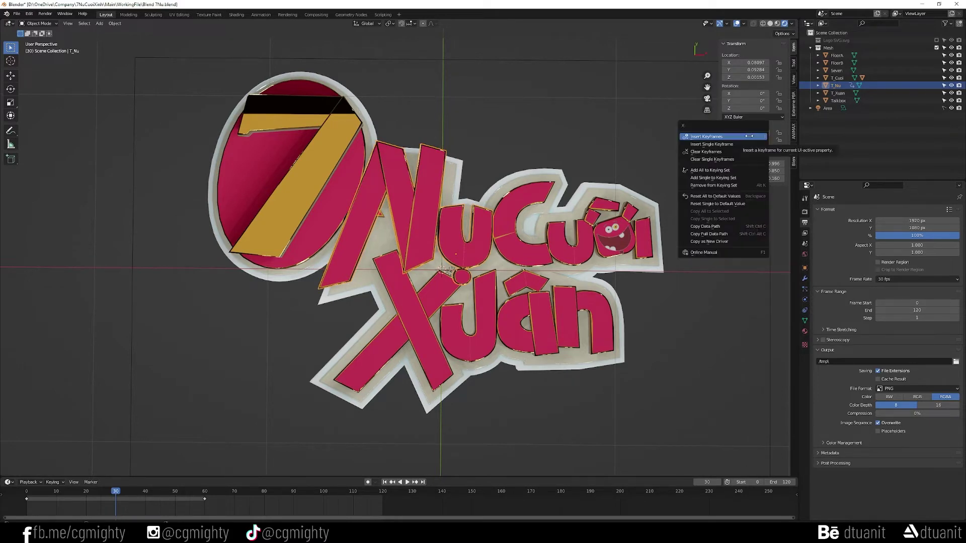
click(743, 137)
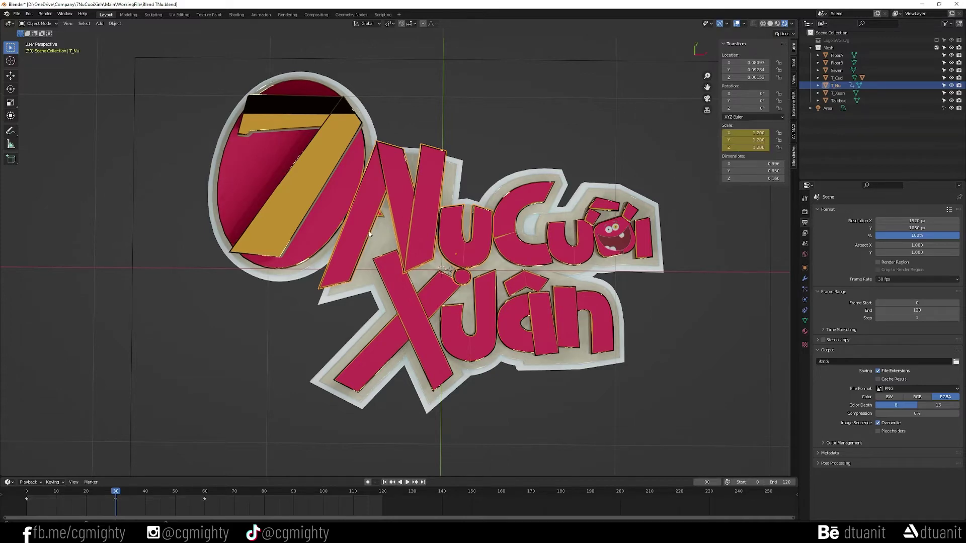
mouse_move(382, 231)
middle_down()
mouse_move(366, 201)
mouse_move(367, 210)
middle_up()
key(space)
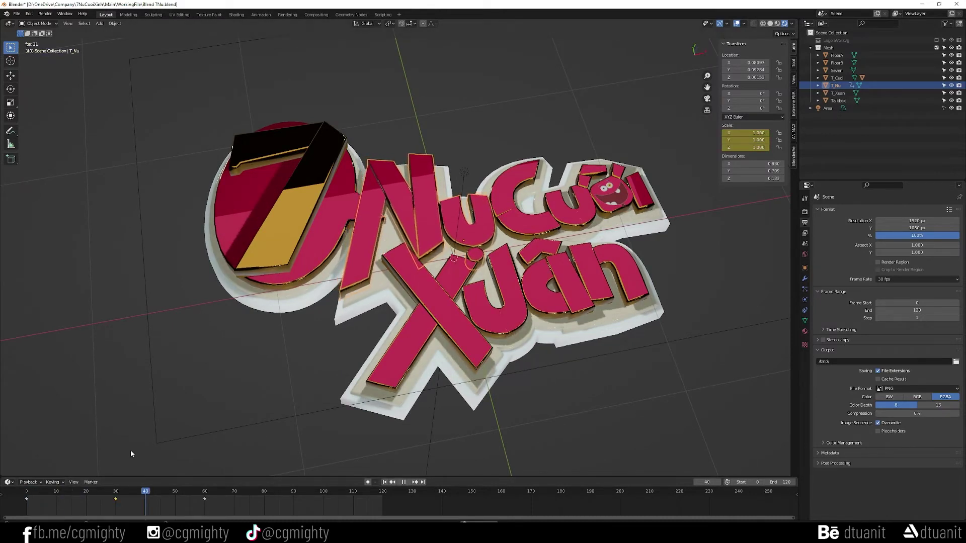
Switch the timeline to the Graph Editor and change the frame-30 key's interpolation
key(space)
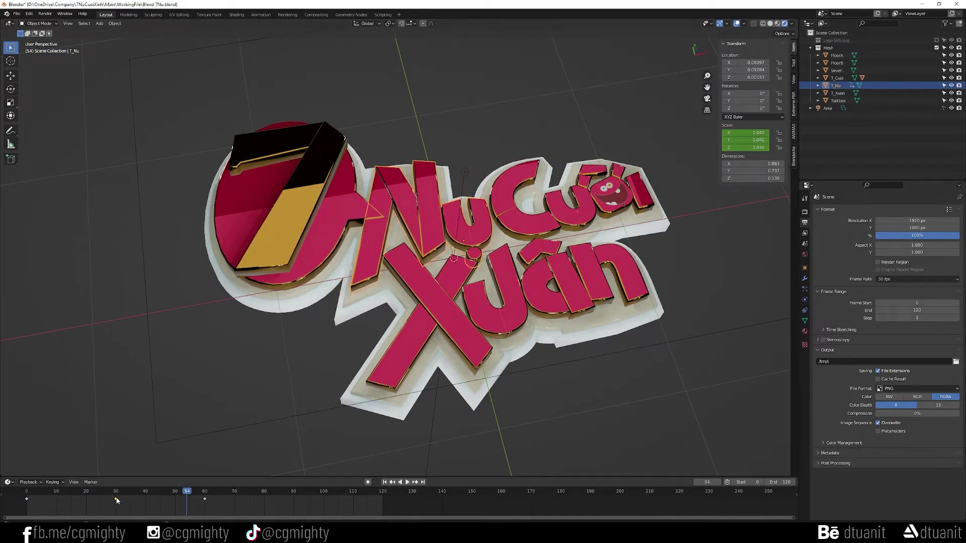
drag(123, 477, 124, 409)
click(9, 414)
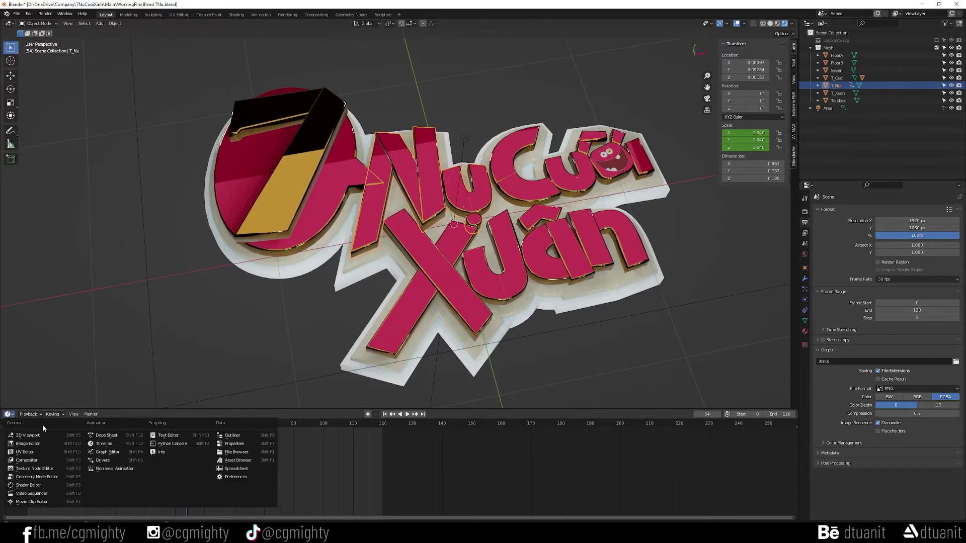
click(106, 452)
drag(239, 436, 303, 475)
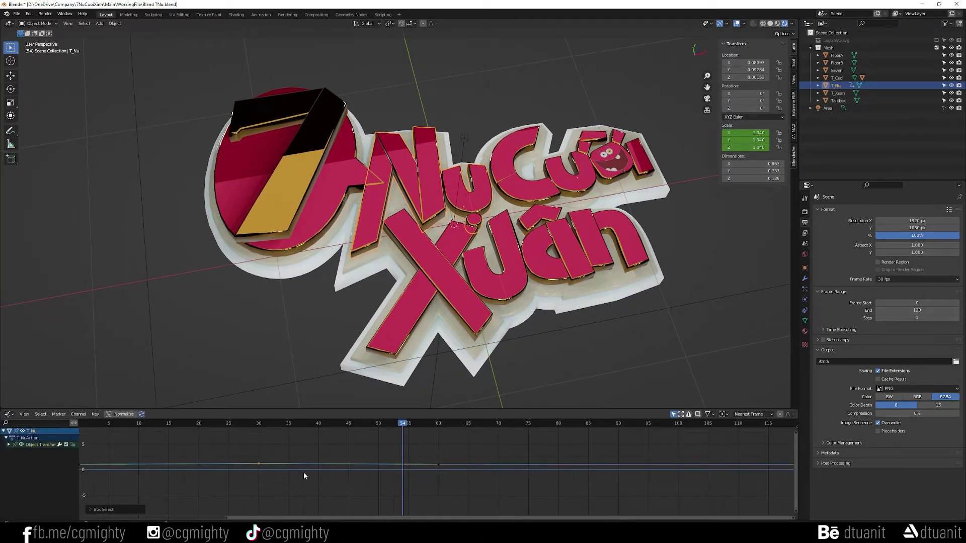
key(t)
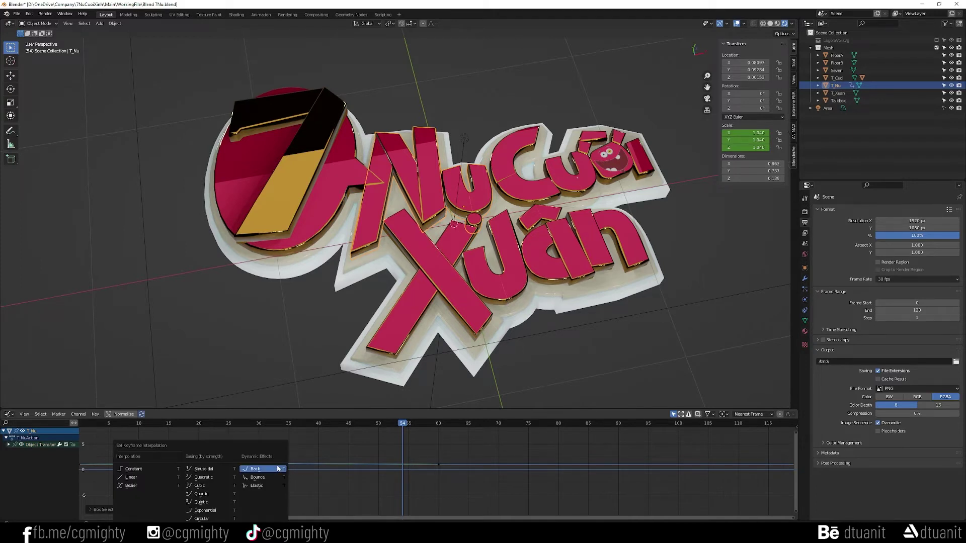
click(160, 485)
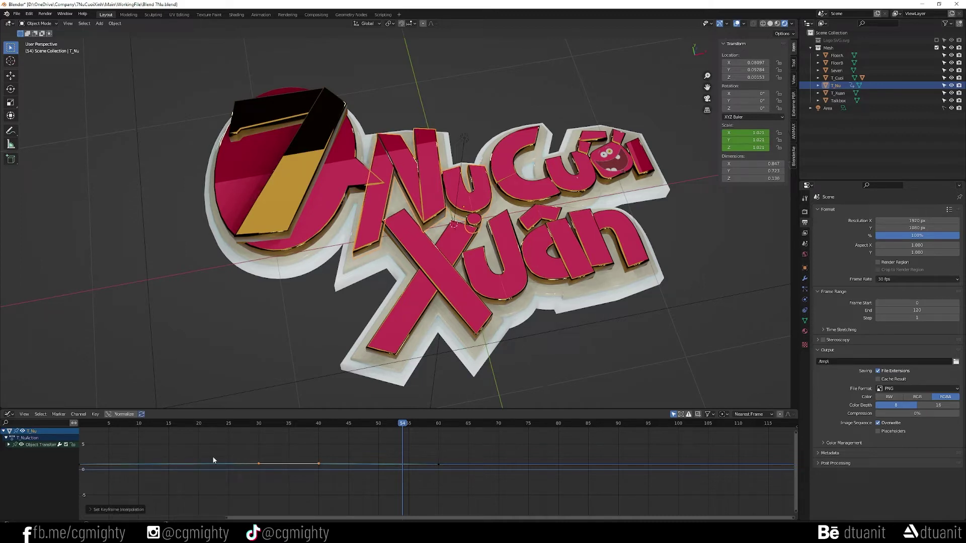
Expand the X, Y, Z scale curves and apply a new interpolation to all keys
scroll(216, 458, down, 2)
scroll(137, 458, down, 1)
drag(82, 448, 357, 470)
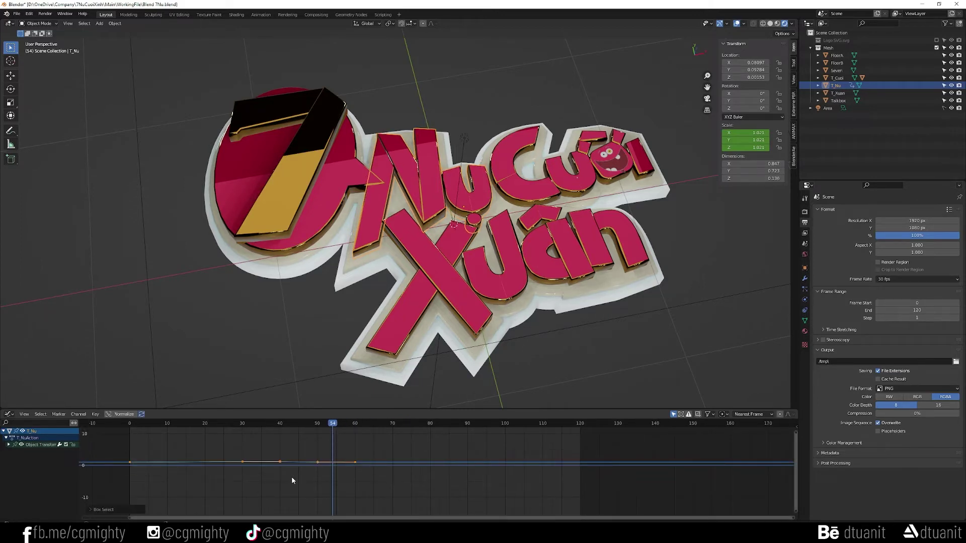
click(9, 445)
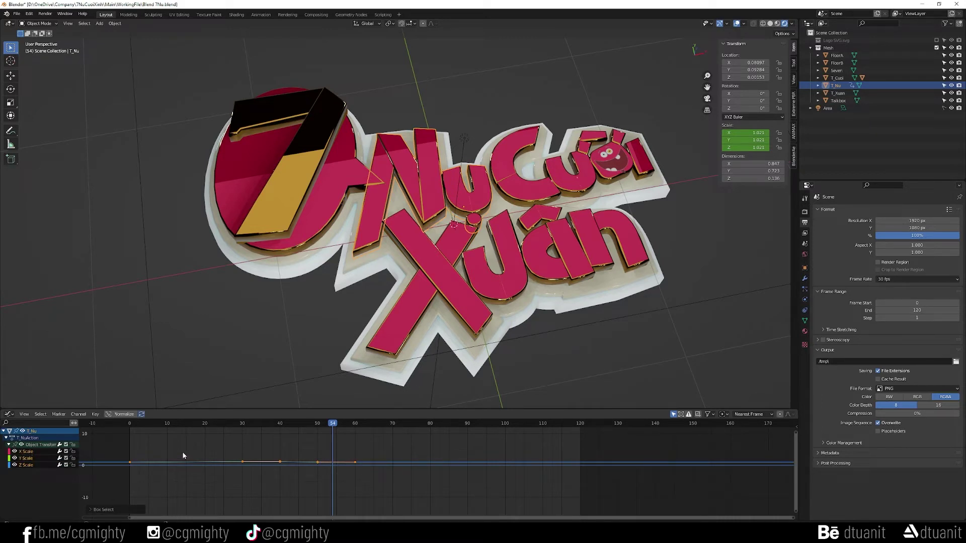
click(126, 448)
key(t)
click(168, 451)
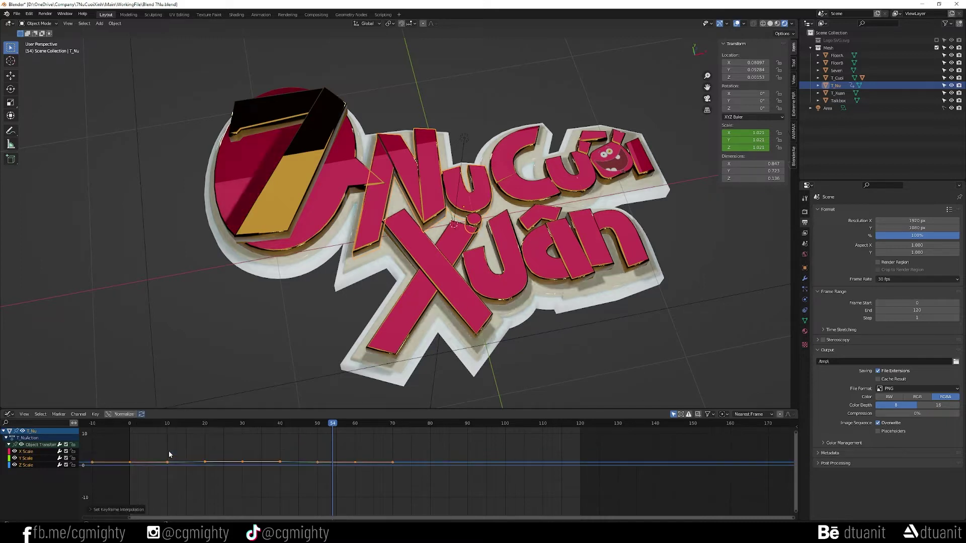
click(206, 453)
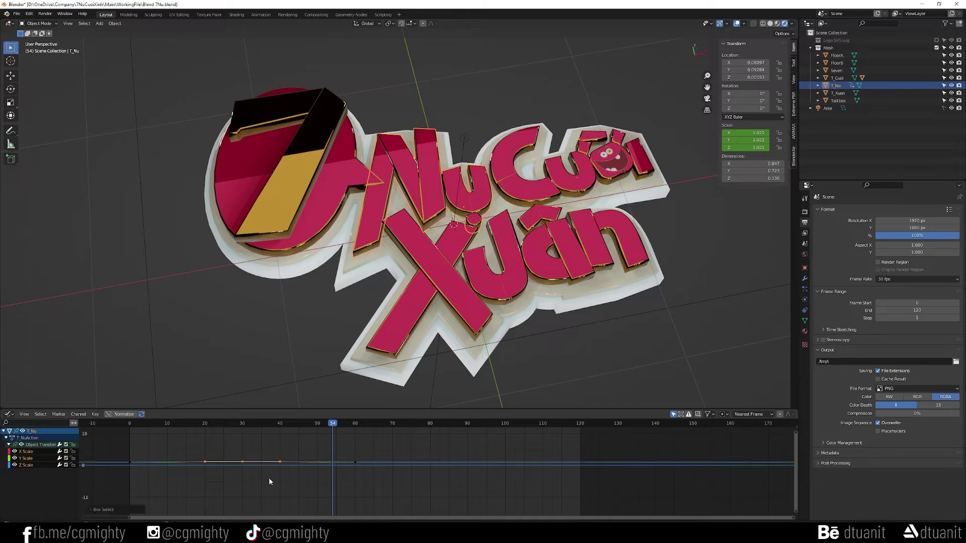
Fit the whole scale curve in view and play the animation from the start
drag(278, 483, 119, 445)
drag(348, 493, 377, 489)
key(Home)
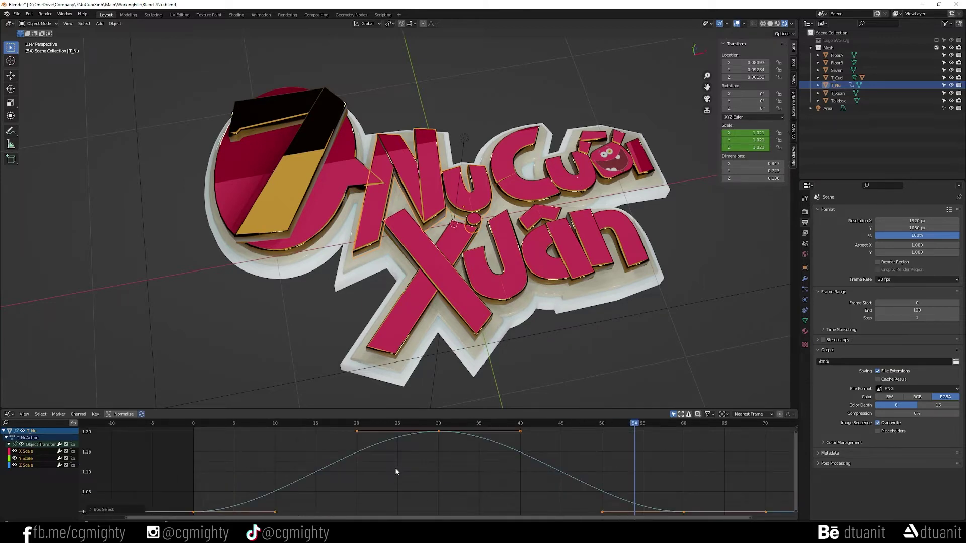
click(394, 467)
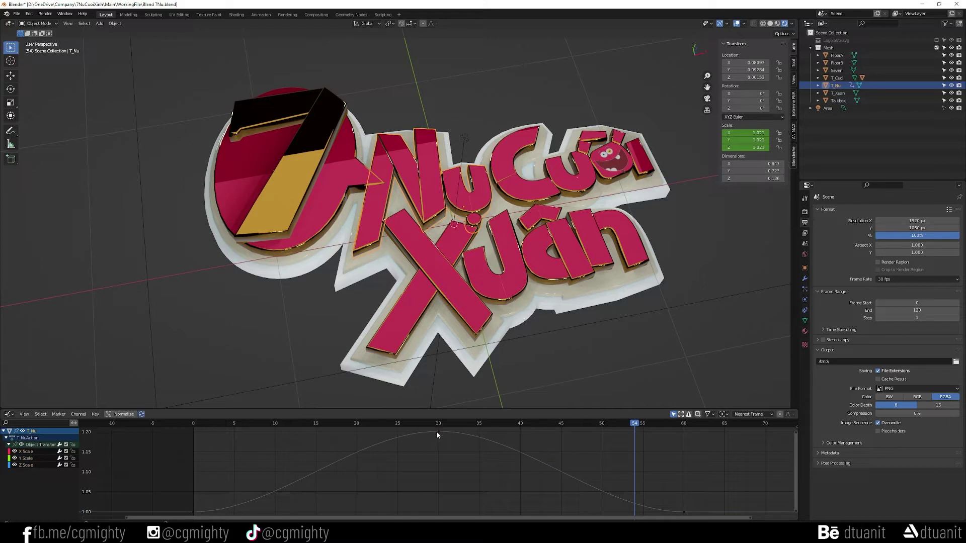
click(193, 423)
key(space)
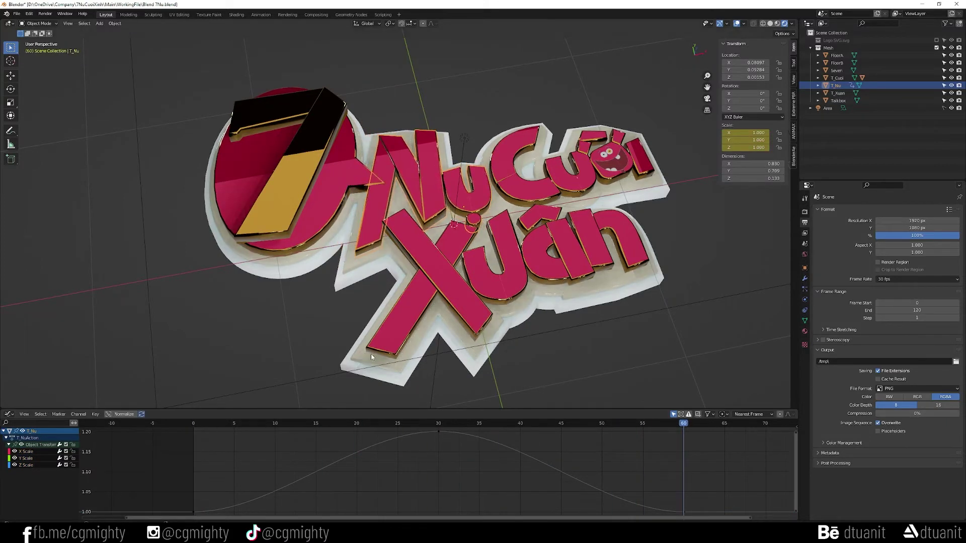
Link T_Nu's animation data onto T_Cuoi and scrub to preview the shared bounce
scroll(451, 273, down, 2)
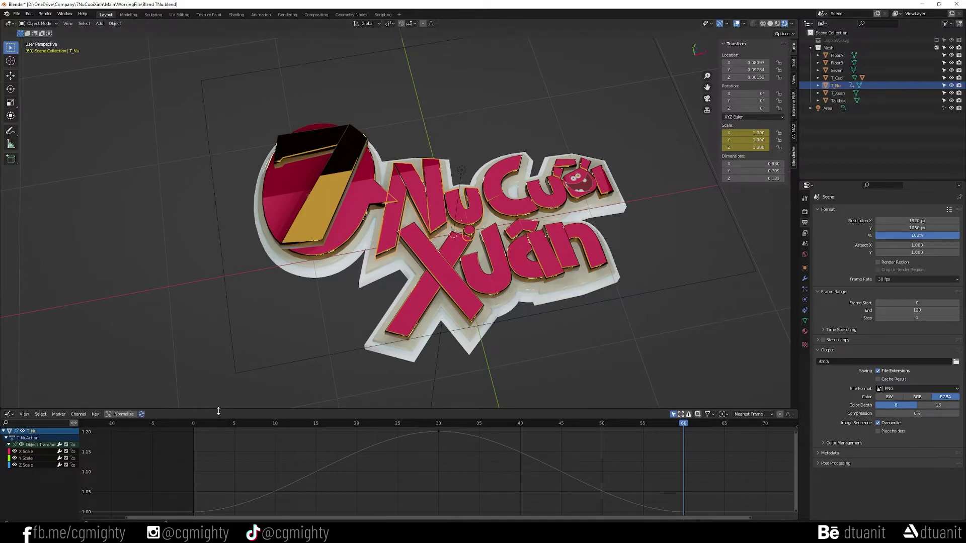
click(495, 207)
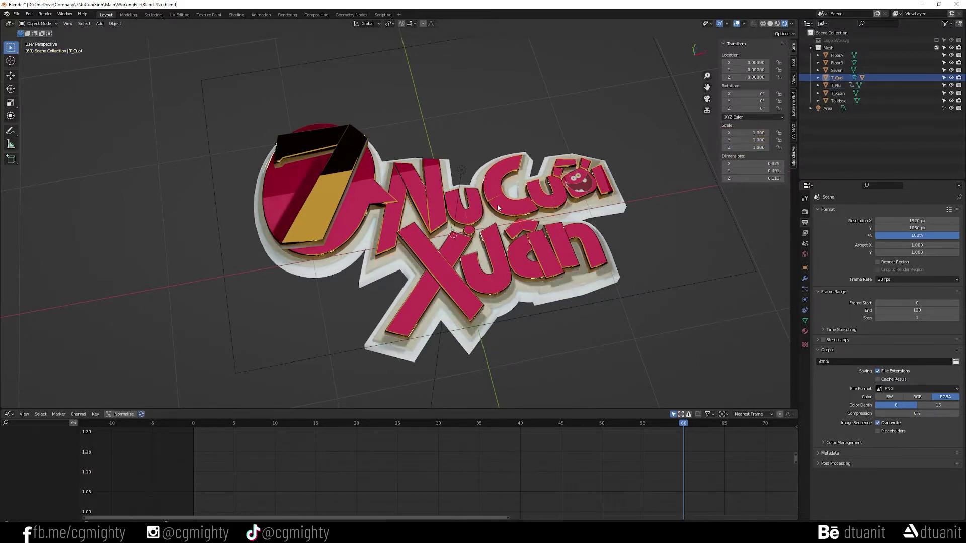
shift+click(466, 215)
key(ctrl+l)
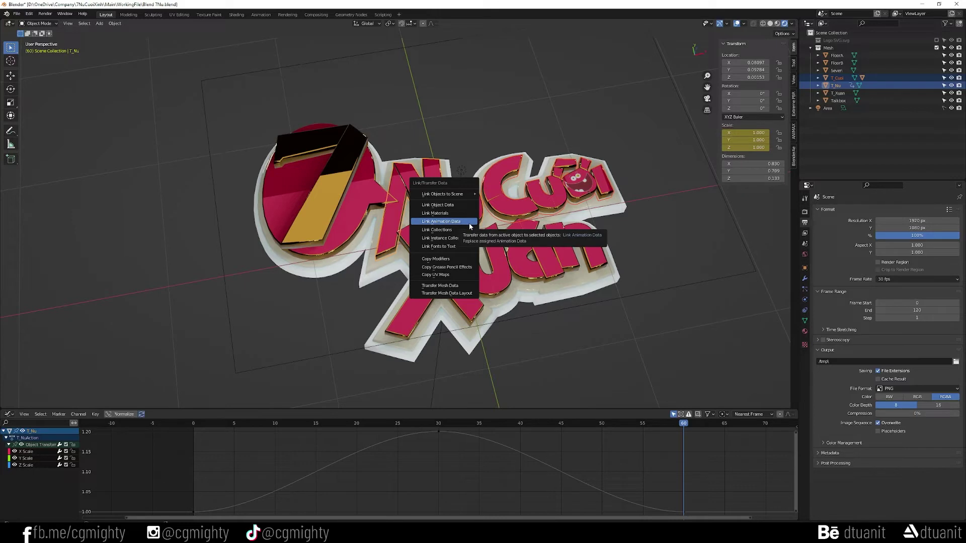
click(468, 222)
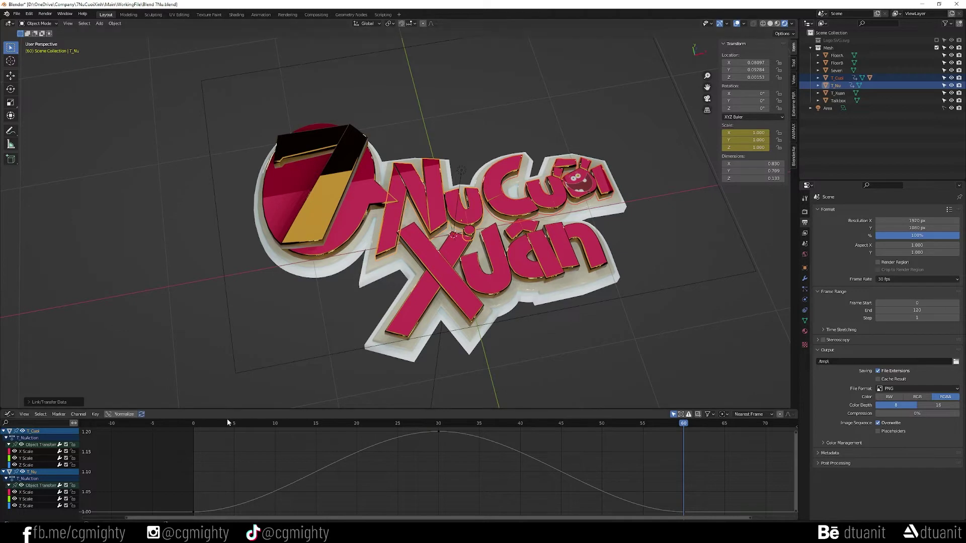
drag(227, 422, 619, 424)
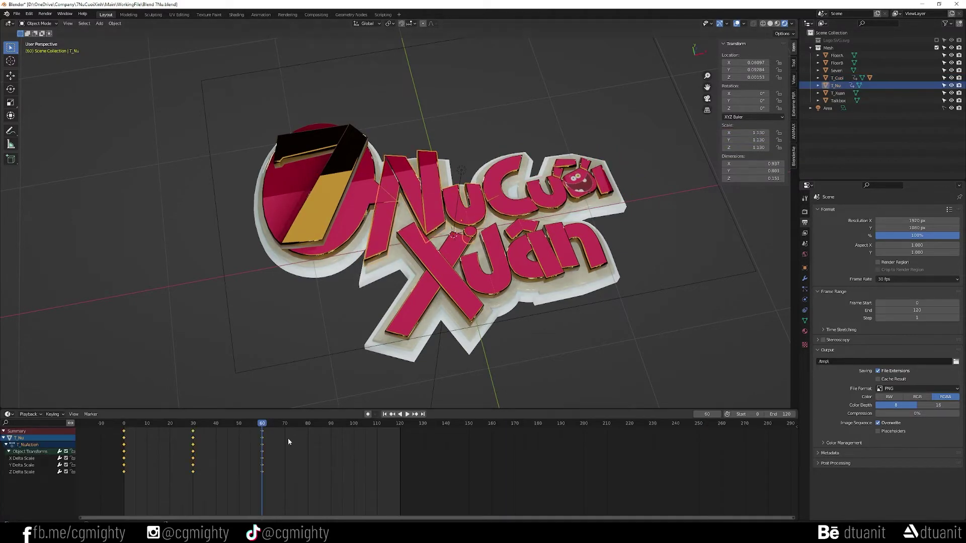
Make T_Cuoi's object animation single-user so it gets its own action
click(523, 197)
key(g)
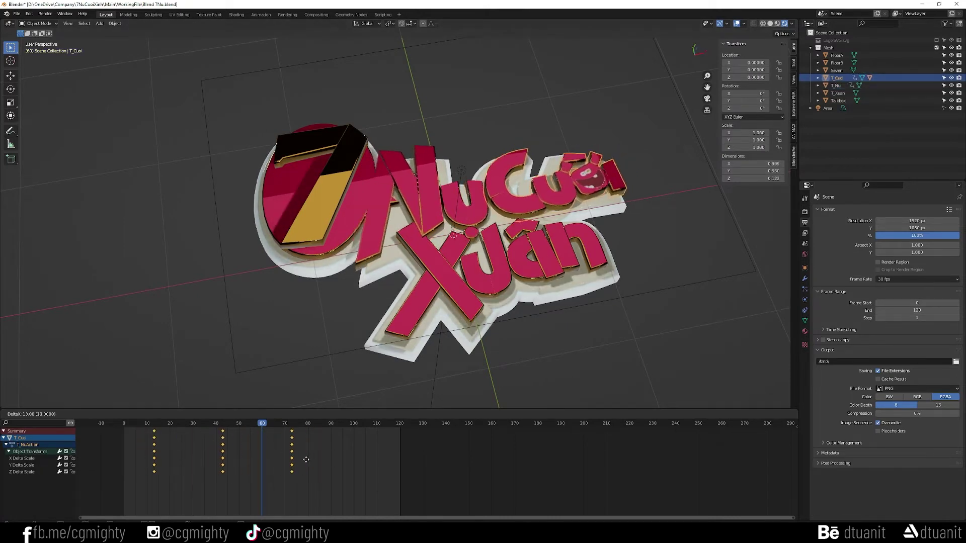
key(Escape)
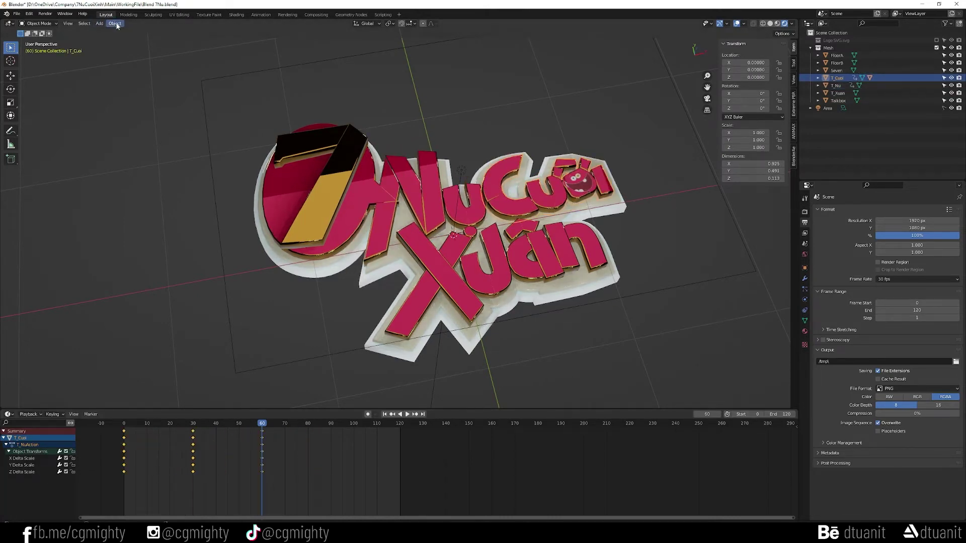
click(115, 24)
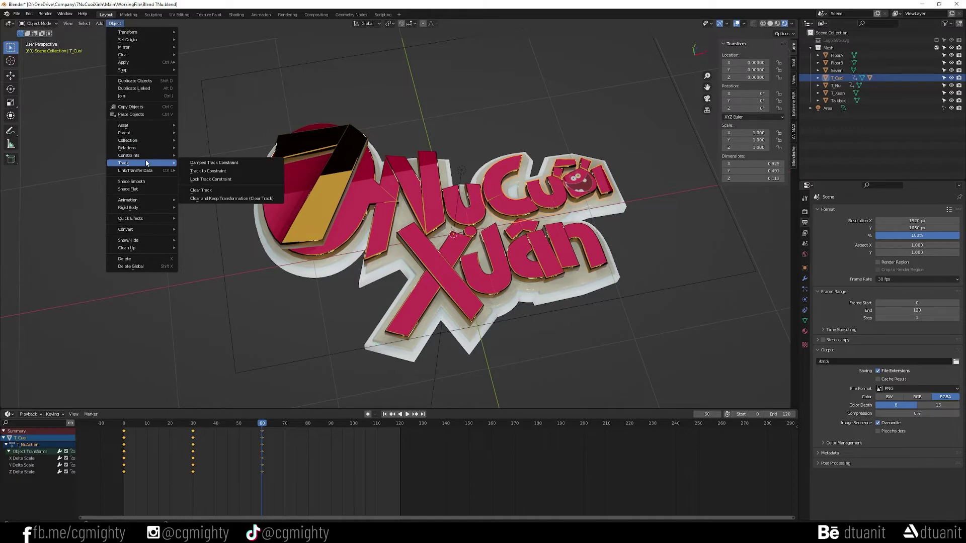
mouse_move(216, 173)
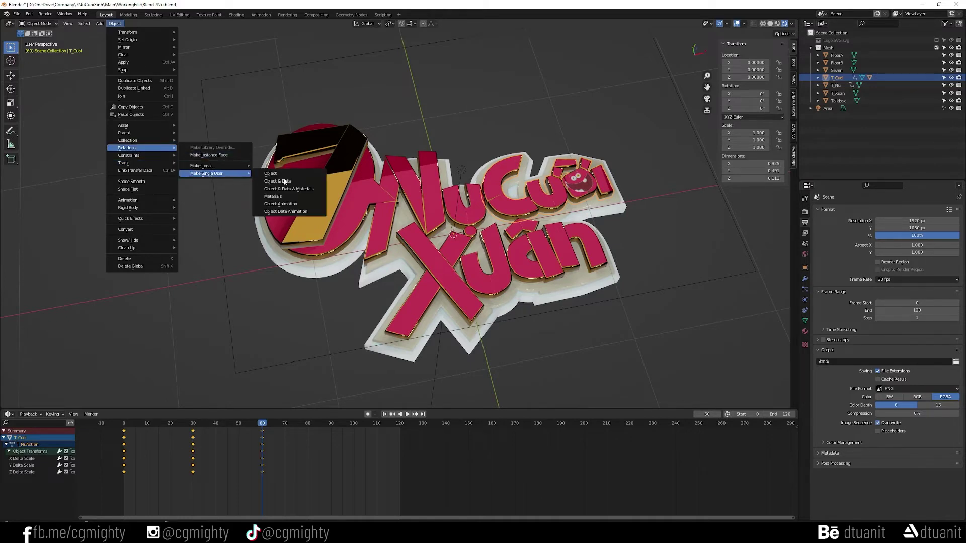
click(307, 206)
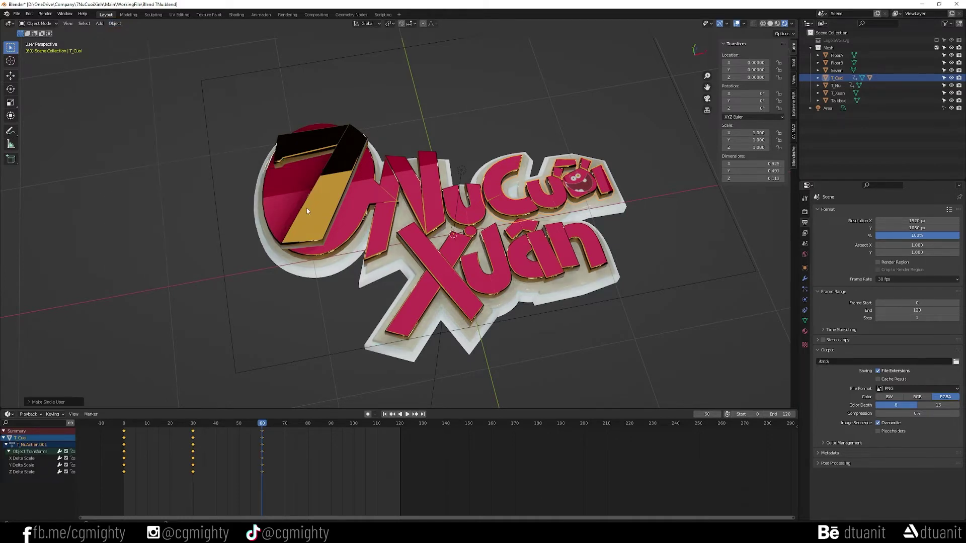
Shift T_Cuoi's scale keys 10 frames later to 10, 40, 70 and play
key(g)
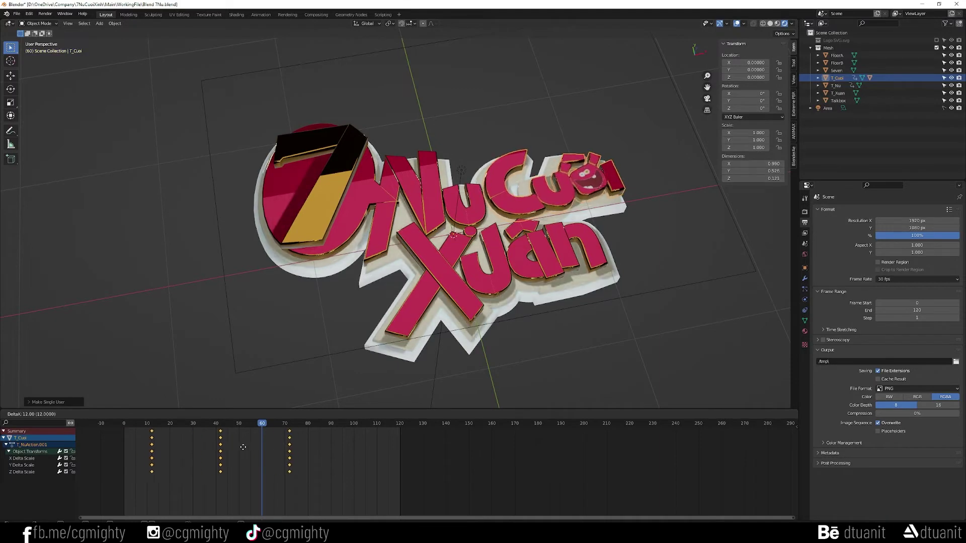
click(240, 450)
click(130, 418)
key(space)
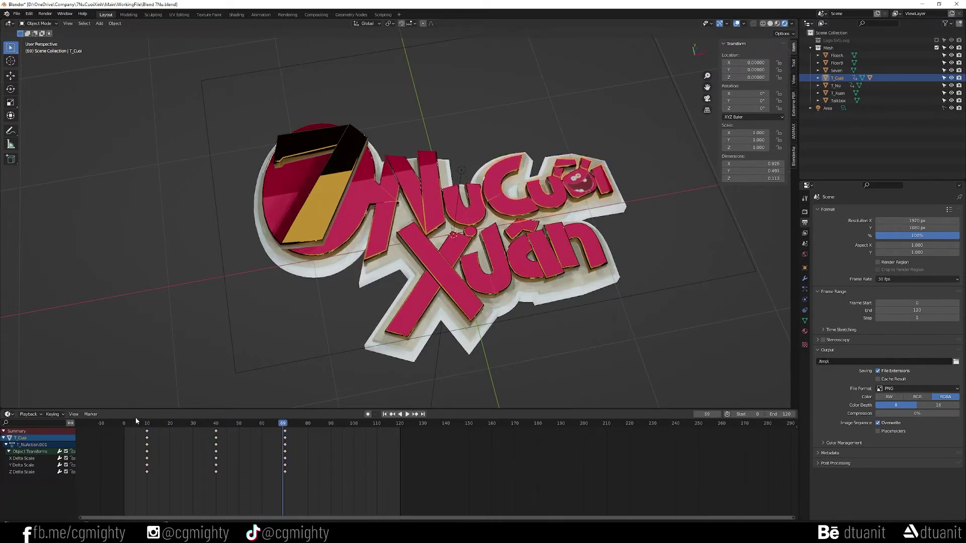
key(space)
click(467, 272)
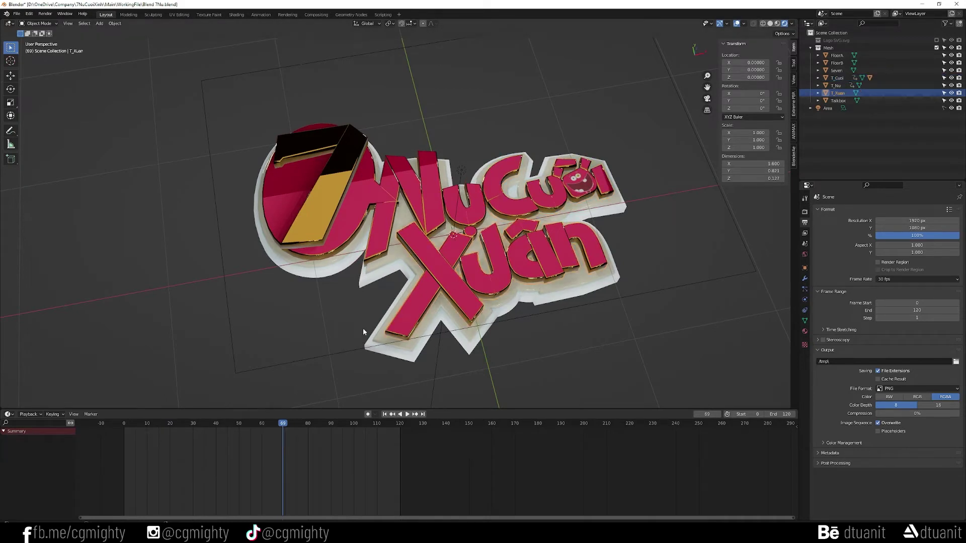
Link T_Nu's animation onto T_Xuan and make it a single-user copy
shift+click(427, 206)
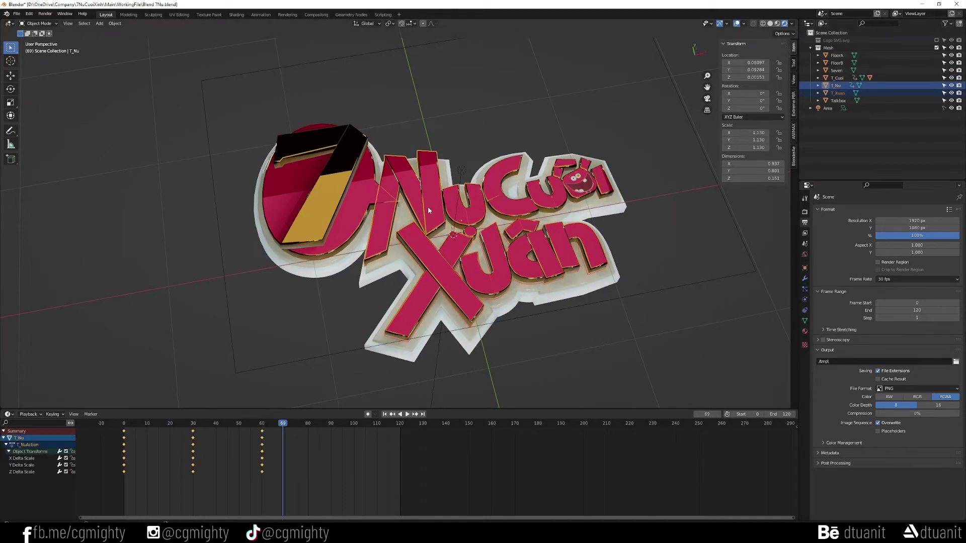
key(ctrl+l)
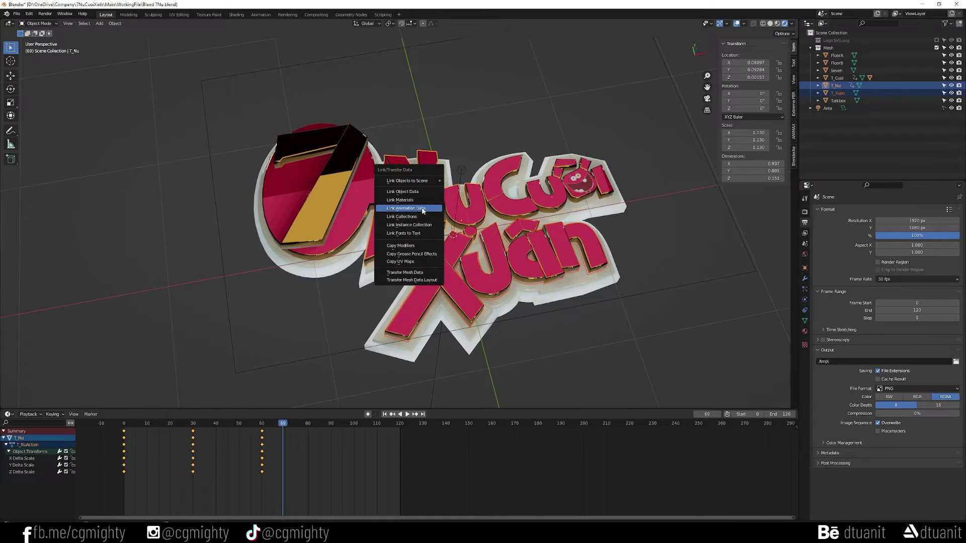
click(430, 210)
click(115, 23)
mouse_move(126, 148)
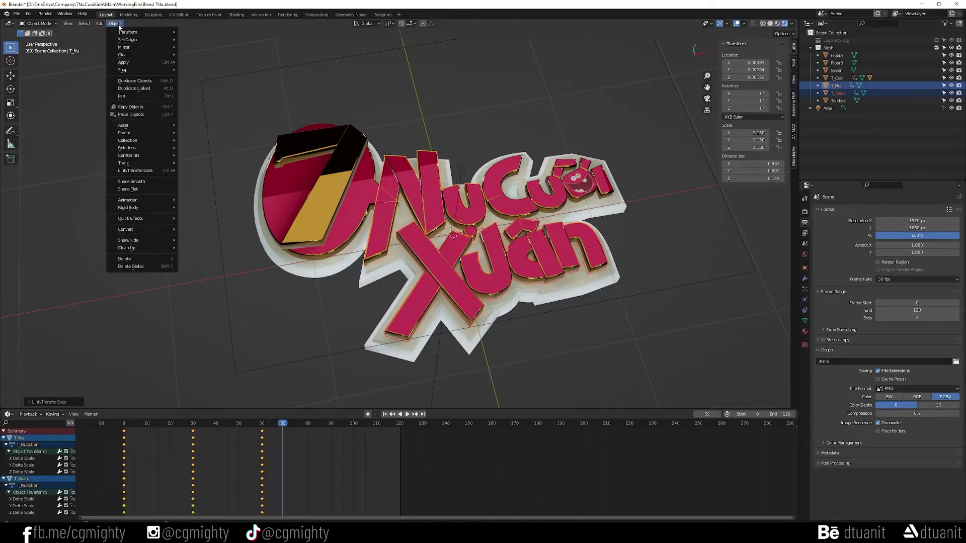
mouse_move(207, 174)
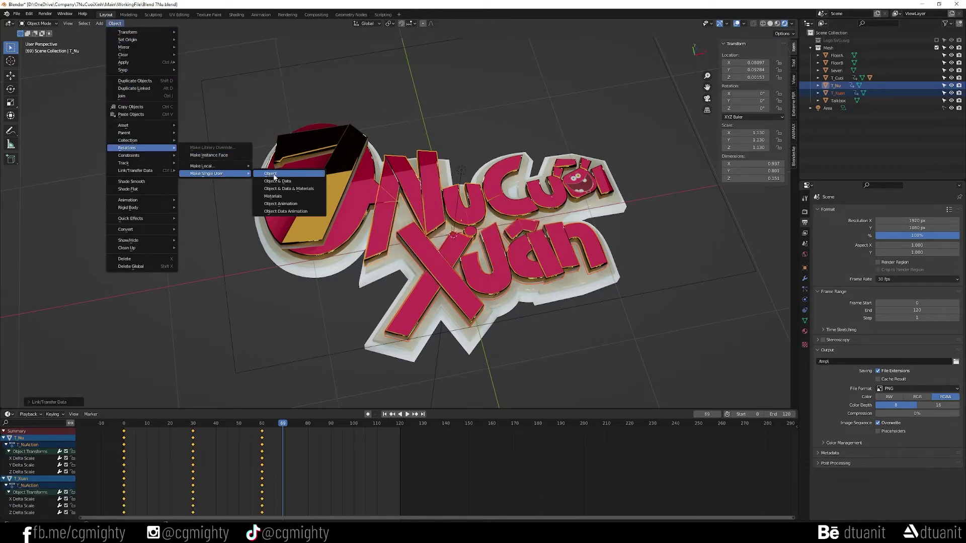
click(285, 204)
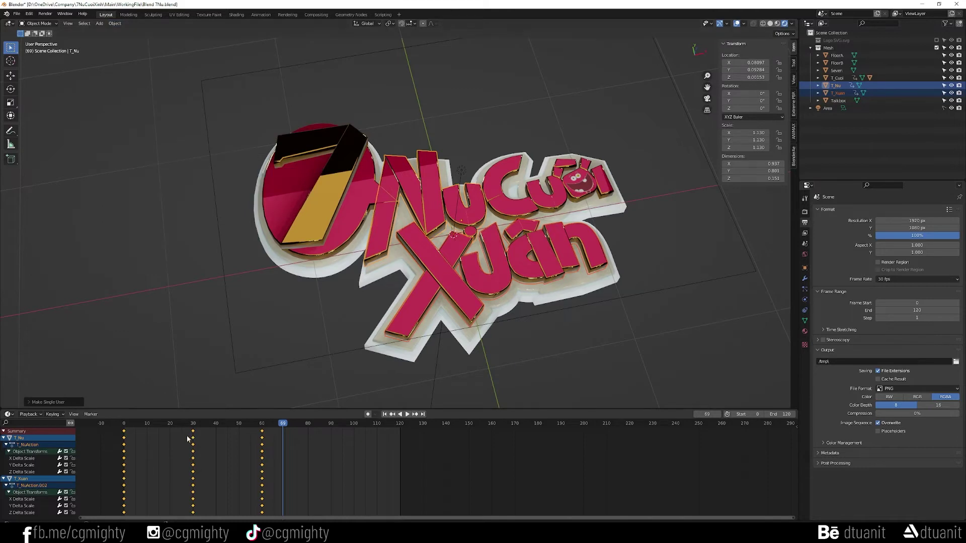
Shift T_Xuan's keys to frames 20, 50 and 80 and play to check the stagger
click(436, 267)
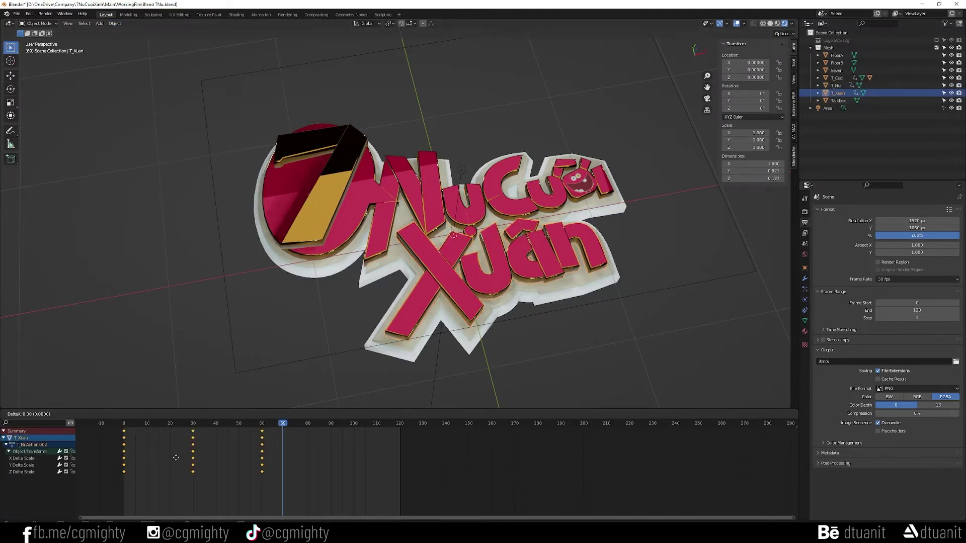
drag(121, 461, 167, 463)
key(shift+Left)
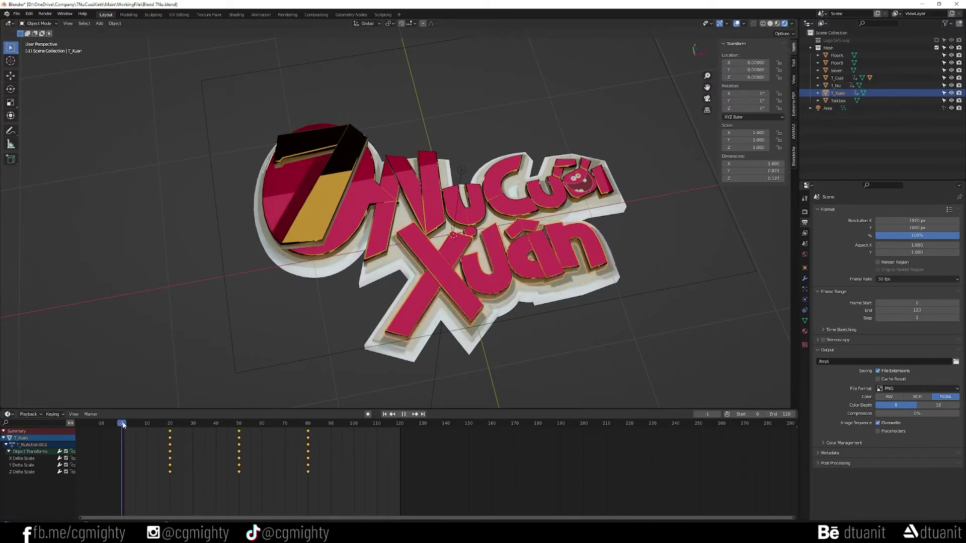
key(space)
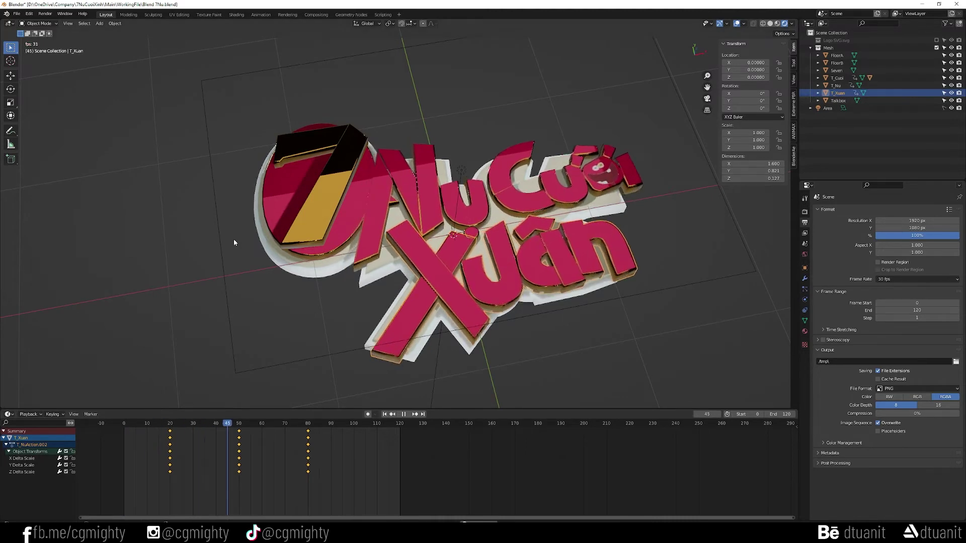
key(space)
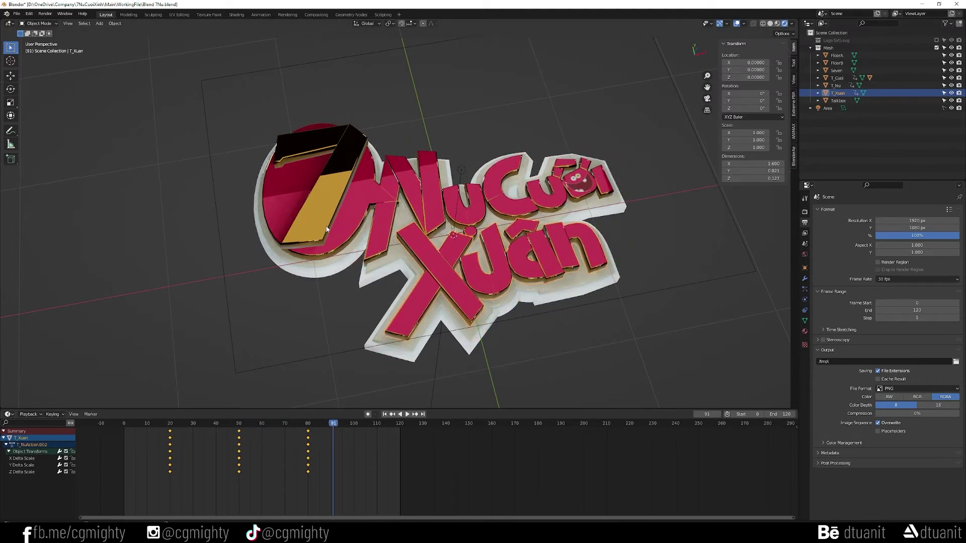
Select the Talkbox badge and the 7, with the 7 active
click(353, 180)
click(355, 185)
click(344, 170)
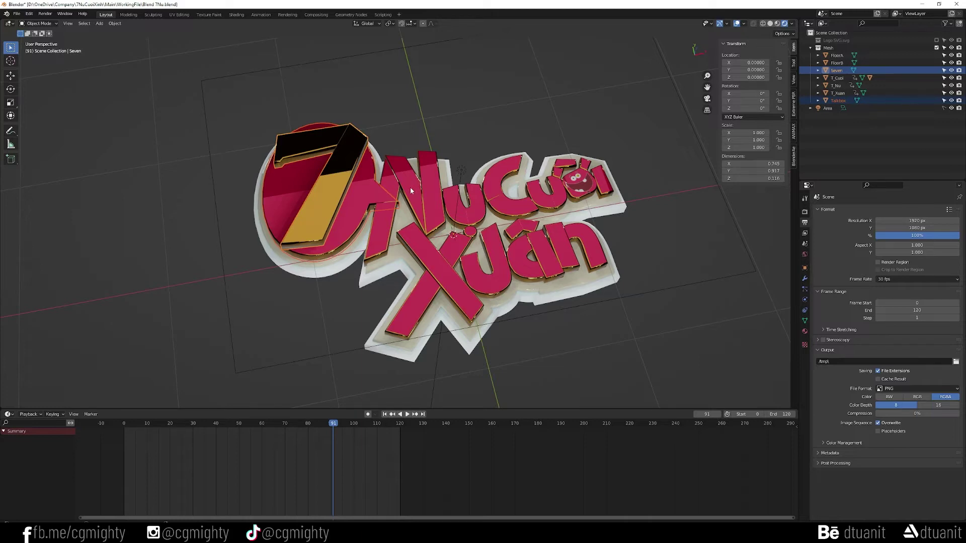
Join the Talkbox badge into Seven and set its origin to geometry
key(Delete)
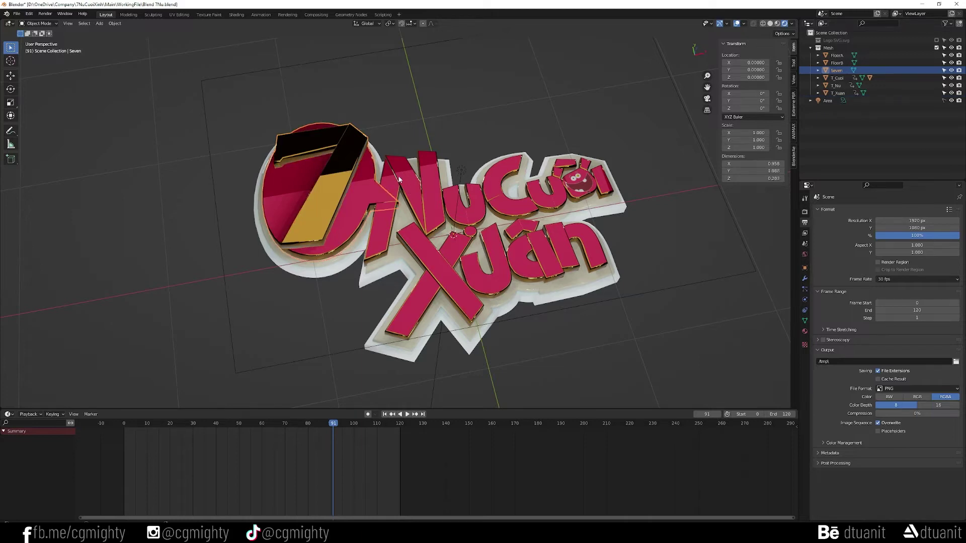
right_click(345, 188)
mouse_move(313, 185)
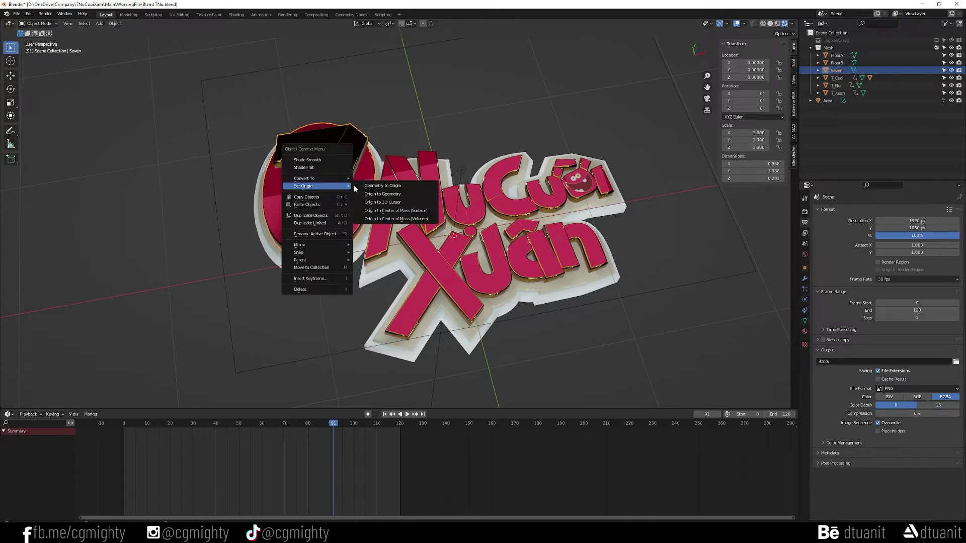
click(382, 194)
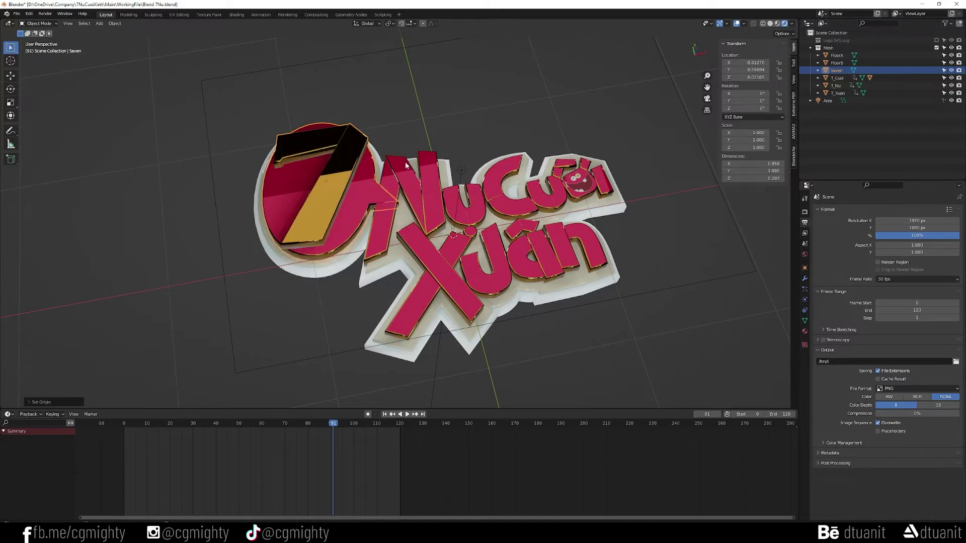
Link T_Nu's bounce animation onto Seven and make it a single-user copy
shift+click(406, 178)
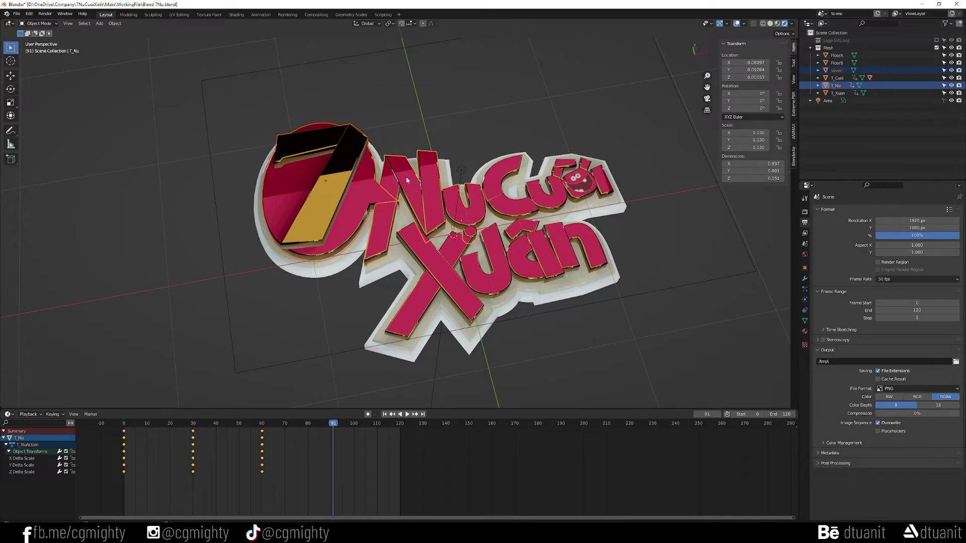
key(ctrl+l)
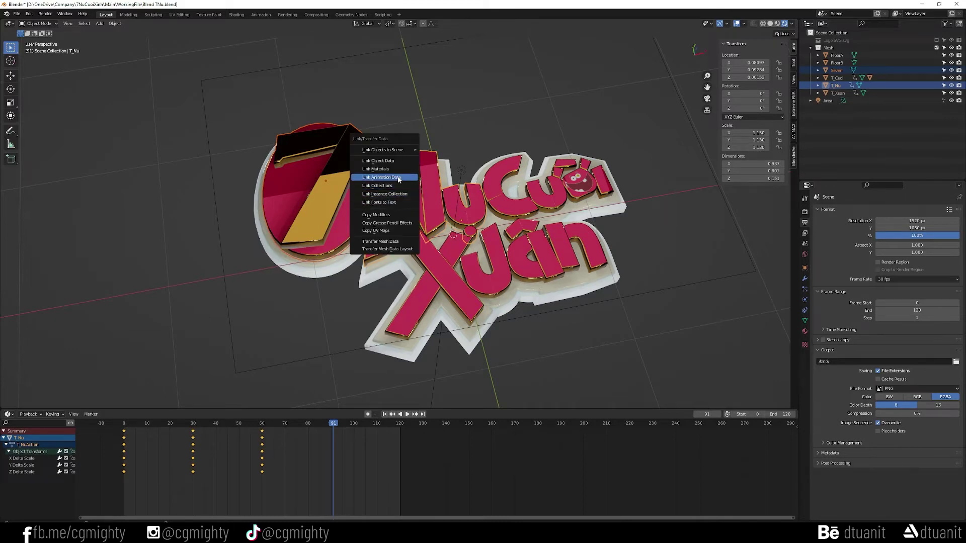
click(398, 178)
click(295, 223)
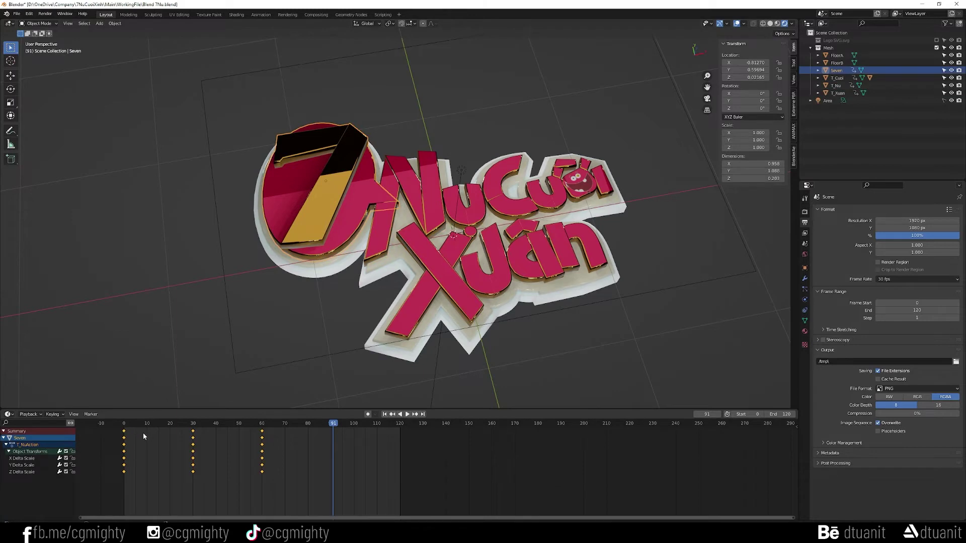
click(115, 23)
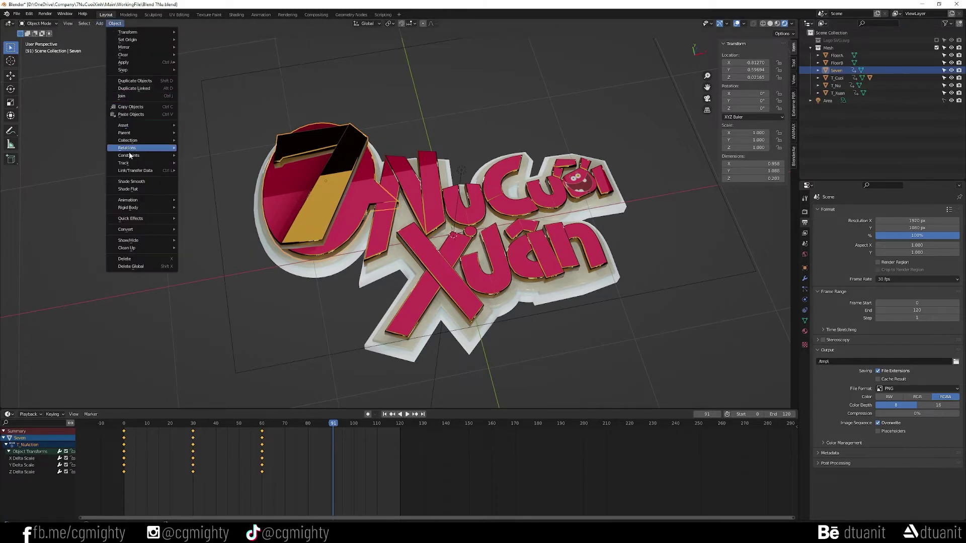
mouse_move(214, 174)
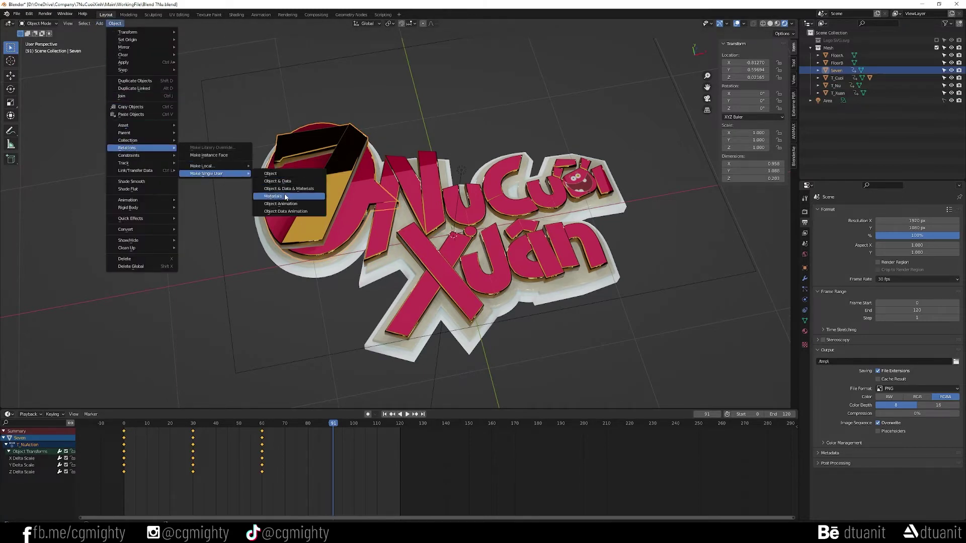
click(288, 204)
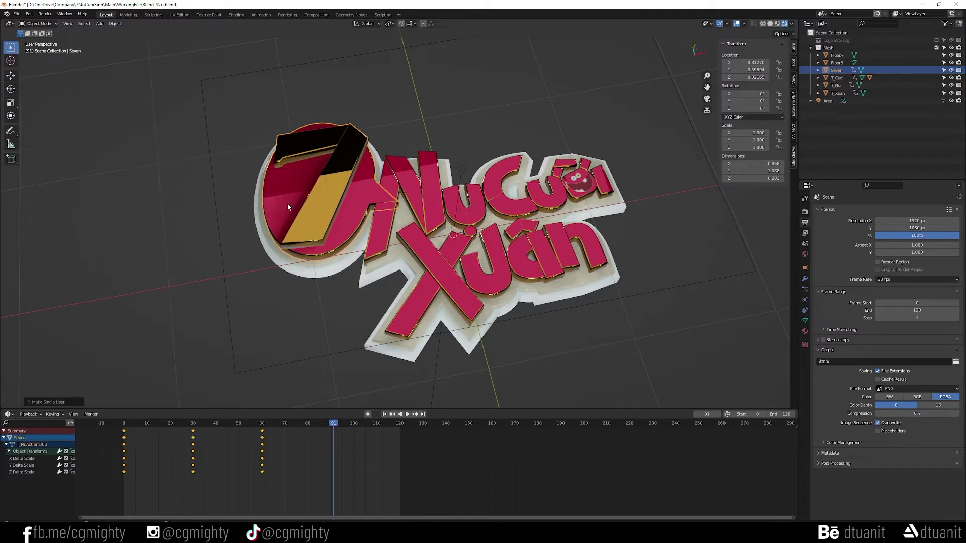
click(268, 309)
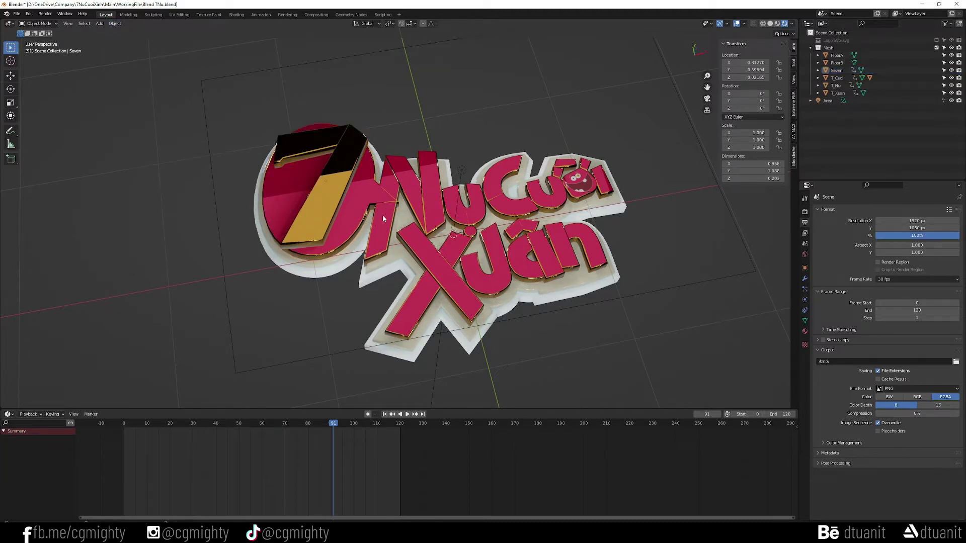
click(383, 215)
Enlarge the Dope Sheet and shift the T_Nu and T_Xuan keys 10 frames later
shift+click(506, 197)
shift+click(459, 274)
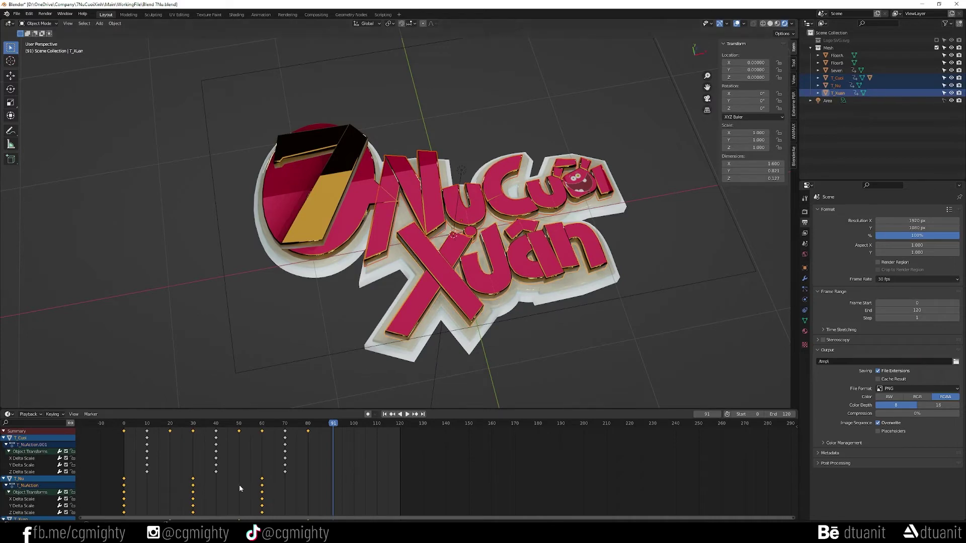
click(234, 406)
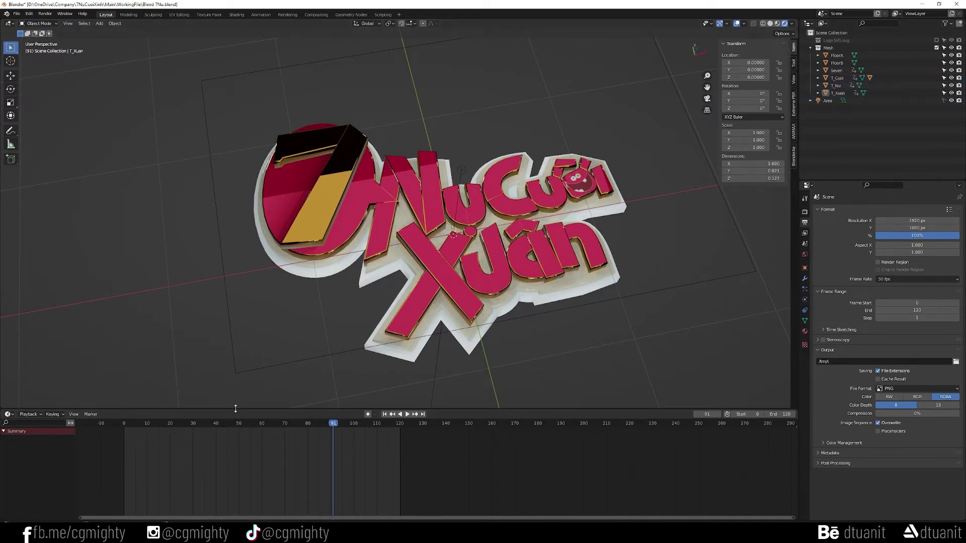
drag(235, 408, 255, 308)
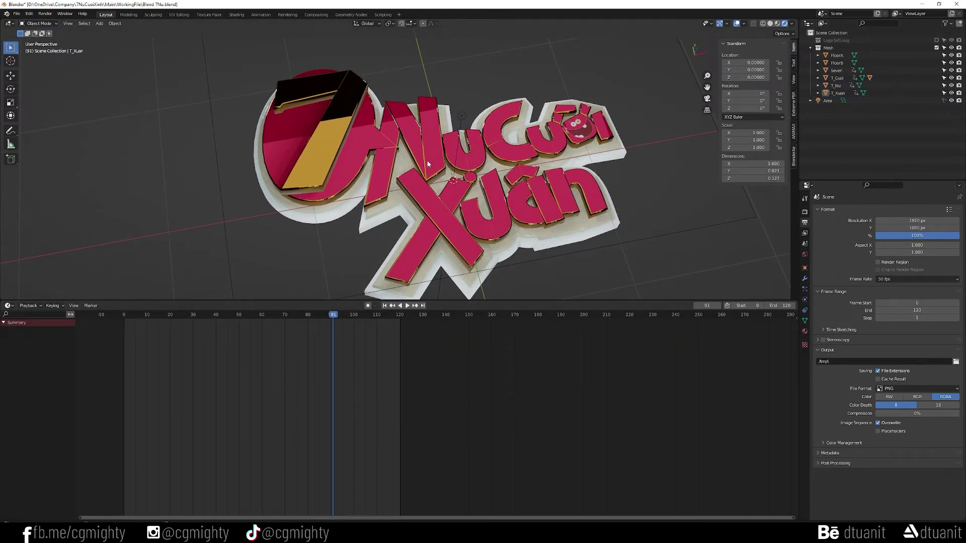
click(475, 218)
shift+click(458, 152)
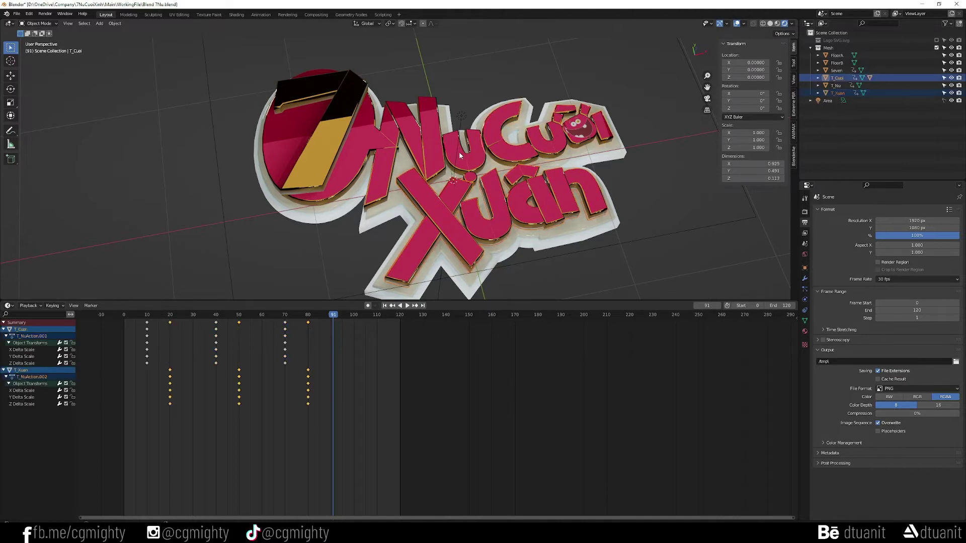
shift+click(459, 154)
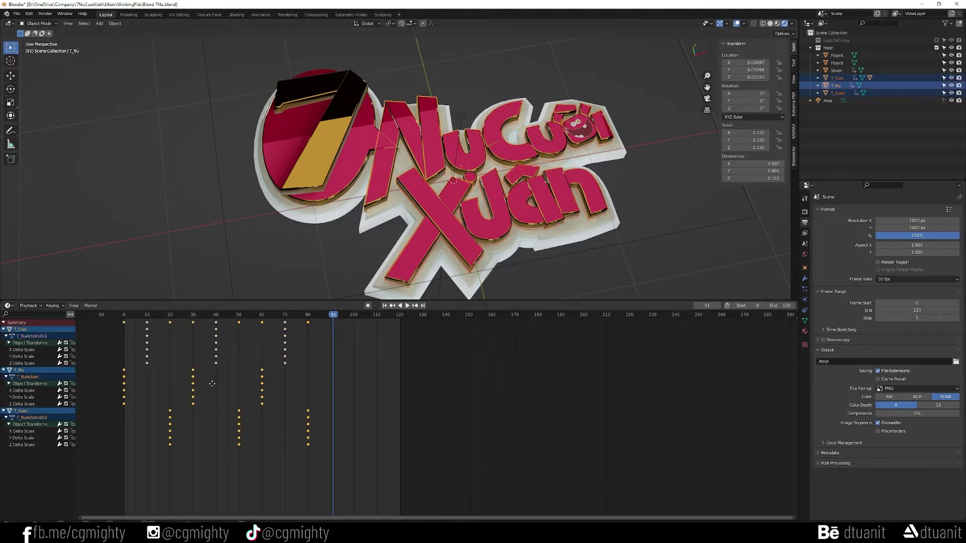
key(g)
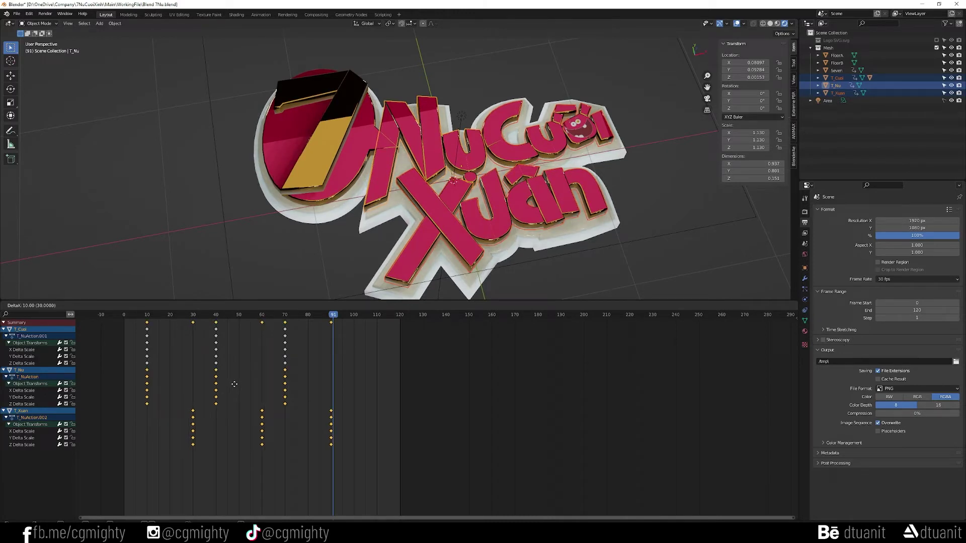
click(234, 384)
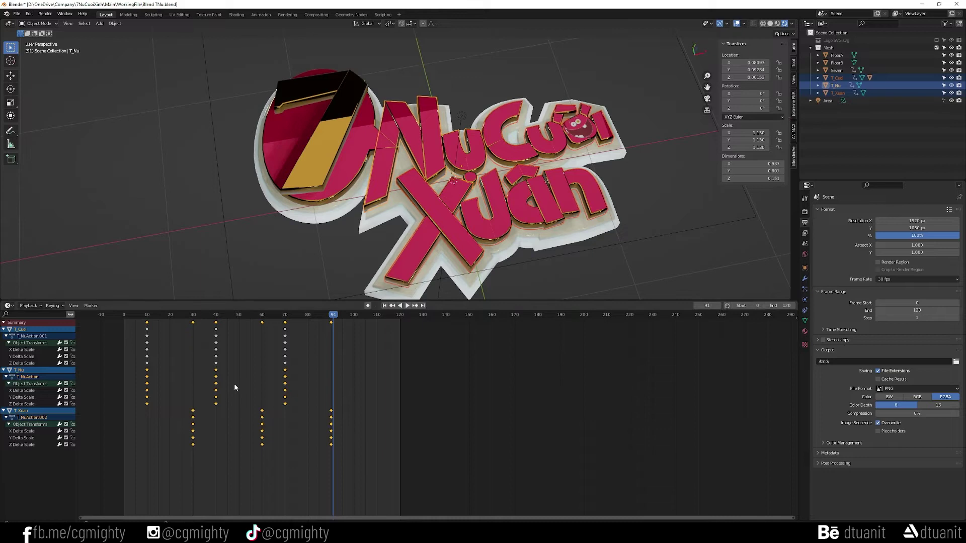
Play from an early frame to preview the staggered bounces, then reselect T_Cuoi and T_Xuan
click(357, 143)
drag(136, 315, 124, 315)
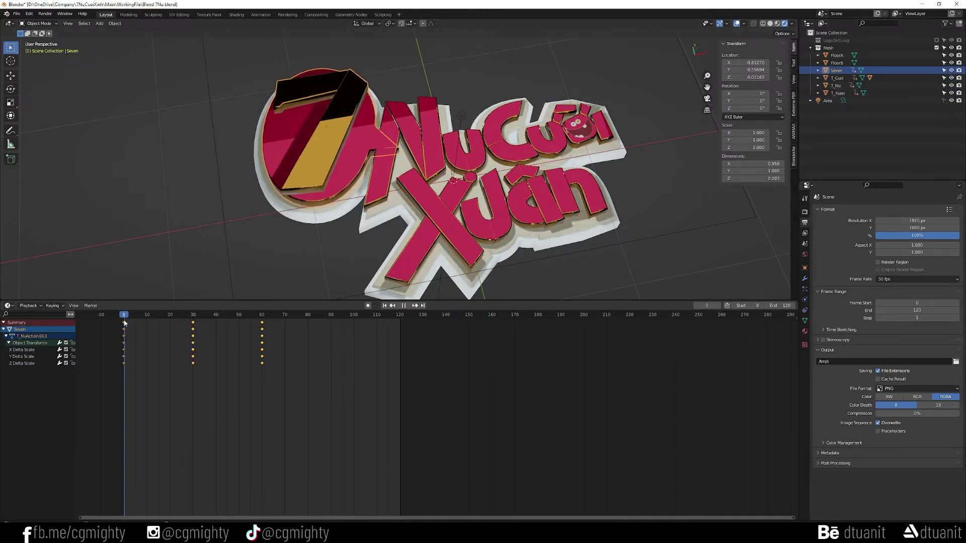
key(space)
key(space)
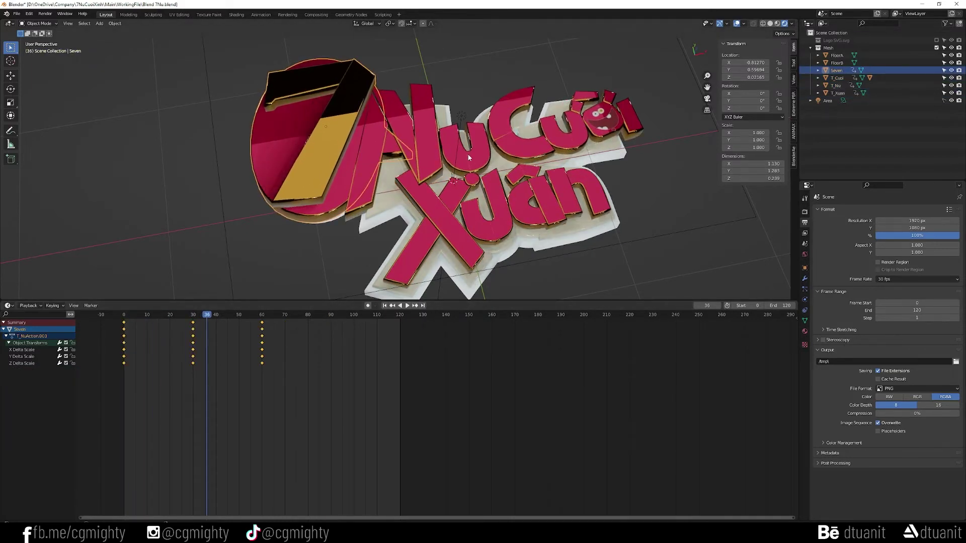
click(524, 153)
shift+click(513, 209)
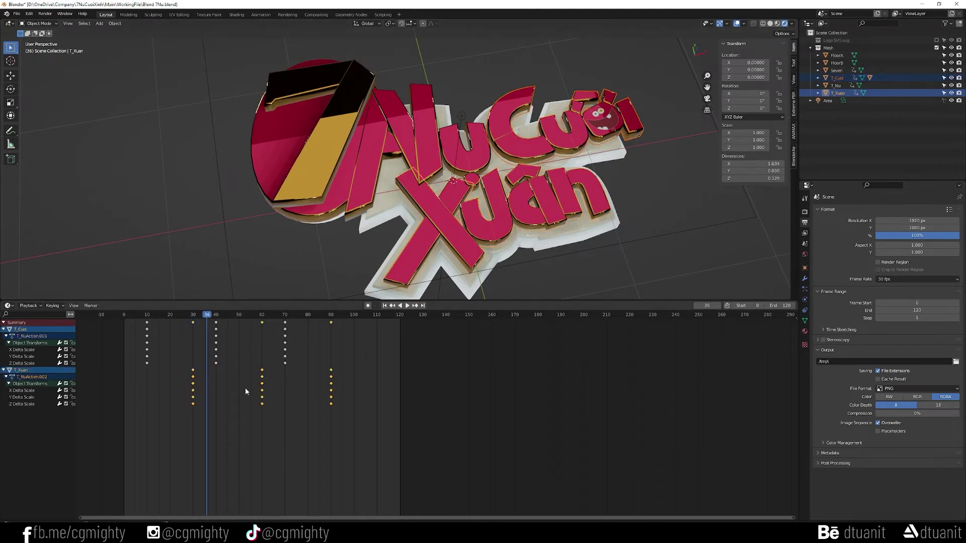
click(629, 261)
click(543, 156)
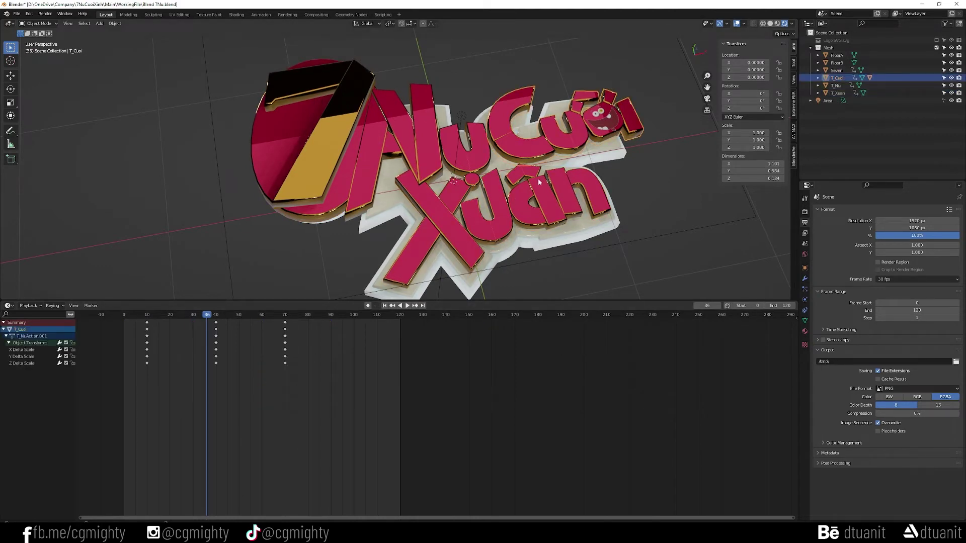
shift+click(438, 251)
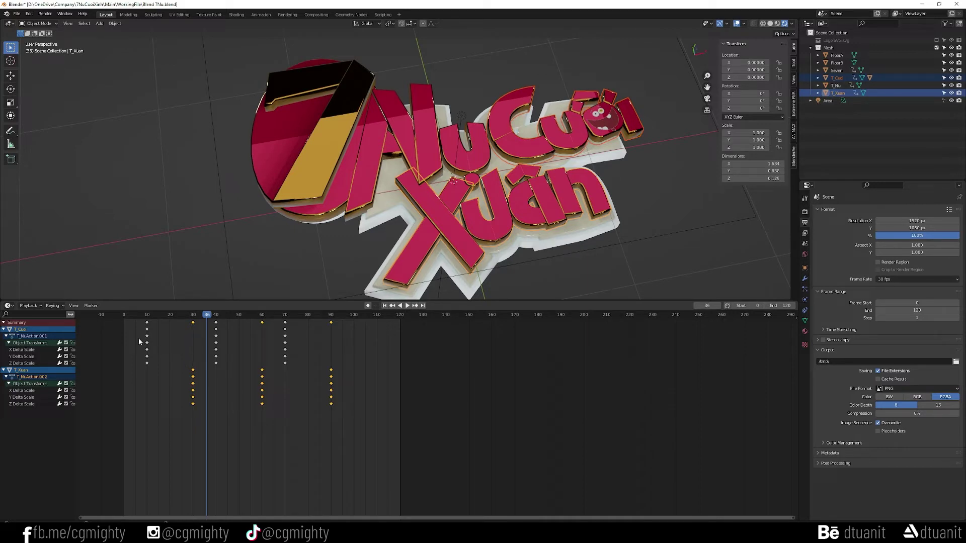
Shift T_Cuoi's bounce keyframes 10 frames later, to frames 20, 50 and 80
click(520, 146)
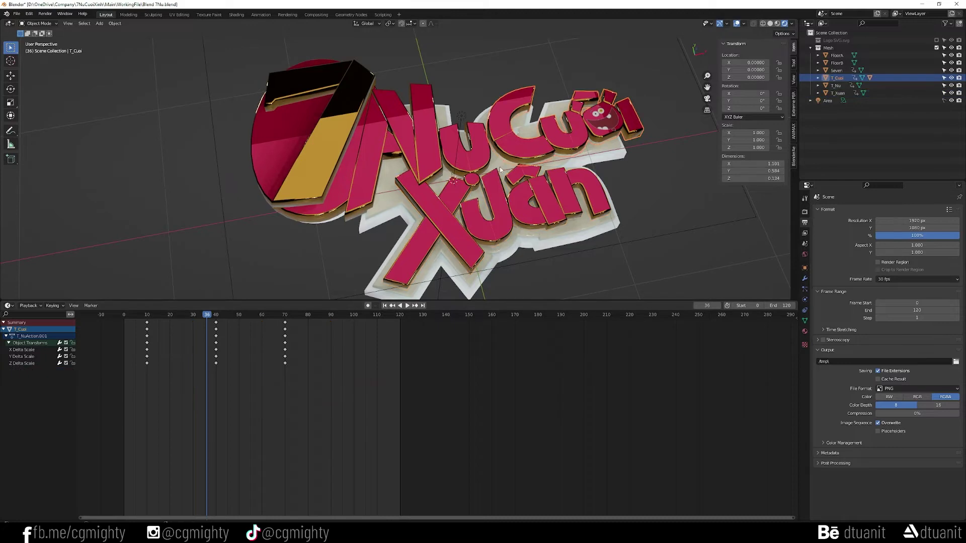
drag(133, 320, 329, 385)
key(g)
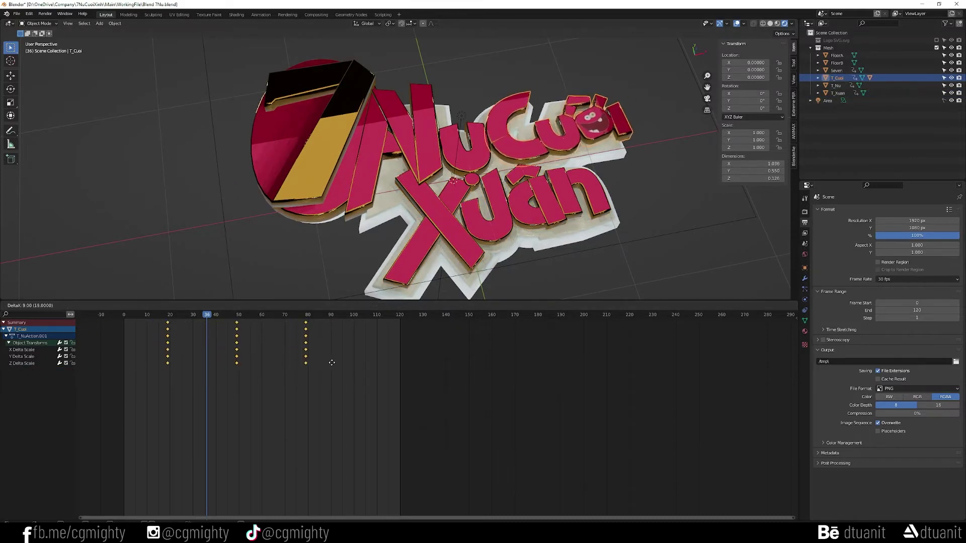
click(329, 360)
Select T_Xuan, rewind to the first frame, and briefly play the staggered bounce
click(451, 213)
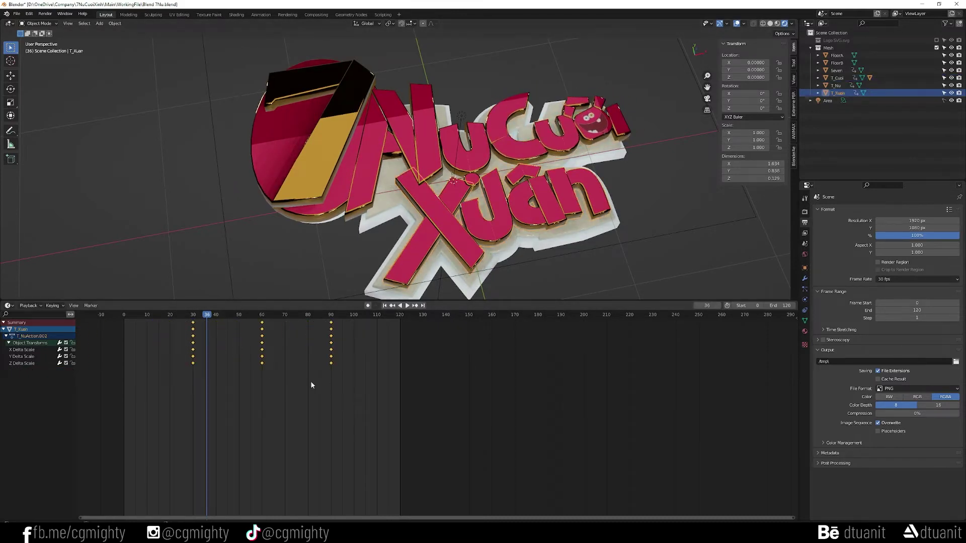
click(124, 316)
key(space)
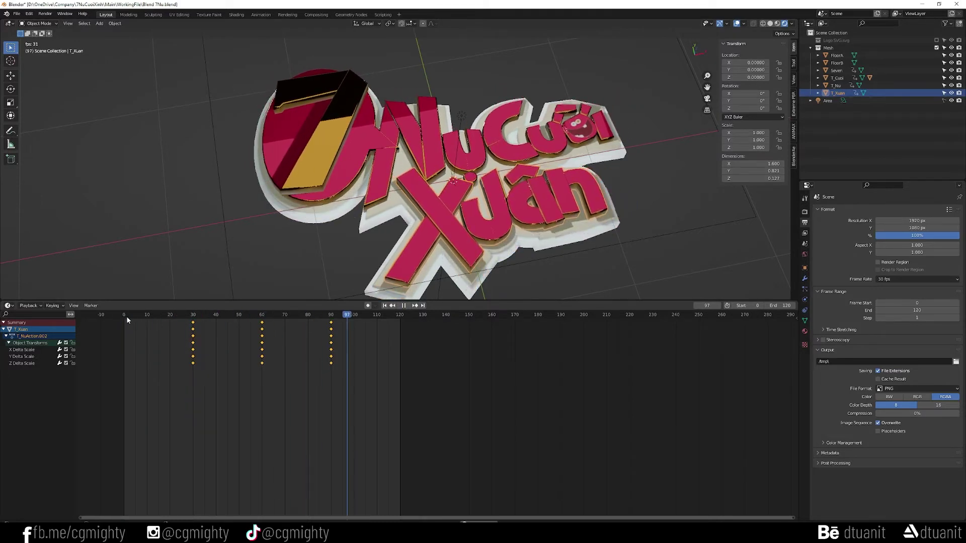
key(space)
Check the keyframes of T_Nu, T_Xuan and Seven, then replay and zoom out to the whole logo
click(451, 153)
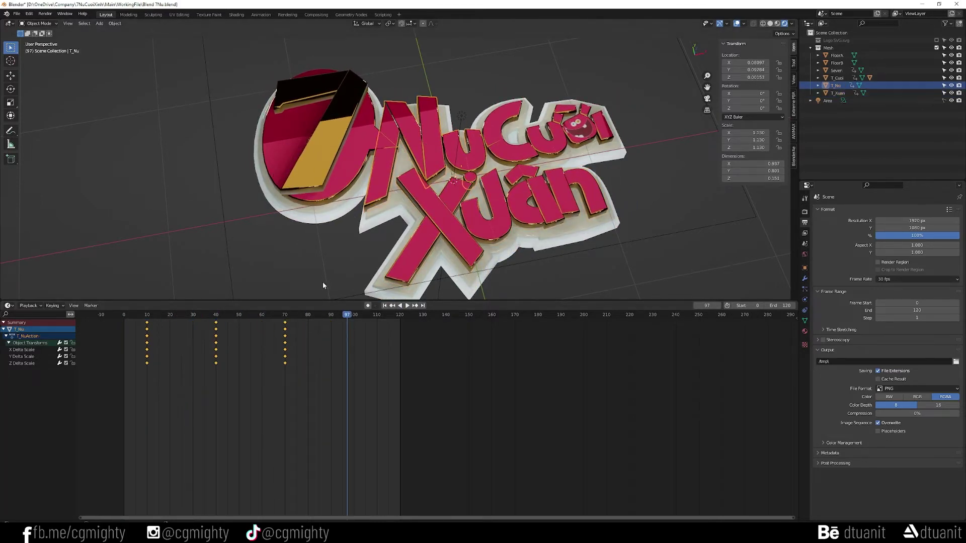
click(470, 188)
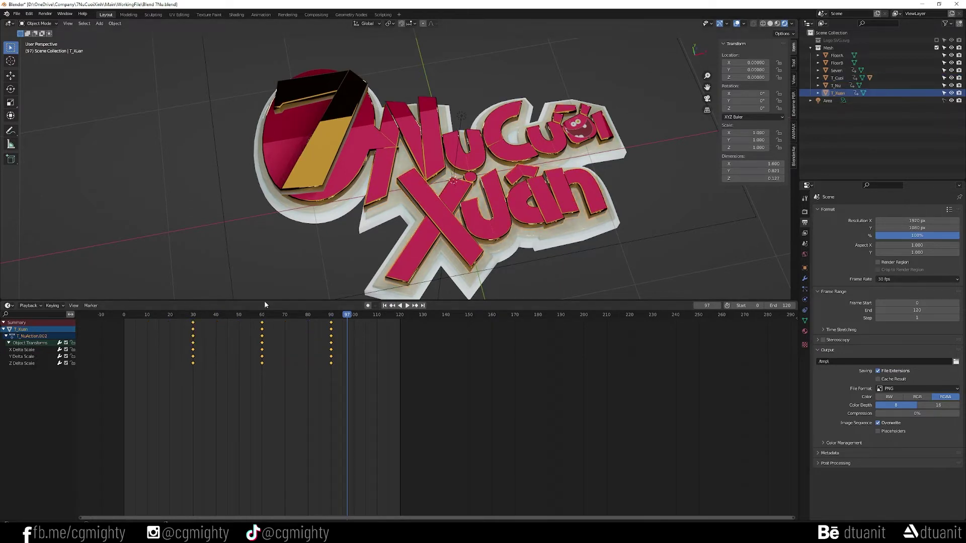
click(310, 177)
key(shift+Left)
key(space)
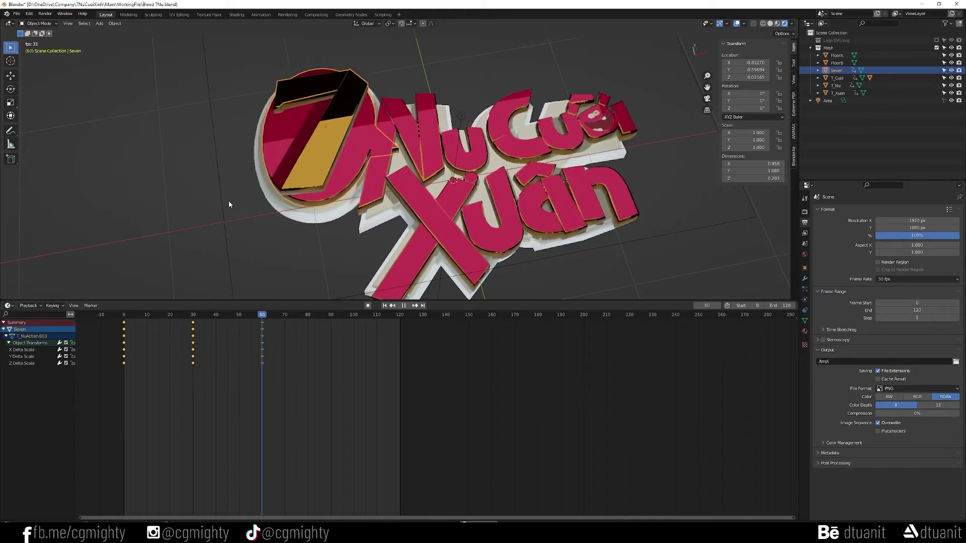
key(space)
click(255, 240)
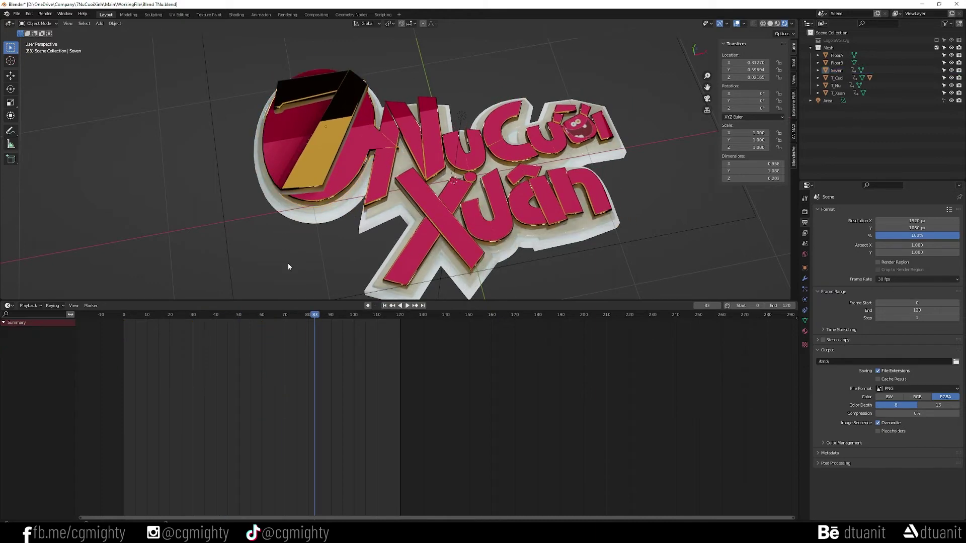
mouse_move(288, 267)
middle_down()
mouse_move(286, 182)
mouse_move(252, 145)
mouse_move(254, 180)
mouse_move(267, 175)
middle_up()
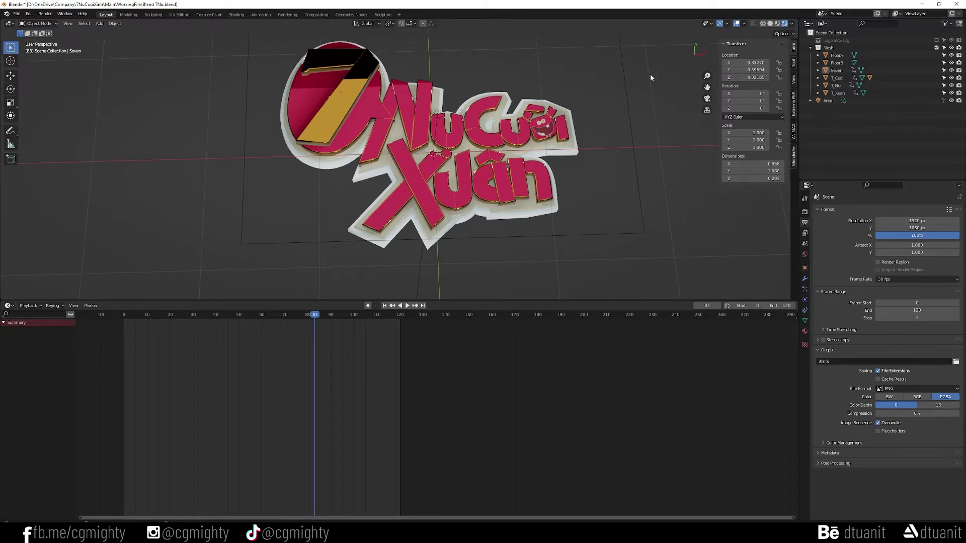
Add an Arrows empty at the origin named 'Ctrl Rotate', then box-select all logo meshes
key(ctrl+a)
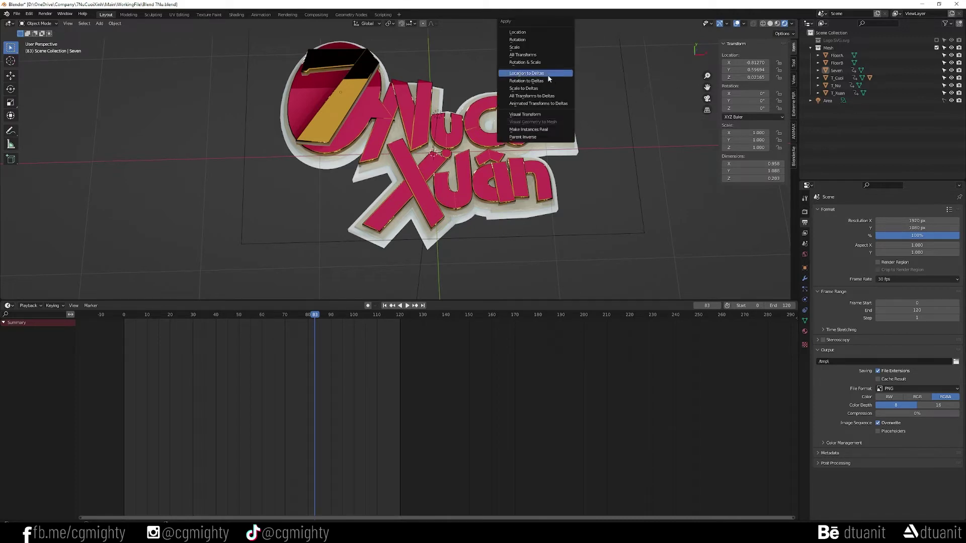
key(shift+a)
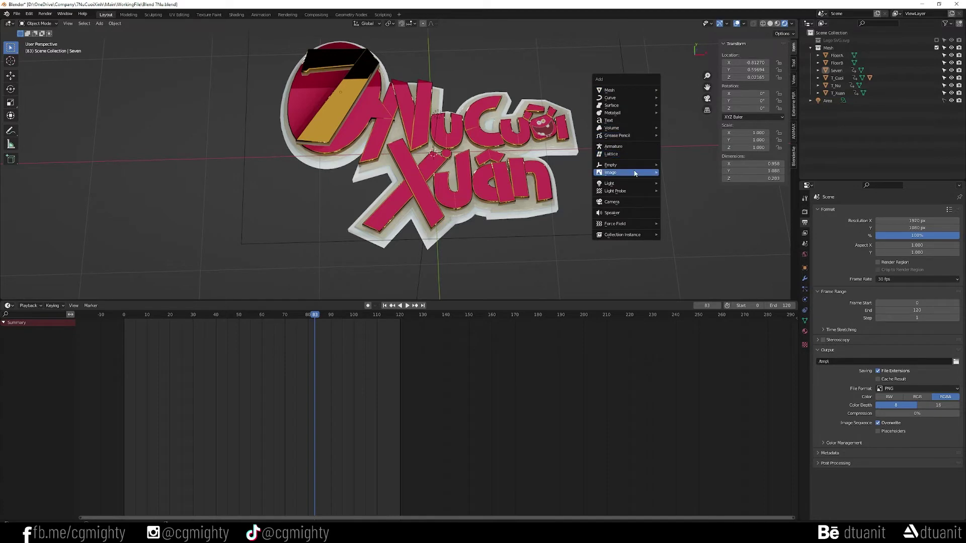
mouse_move(611, 165)
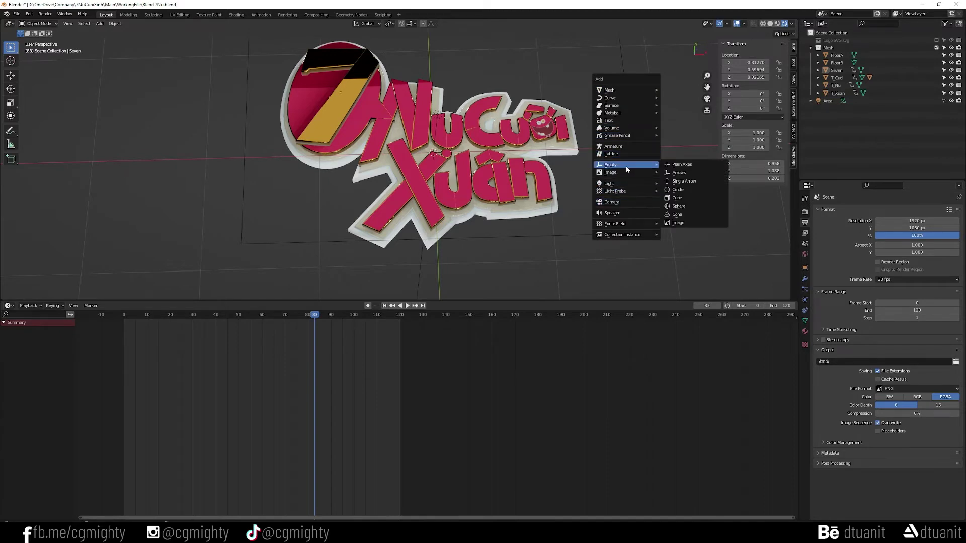
click(684, 173)
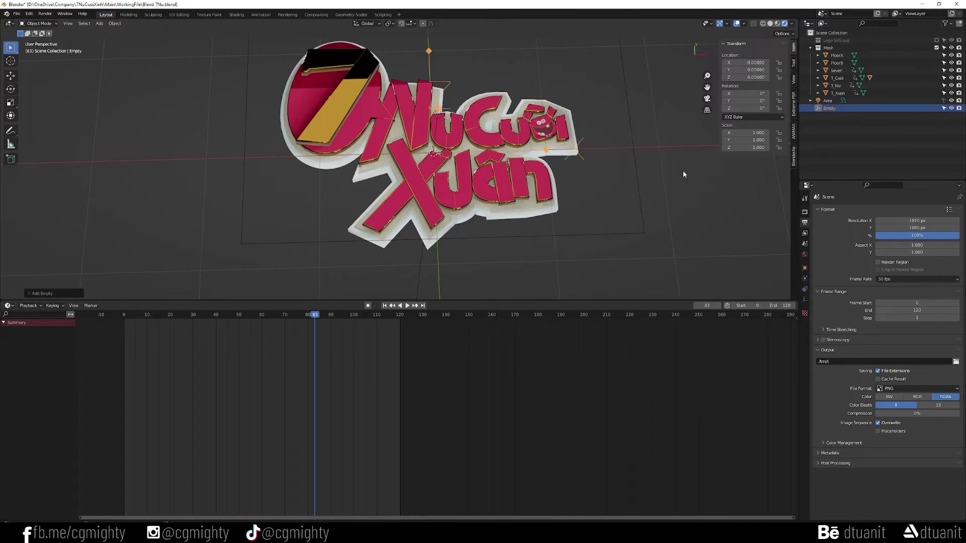
double_click(829, 108)
text(O)
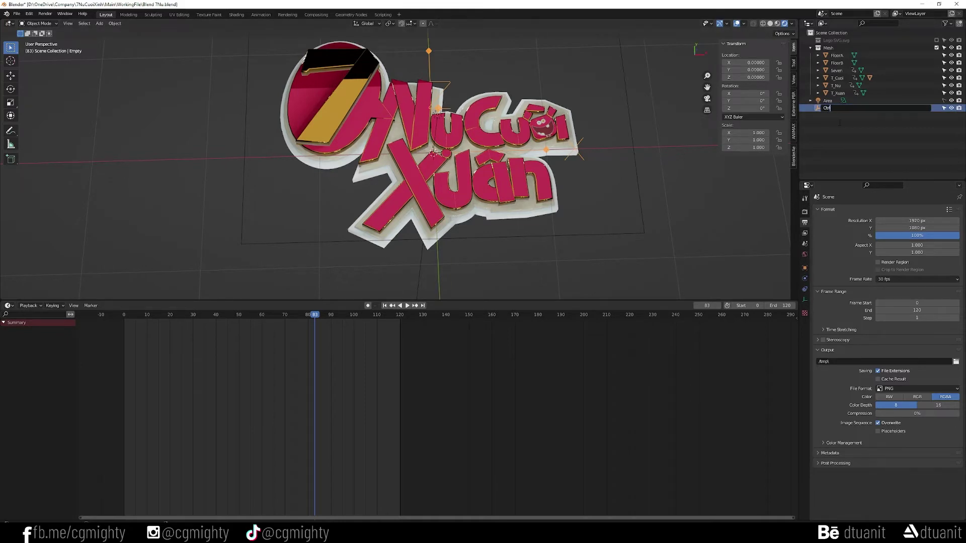
text( Rota)
text(te)
key(Return)
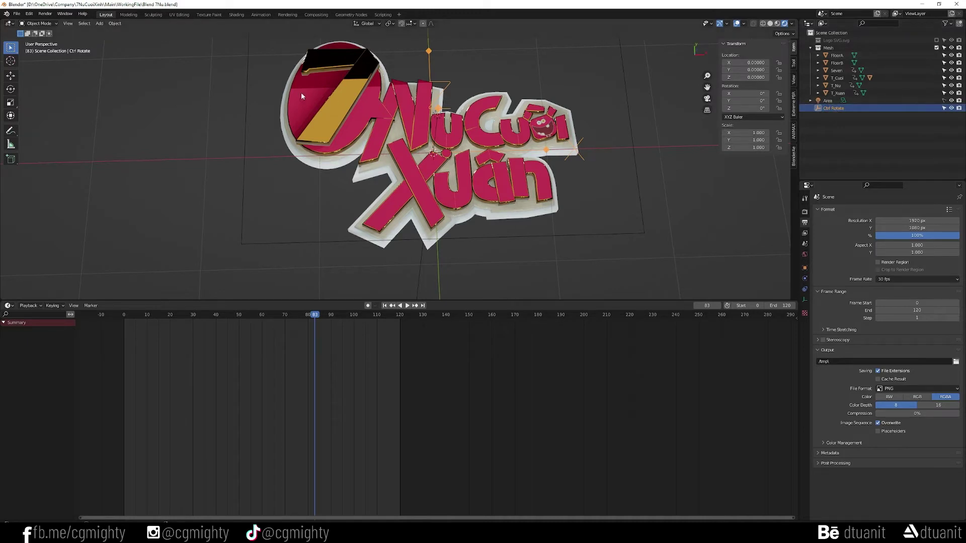
drag(190, 77, 621, 249)
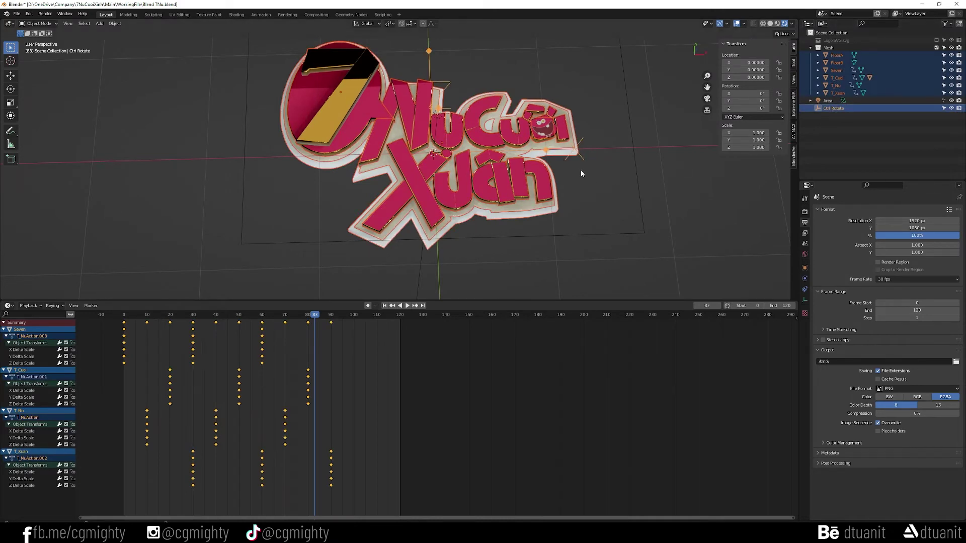
Parent the logo meshes to Ctrl Rotate with Object (Keep Transform), then select only Ctrl Rotate
key(ctrl+p)
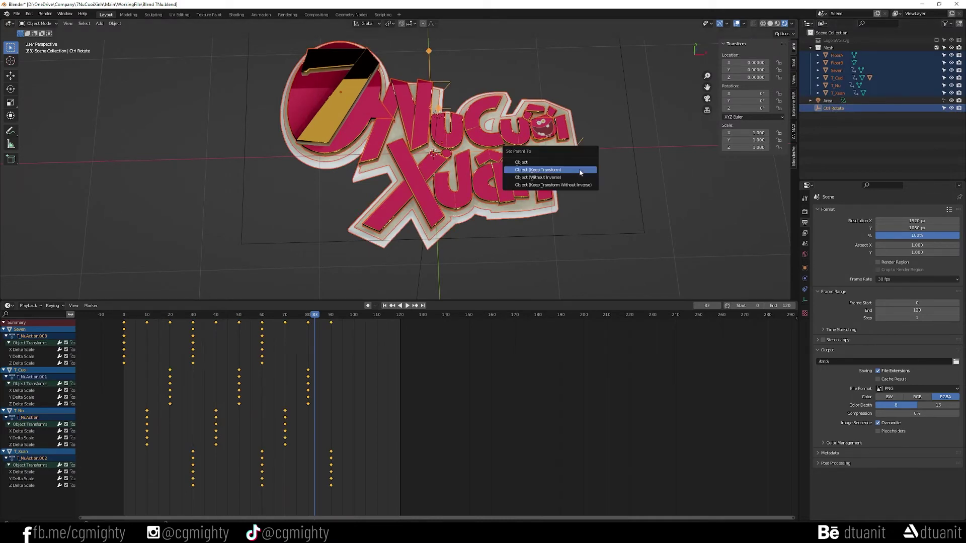
click(579, 169)
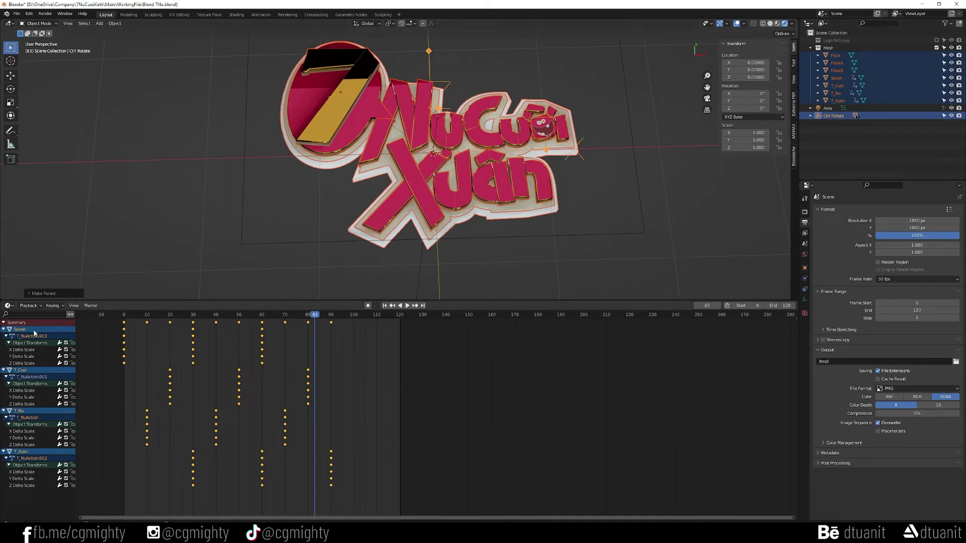
drag(119, 300, 118, 337)
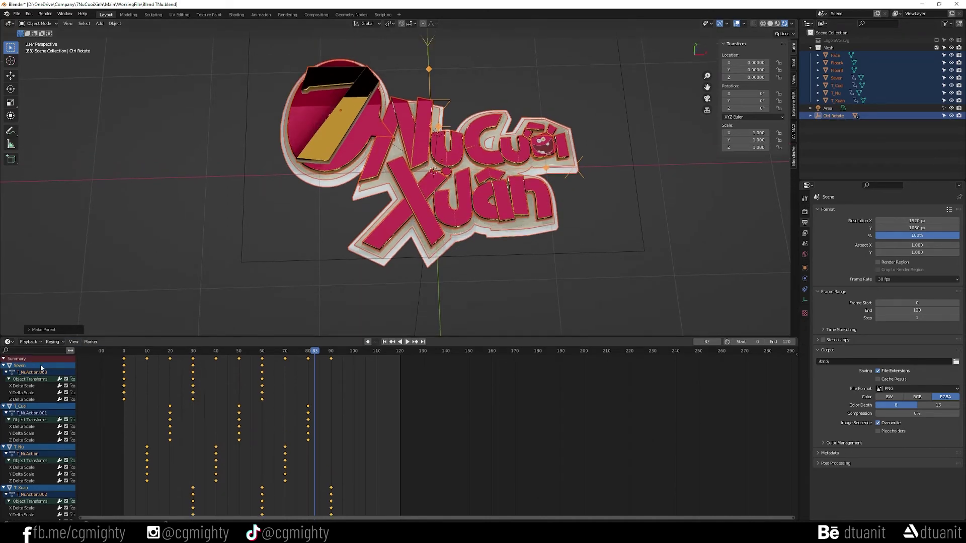
click(234, 238)
click(833, 116)
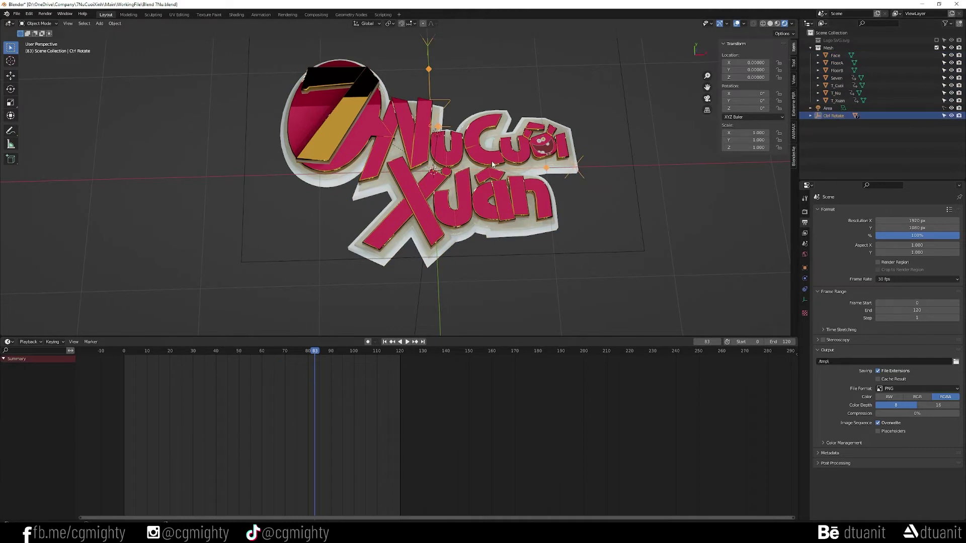
Test-tilt Ctrl Rotate around Y, then go to frame 0 and briefly play the animation
key(r)
key(Escape)
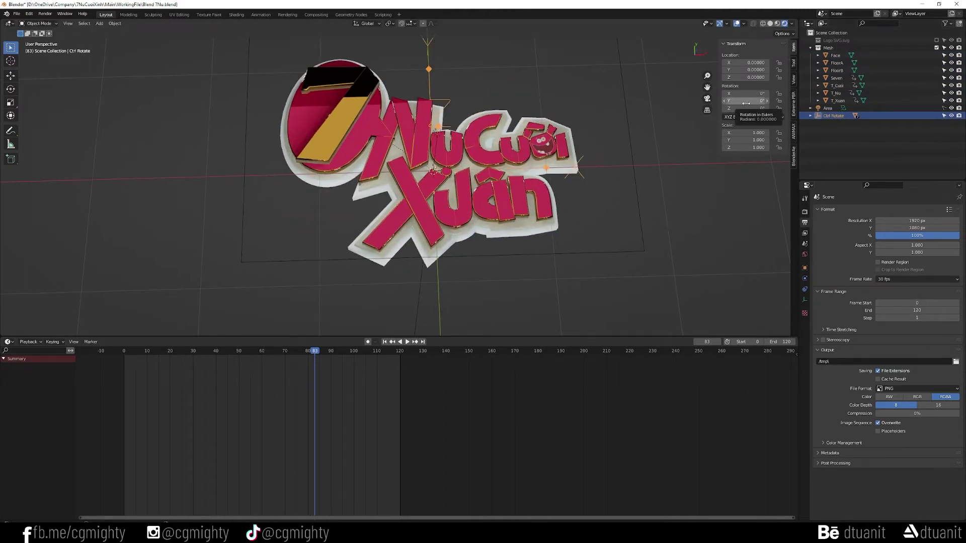
mouse_move(745, 103)
mouse_down()
mouse_move(769, 103)
mouse_move(746, 101)
mouse_up()
click(123, 358)
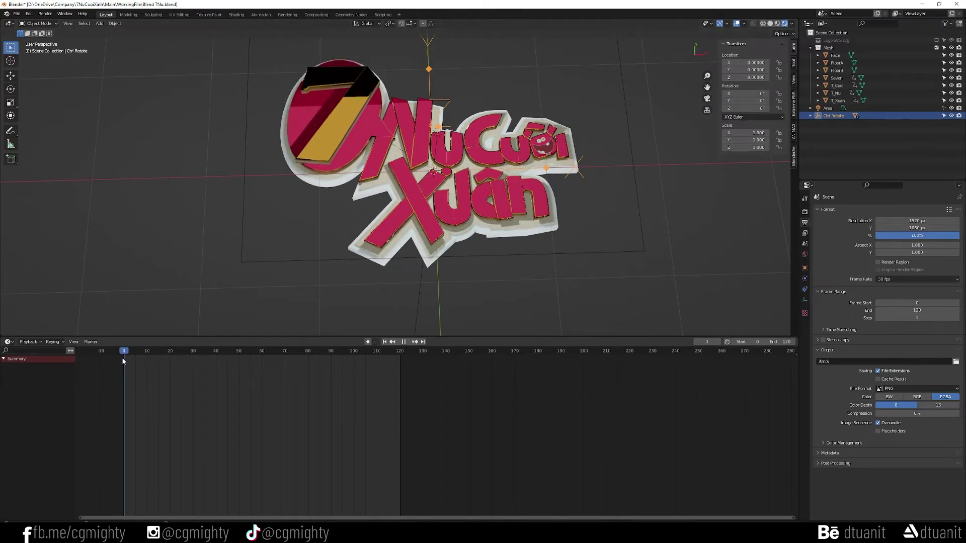
key(space)
key(Escape)
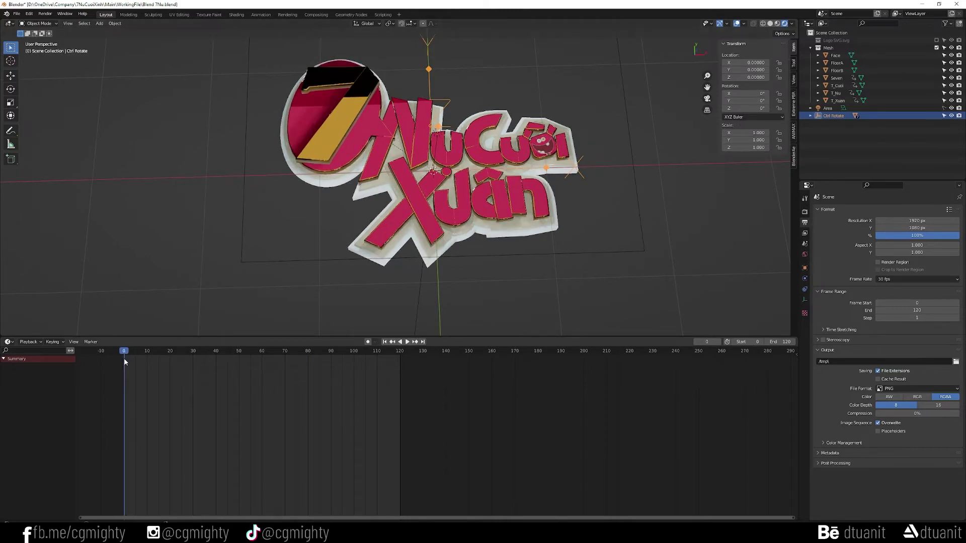
Set Ctrl Rotate's Y rotation to -10°, keyframe only the Y channel, and preview
click(754, 100)
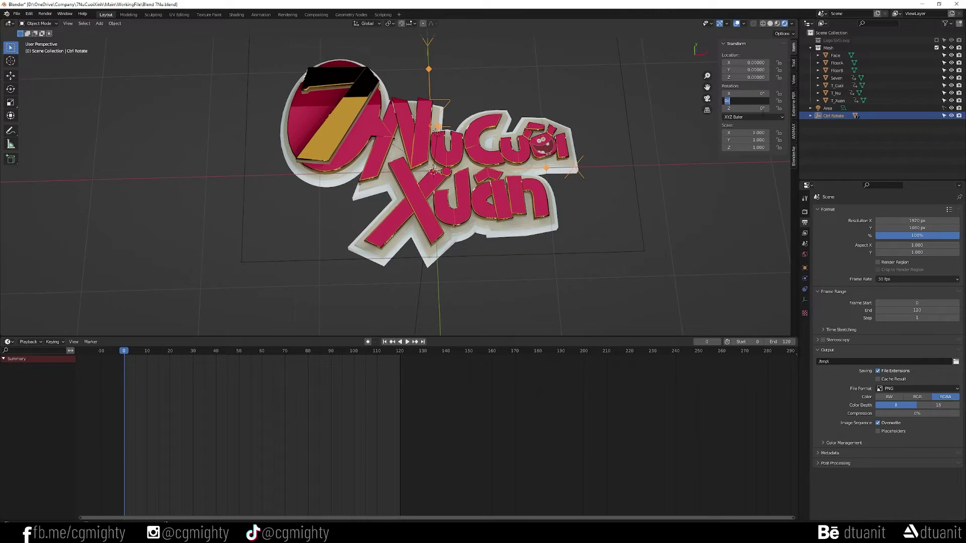
text(-10)
key(Return)
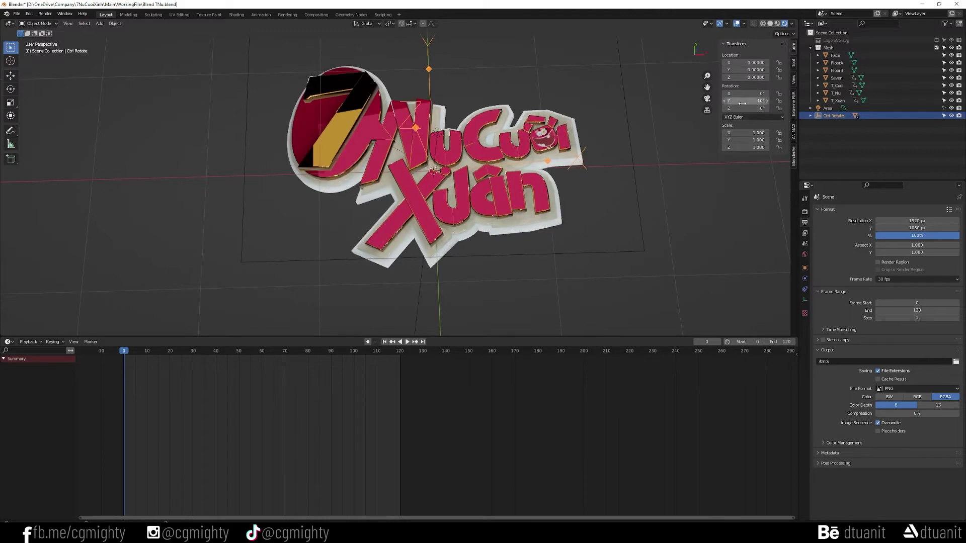
right_click(742, 104)
click(742, 103)
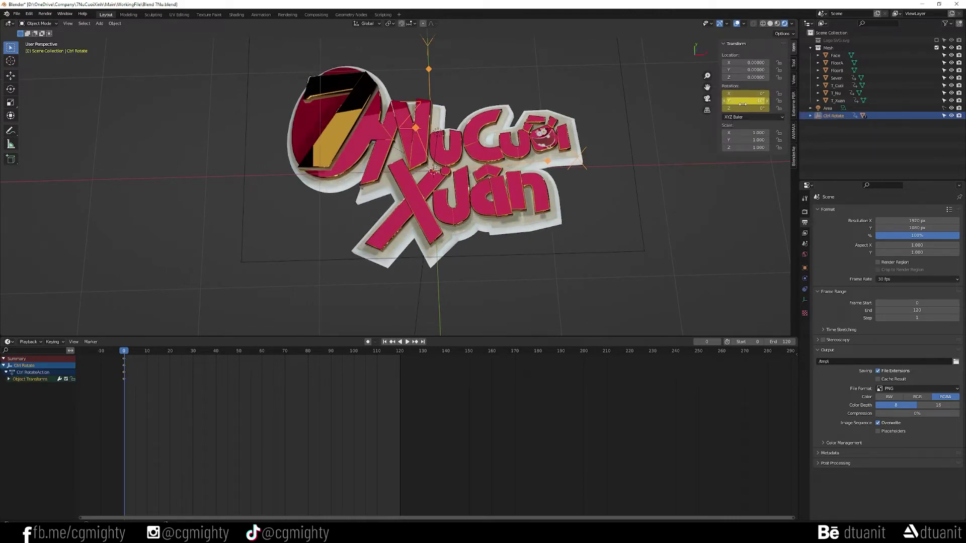
right_click(747, 107)
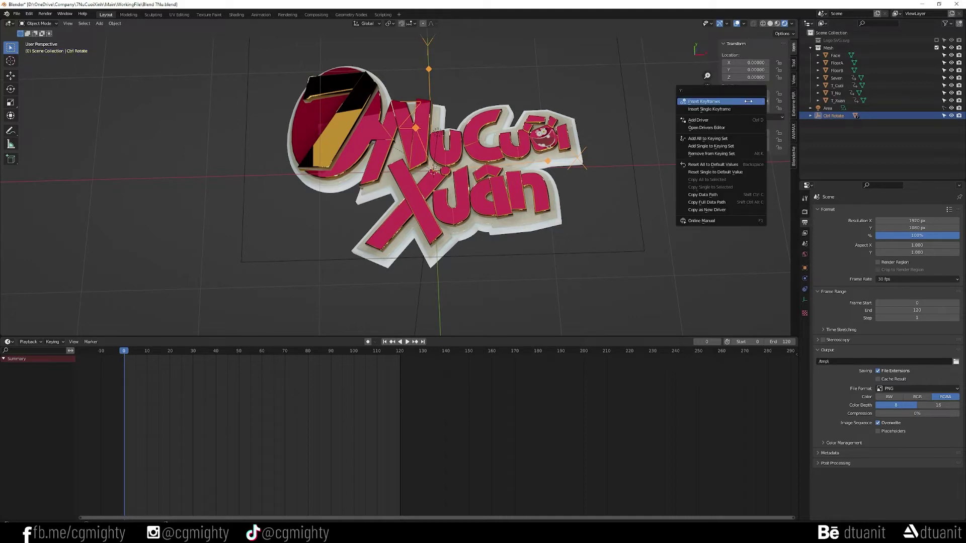
click(746, 103)
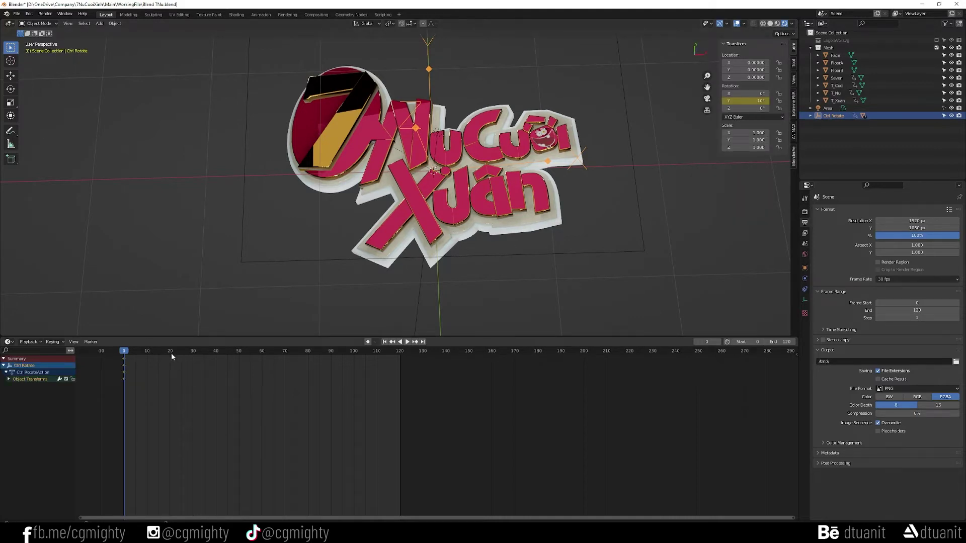
key(space)
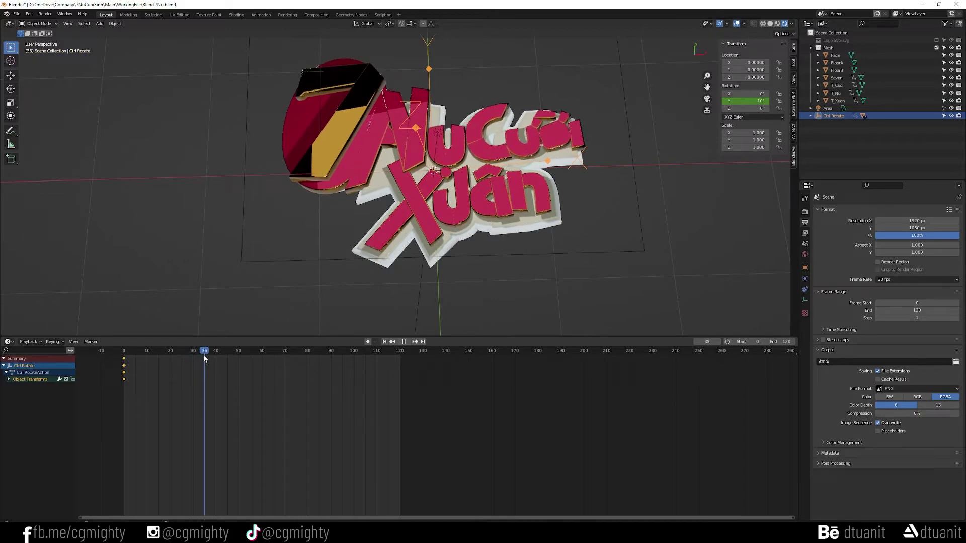
Stop playback and scrub through frames 30, 35 and 40 to check the pose
key(space)
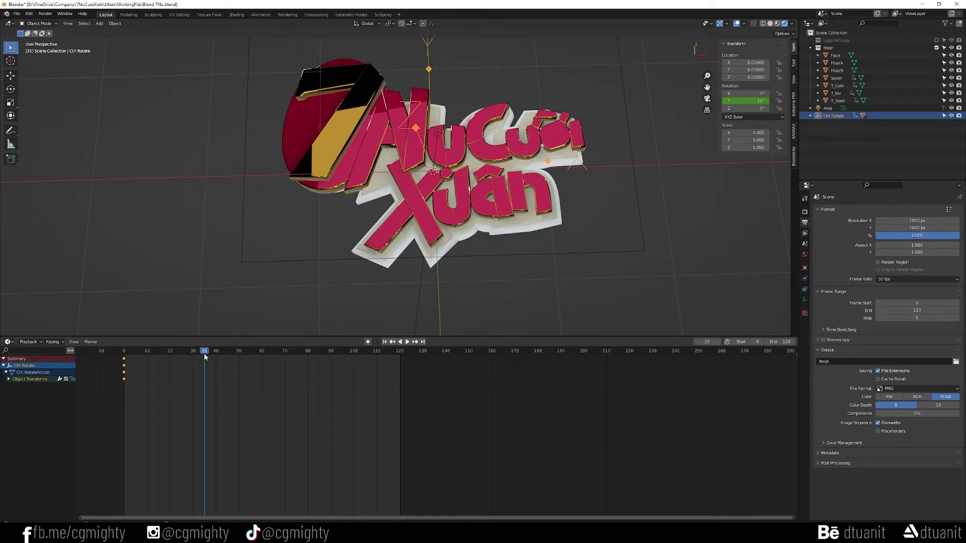
drag(204, 353, 194, 353)
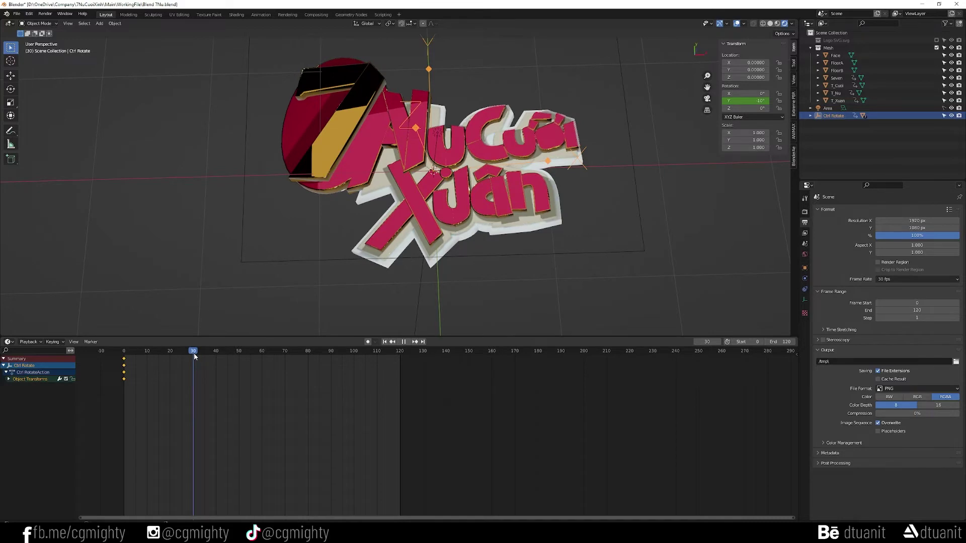
drag(194, 355, 218, 359)
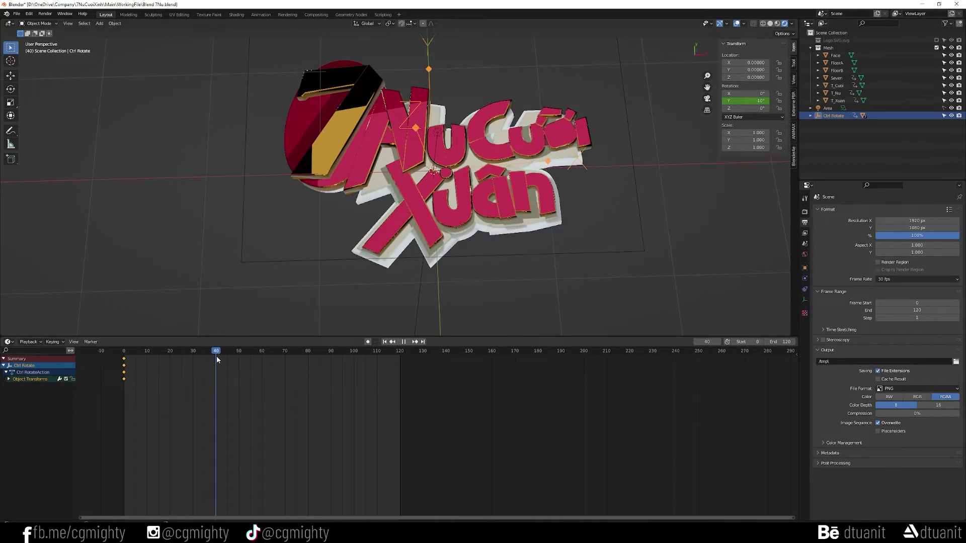
drag(216, 356, 216, 356)
Set the scene's Frame Range End to 300 in Output Properties
click(804, 233)
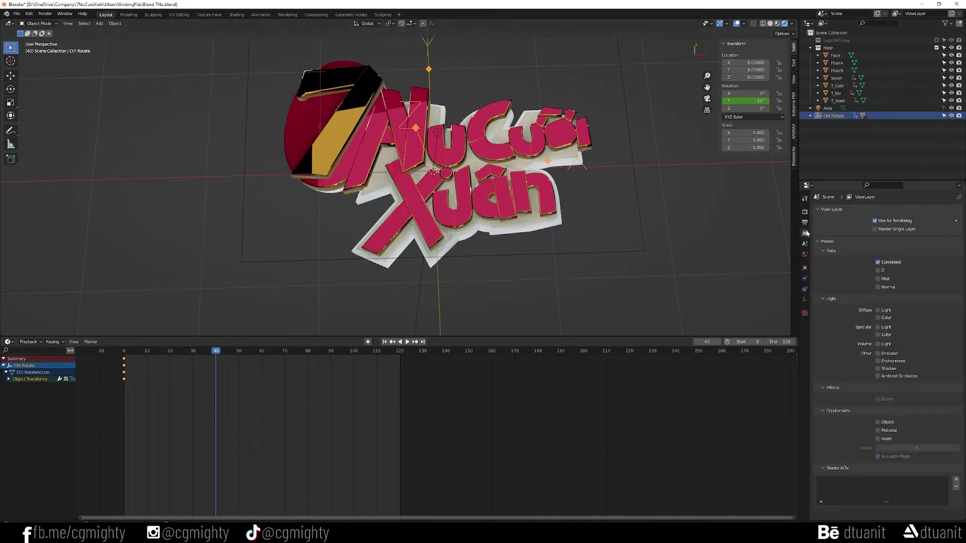
click(904, 308)
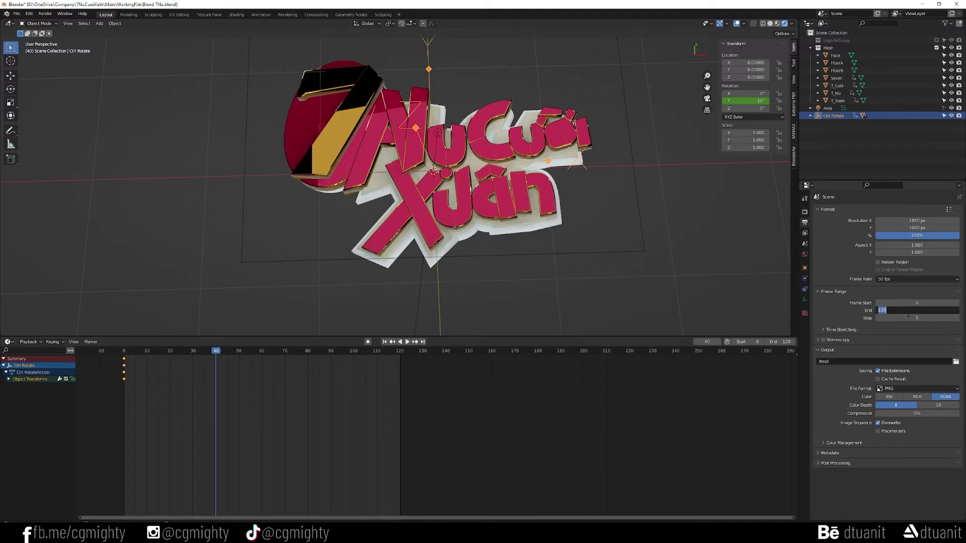
text(300)
key(Return)
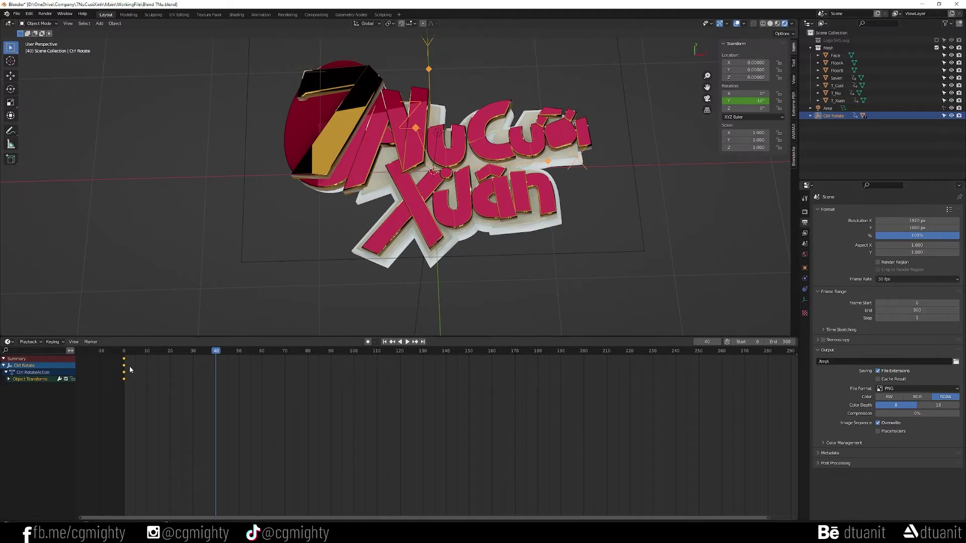
At frame 100, set Ctrl Rotate's Y rotation to 10° and insert a keyframe
click(29, 342)
drag(224, 352, 355, 362)
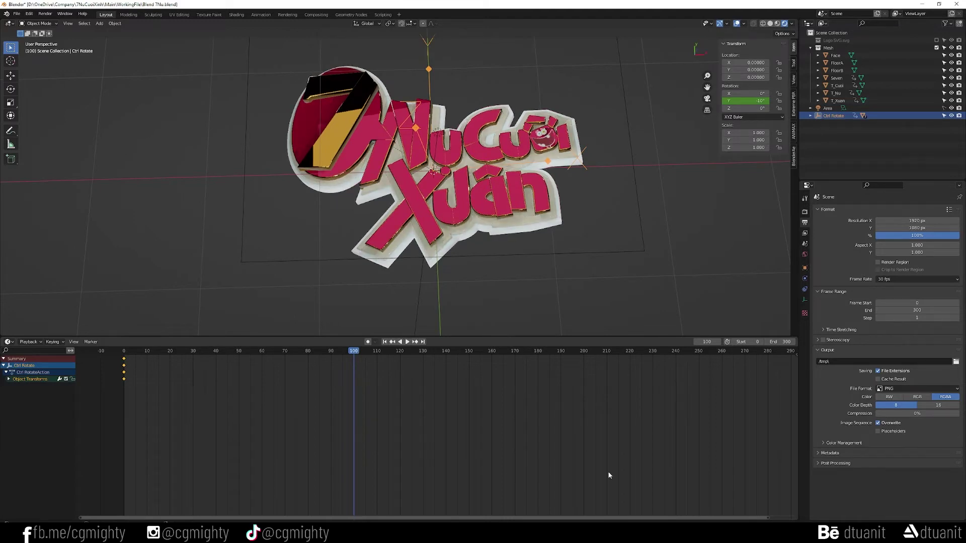
drag(767, 518, 840, 517)
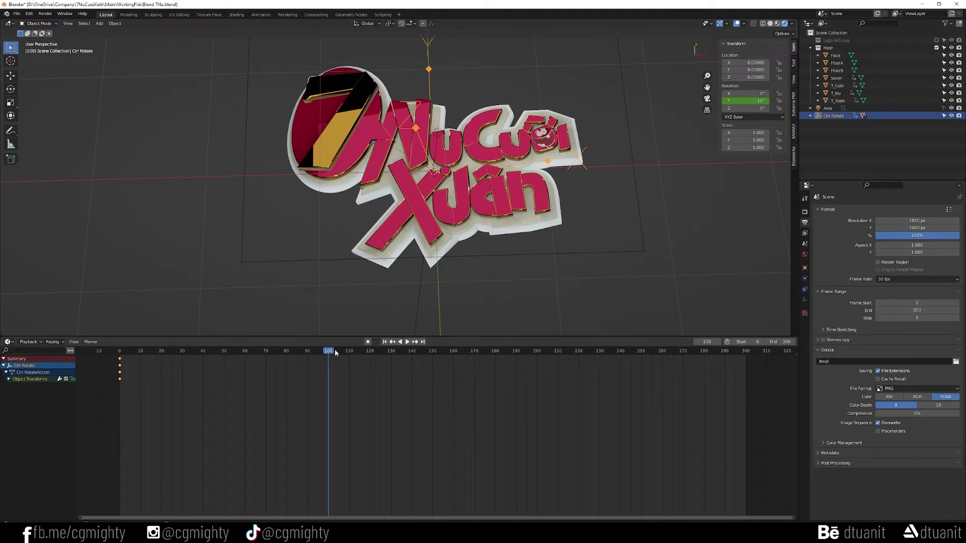
right_click(747, 101)
drag(744, 101, 753, 103)
right_click(753, 102)
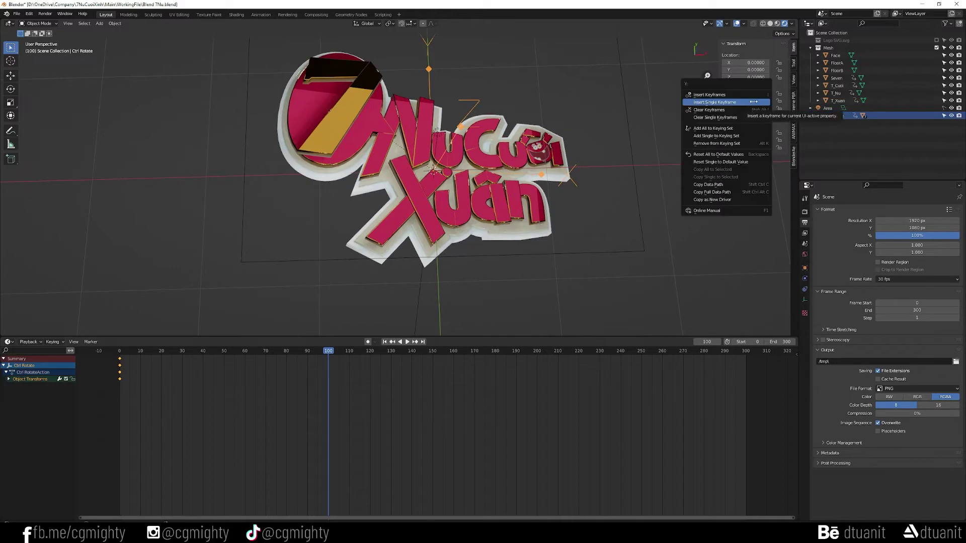
click(730, 116)
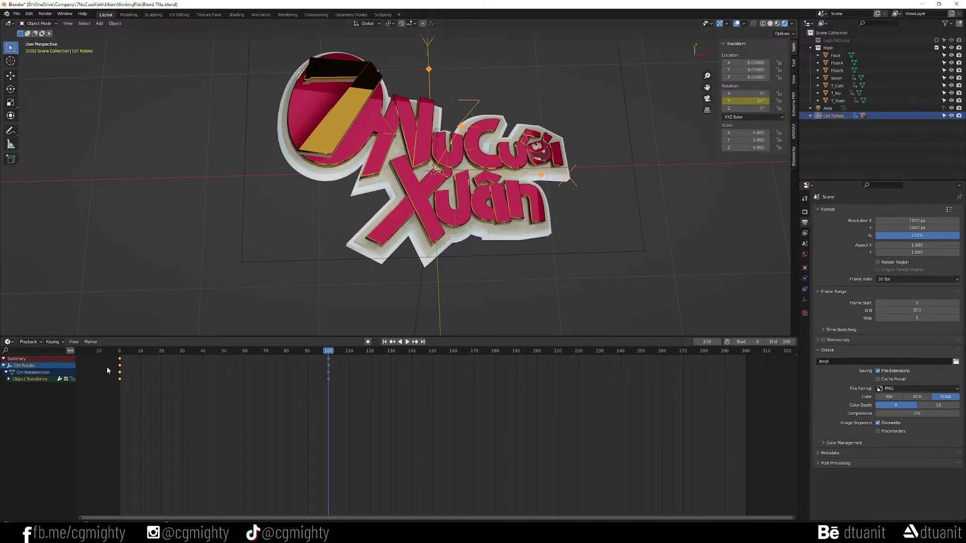
Rewind and play the animation to preview the -10° to 10° sway
click(120, 355)
key(space)
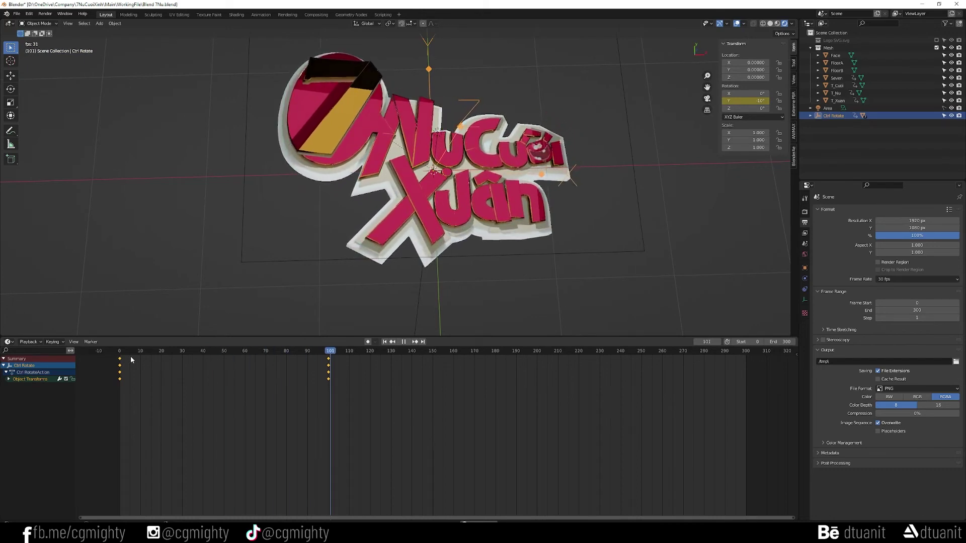
key(space)
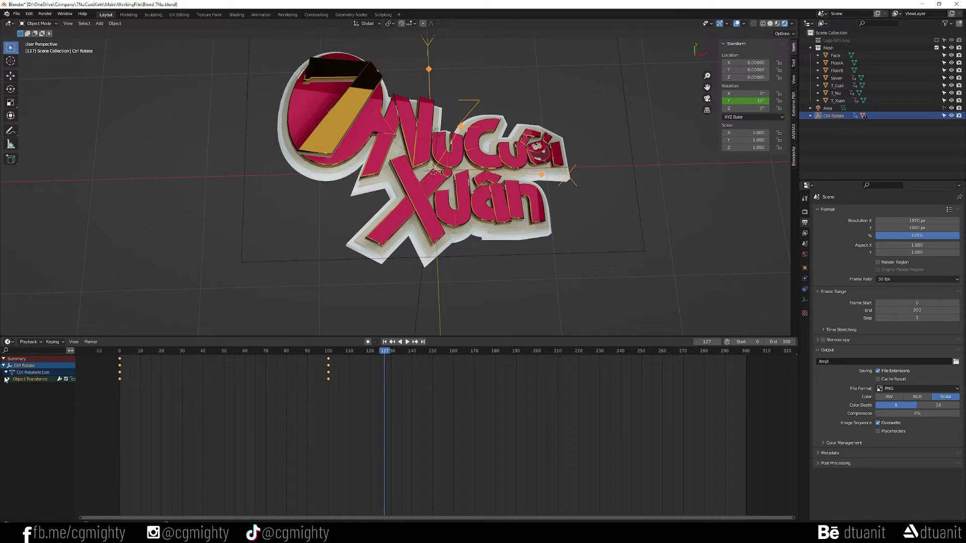
Switch the bottom area to the Graph Editor and frame the Y Euler Rotation curve
key(ctrl+bracketright)
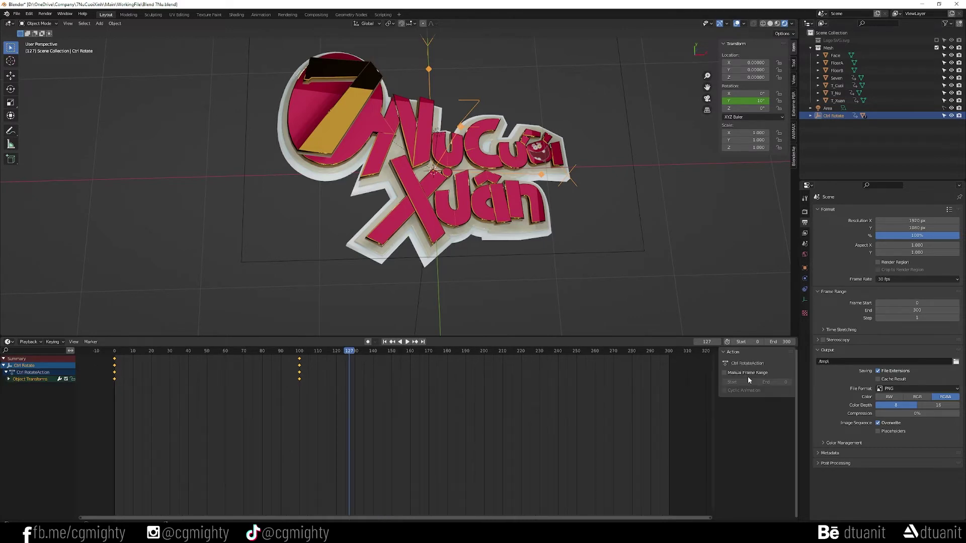
click(10, 343)
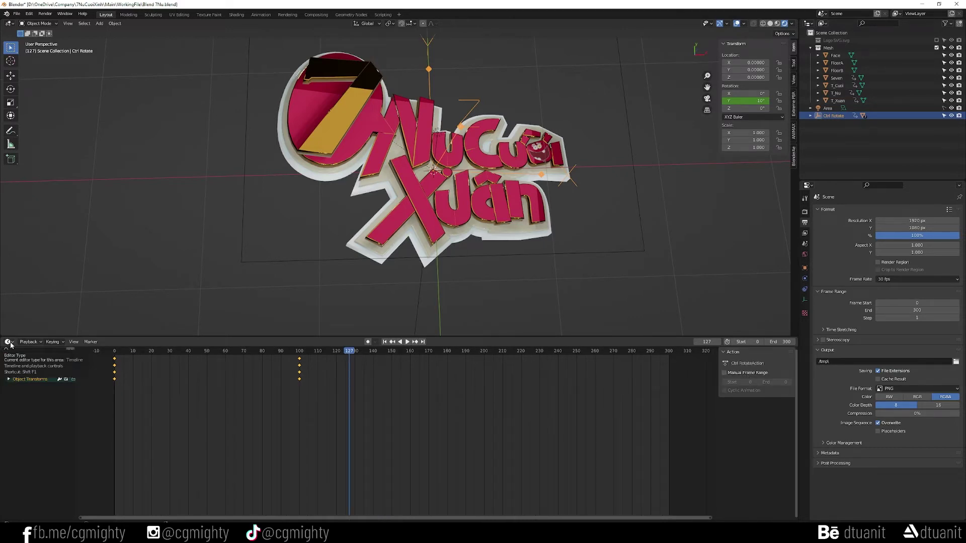
click(116, 383)
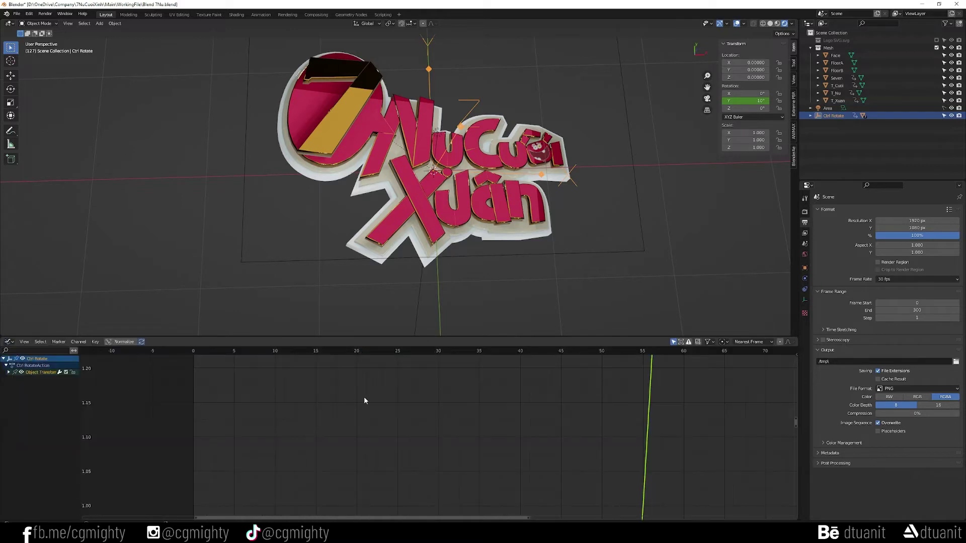
click(8, 372)
key(Home)
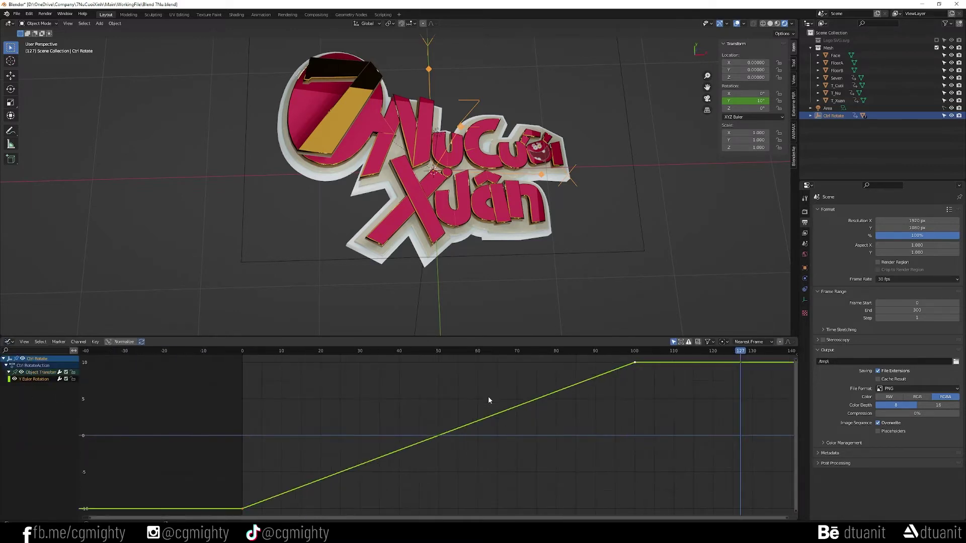
Set all the rotation curve's keyframes to Bezier interpolation, undoing a stray marker
drag(229, 360, 651, 497)
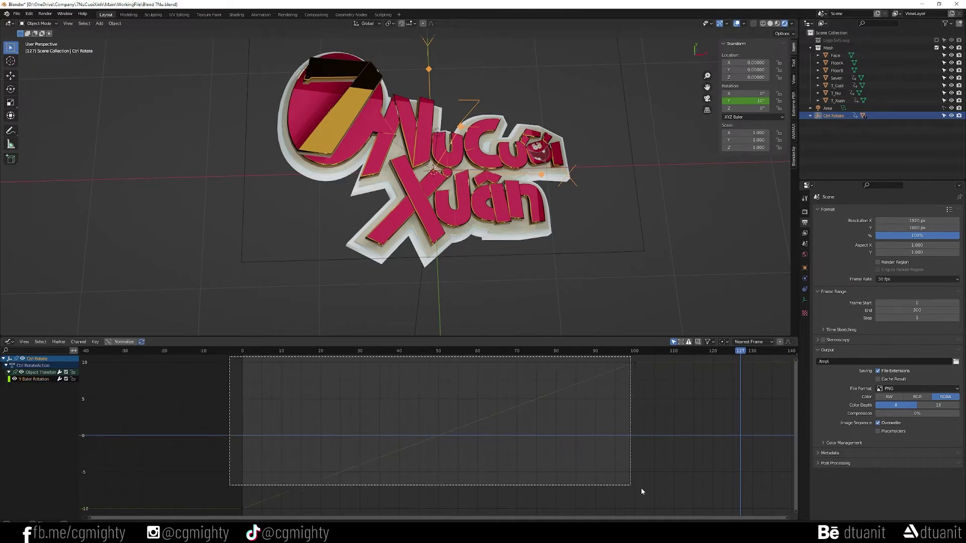
key(t)
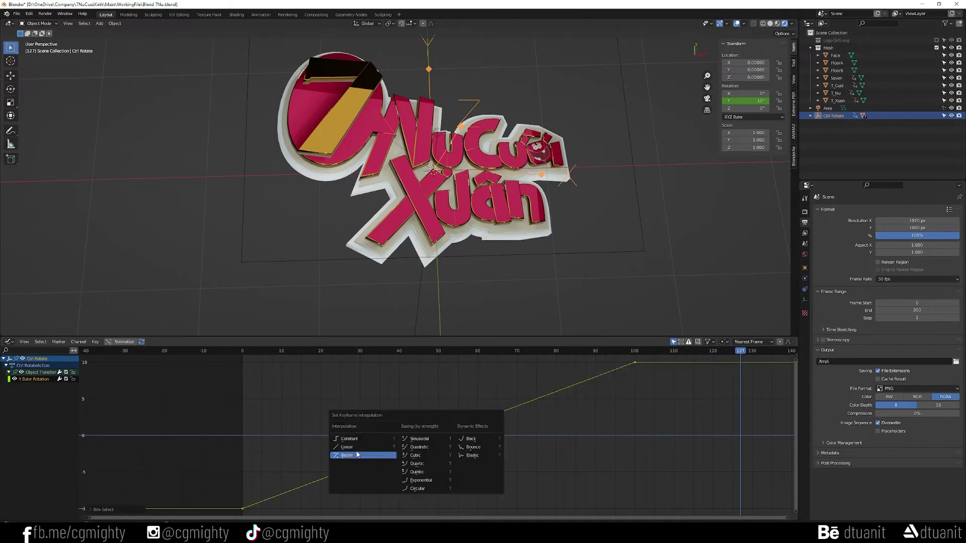
click(369, 455)
key(m)
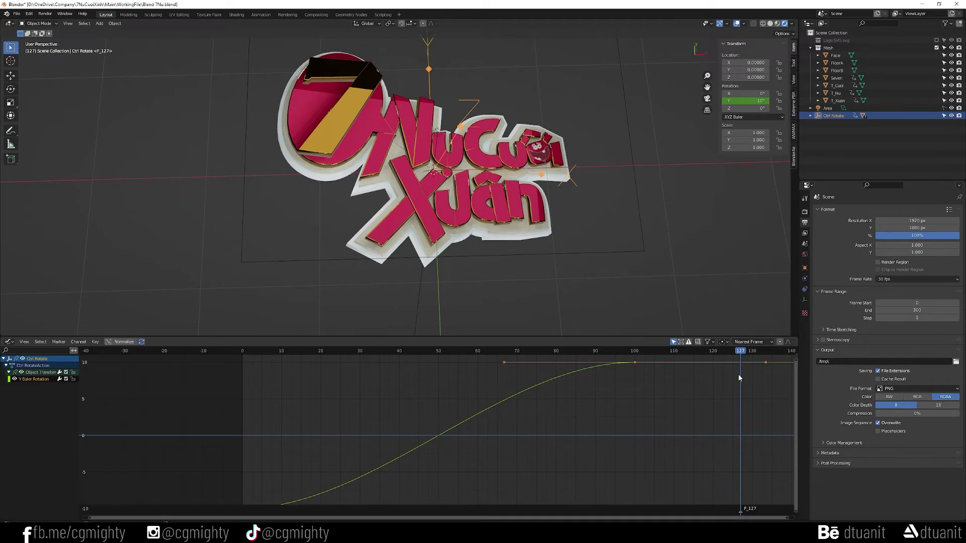
key(ctrl+z)
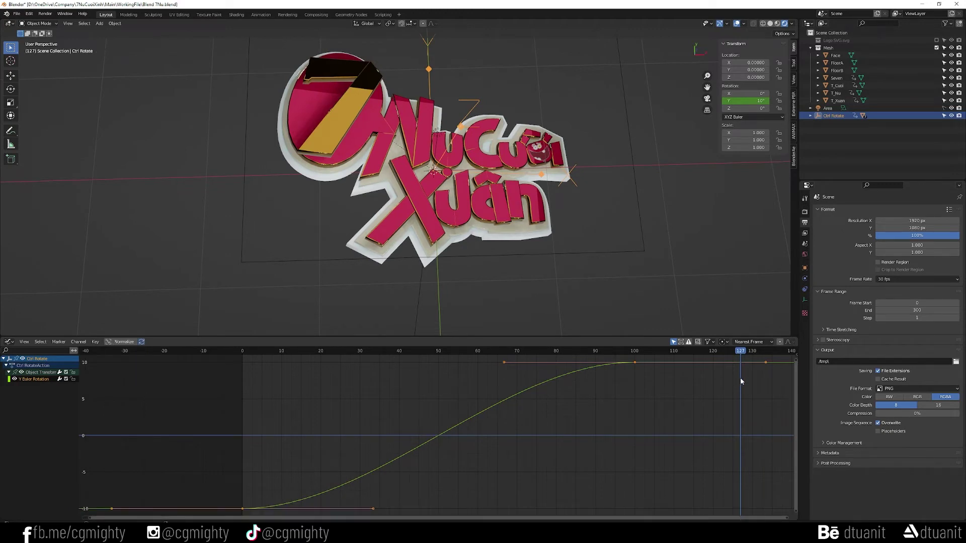
Add a Cycles modifier to the active Y Euler Rotation curve from the sidebar Modifiers tab
key(n)
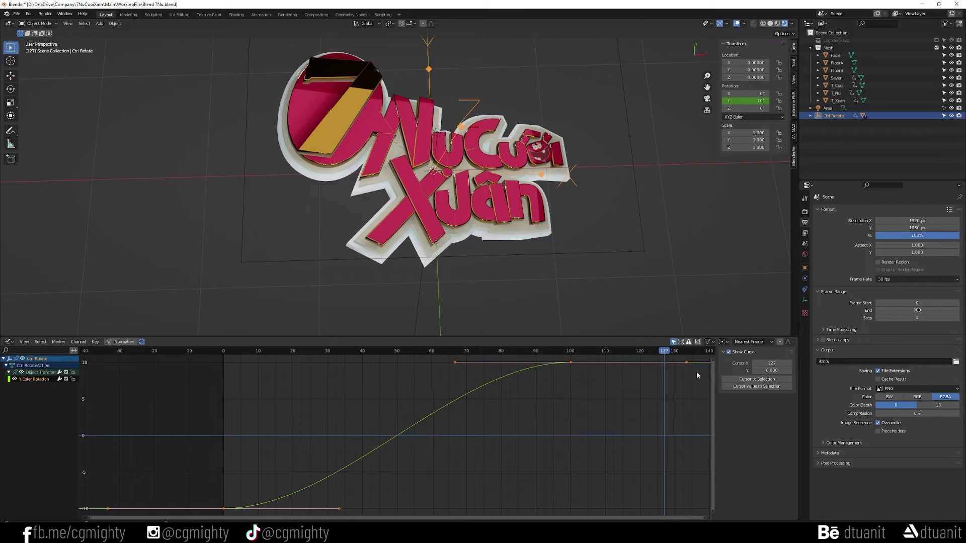
key(n)
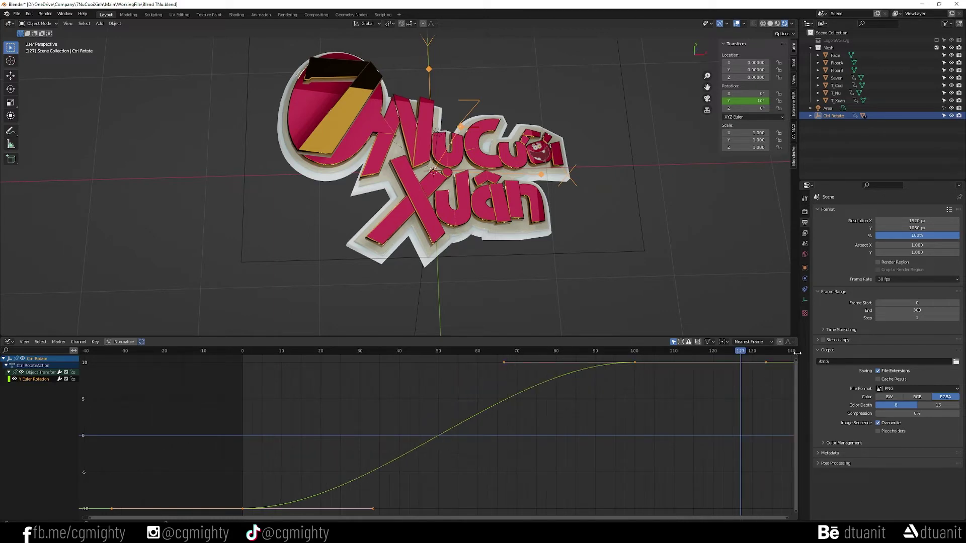
drag(796, 353, 715, 356)
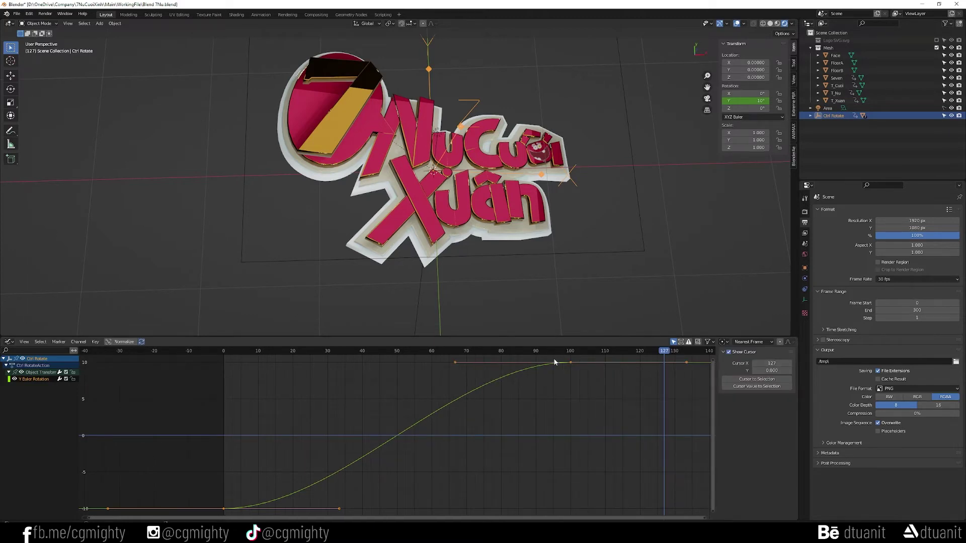
drag(555, 361, 586, 380)
click(34, 380)
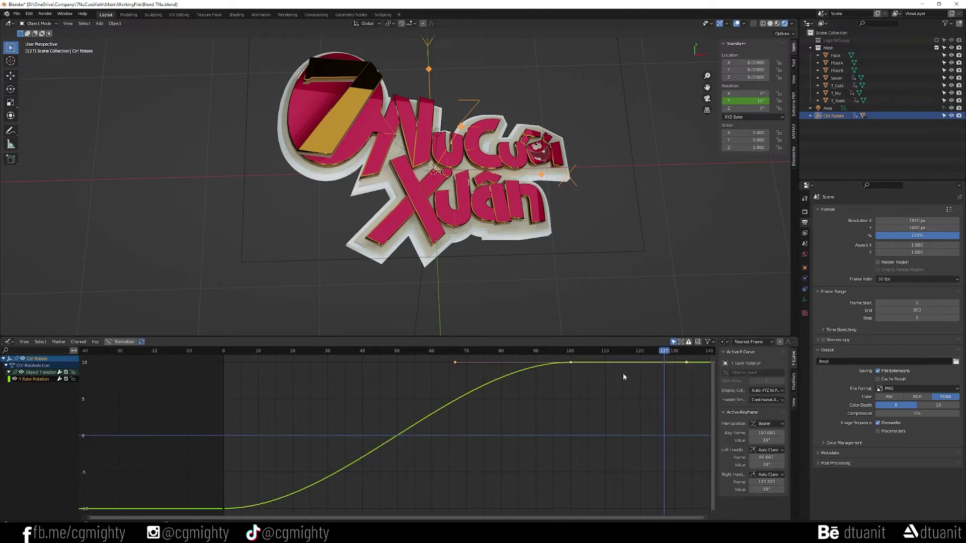
click(791, 380)
click(741, 353)
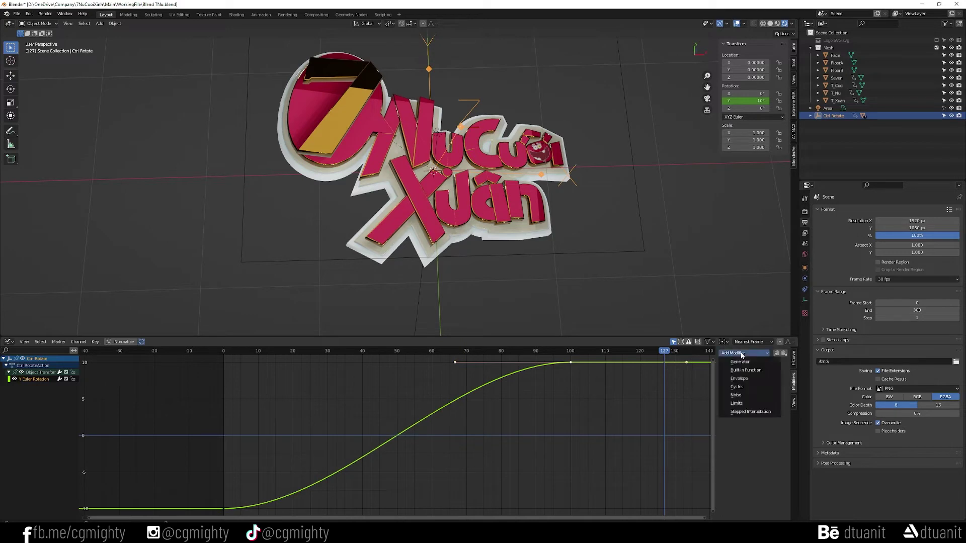
click(750, 387)
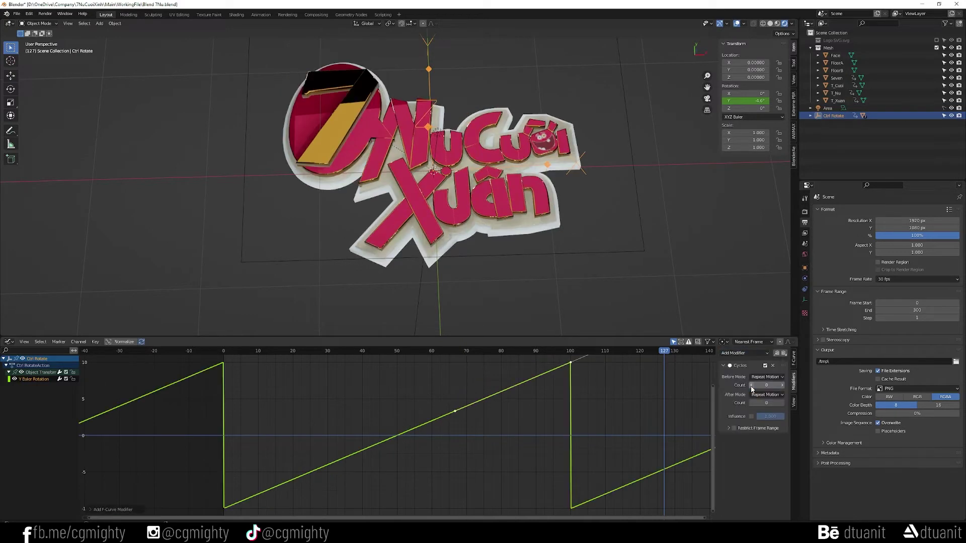
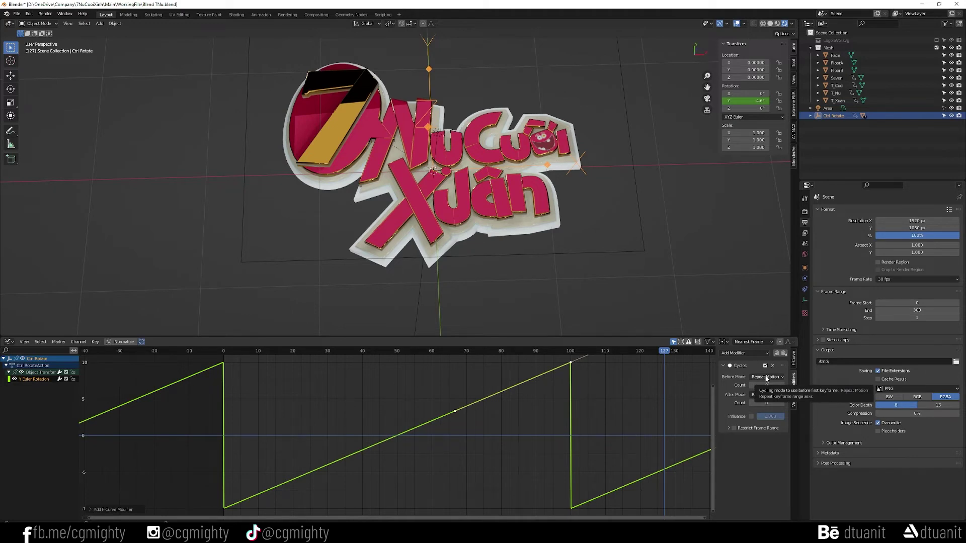
Open the curve modifier list and close it without adding a modifier
click(741, 355)
key(Escape)
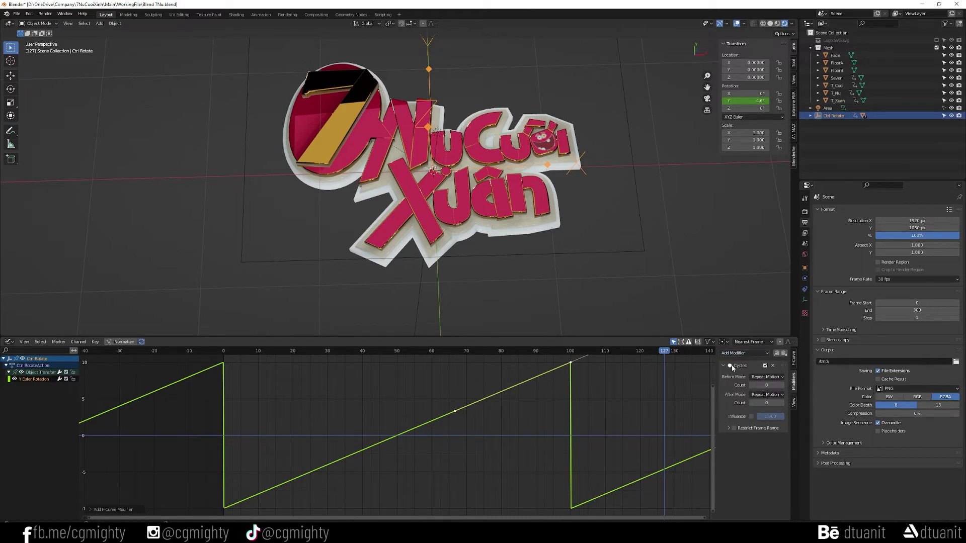
click(758, 354)
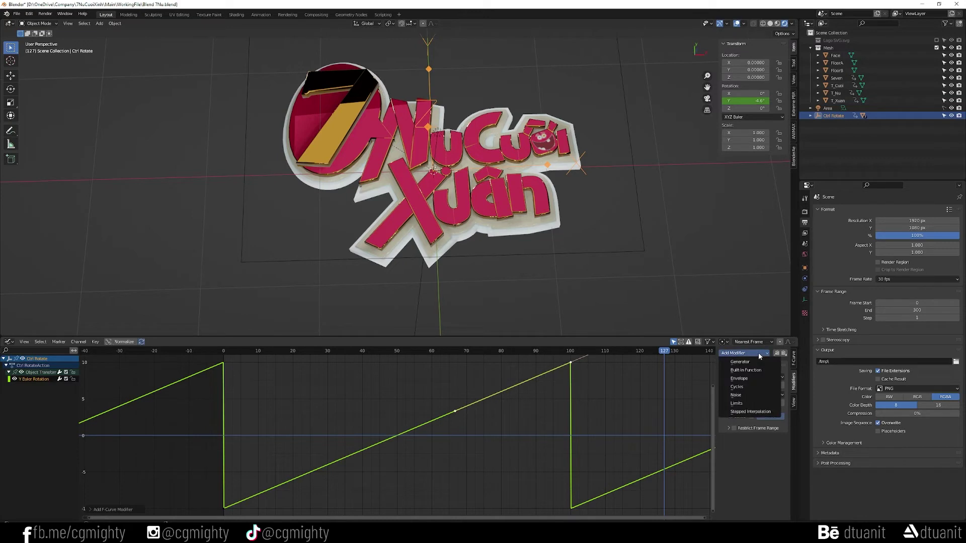
click(667, 385)
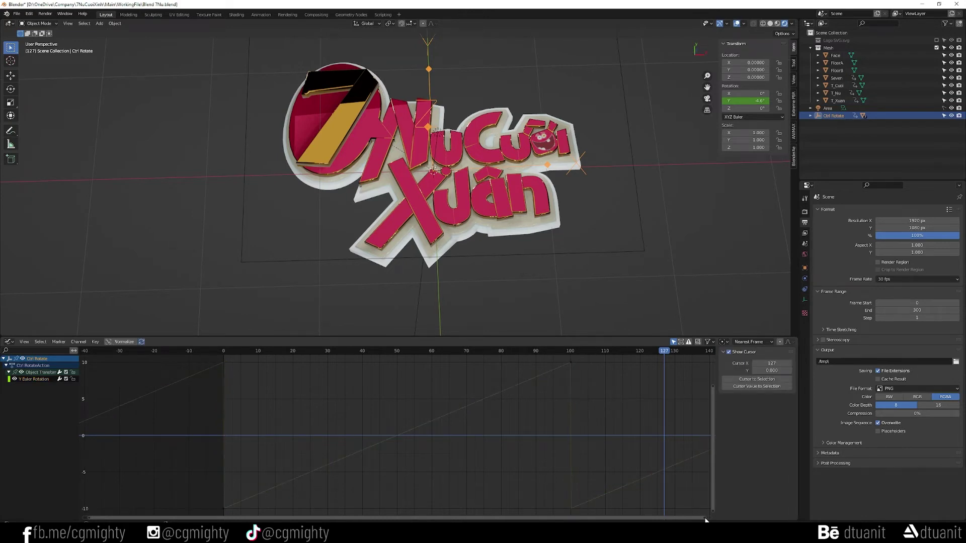
Set the Ctrl Rotate rotation keyframes to Bezier interpolation and start moving one in time
drag(705, 519, 665, 515)
scroll(526, 414, down, 2)
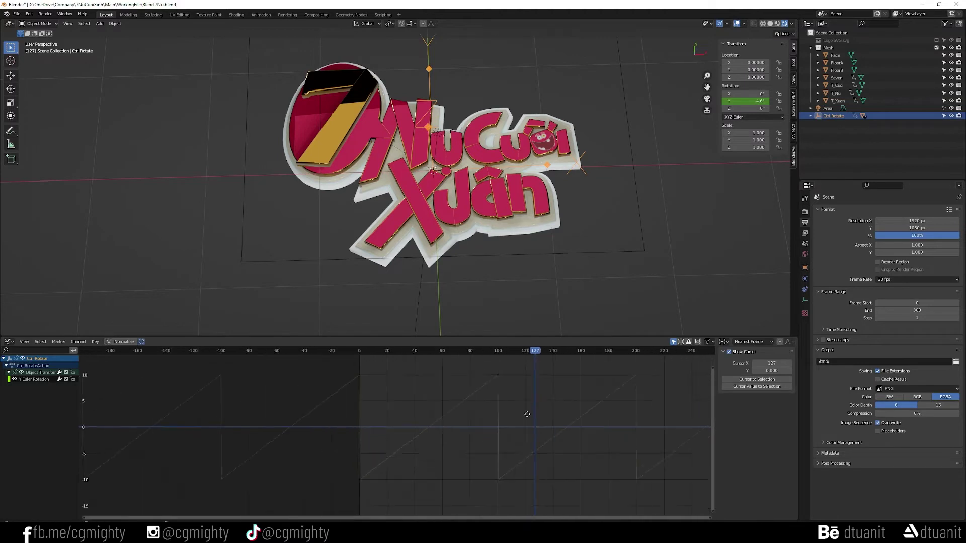
scroll(526, 414, down, 2)
scroll(512, 433, down, 3)
drag(503, 424, 447, 385)
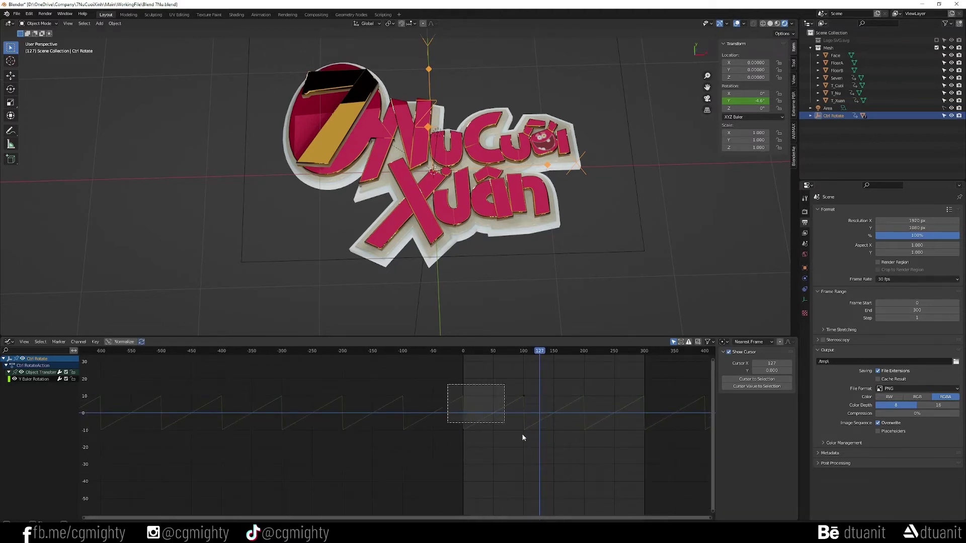
key(t)
click(496, 390)
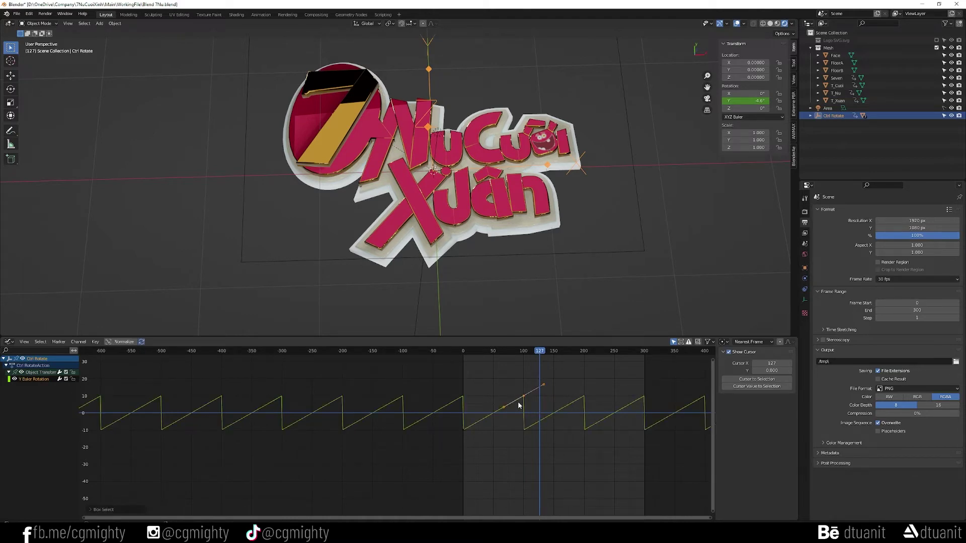
key(g)
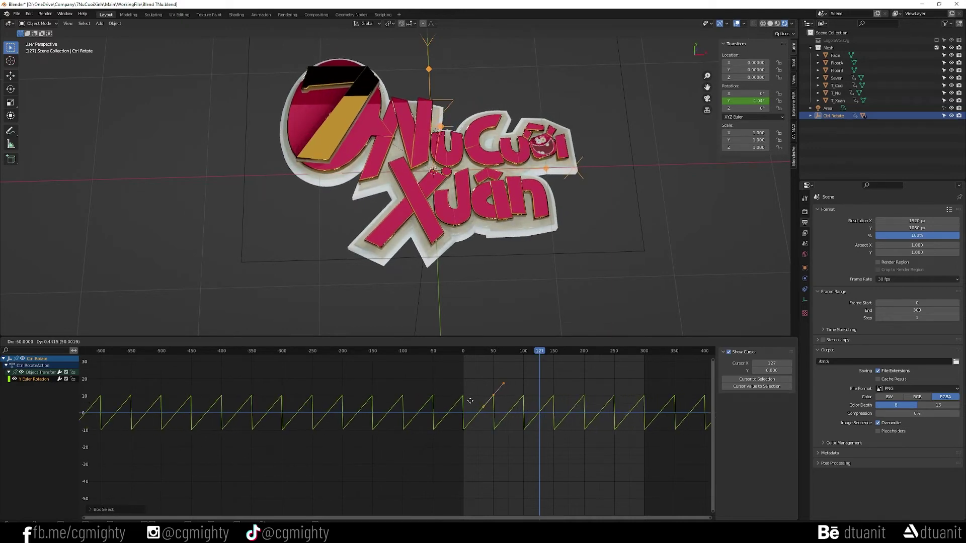
Slide the rotation keyframes along time to frames 0 and 100, forming a smooth wave
key(x)
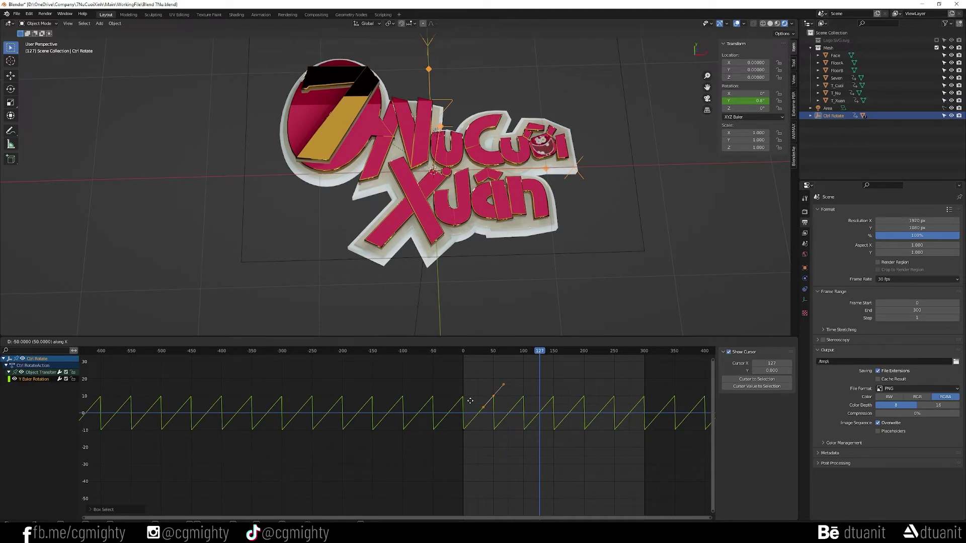
click(469, 400)
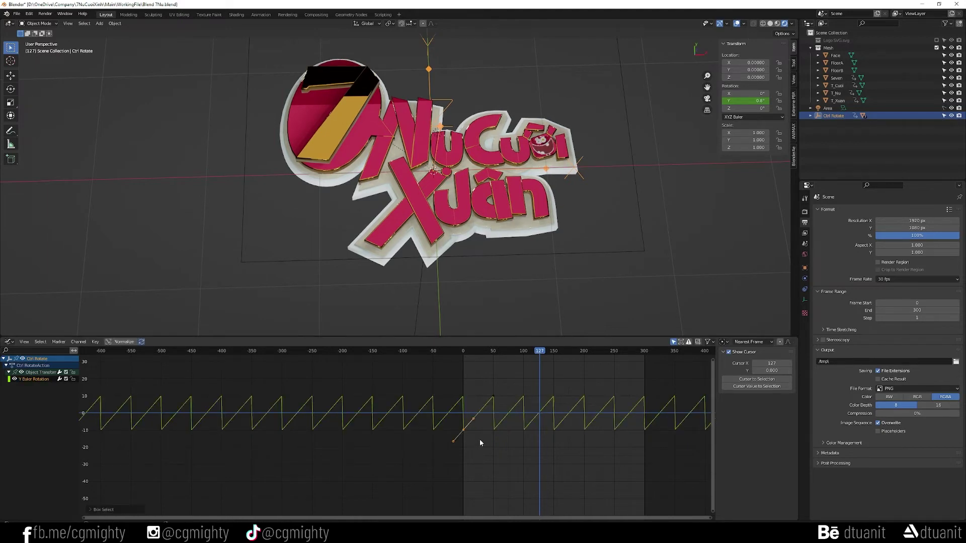
key(g)
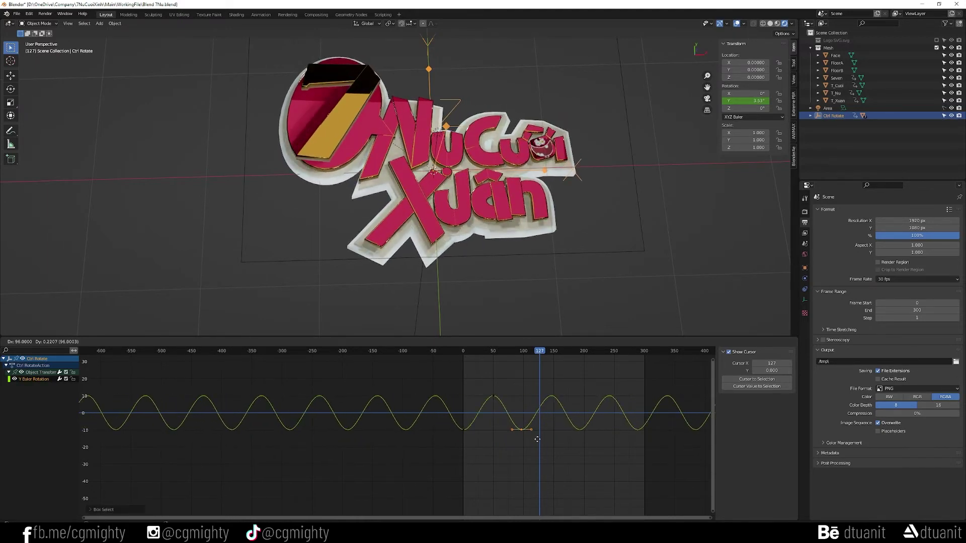
key(x)
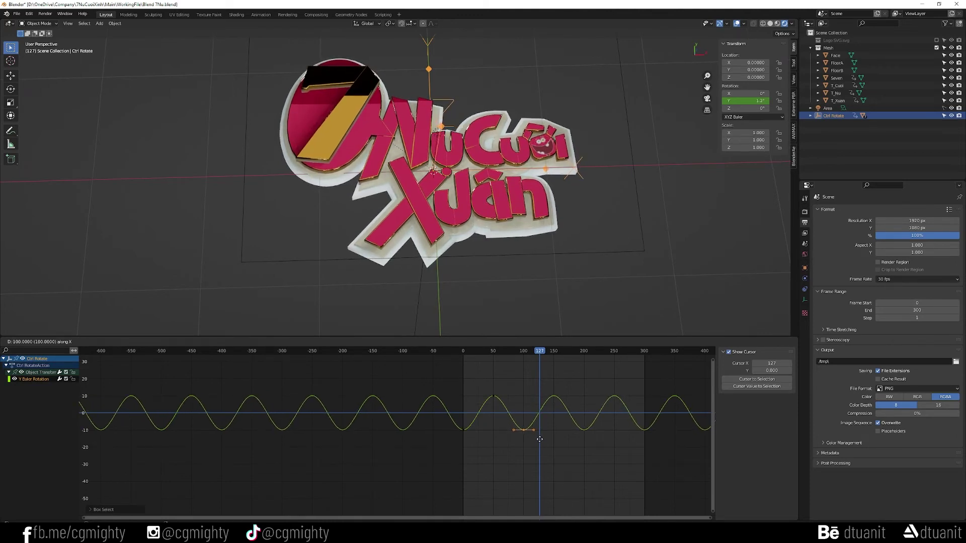
click(539, 439)
Rewind and play back to preview the logo's gentle ±10° sway
click(461, 352)
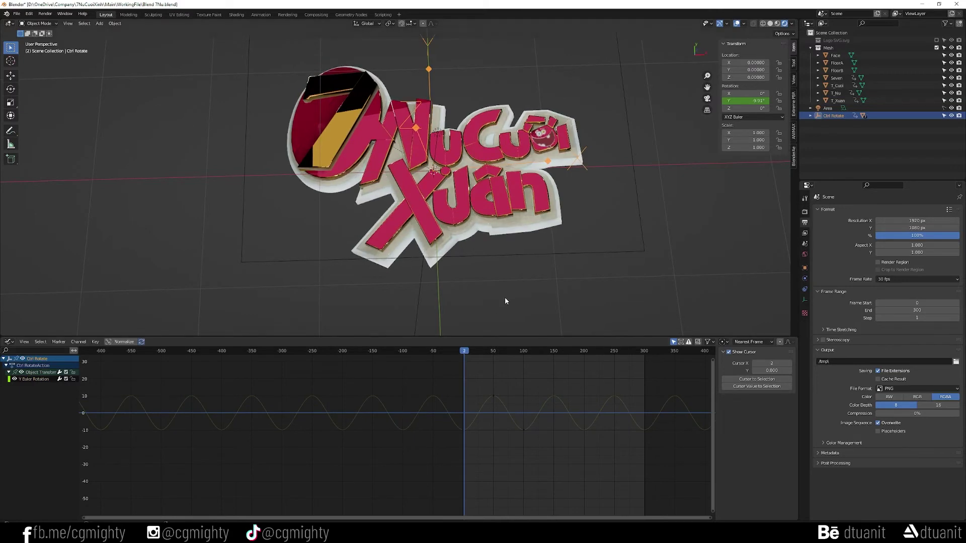
middle_drag(535, 376, 344, 390)
key(space)
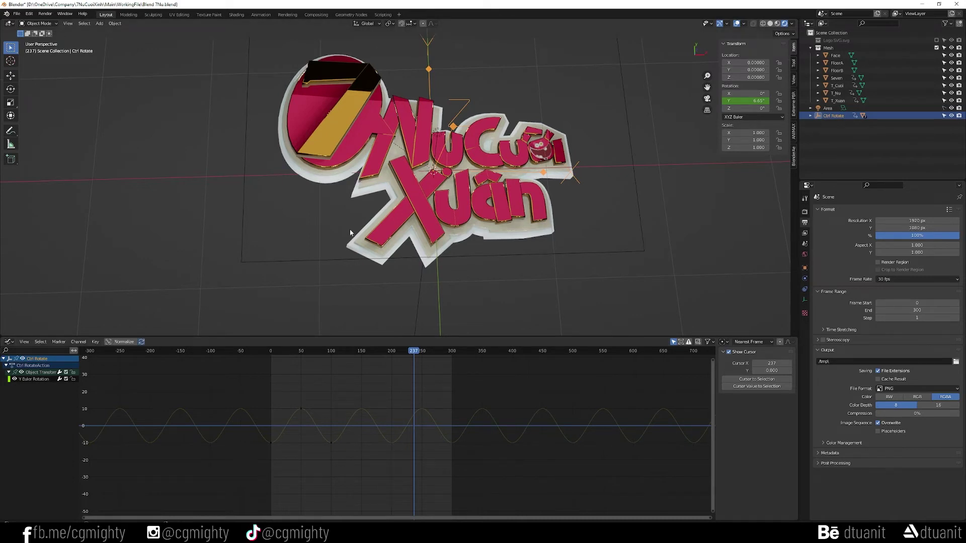
Select T_Nu, clean away all its Delta Scale keyframes, and return to the timeline start
click(411, 138)
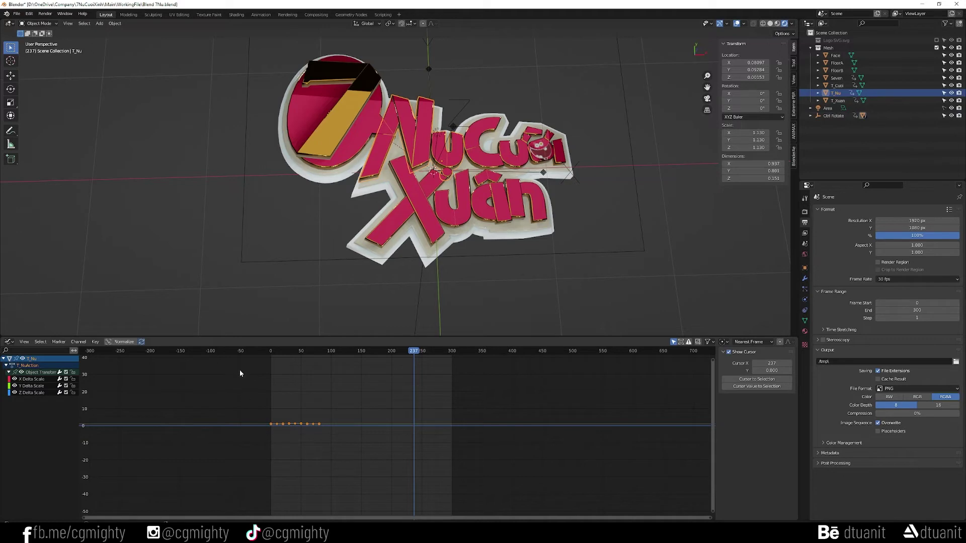
drag(252, 383, 346, 433)
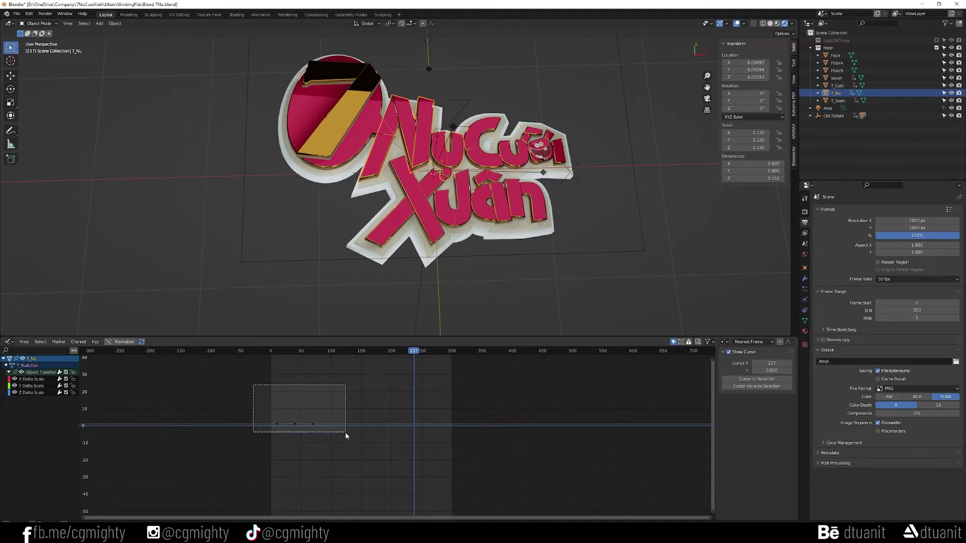
key(x)
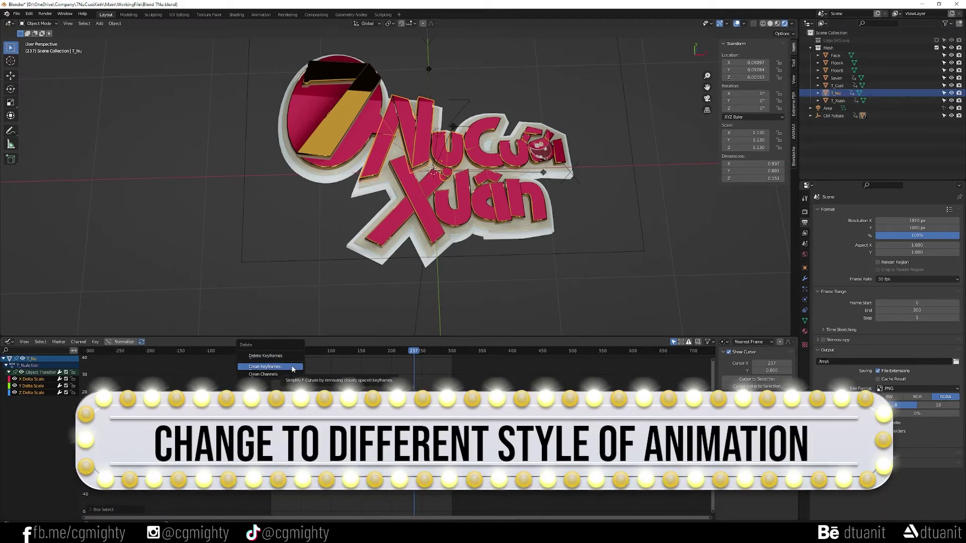
click(293, 363)
drag(288, 351, 272, 353)
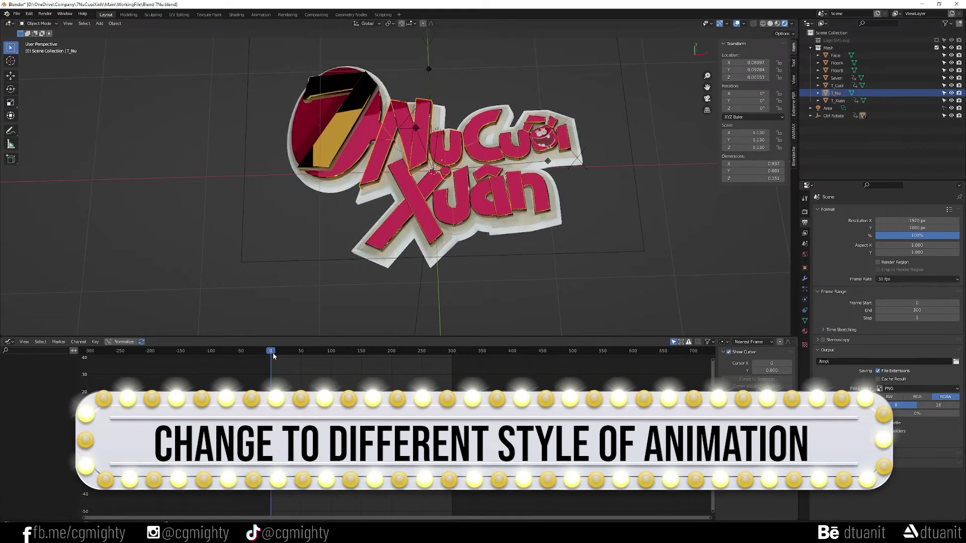
Set T_Nu's scale to 1 on all axes and keyframe the X scale
key(Home)
key(Home)
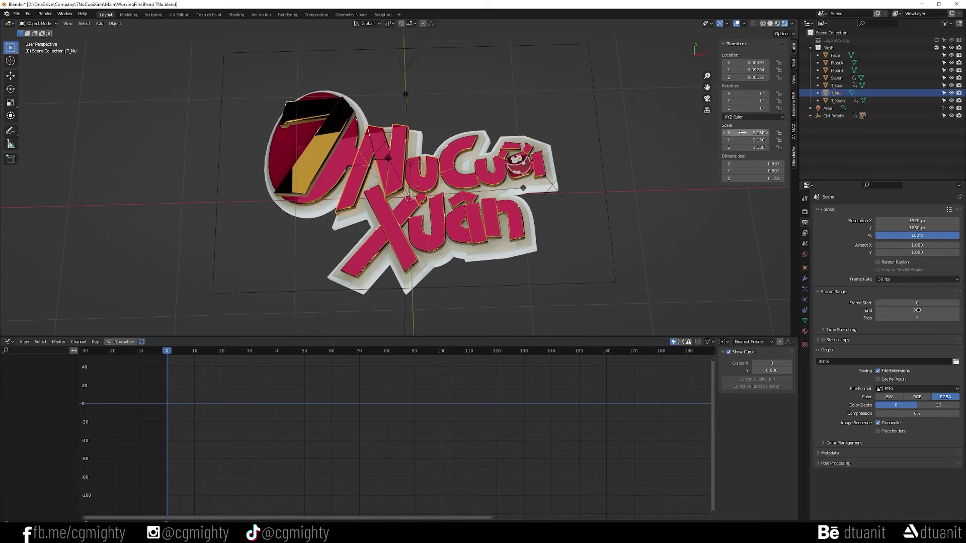
drag(742, 132, 743, 147)
text(1)
key(Return)
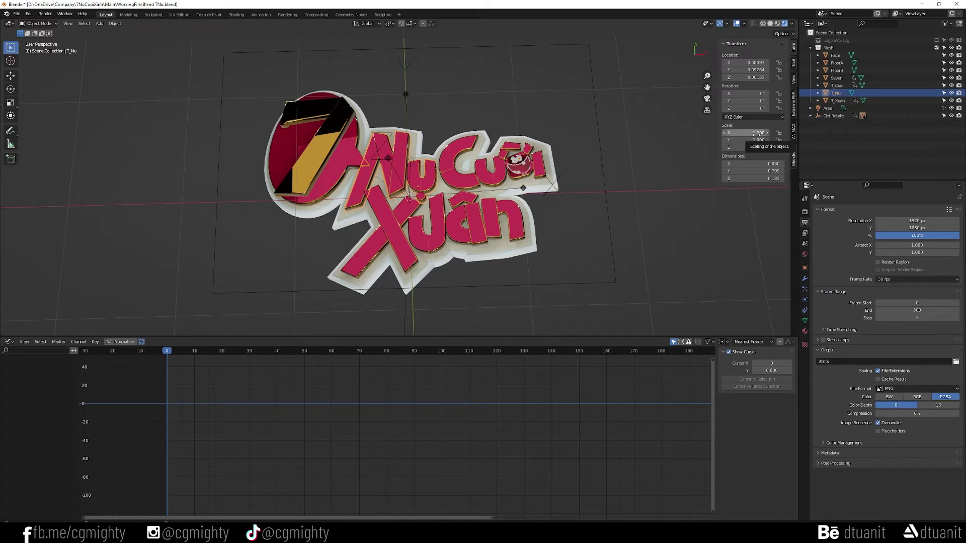
right_click(754, 132)
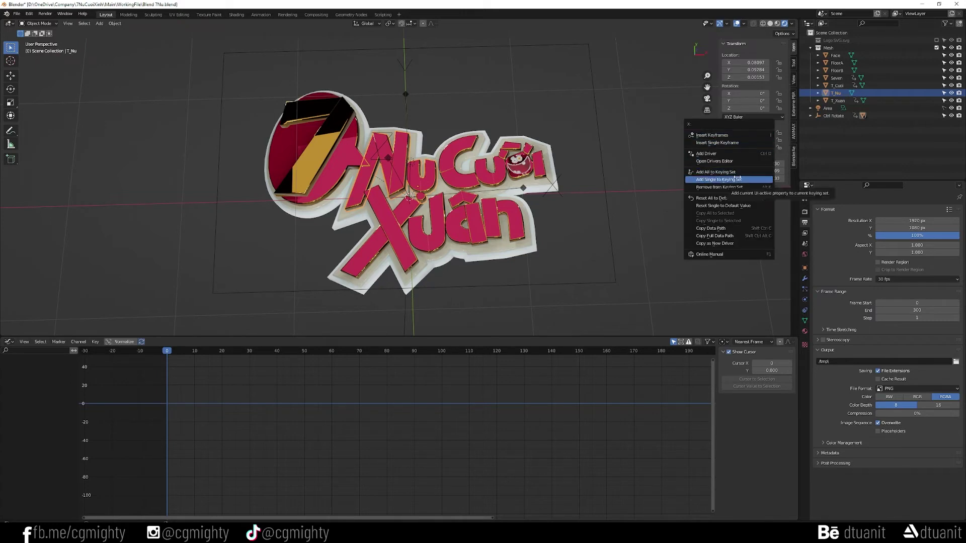
click(729, 142)
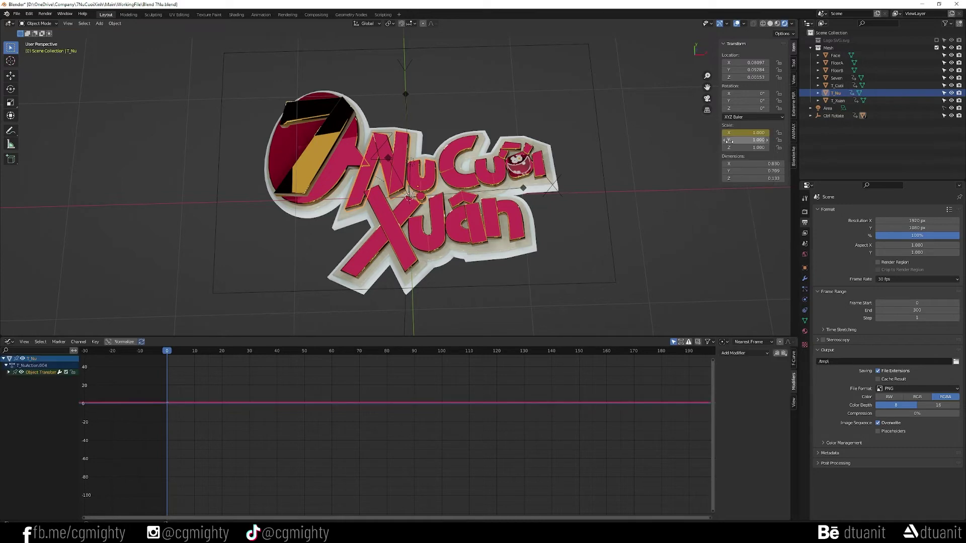
Re-enter scale 1.0 on X, Y and Z and keyframe all three at frame 0
right_click(741, 134)
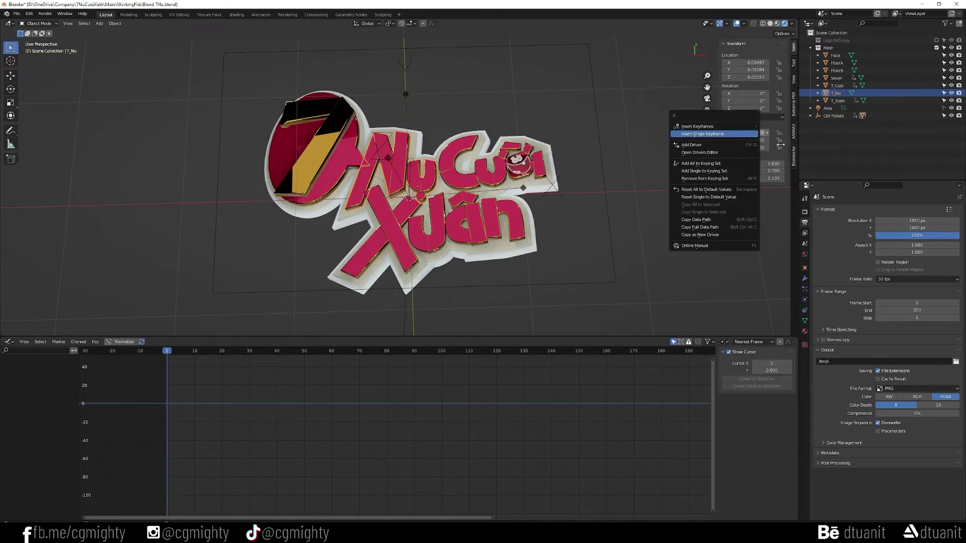
double_click(742, 132)
text(1.0)
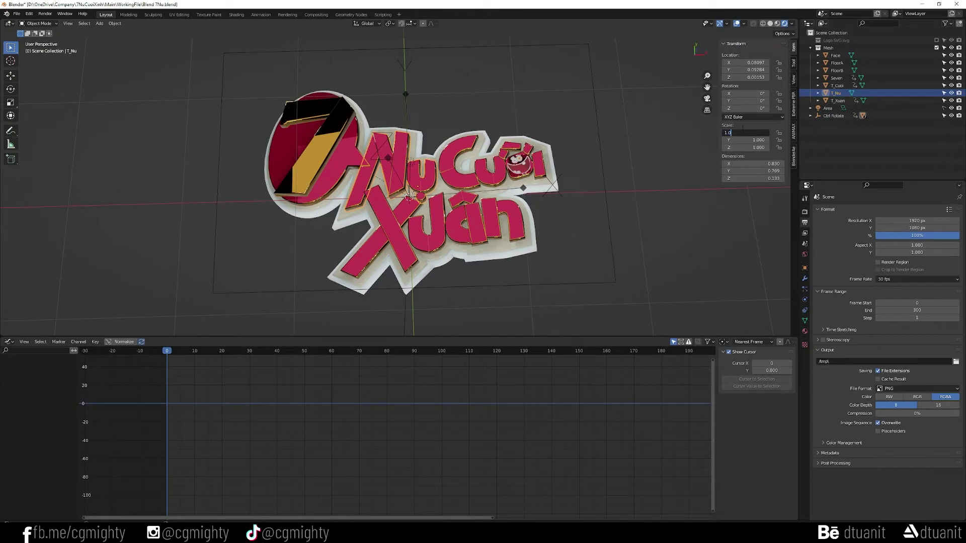
key(Return)
drag(743, 133, 744, 148)
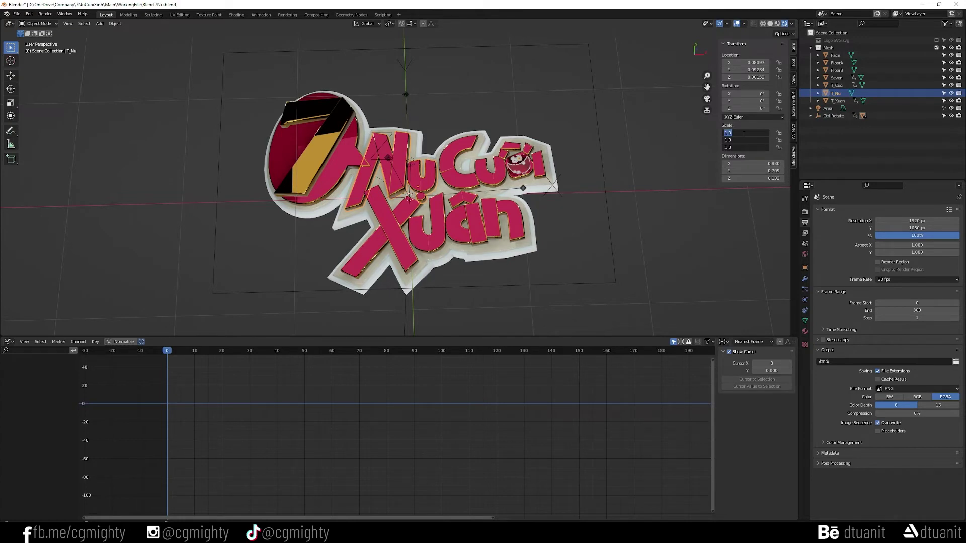
key(Return)
right_click(740, 129)
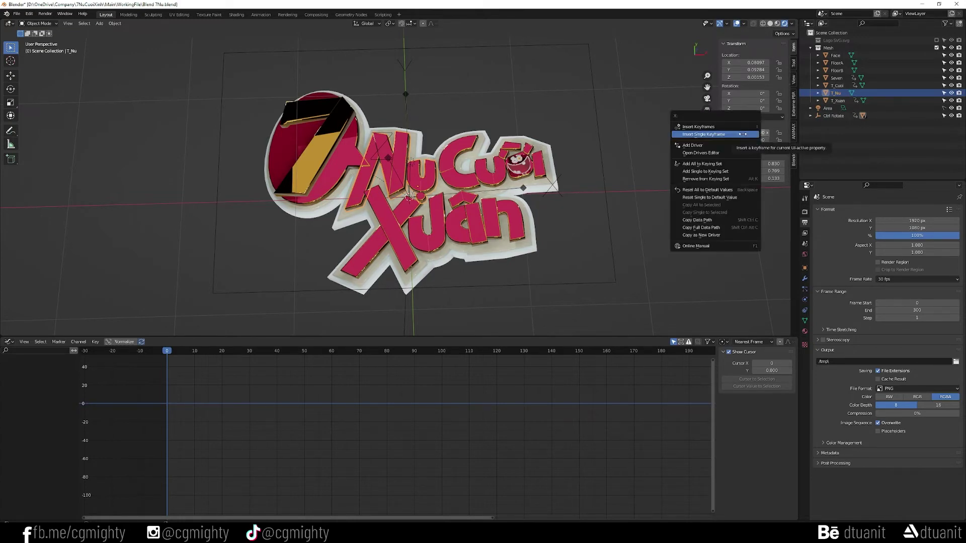
click(740, 127)
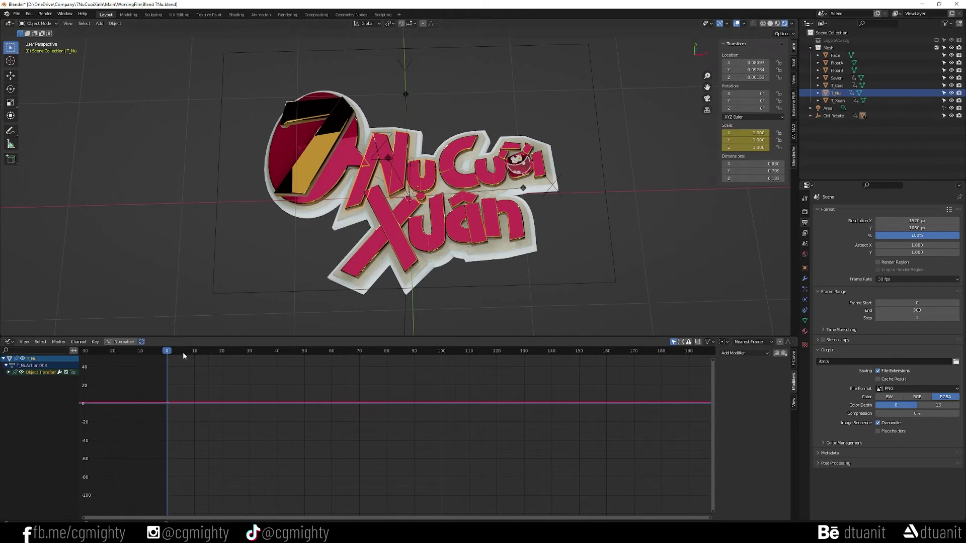
At frame 20, set T_Nu's scale to 1.2 on all axes and keyframe it
drag(183, 351, 222, 359)
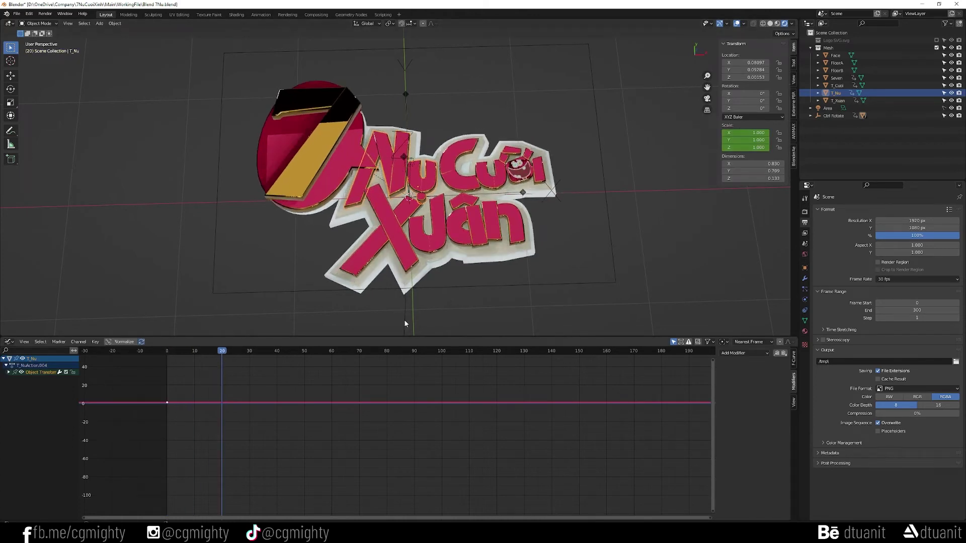
drag(744, 133, 746, 148)
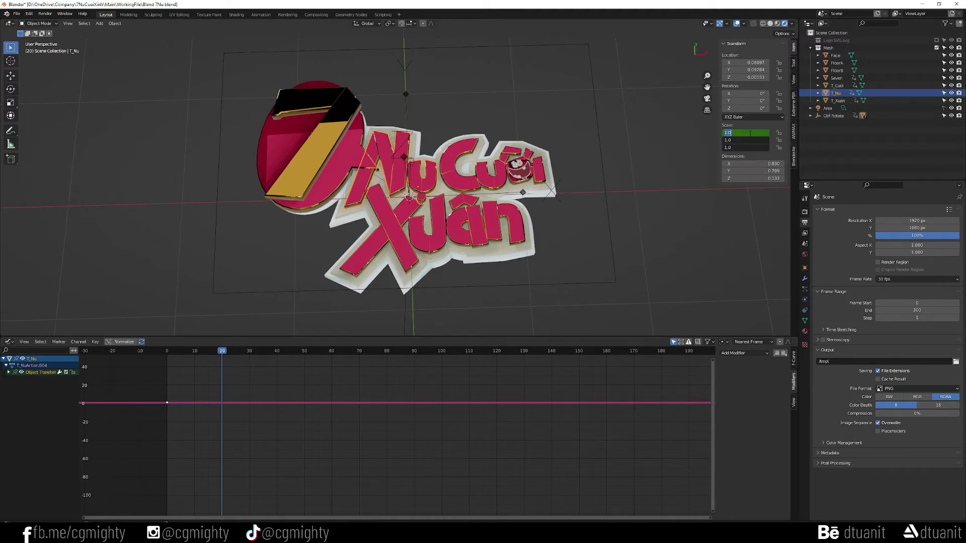
text(1.)
key(Return)
right_click(749, 132)
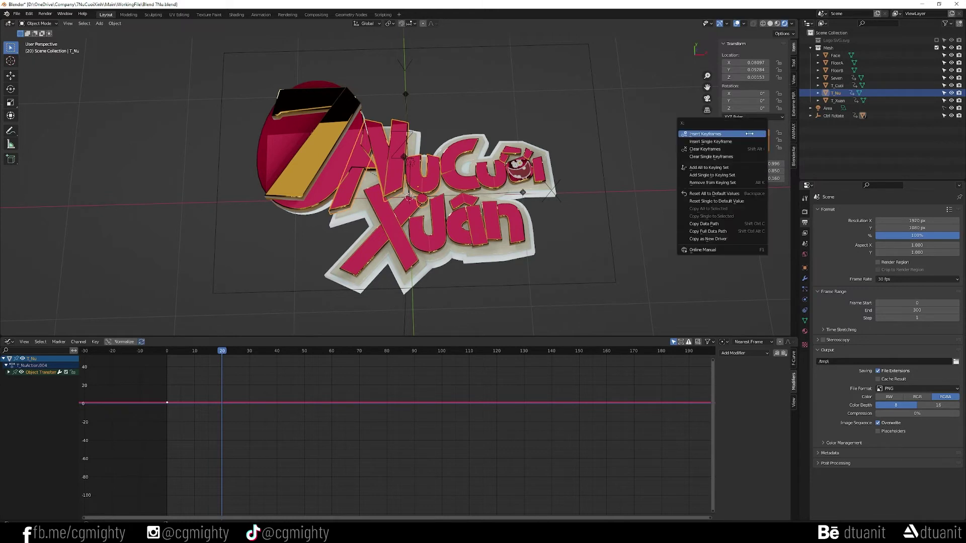
click(749, 134)
Give T_Nu's scale keys Bounce easing, preview playback, and reselect the keys
drag(151, 378, 238, 433)
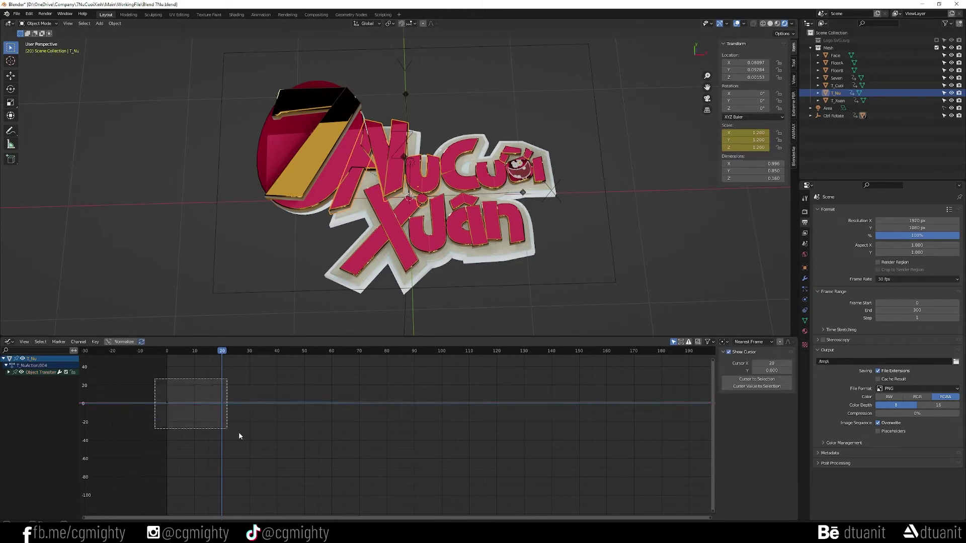
key(t)
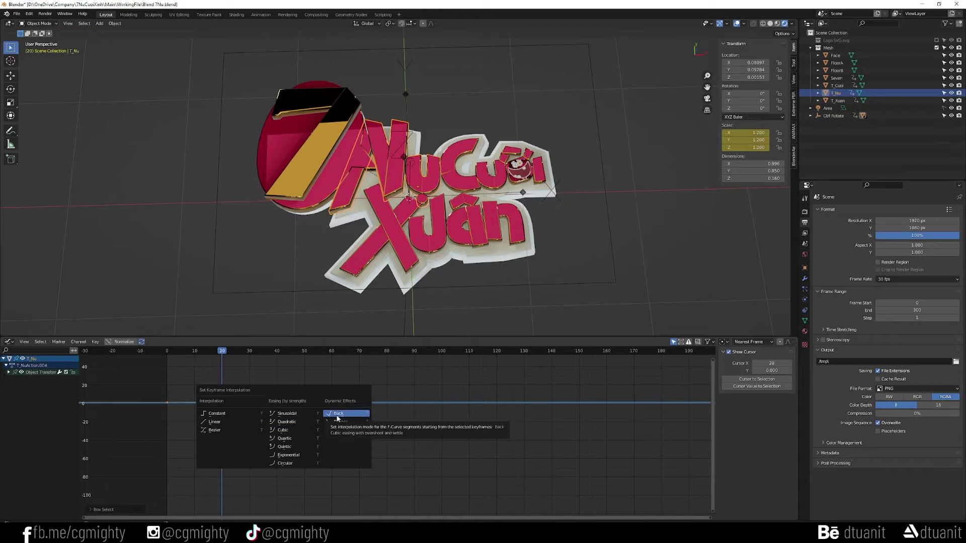
click(337, 424)
click(168, 353)
key(space)
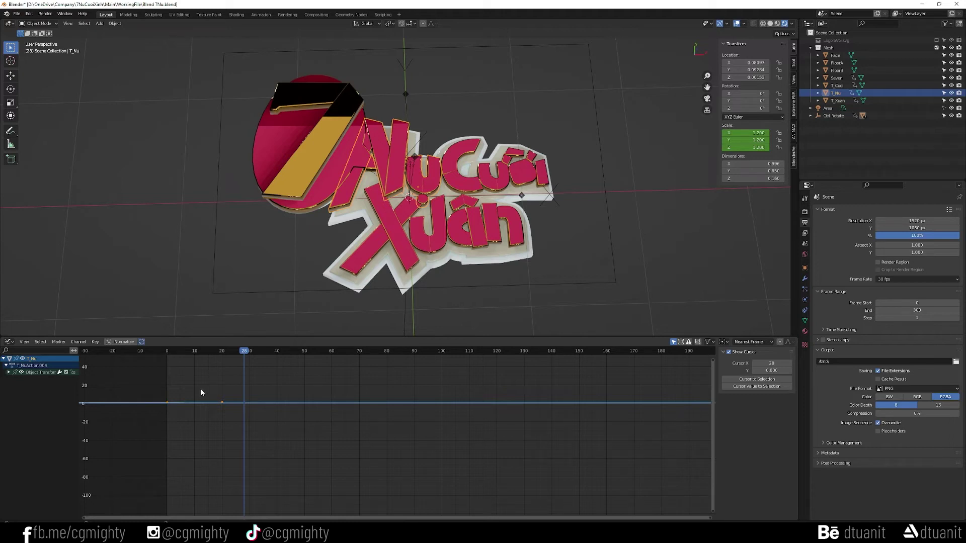
drag(200, 389, 271, 433)
Reapply Bounce easing to the selected scale keys and scrub through to review
key(t)
click(234, 406)
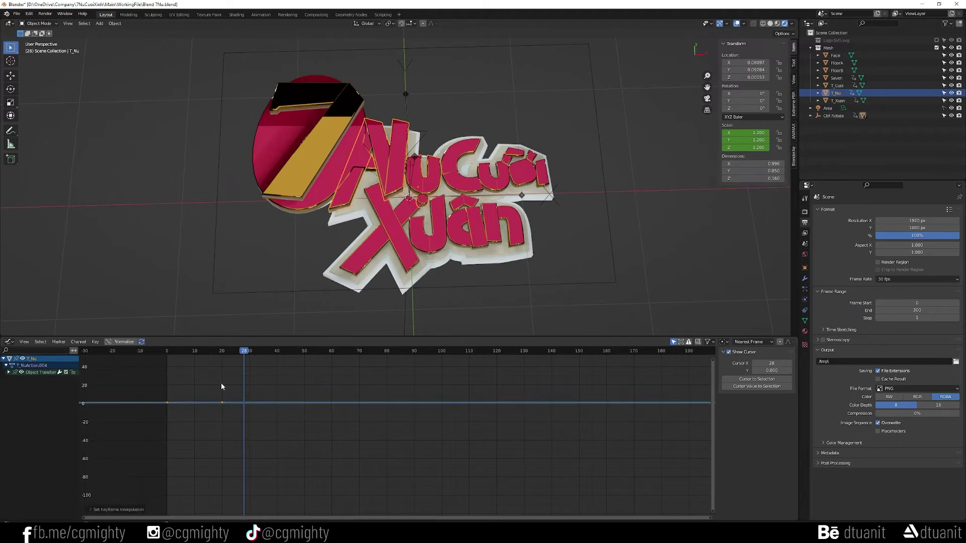
drag(173, 352, 165, 352)
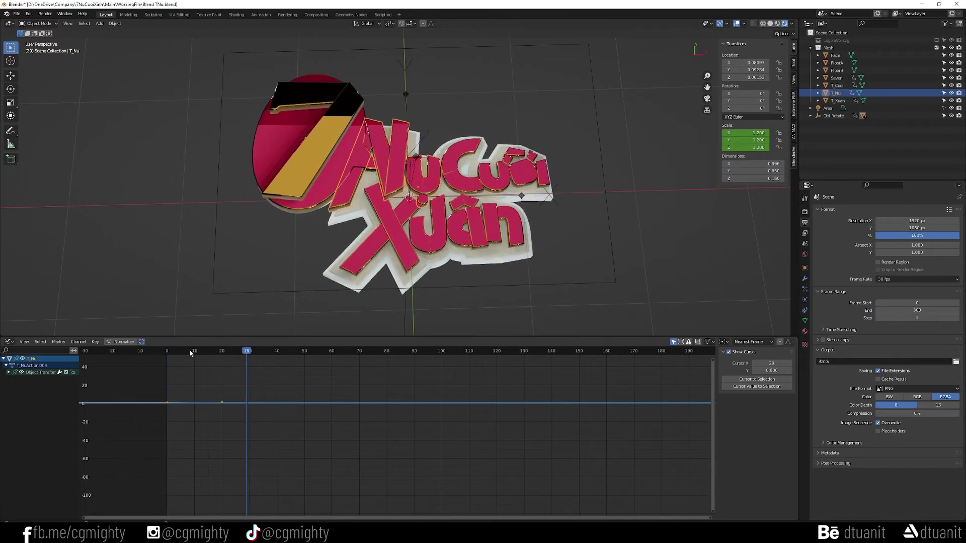
drag(189, 349, 356, 355)
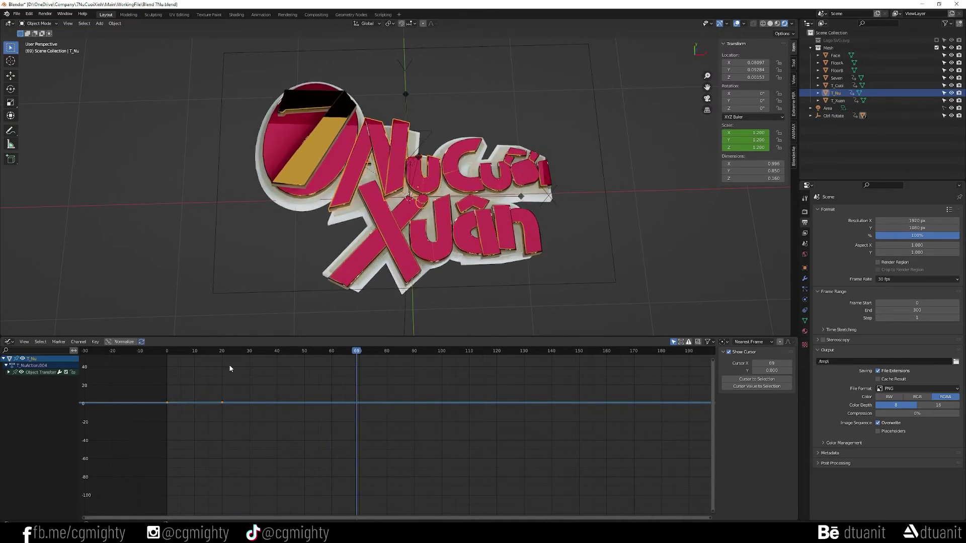
Delete all of Seven's keyframes, preview playback, and reselect T_Nu's scale keys
click(325, 156)
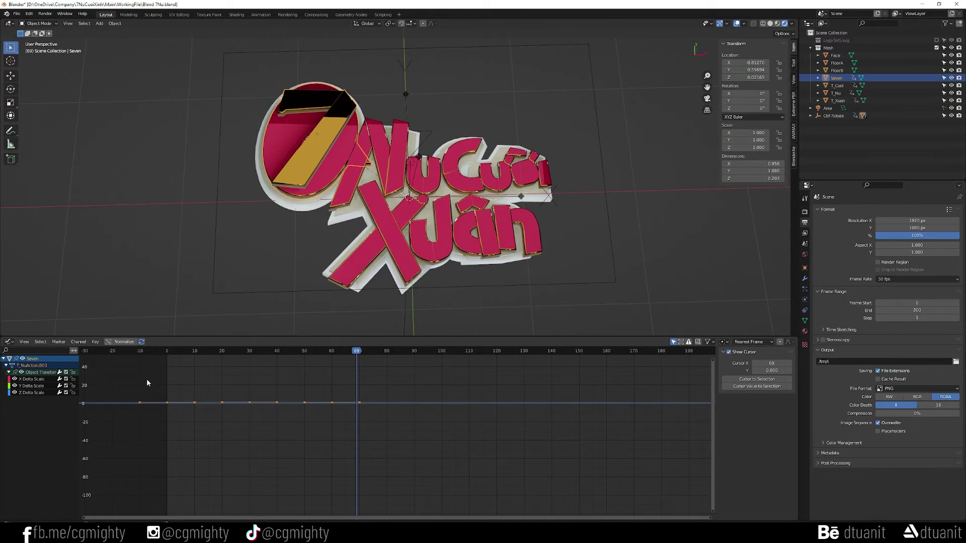
key(x)
click(373, 449)
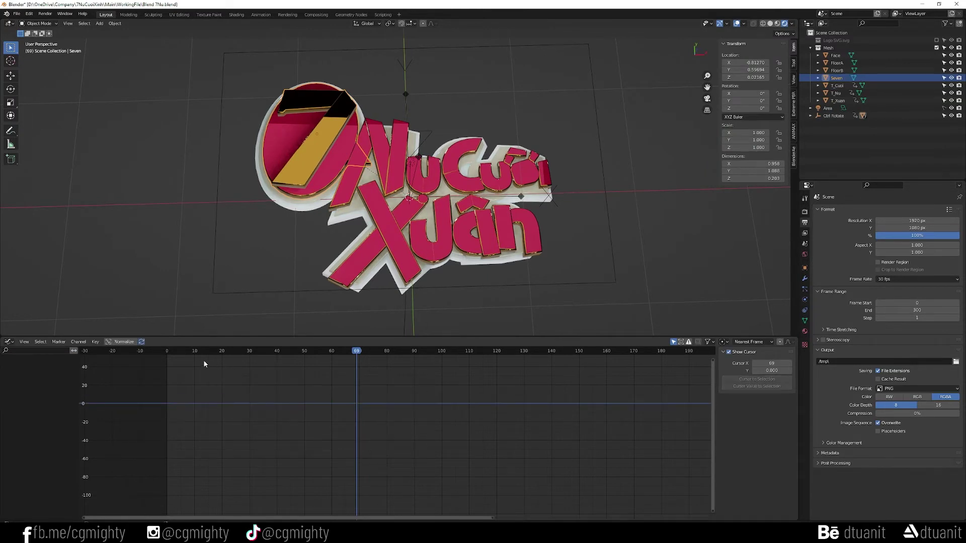
click(168, 351)
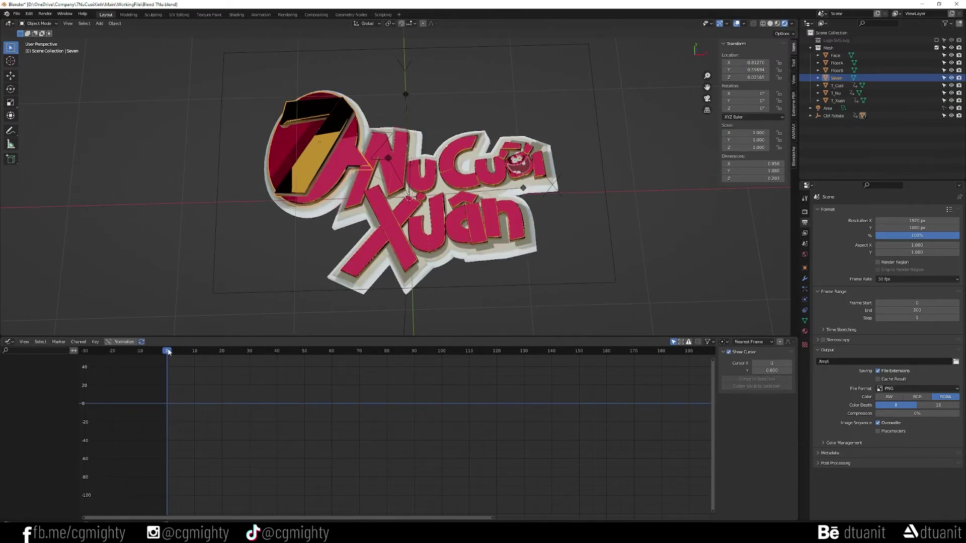
key(space)
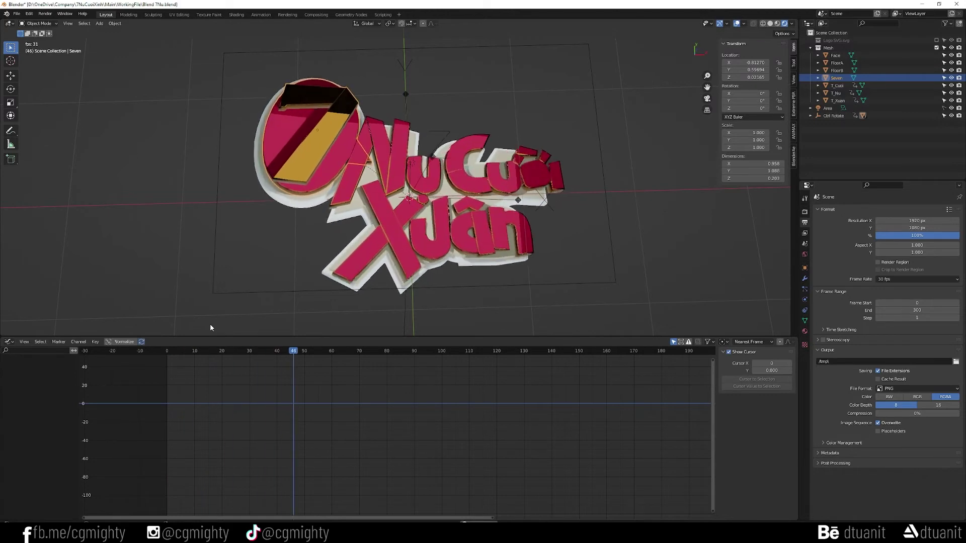
key(space)
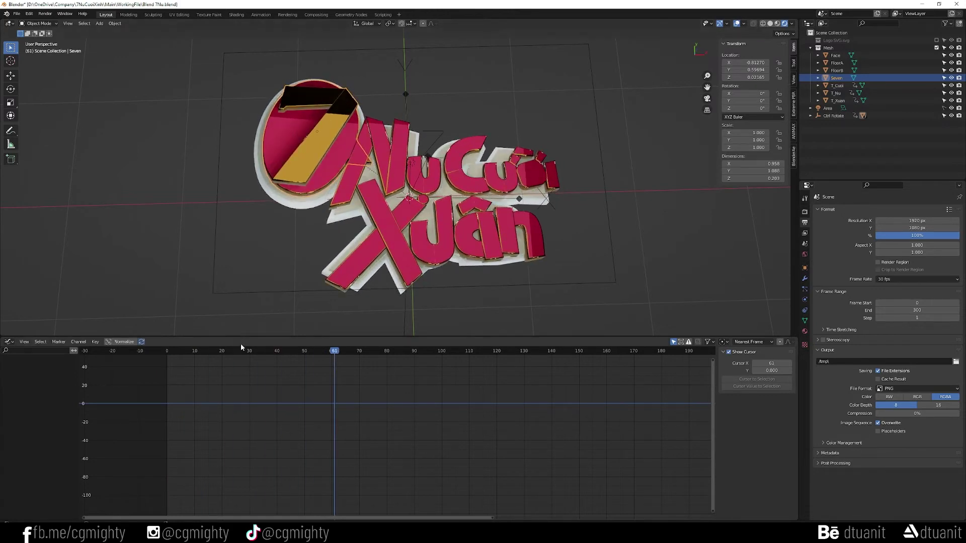
click(400, 185)
click(245, 429)
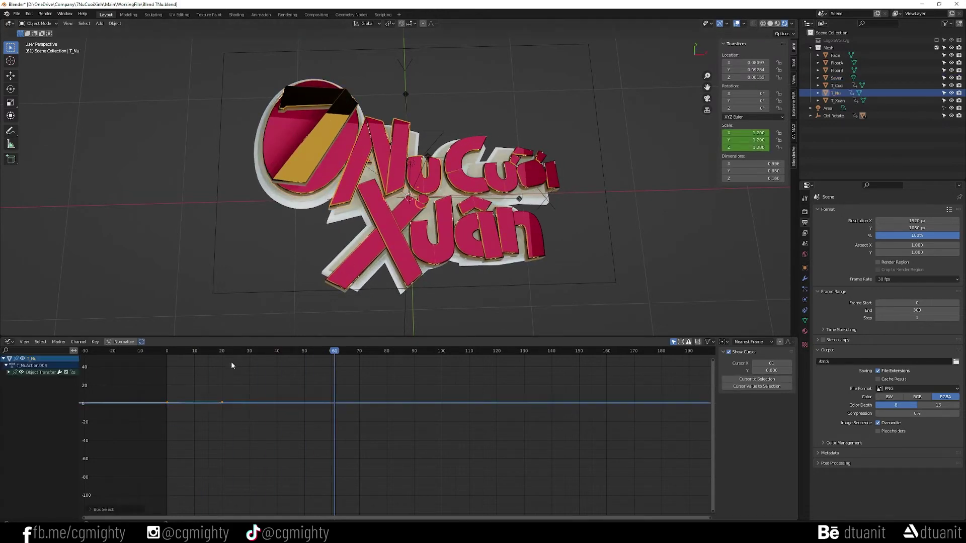
Shift T_Nu's scale keyframes later to frames 30 and 50 and preview the timing
key(g)
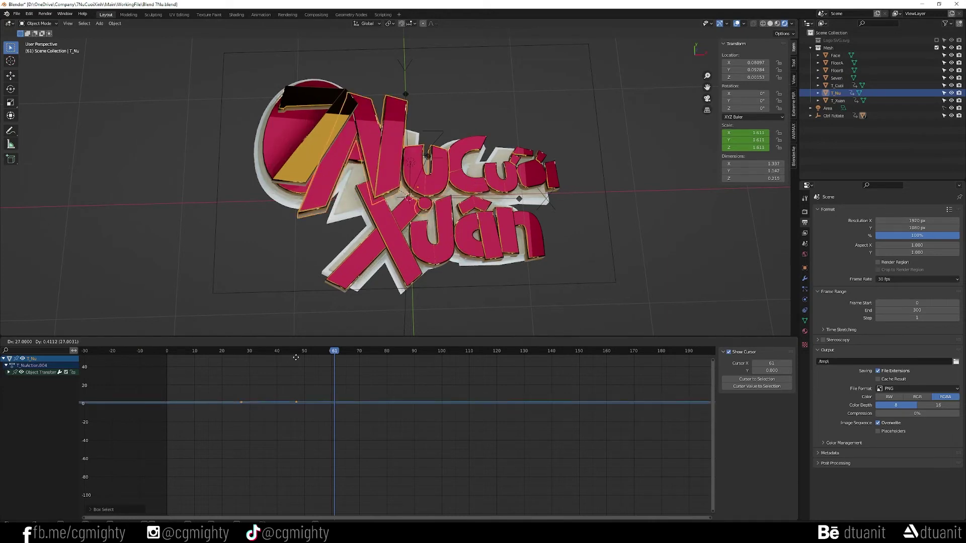
click(304, 357)
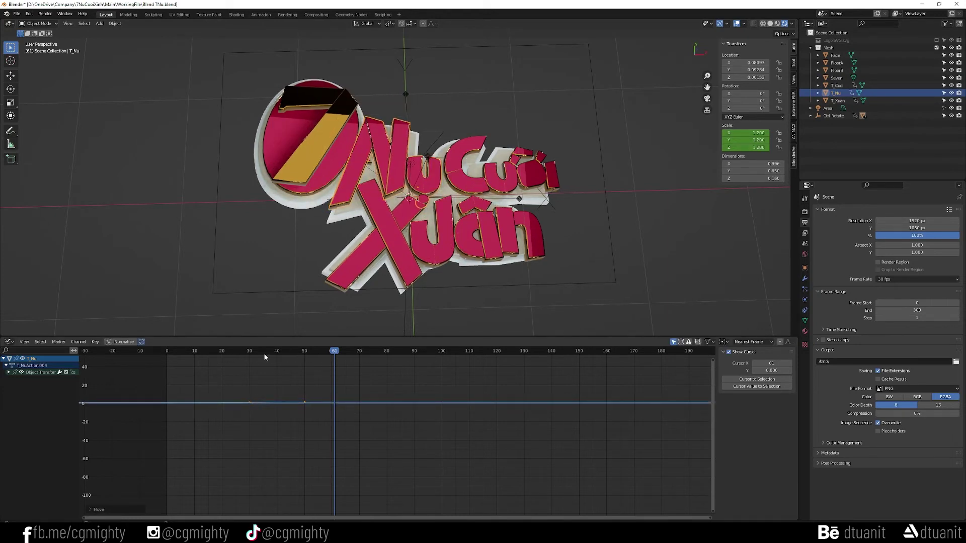
click(246, 350)
key(space)
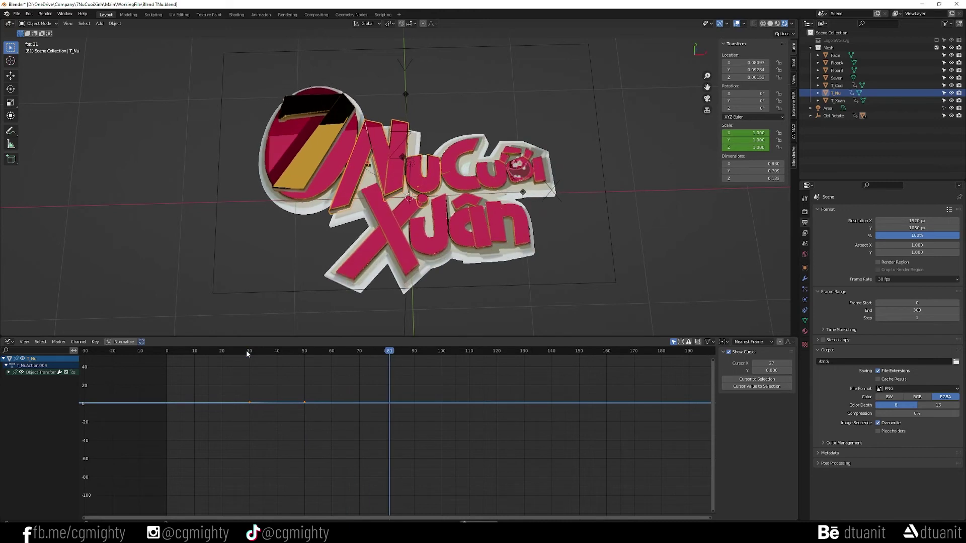
key(space)
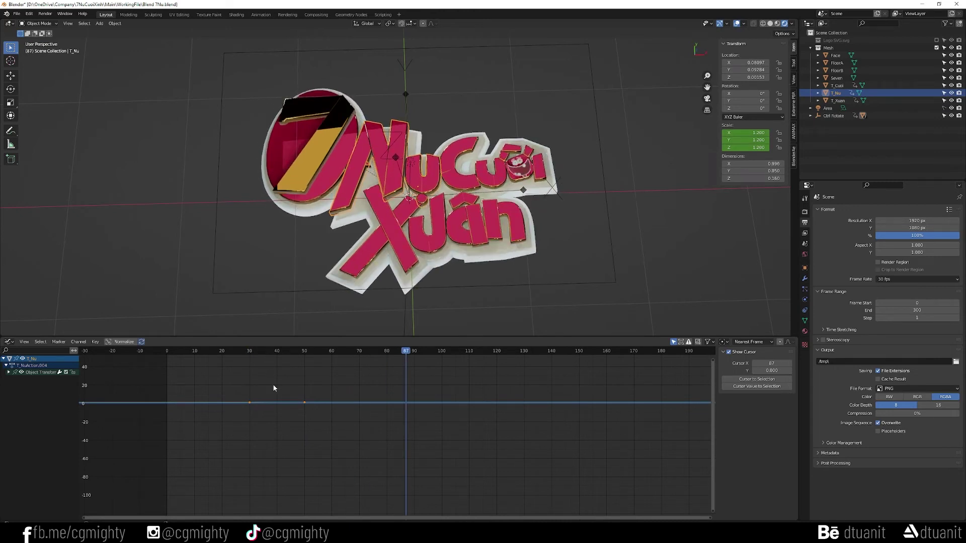
Apply Back easing to the scale keys and preview through frame 69
key(t)
click(291, 407)
click(246, 351)
key(space)
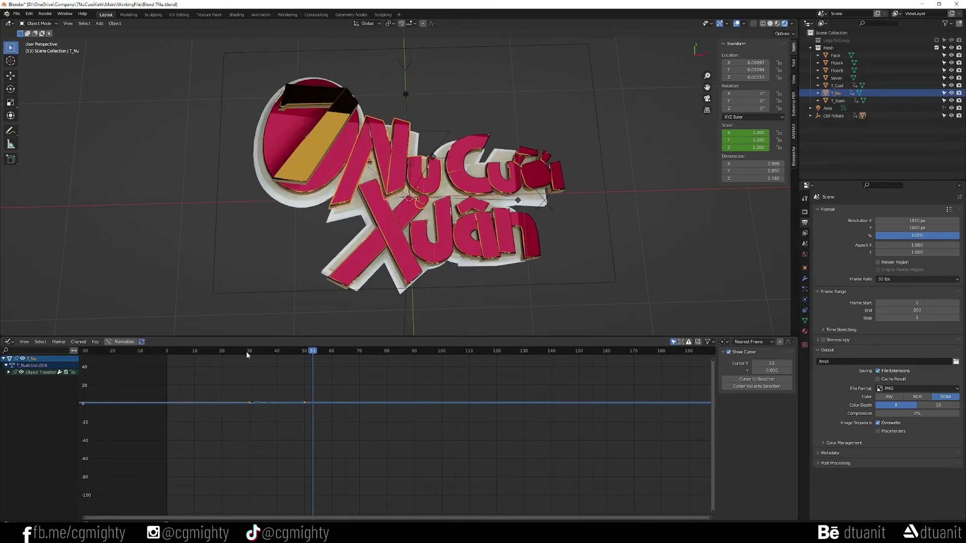
key(space)
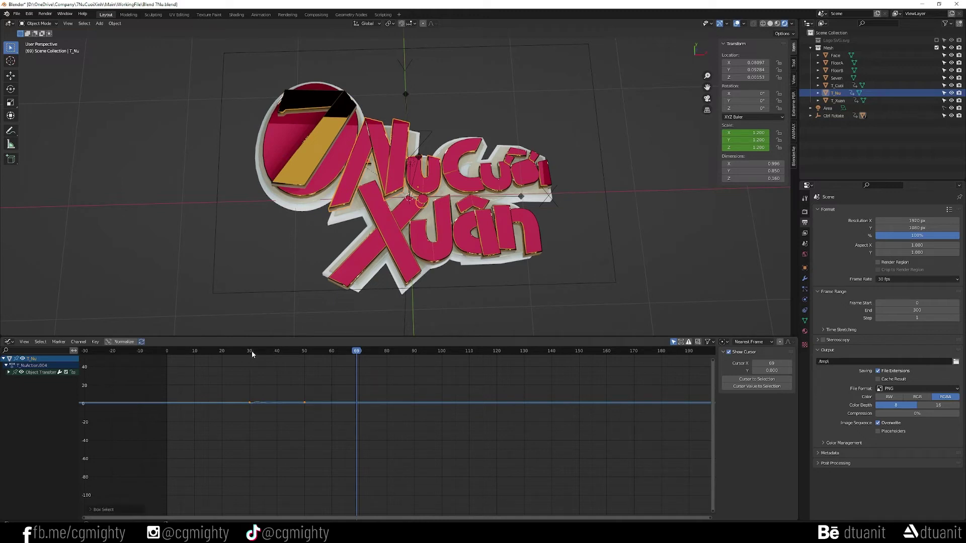
click(250, 351)
drag(251, 351, 359, 358)
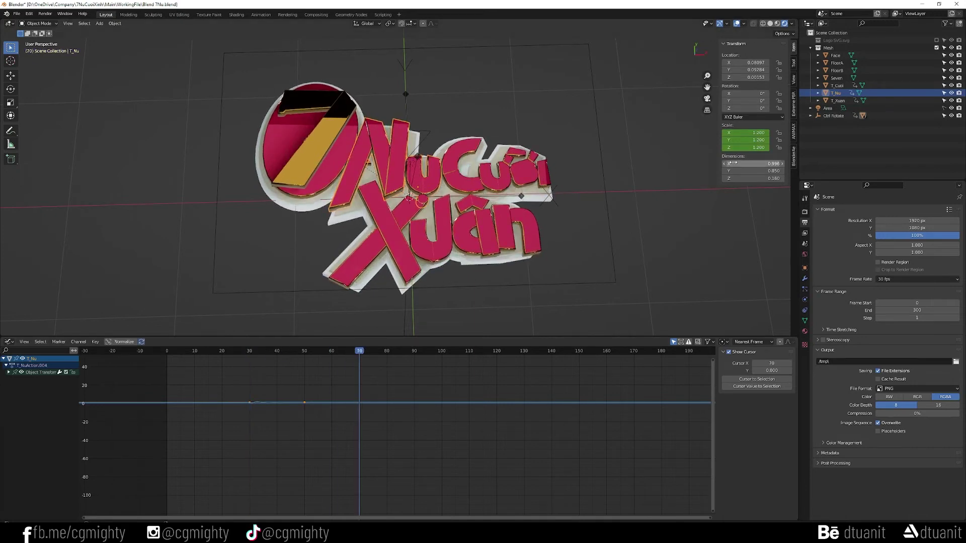
Duplicate the starting 1.0 scale key to frame 70 and preview
drag(230, 389, 269, 429)
key(shift+d)
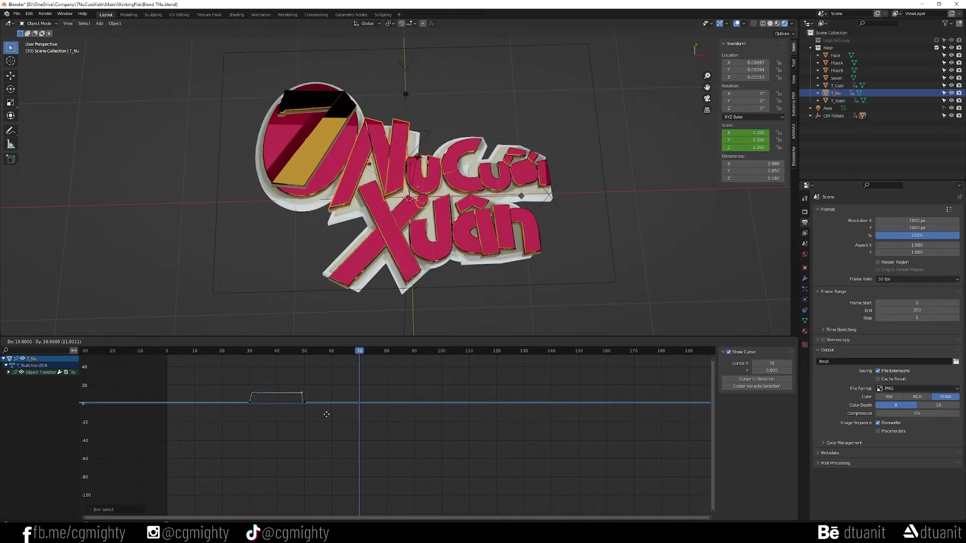
key(x)
click(379, 422)
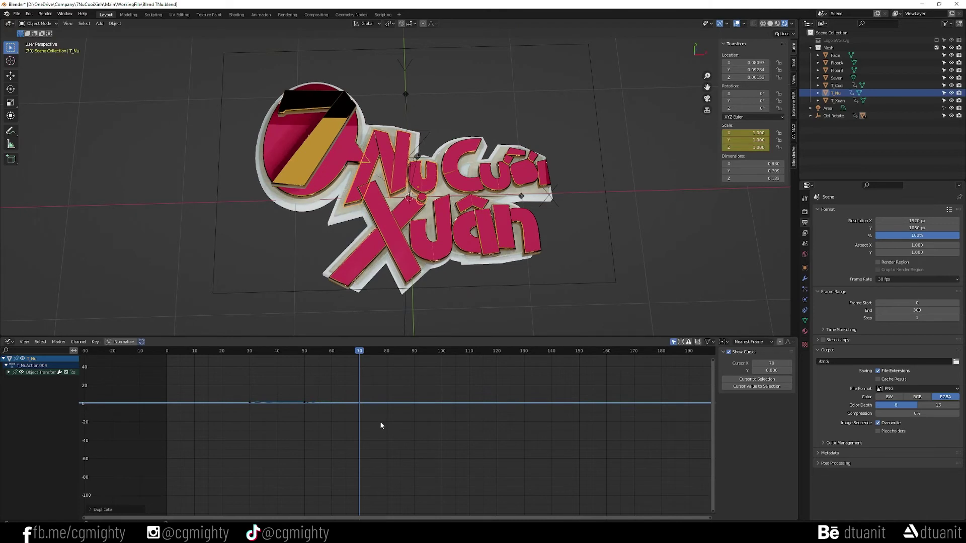
click(246, 351)
key(space)
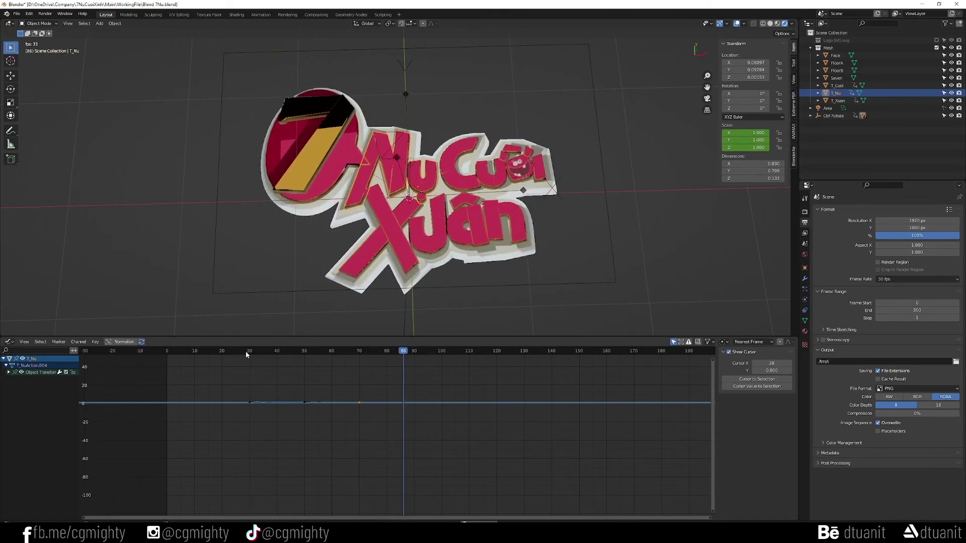
key(space)
Apply Back easing to all of T_Nu's scale keys and preview playback
click(302, 394)
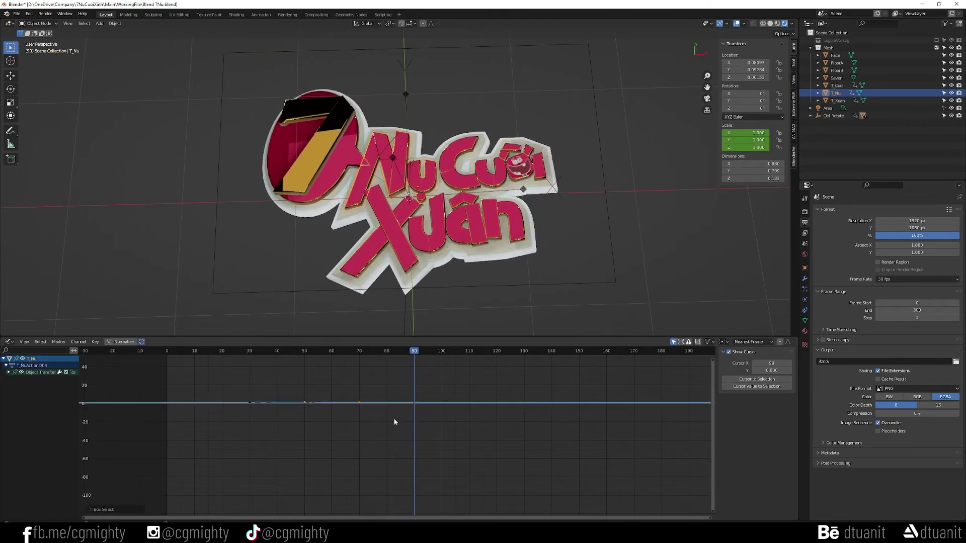
click(301, 386)
drag(298, 390, 373, 412)
key(t)
click(361, 397)
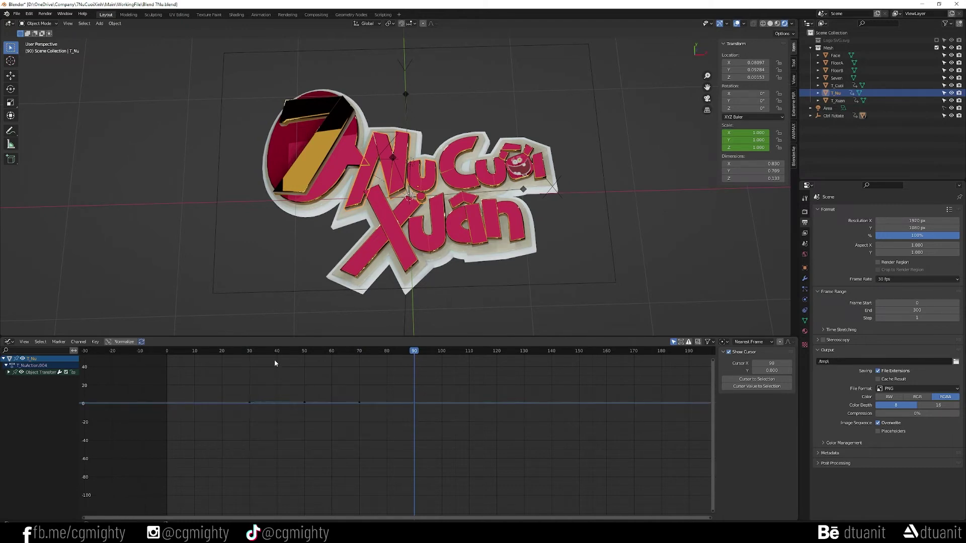
click(247, 353)
key(space)
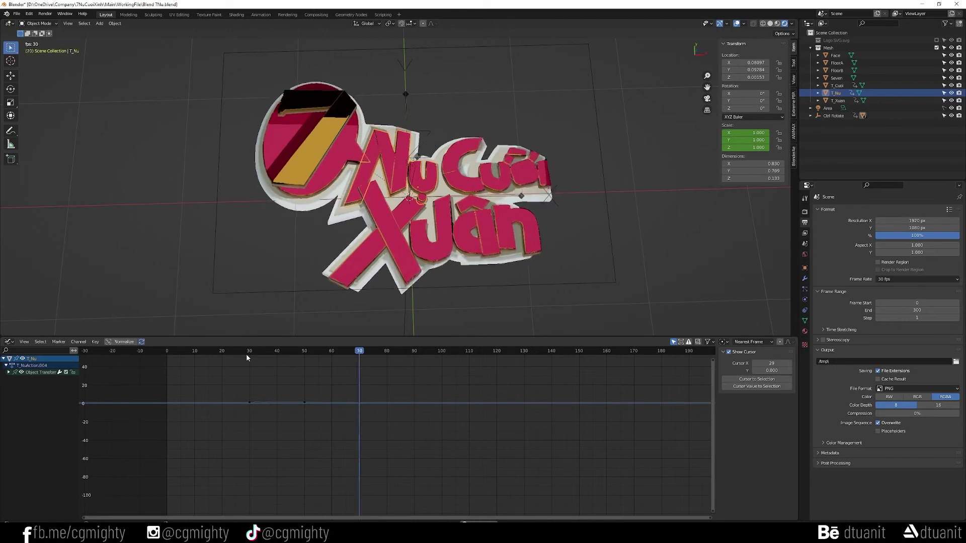
click(246, 354)
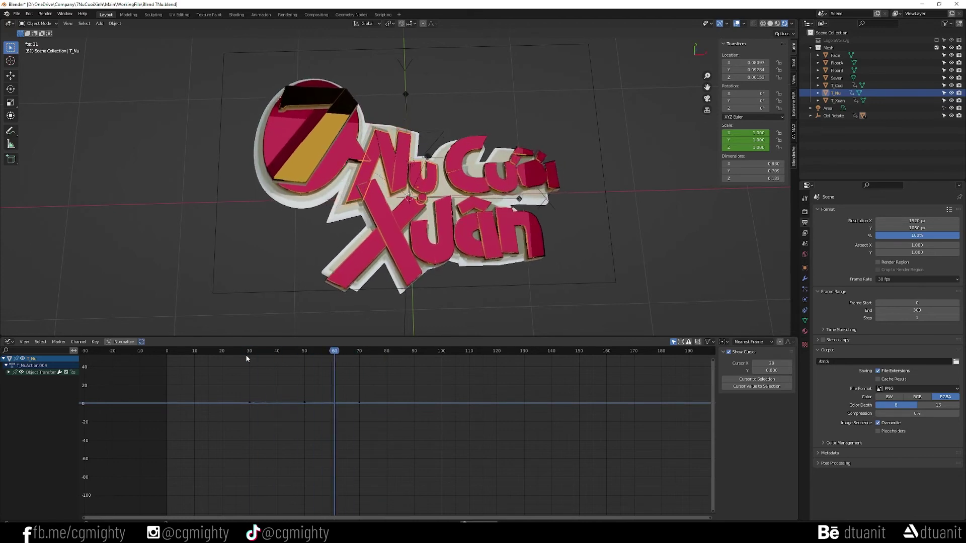
key(space)
Delete all Delta Scale keyframes on T_Cuoi and T_Xuan
click(473, 189)
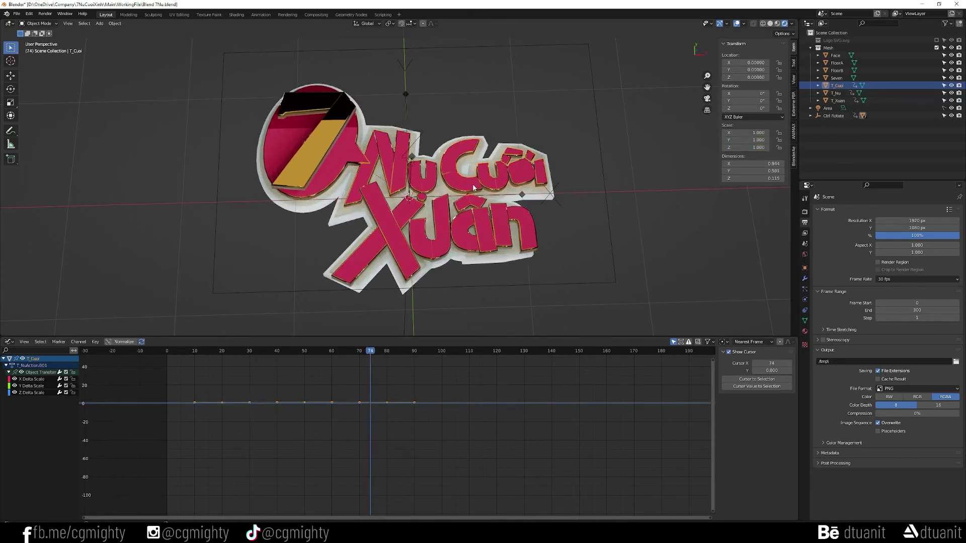
click(469, 352)
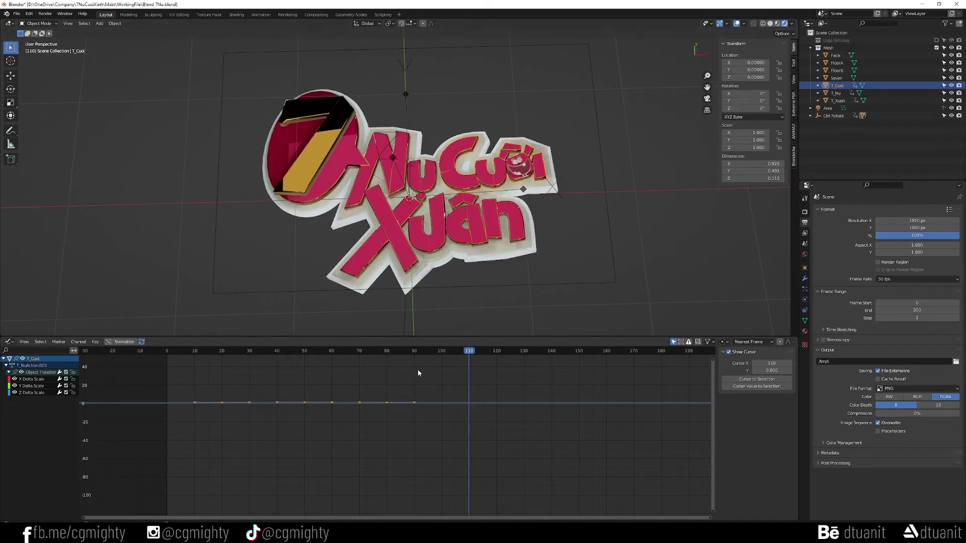
key(x)
click(206, 378)
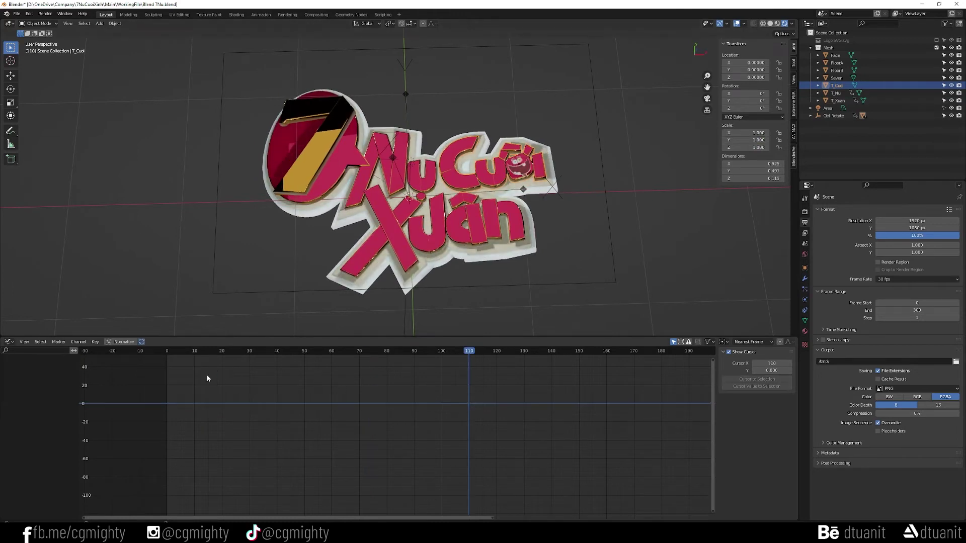
click(473, 225)
drag(191, 372, 516, 471)
key(x)
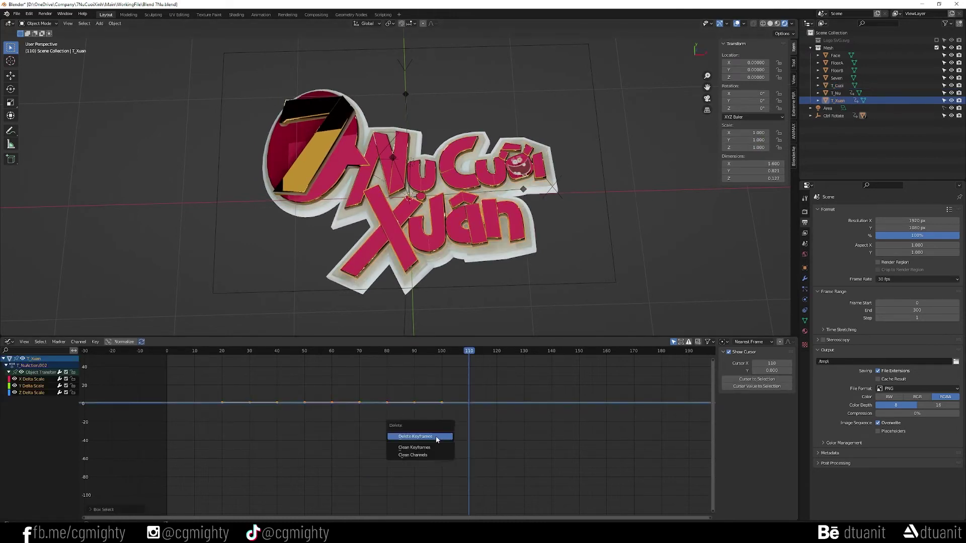
click(436, 437)
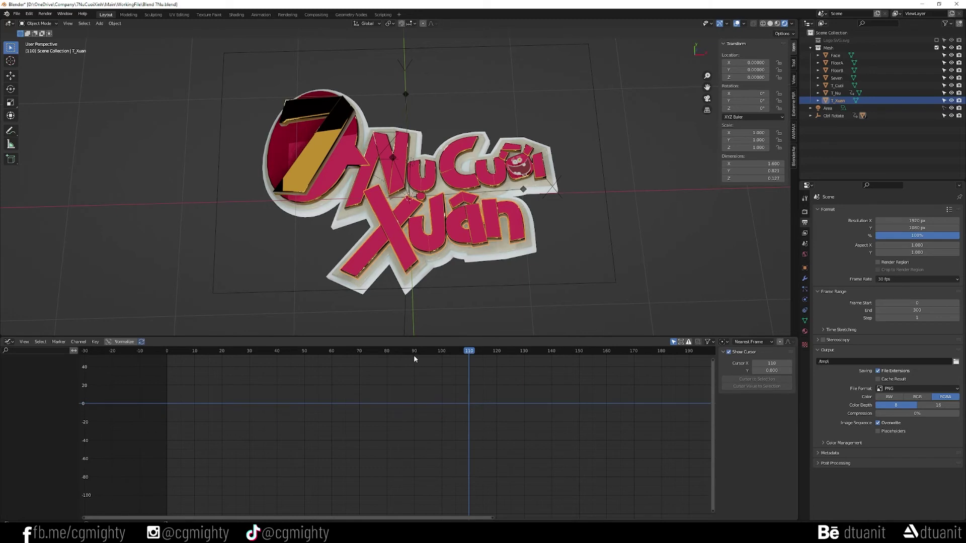
Select Seven, T_Cuoi and T_Xuan, and make Ctrl Rotate unselectable in the Outliner
click(321, 175)
shift+click(448, 225)
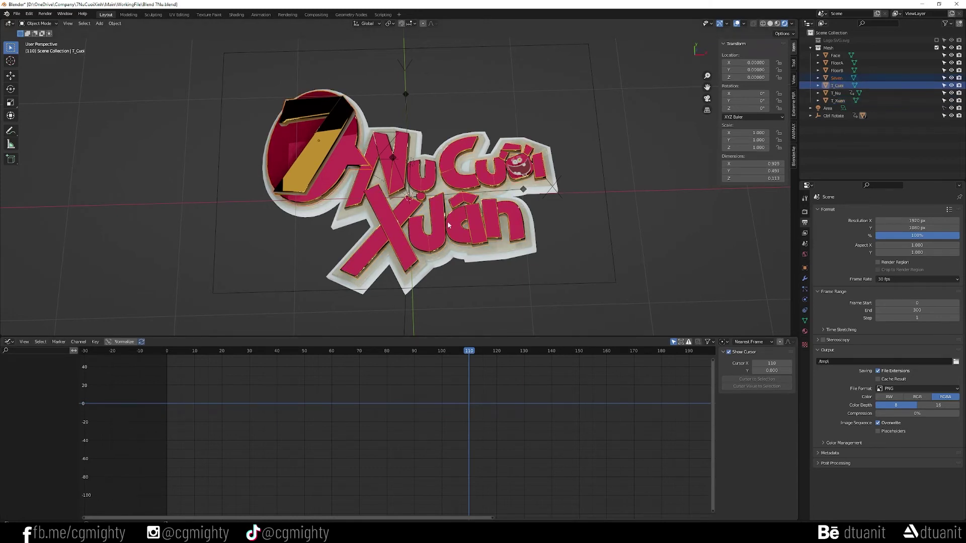
shift+click(448, 225)
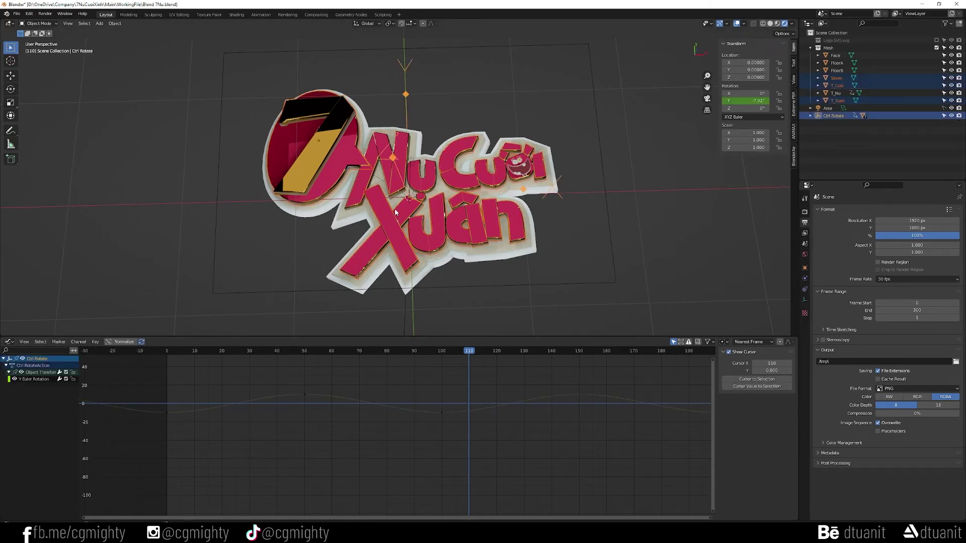
shift+click(402, 177)
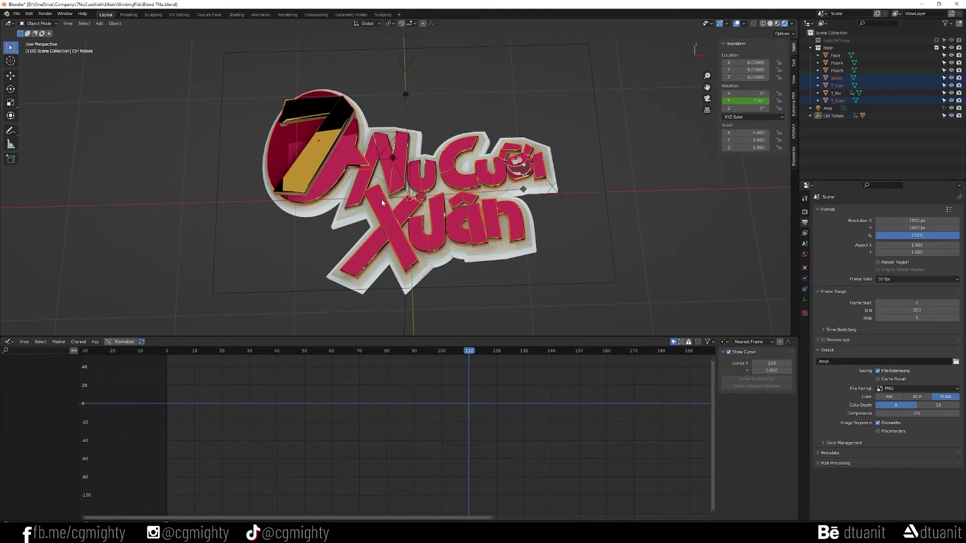
click(944, 117)
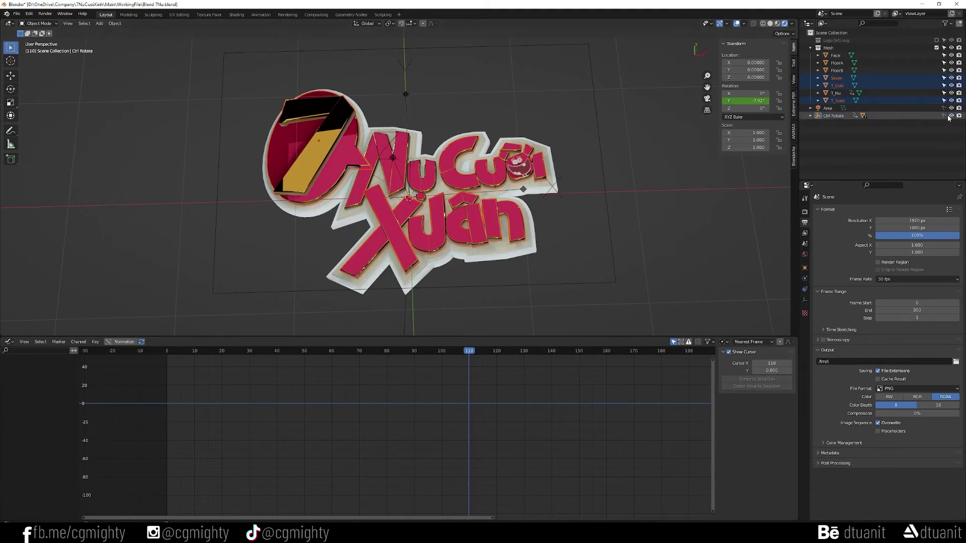
Link T_Nu's animation data to Seven, T_Cuoi and T_Xuan
click(349, 129)
shift+click(456, 181)
shift+click(464, 229)
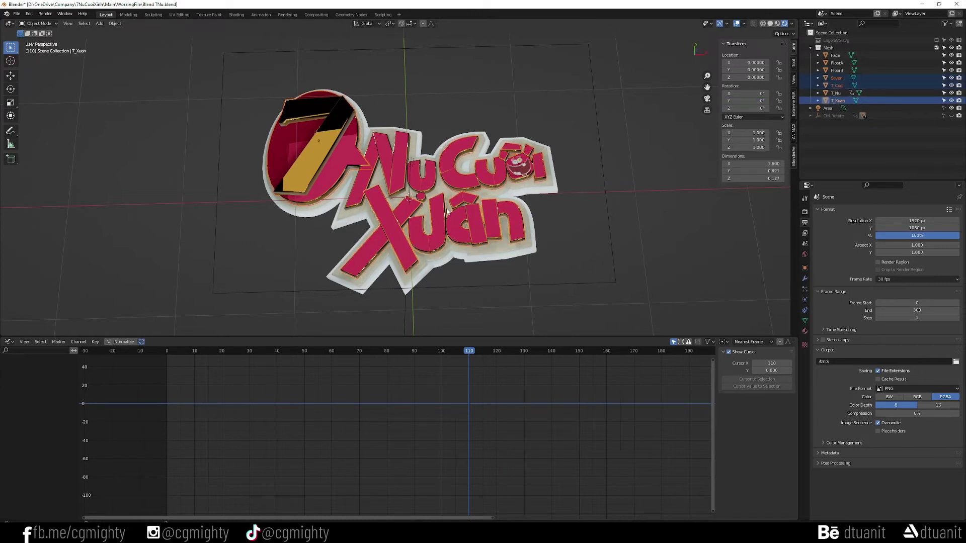
shift+click(427, 181)
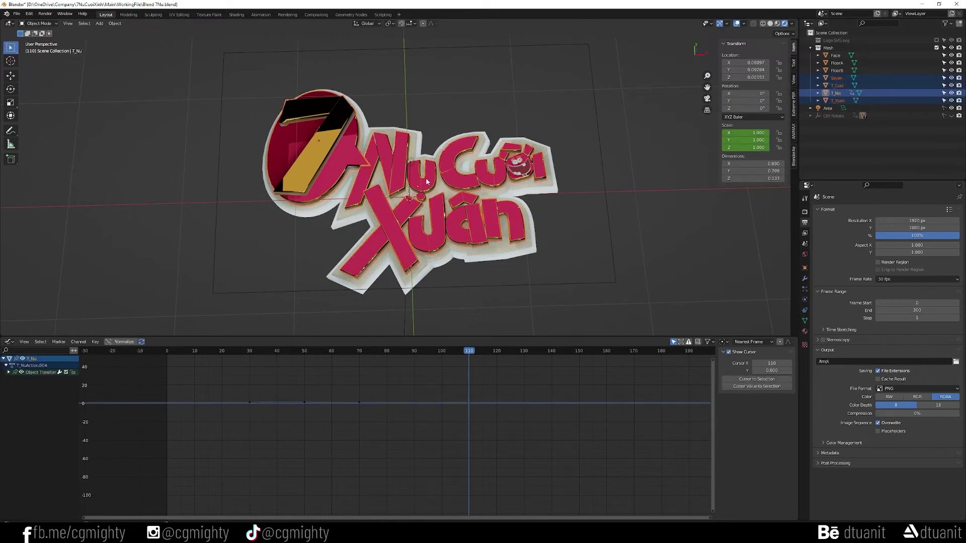
key(ctrl+l)
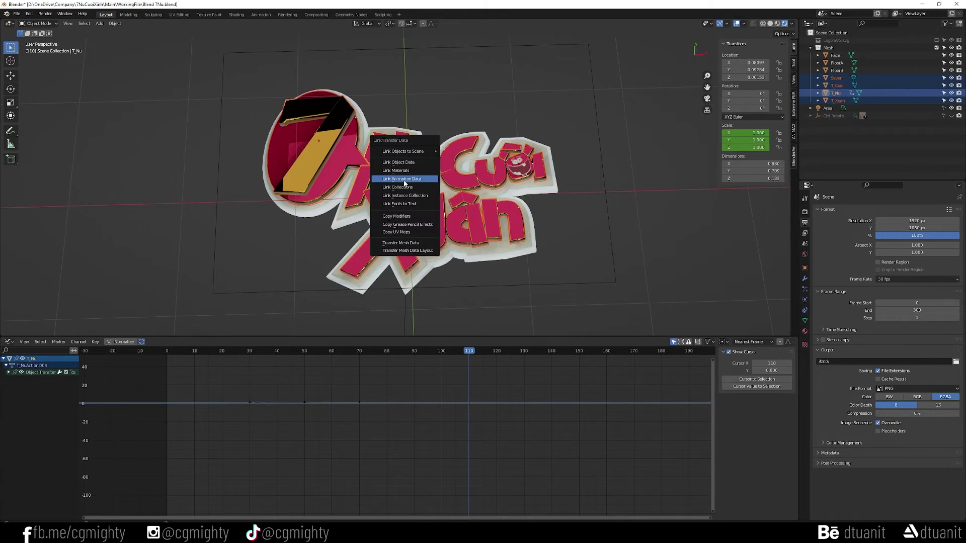
click(416, 181)
Make each object's animation single-user, then select Seven's keyframes
click(115, 24)
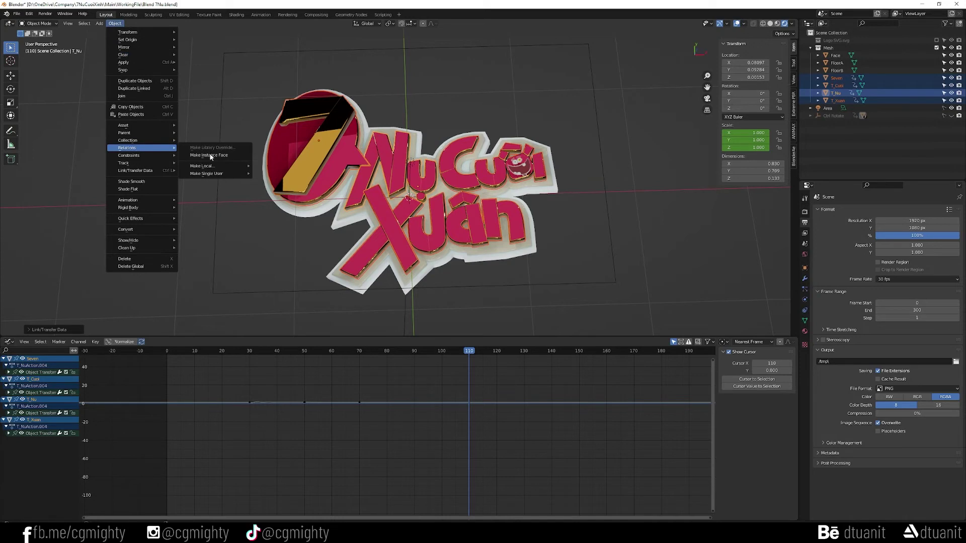
mouse_move(207, 174)
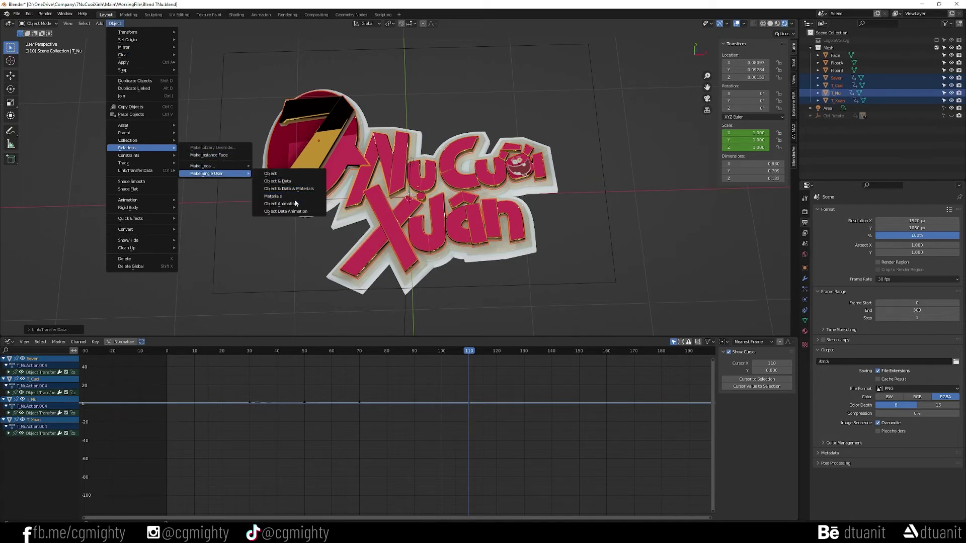
click(296, 204)
click(301, 144)
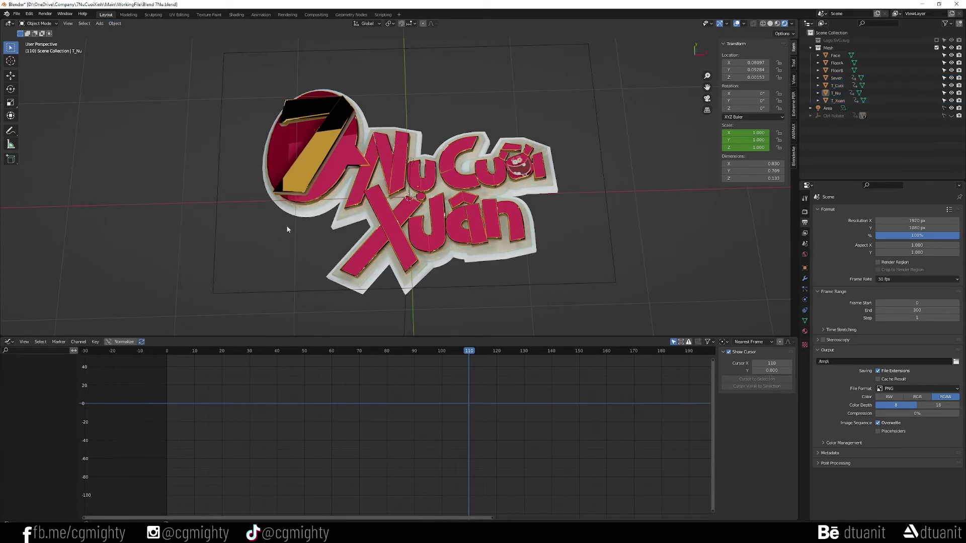
drag(214, 382, 367, 419)
Shift Seven's keyframes 30 frames earlier, then preview and scrub the timeline to frame 20
key(g)
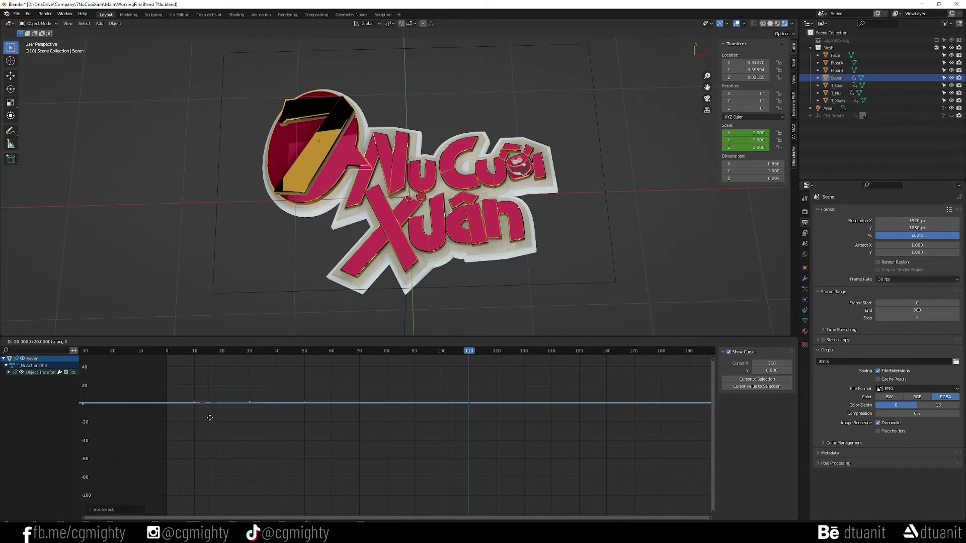
click(210, 417)
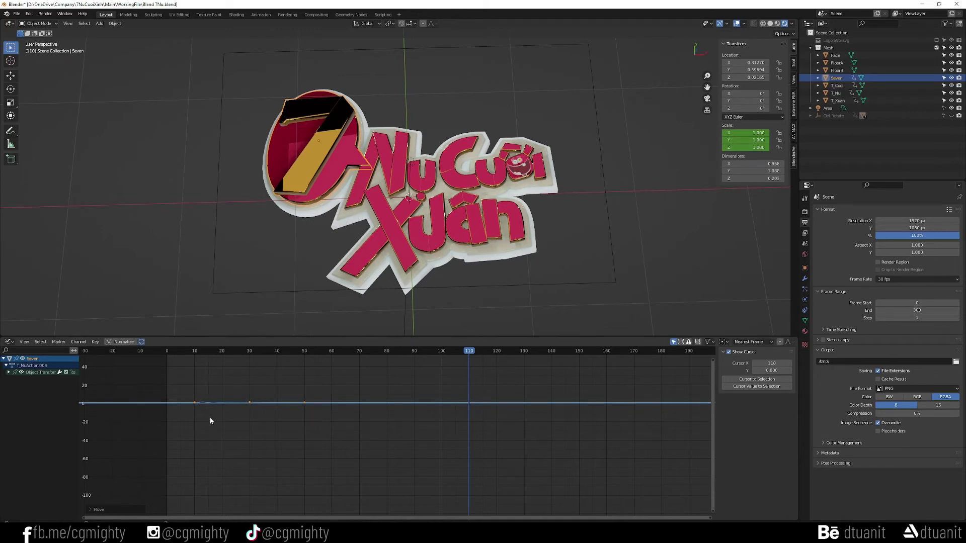
click(398, 182)
key(space)
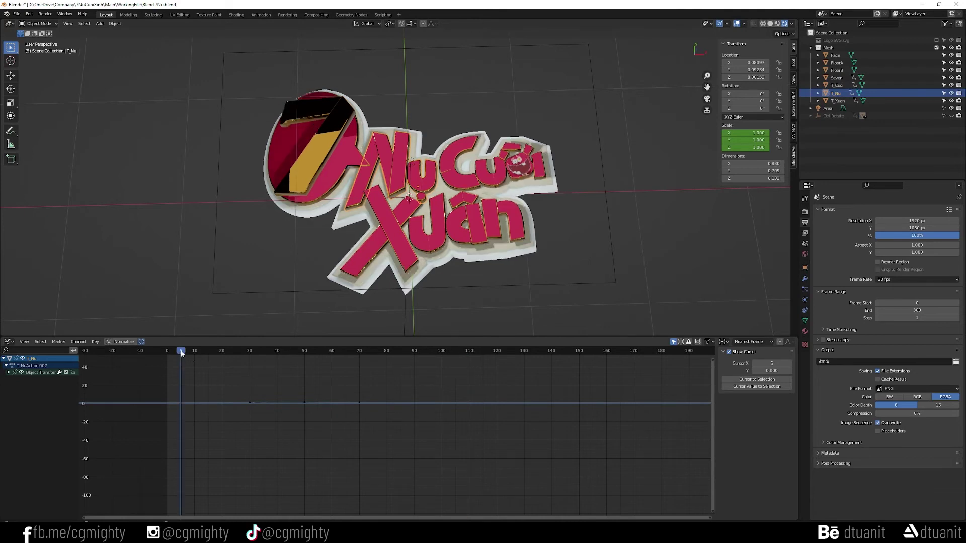
click(182, 350)
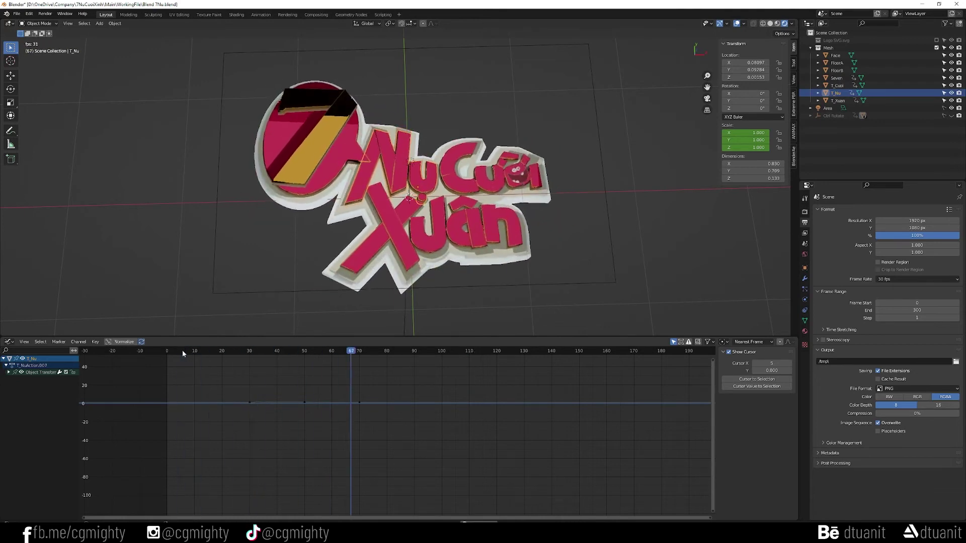
key(space)
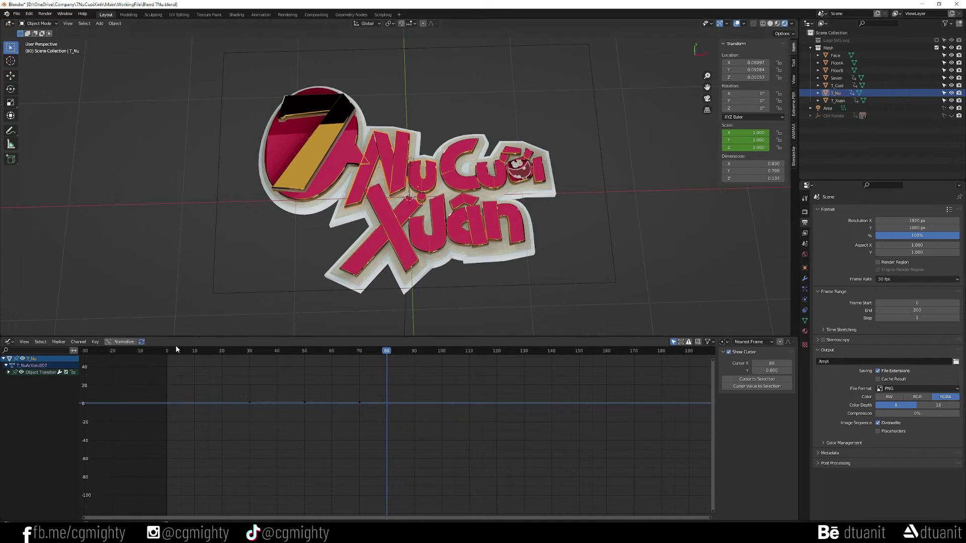
drag(177, 350, 228, 355)
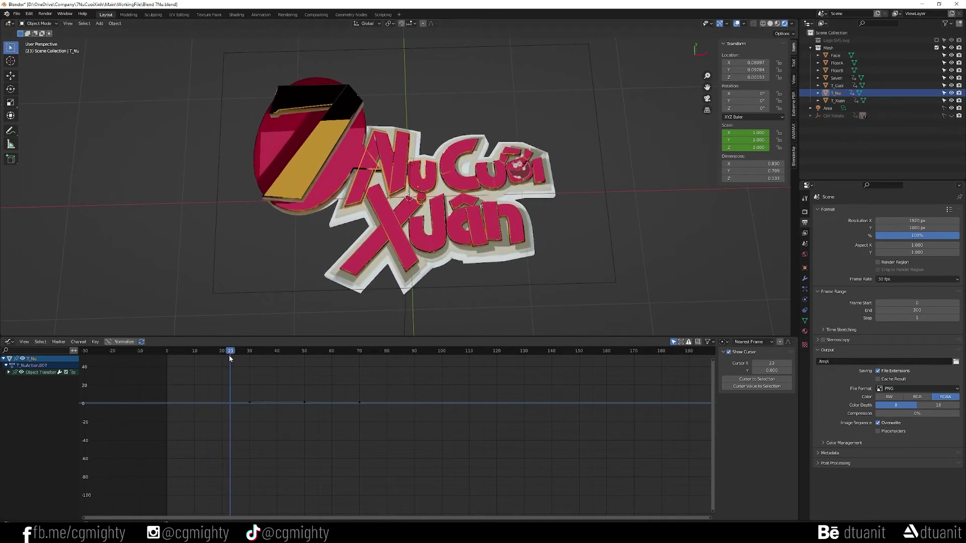
drag(228, 355, 222, 355)
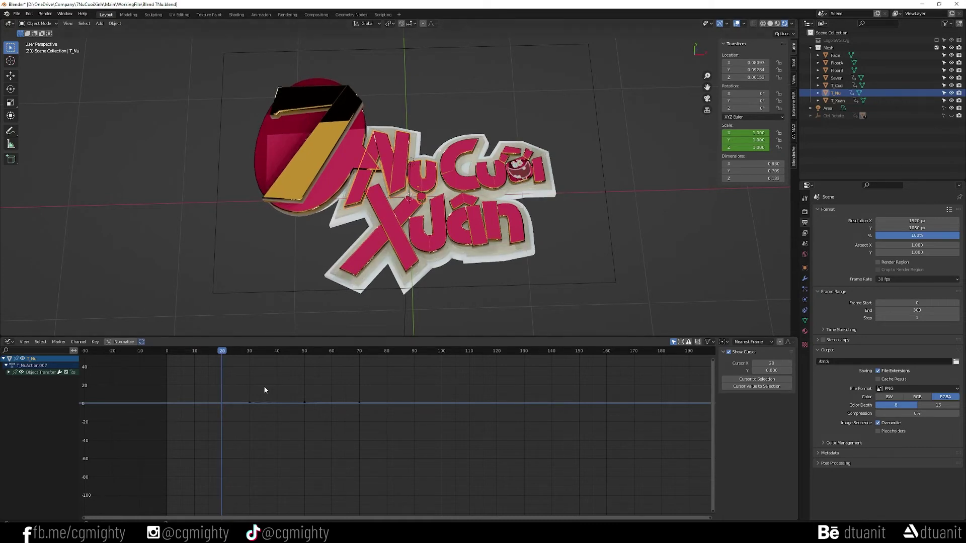
Move T_Nu's keyframes 10 frames earlier so its pop starts at frame 20
drag(264, 390, 411, 434)
key(g)
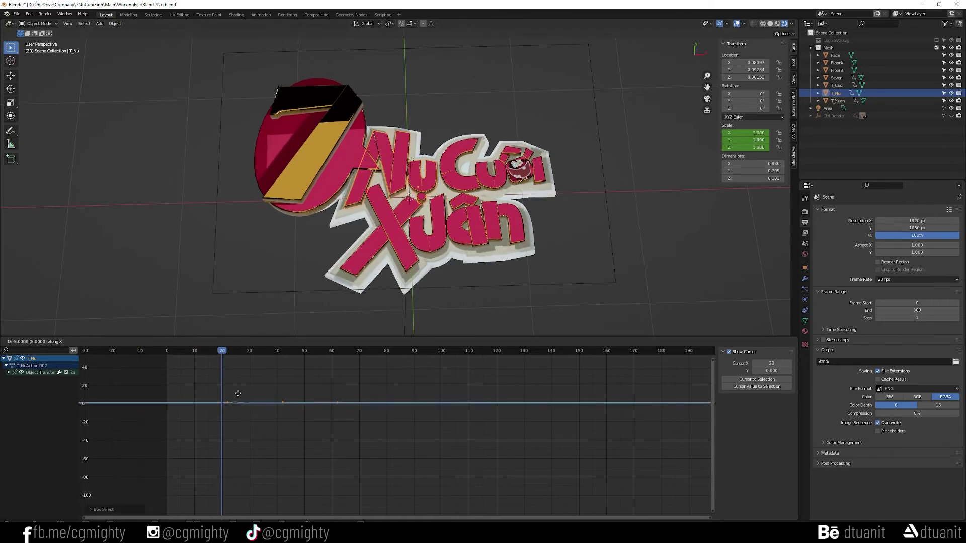
click(234, 392)
click(186, 353)
key(space)
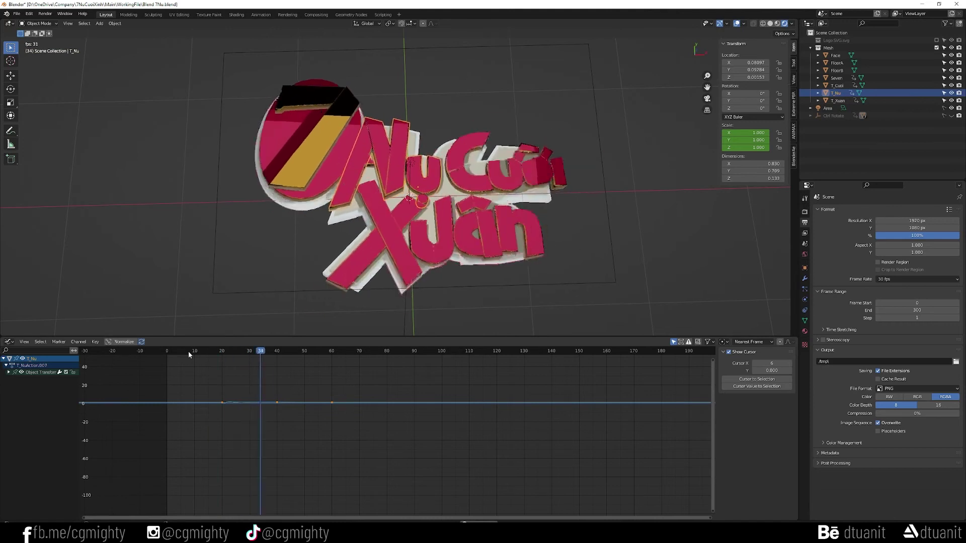
key(space)
Shift T_Xuan's scale keys to frames 40, 60 and 80 and preview the timing
click(474, 177)
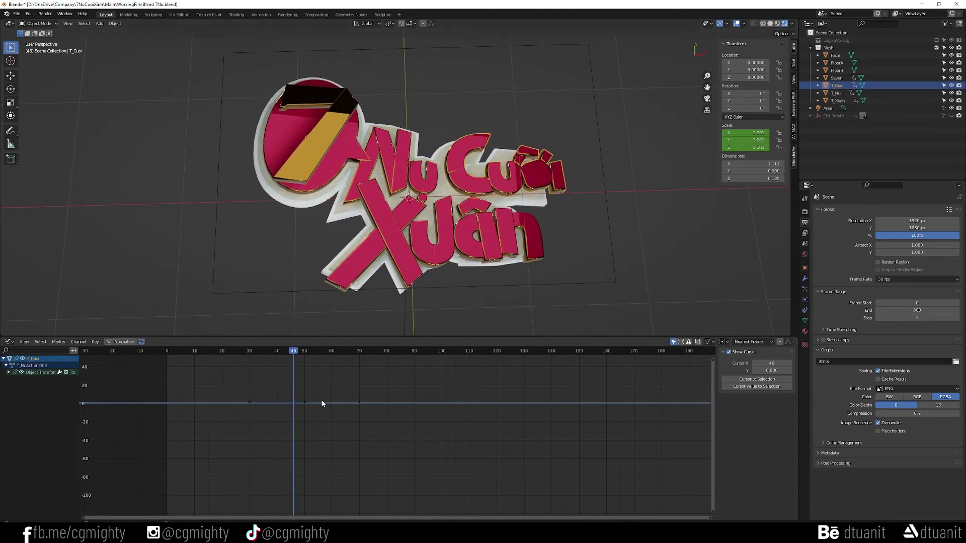
drag(235, 386, 373, 422)
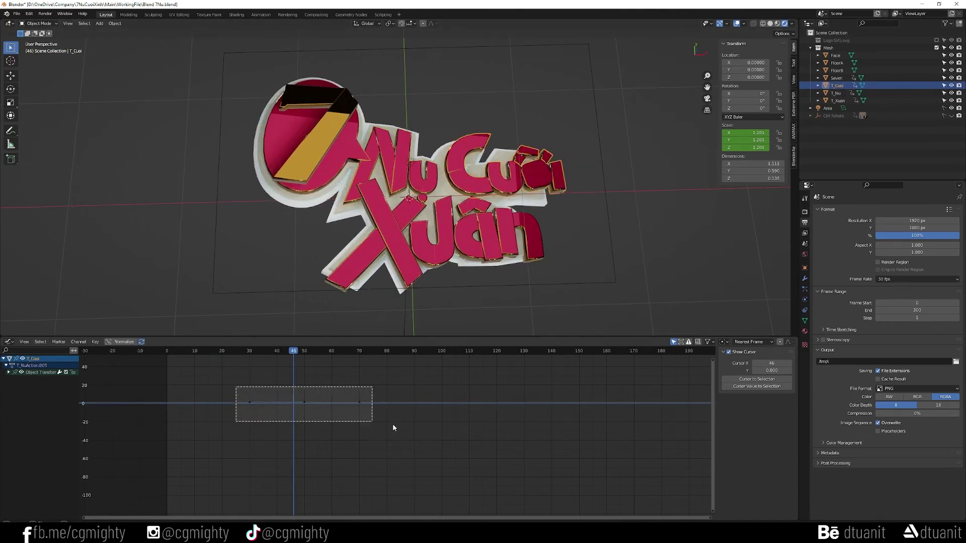
click(412, 236)
drag(237, 383, 403, 438)
key(g)
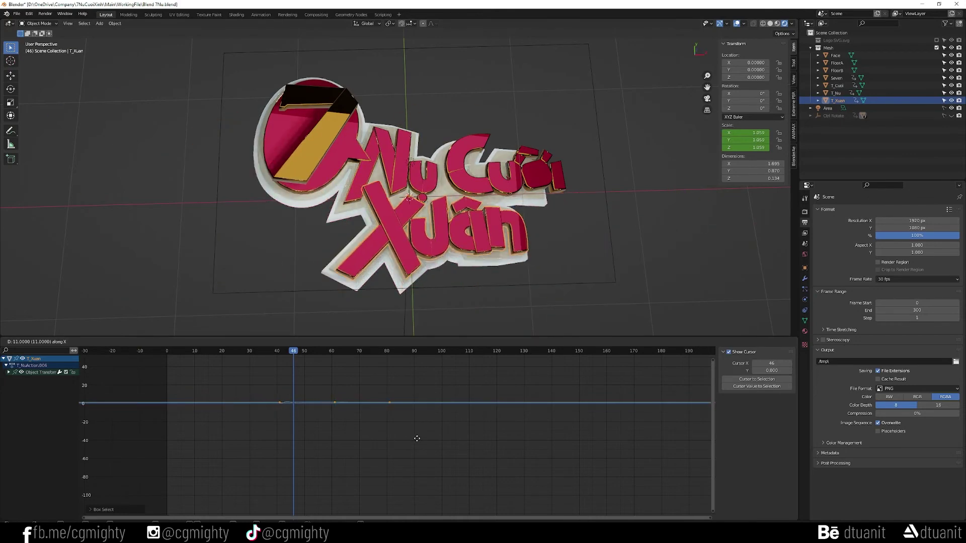
click(391, 439)
click(182, 352)
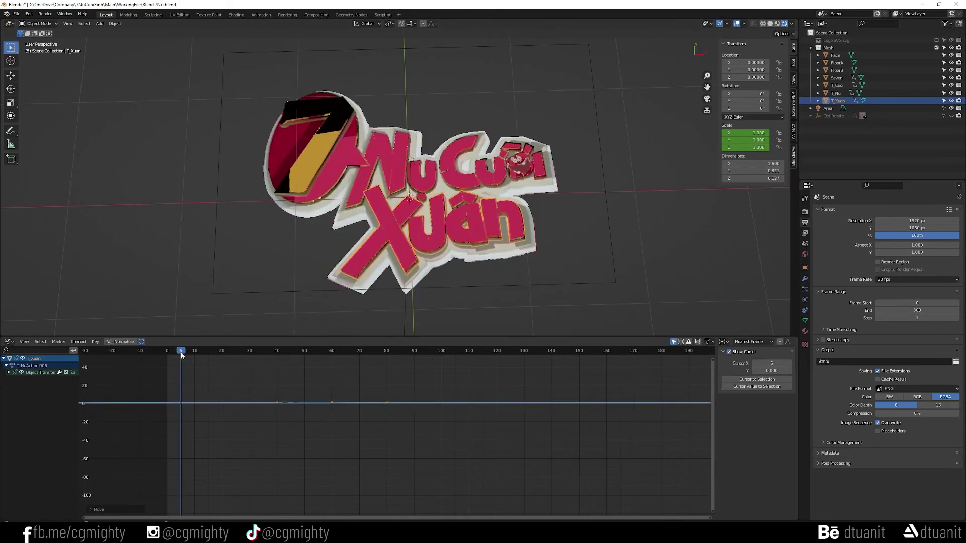
key(space)
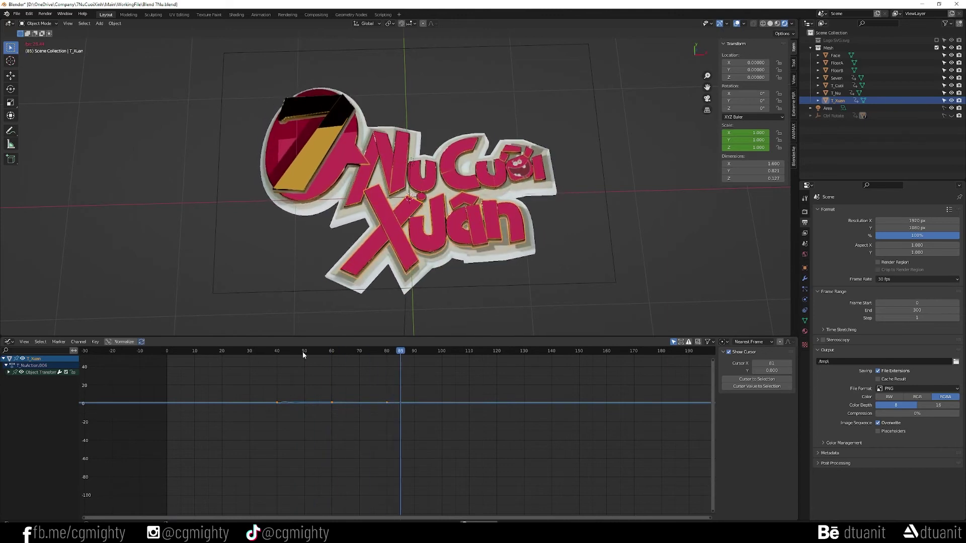
key(space)
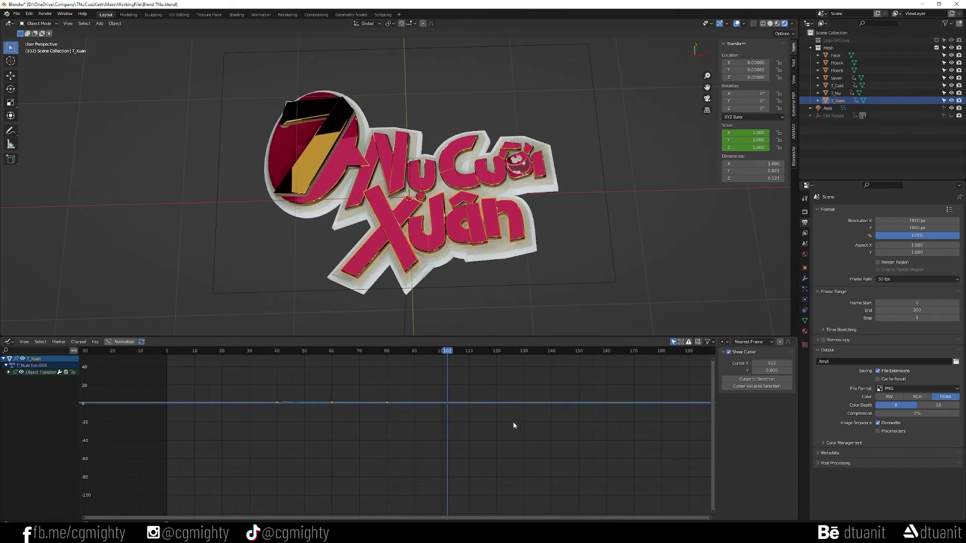
Play the staggered animation from the first frame to check the sequence
scroll(503, 427, down, 2)
scroll(493, 428, down, 1)
scroll(492, 430, down, 2)
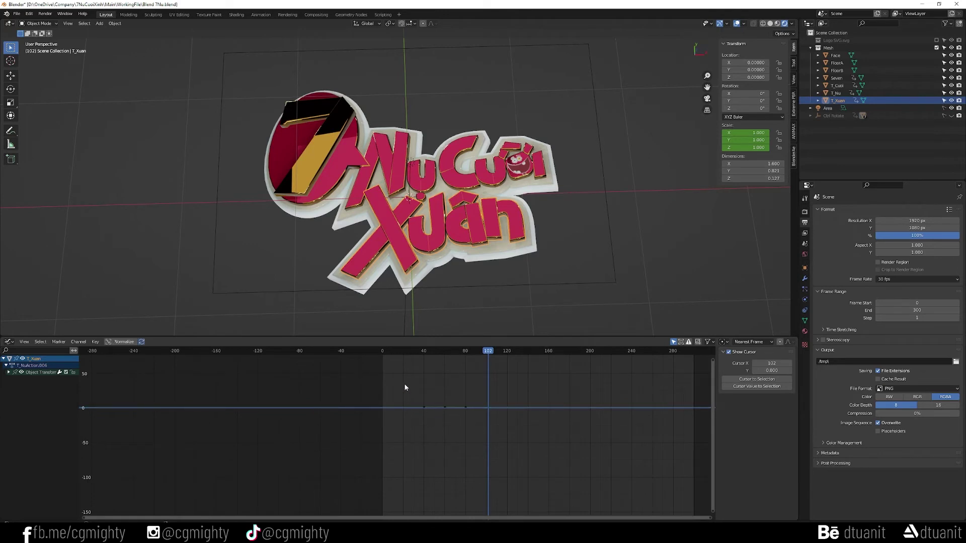
key(shift+Left)
key(space)
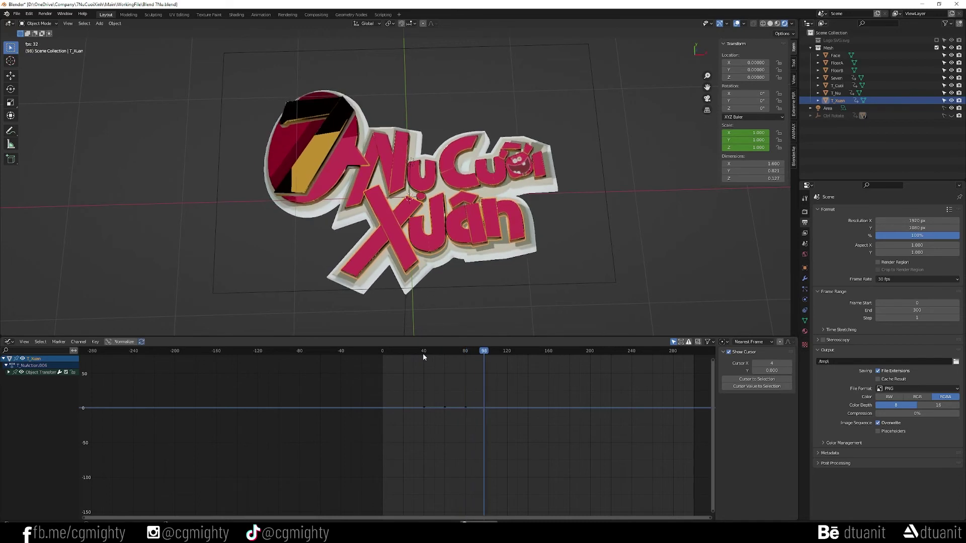
key(space)
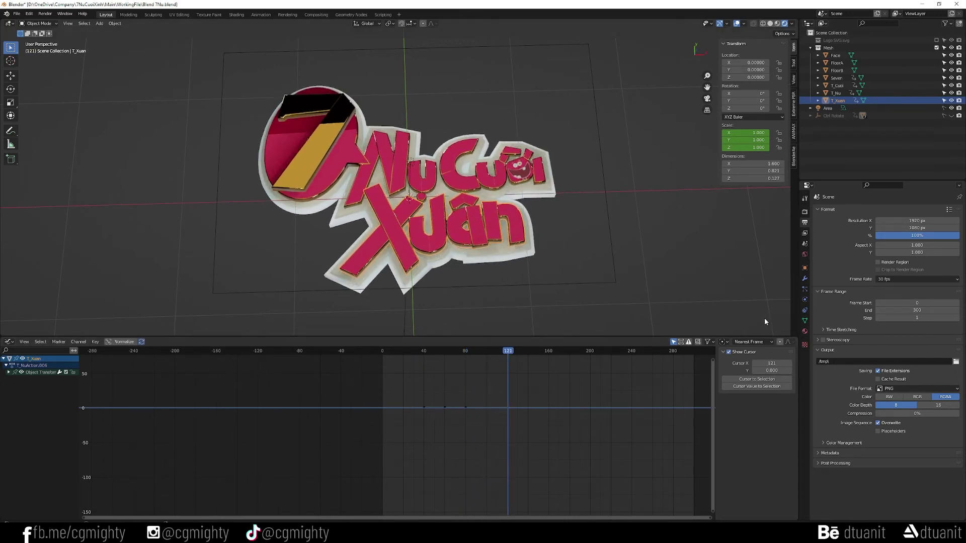
Browse the render output path to OneDrive > Company > 7NuCuoiXinh > Main > WorkingFile
click(955, 361)
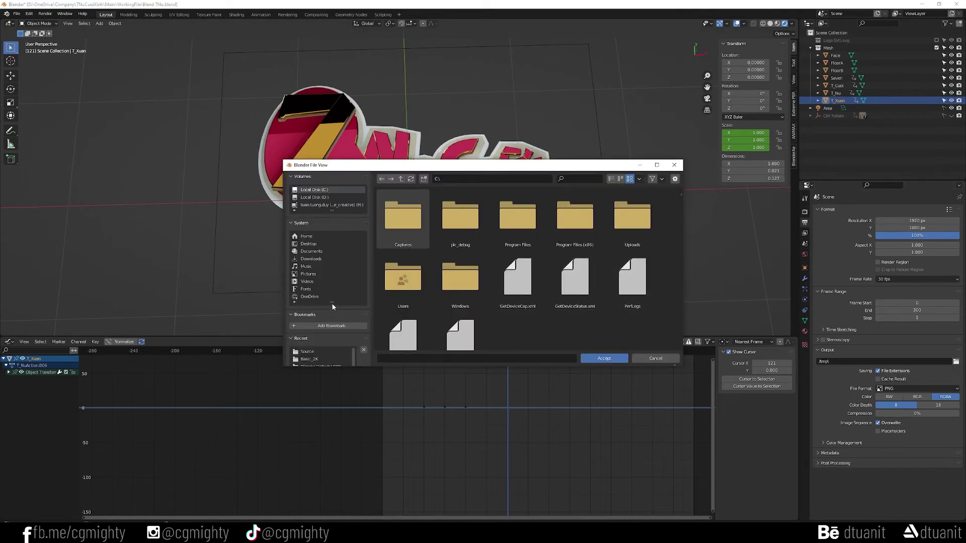
scroll(390, 277, down, 3)
scroll(367, 298, down, 2)
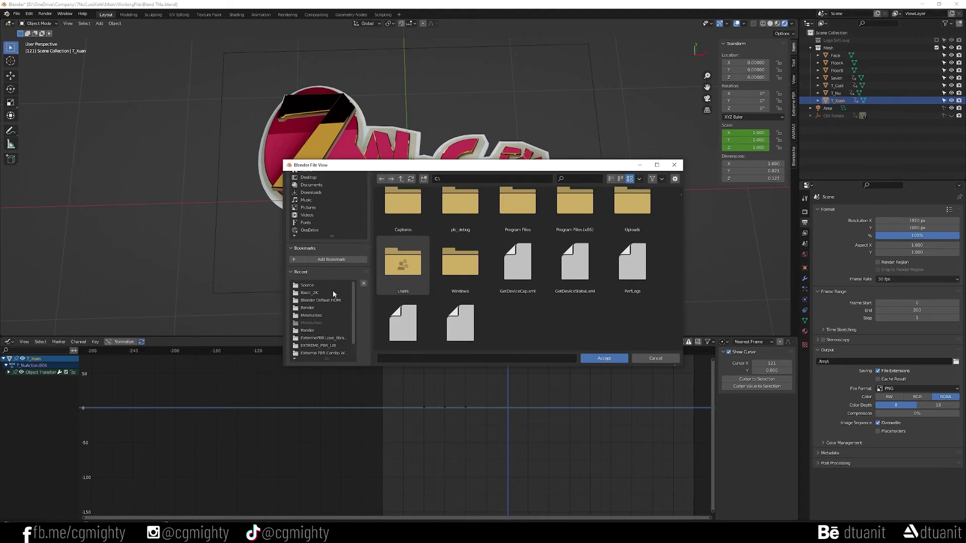
scroll(330, 231, up, 1)
scroll(330, 231, up, 2)
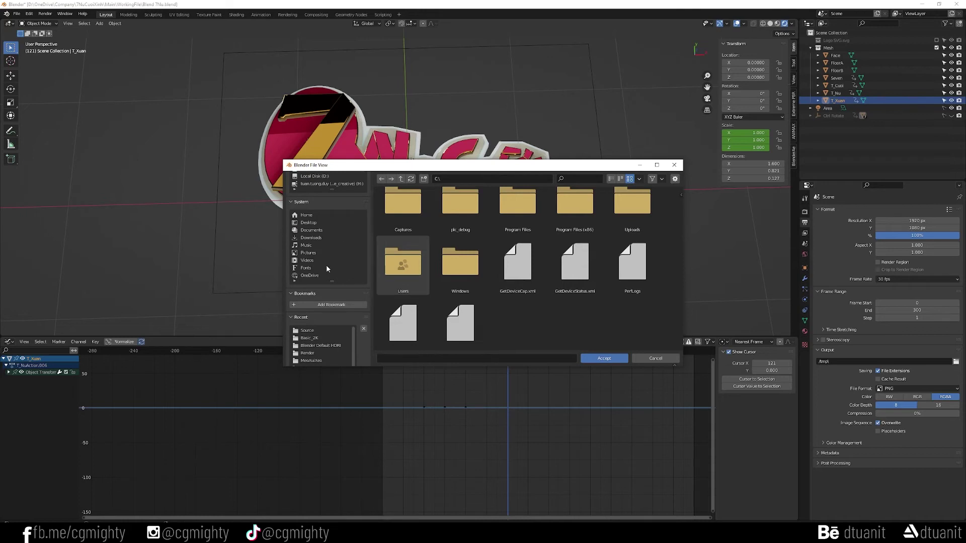
click(311, 276)
double_click(459, 216)
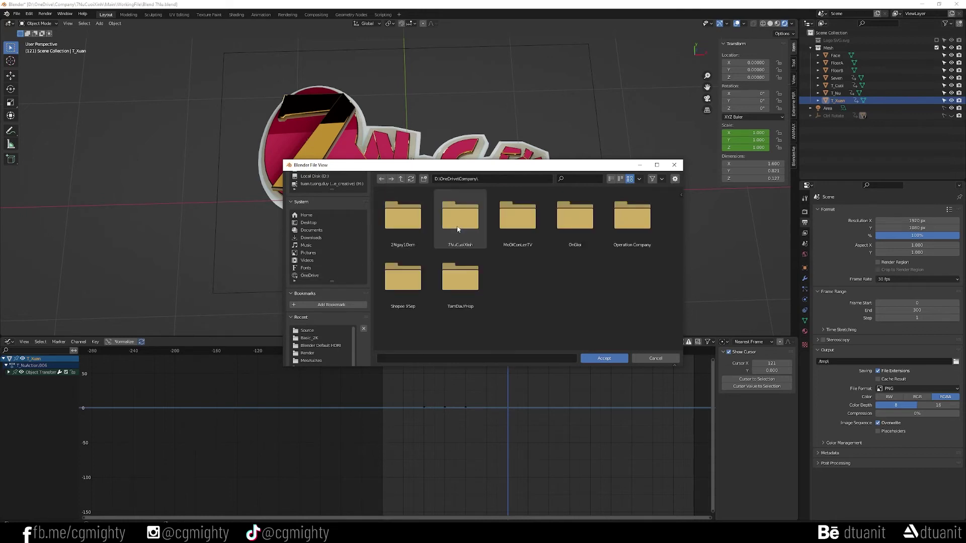
double_click(460, 219)
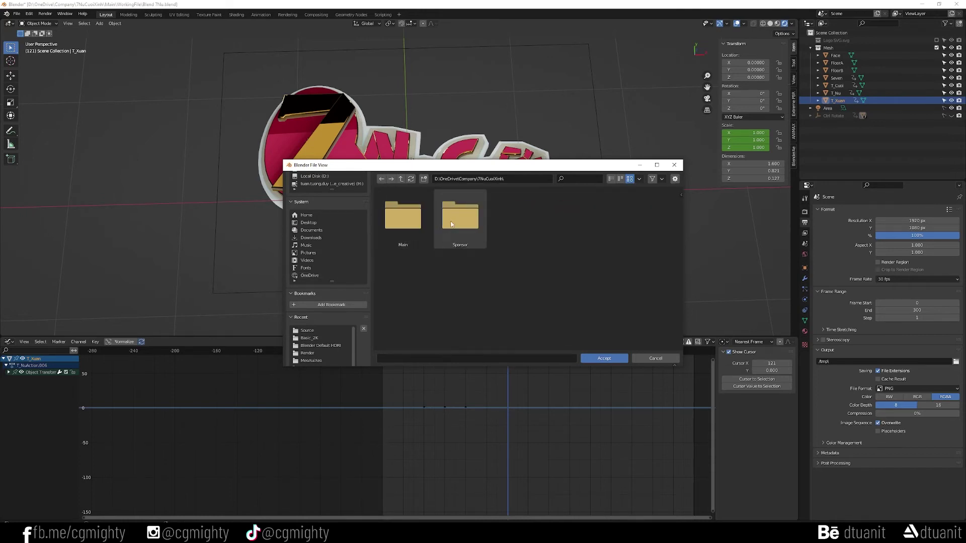
double_click(415, 221)
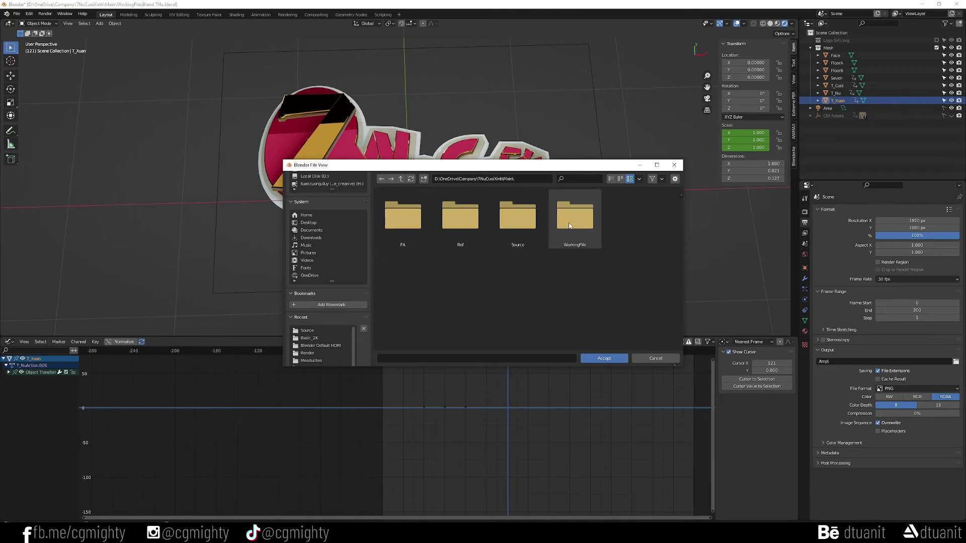
double_click(521, 220)
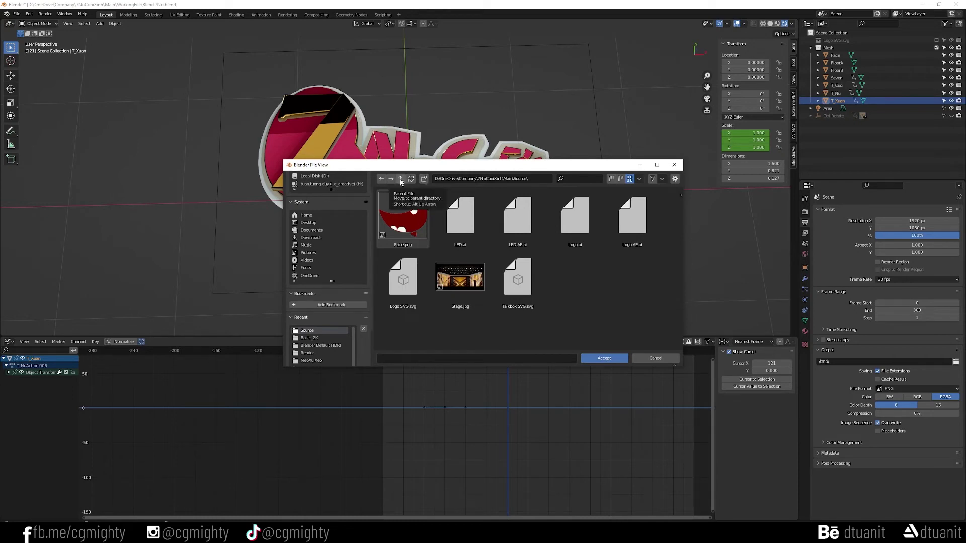
click(401, 182)
double_click(573, 216)
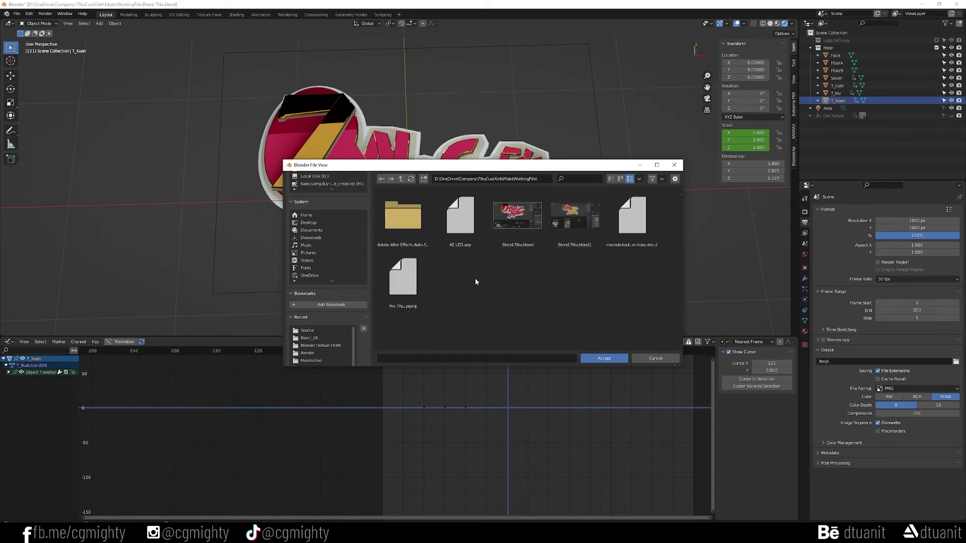
Create a Render folder there and accept it with the LED_ file name prefix
click(425, 179)
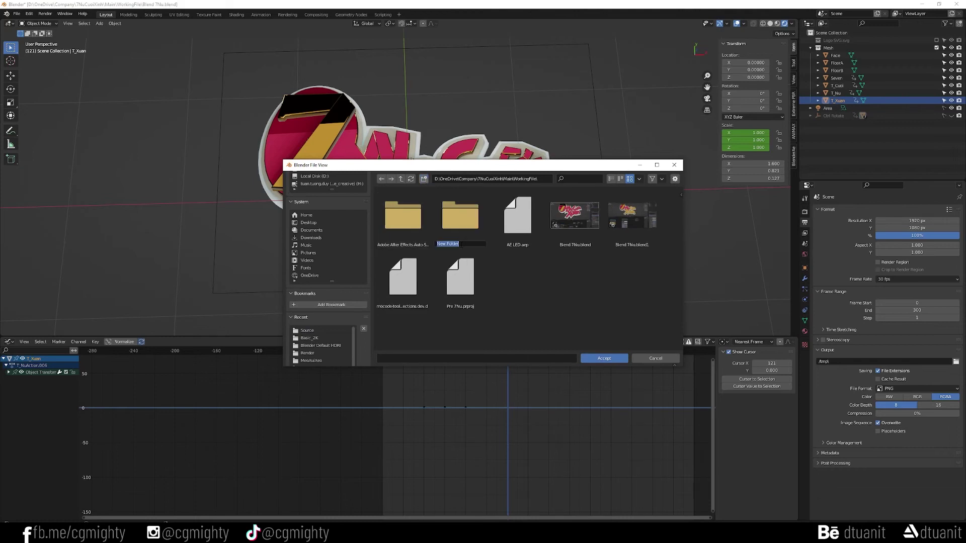
text(Render)
key(Return)
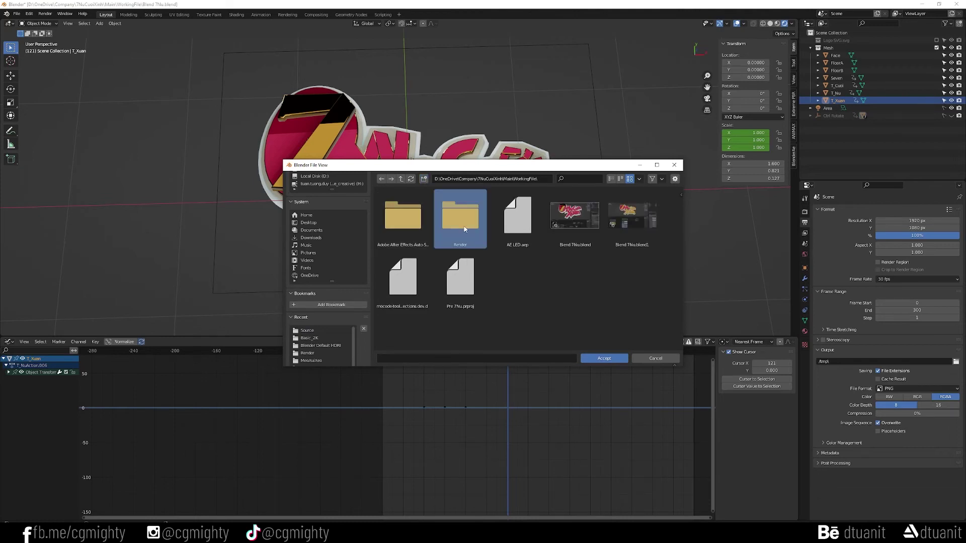
double_click(463, 215)
click(464, 357)
text(LED)
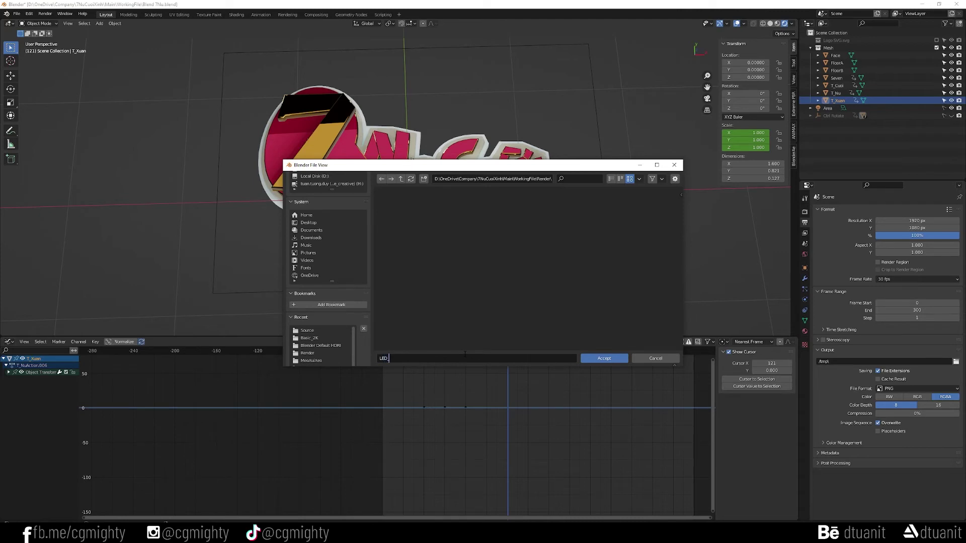
click(618, 357)
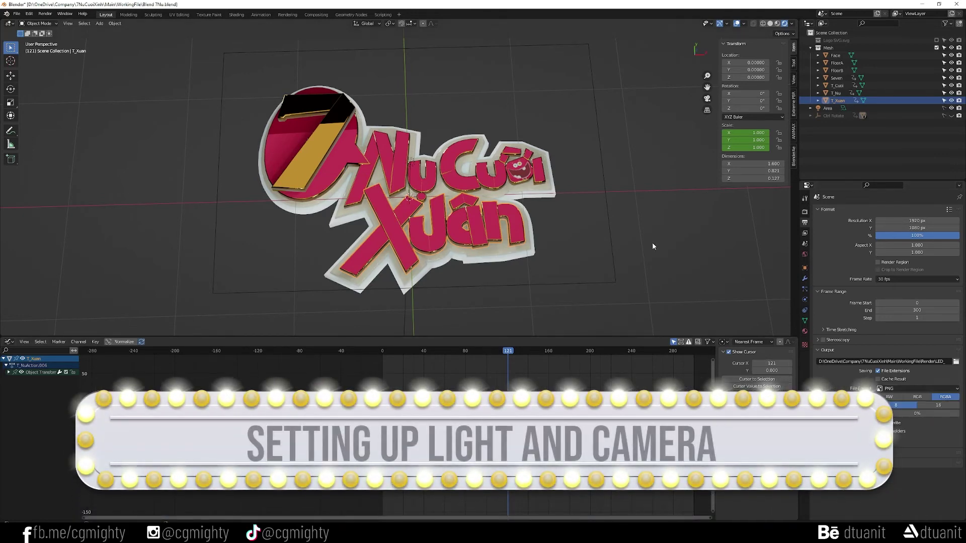
Add a camera, clear its rotation, and raise it along the Z axis
click(636, 179)
key(shift+a)
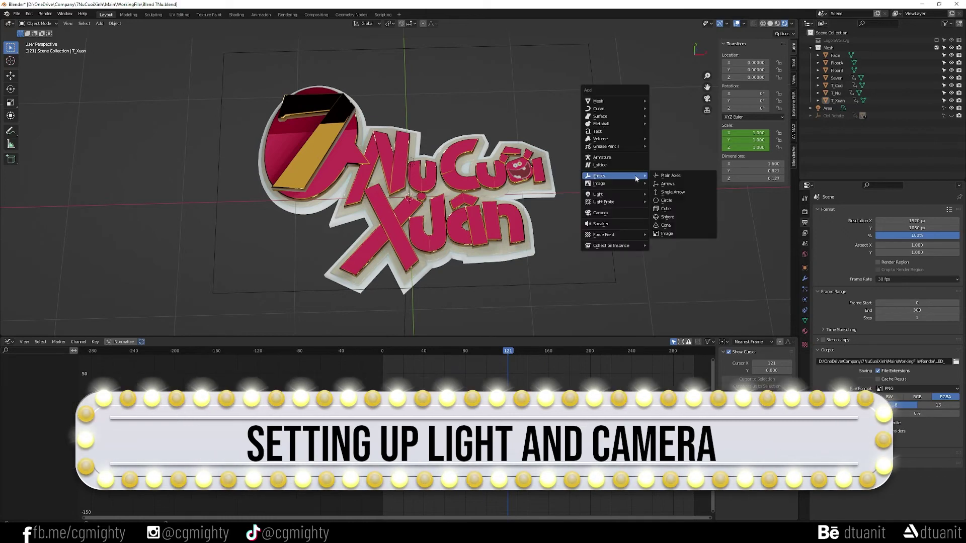
click(626, 214)
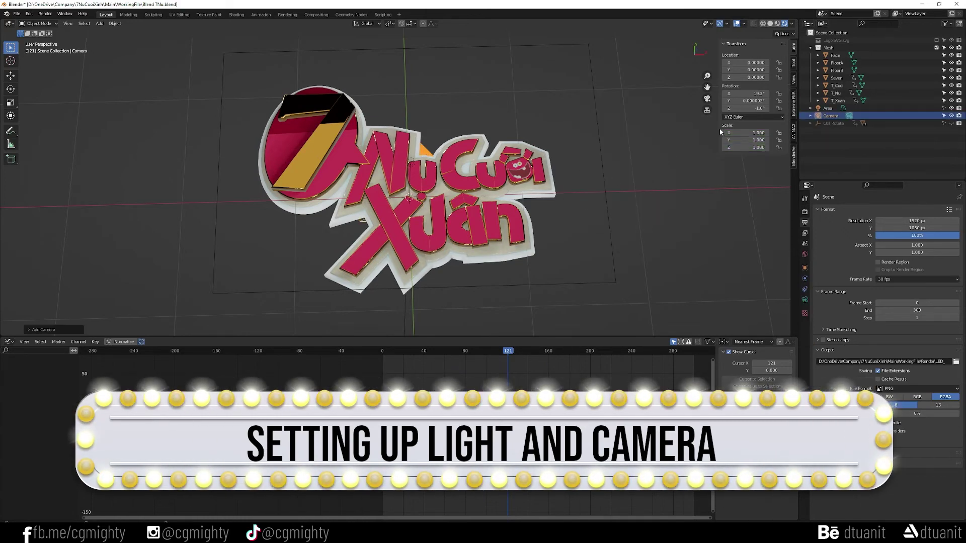
key(alt+r)
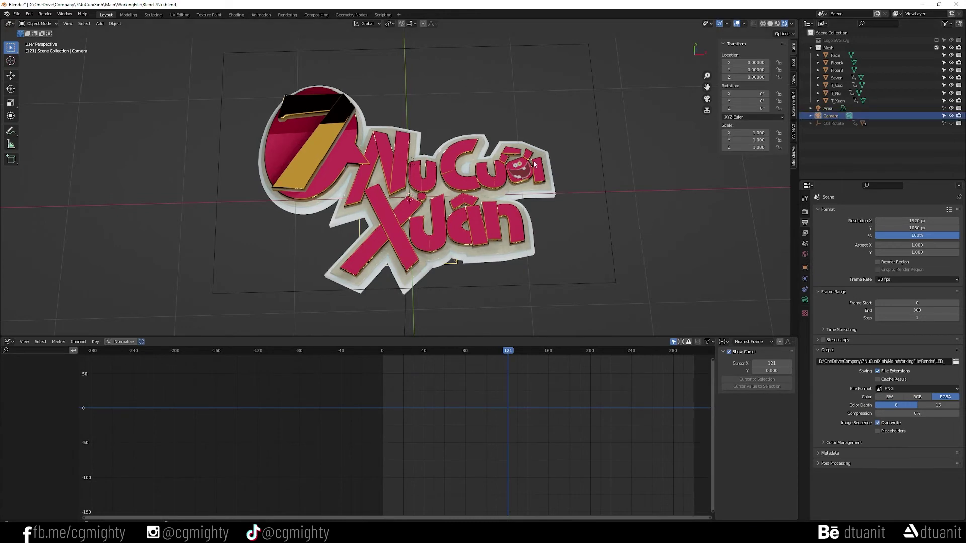
key(g)
key(z)
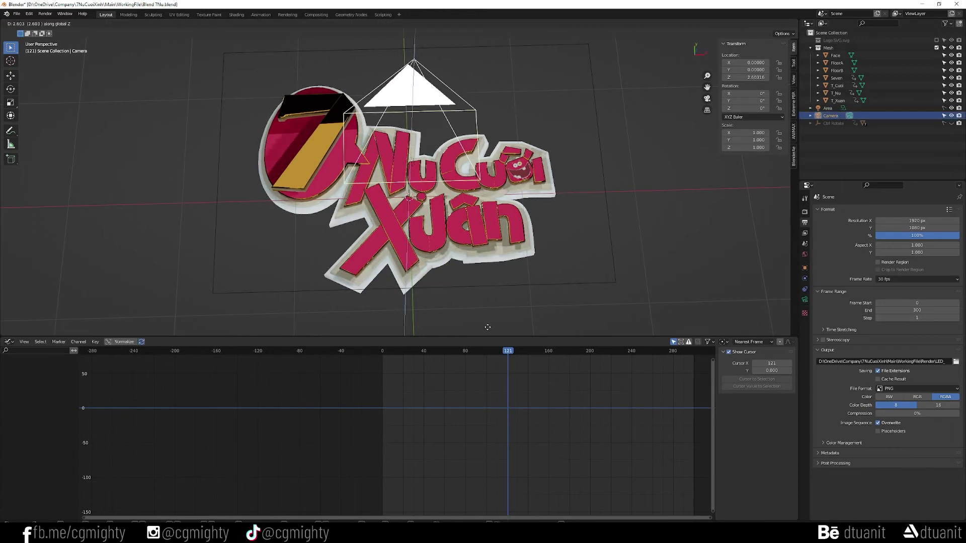
click(487, 333)
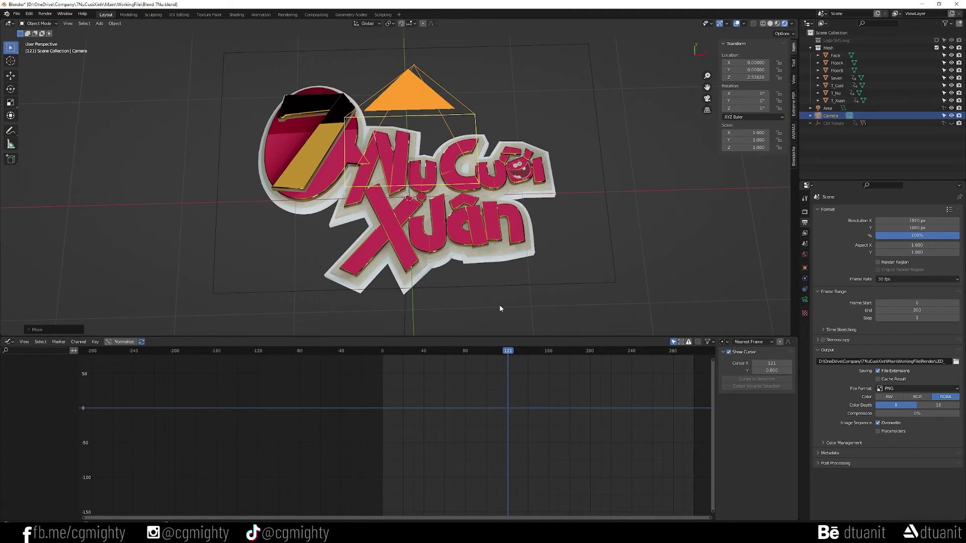
Set the camera's Z location to 5 and view the logo through the camera
click(746, 77)
text(0)
key(Return)
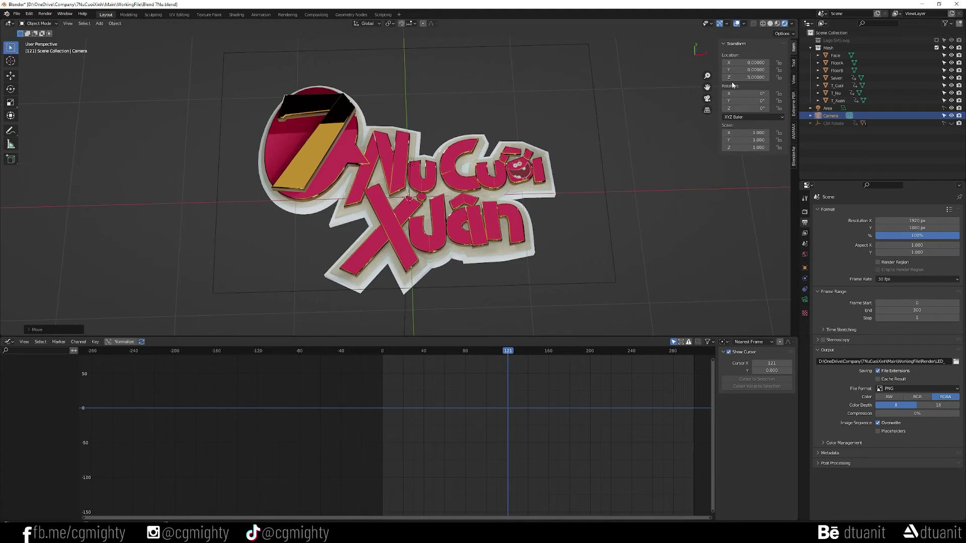
middle_drag(531, 183, 495, 176)
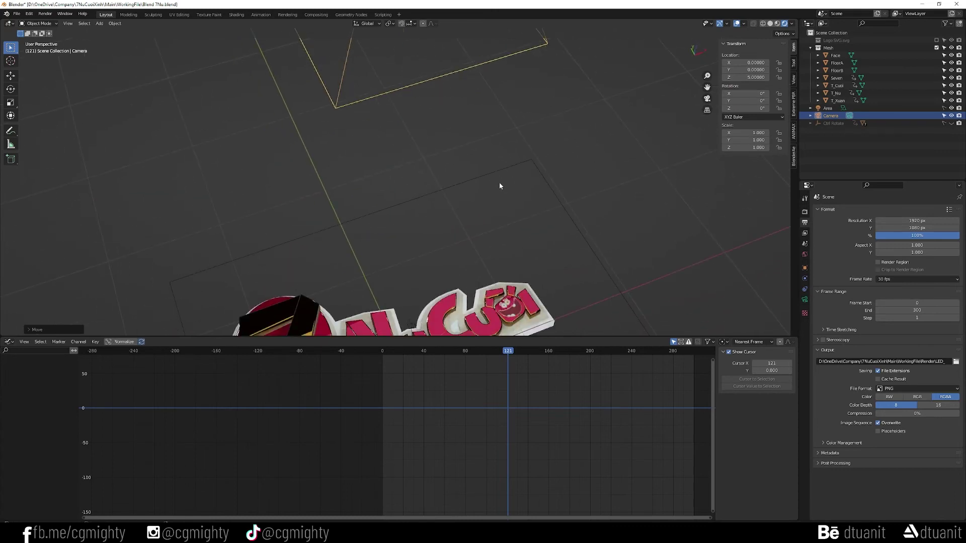
scroll(499, 182, down, 3)
key(KP_0)
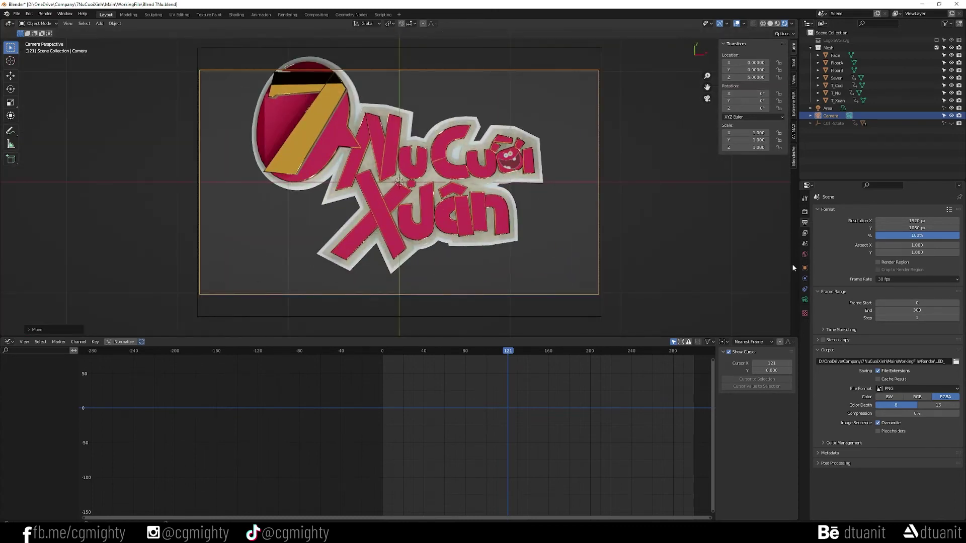
Set the camera lens Focal Length to 35 mm and its Location Z to 4
click(804, 300)
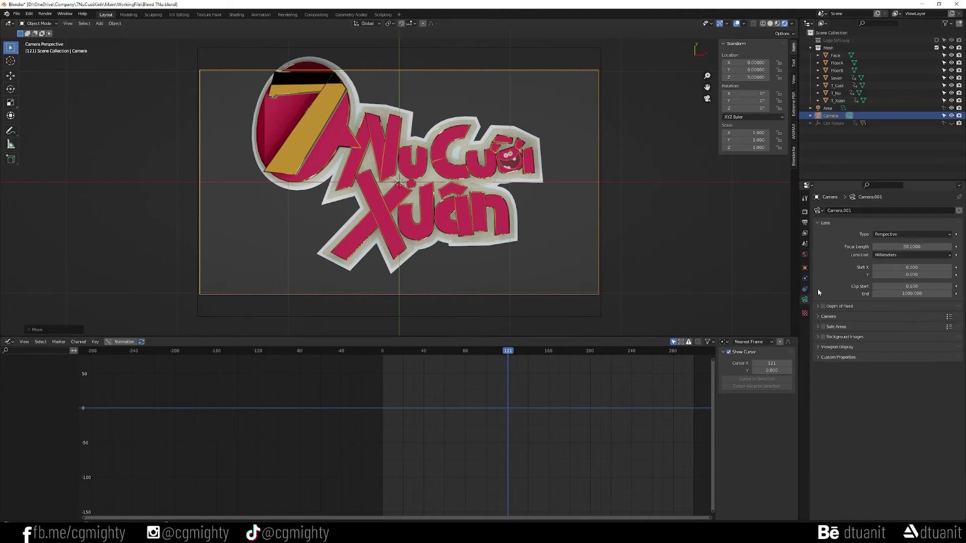
click(905, 246)
text(35)
key(Return)
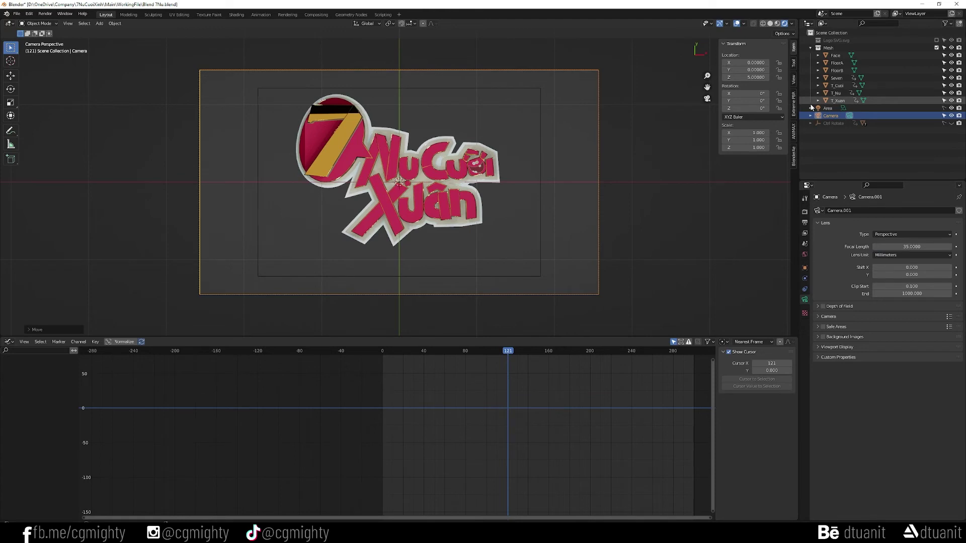
click(756, 77)
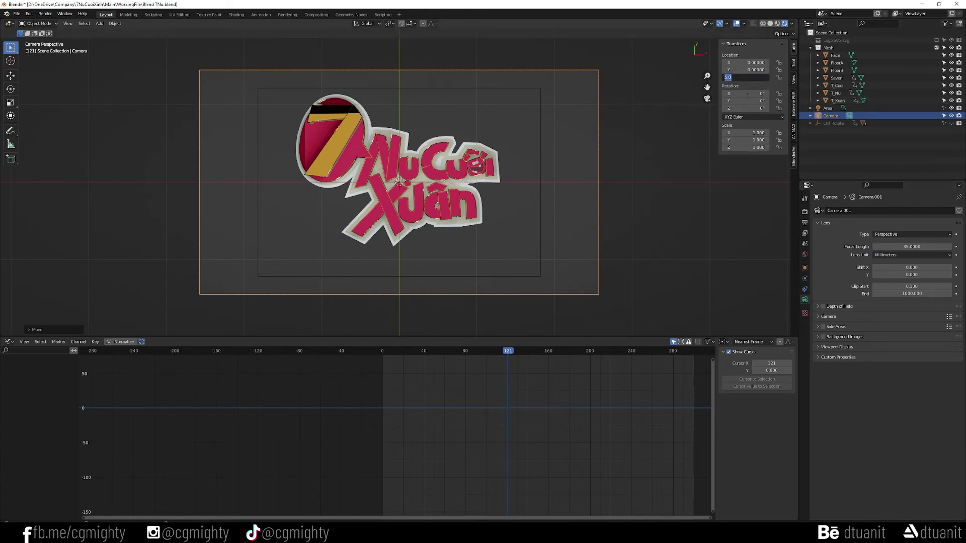
text(4)
key(Return)
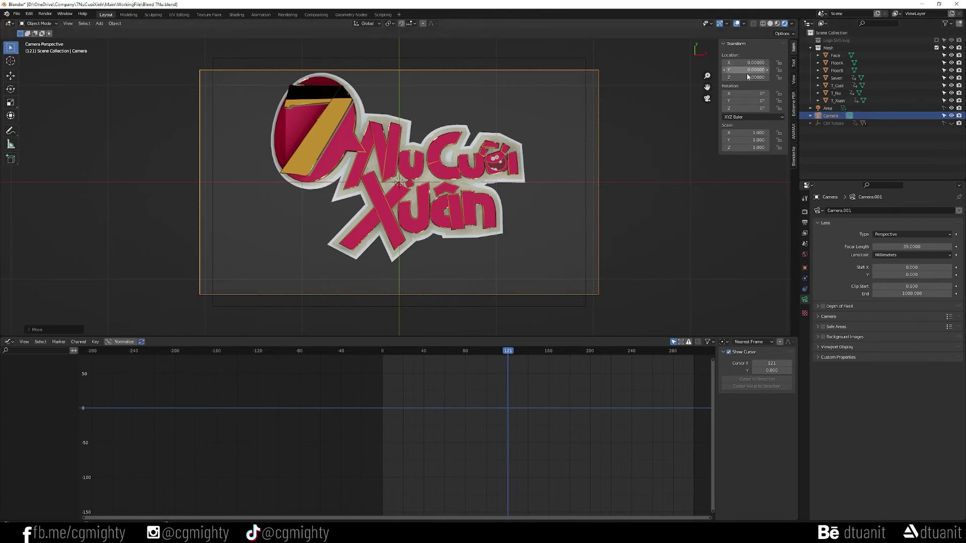
Re-include the Logo SVG collection, hide the camera, and select all logo mesh objects
click(936, 40)
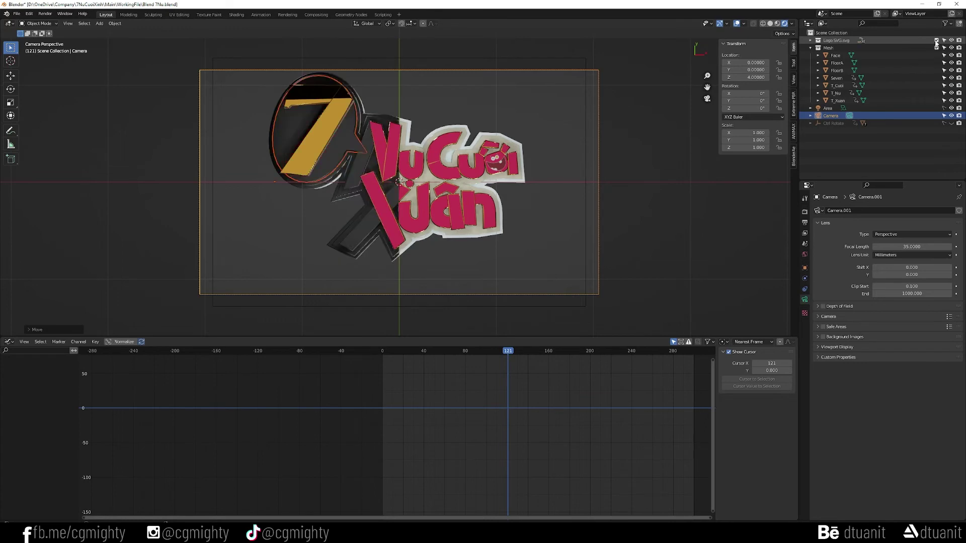
click(836, 41)
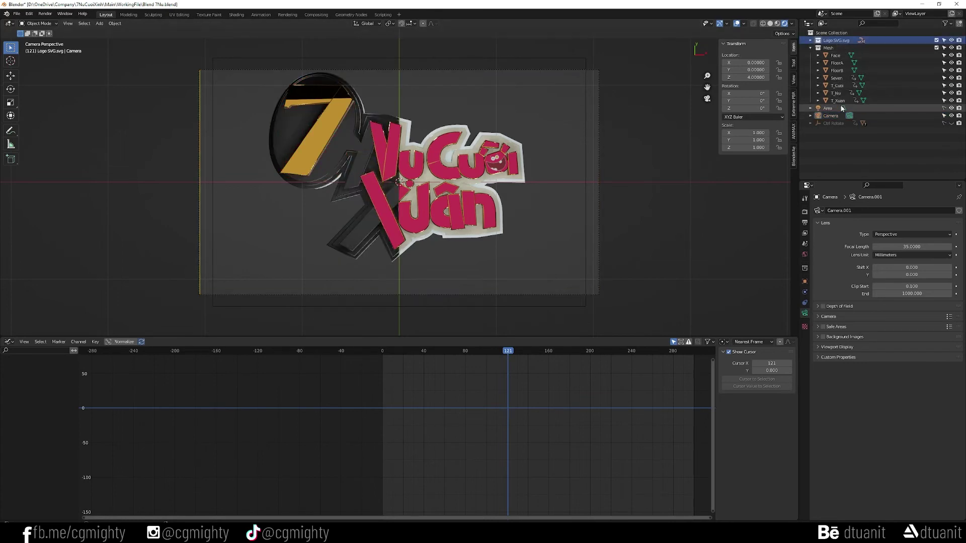
click(951, 116)
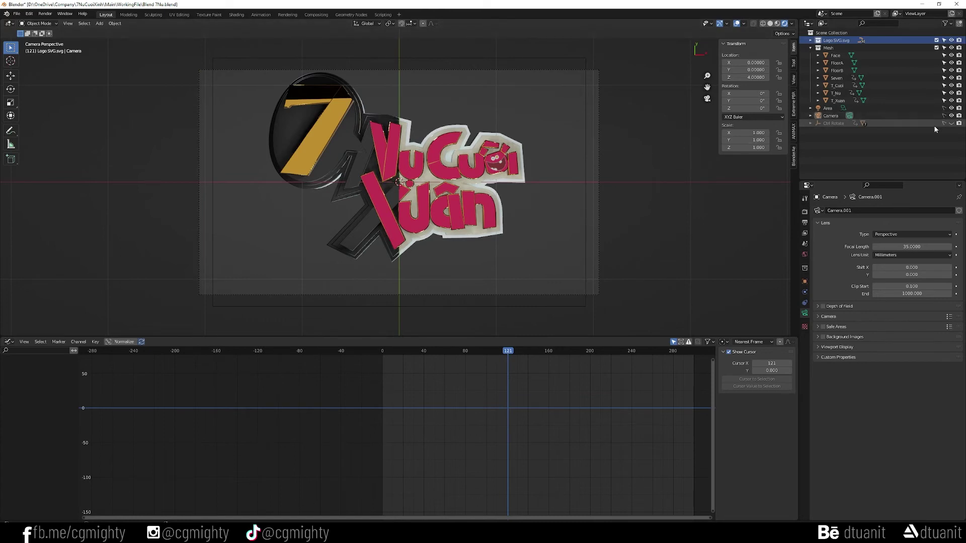
right_click(611, 164)
click(564, 180)
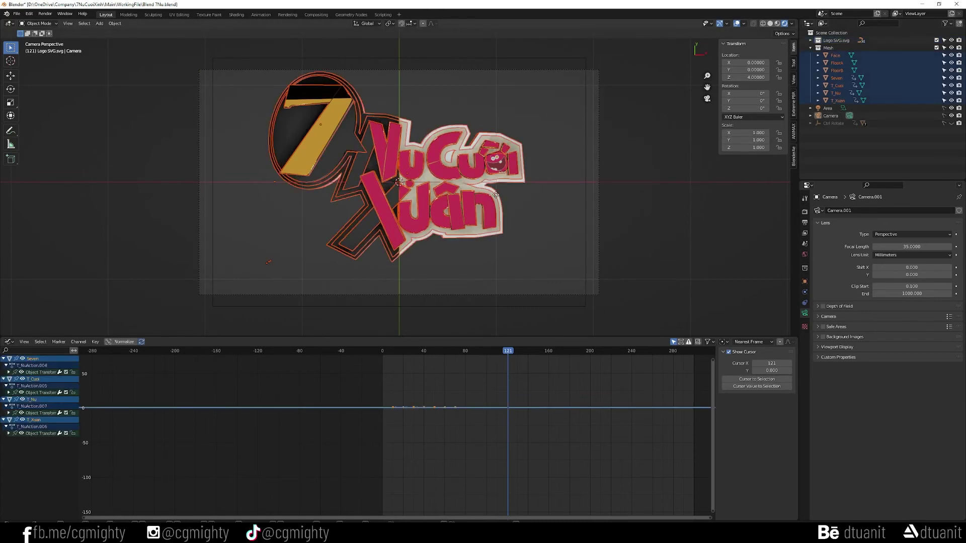
Move the logo pieces along Y, exclude the Logo SVG.svg collection, and play the animation
key(g)
key(z)
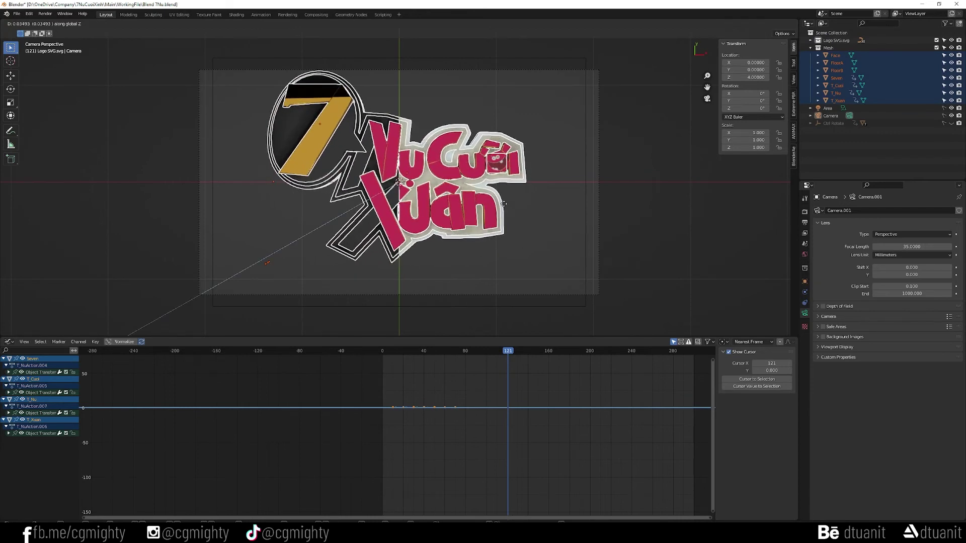
key(y)
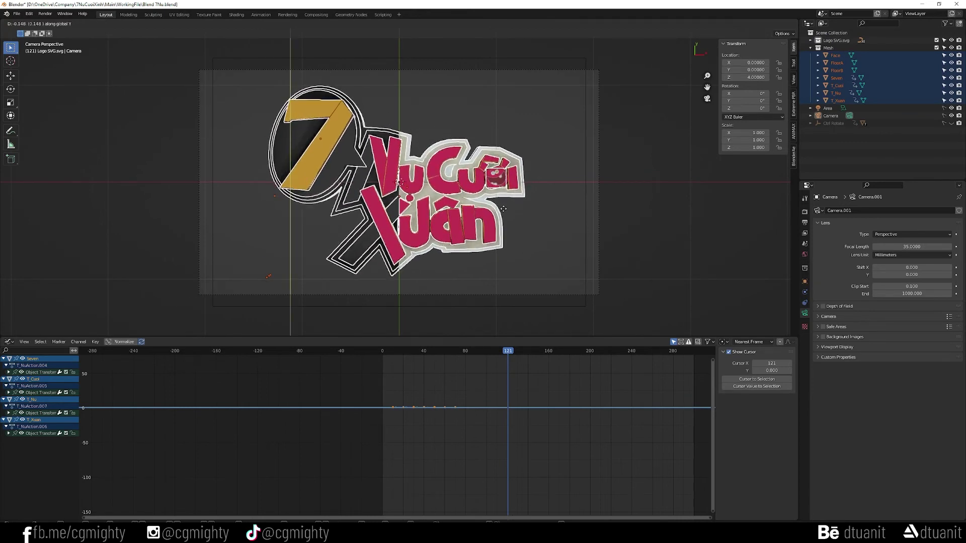
click(504, 208)
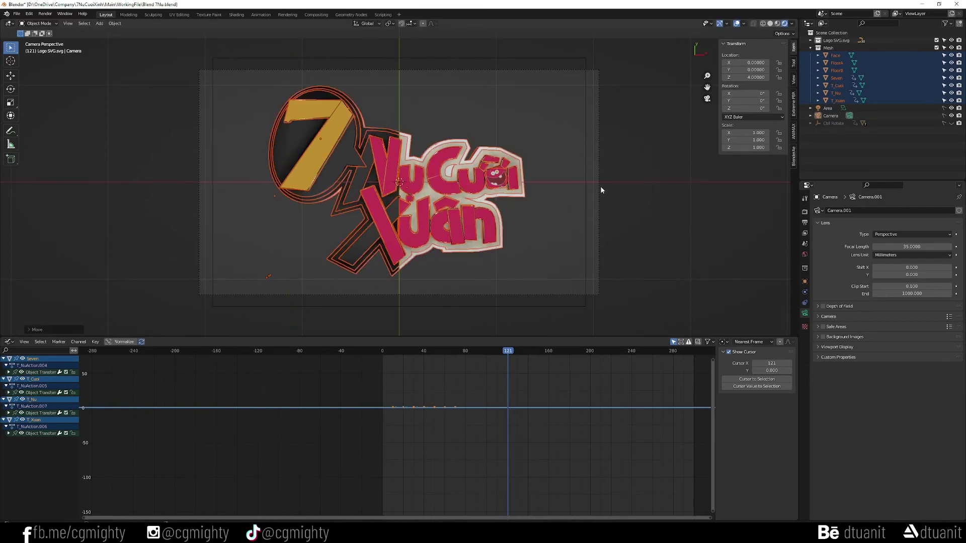
click(645, 156)
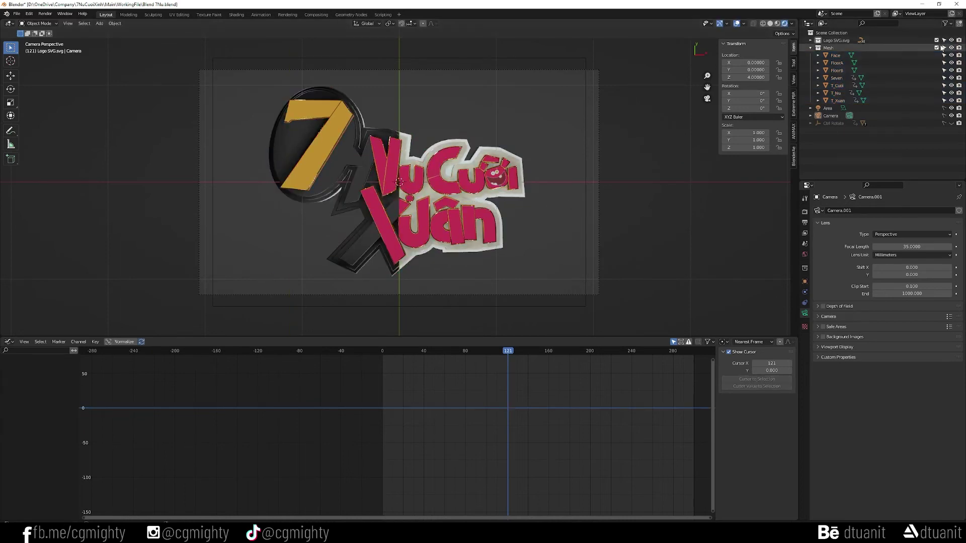
click(936, 41)
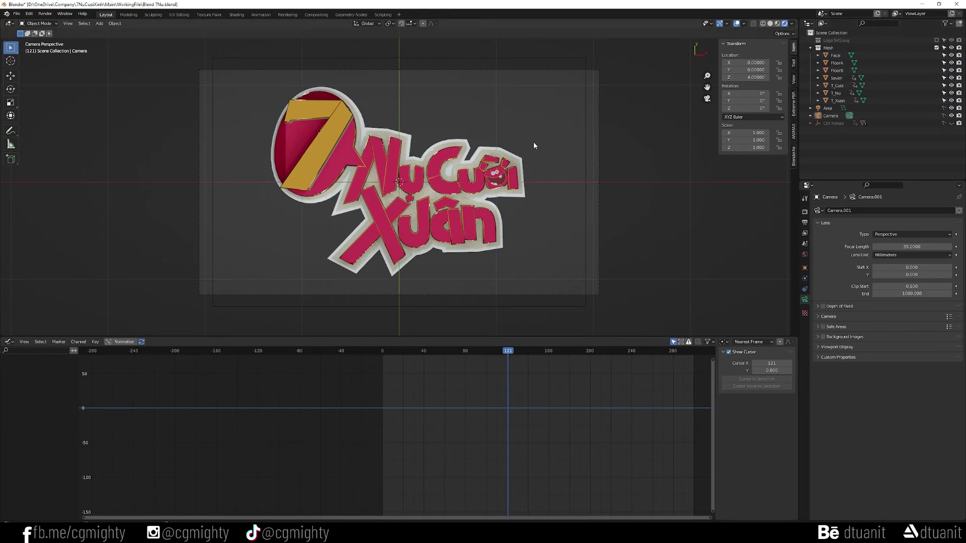
key(space)
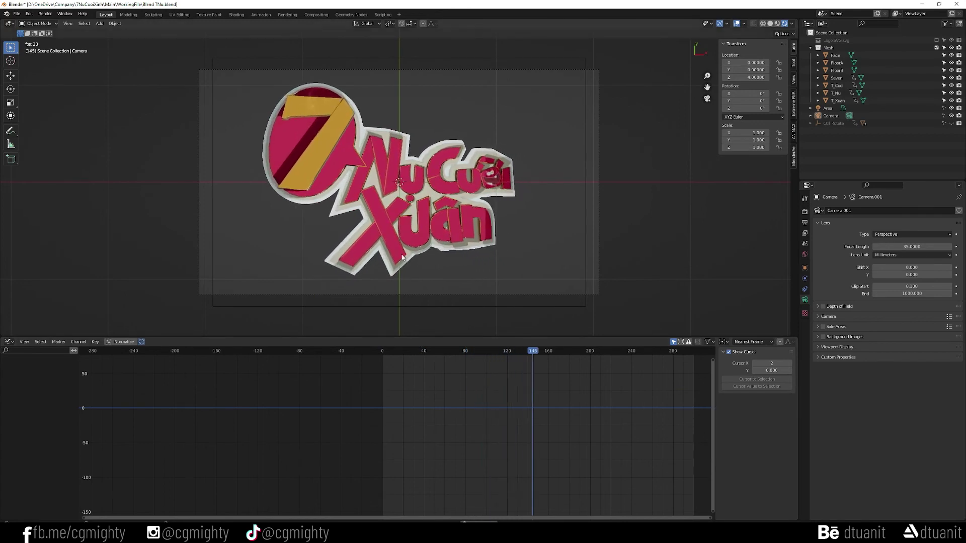
Stop playback, return to frame 1, and orbit out of camera view to see the whole scene
key(space)
click(334, 116)
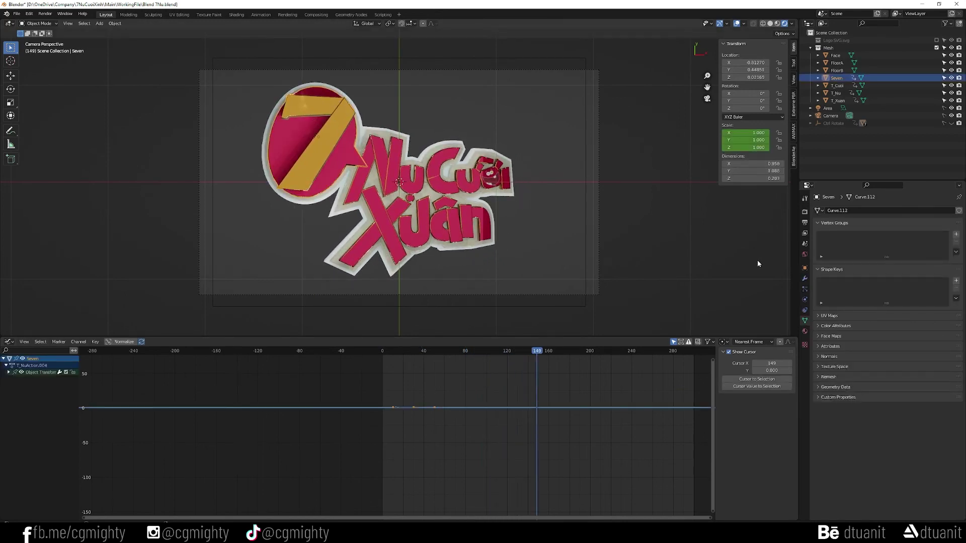
click(384, 350)
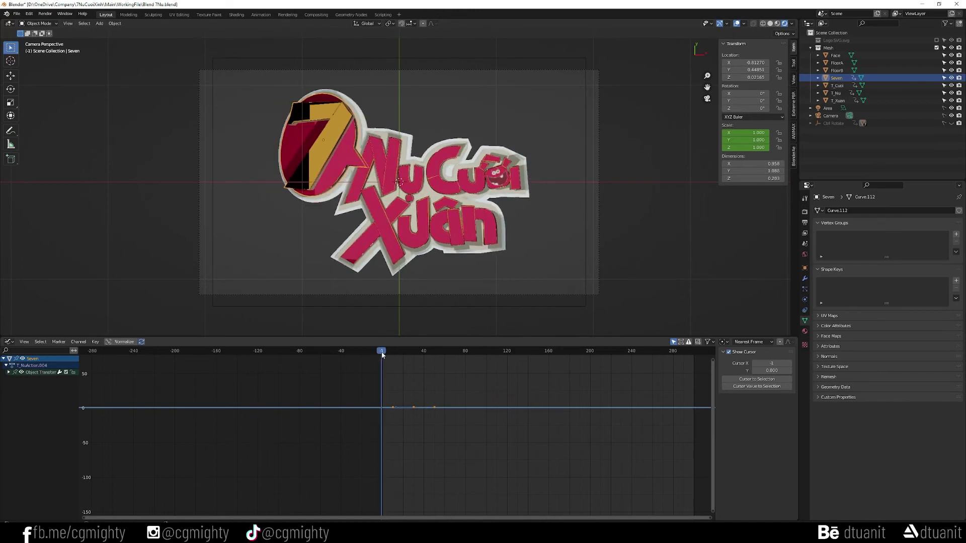
click(670, 178)
middle_drag(540, 216, 535, 223)
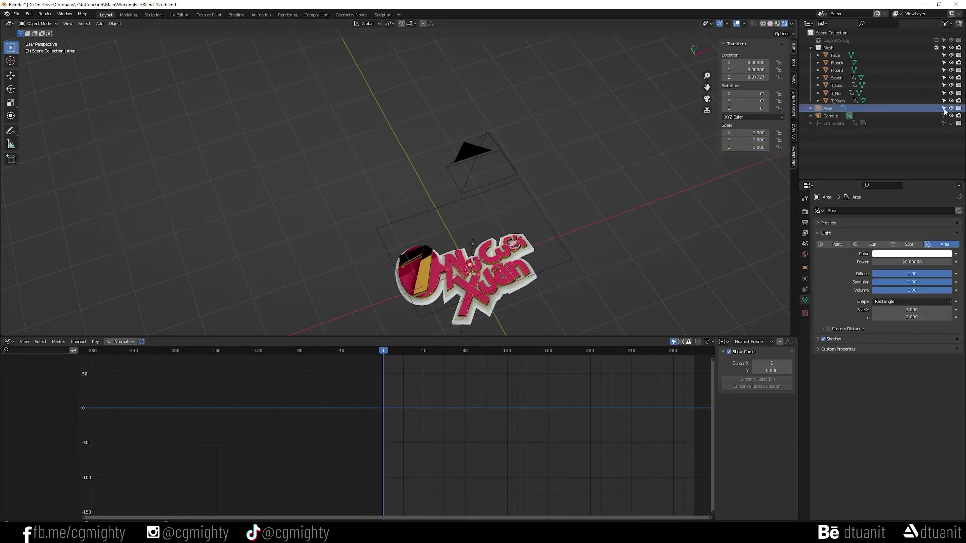
Set the area light's size to X 5 and Y 3
middle_drag(445, 194, 415, 162)
click(415, 162)
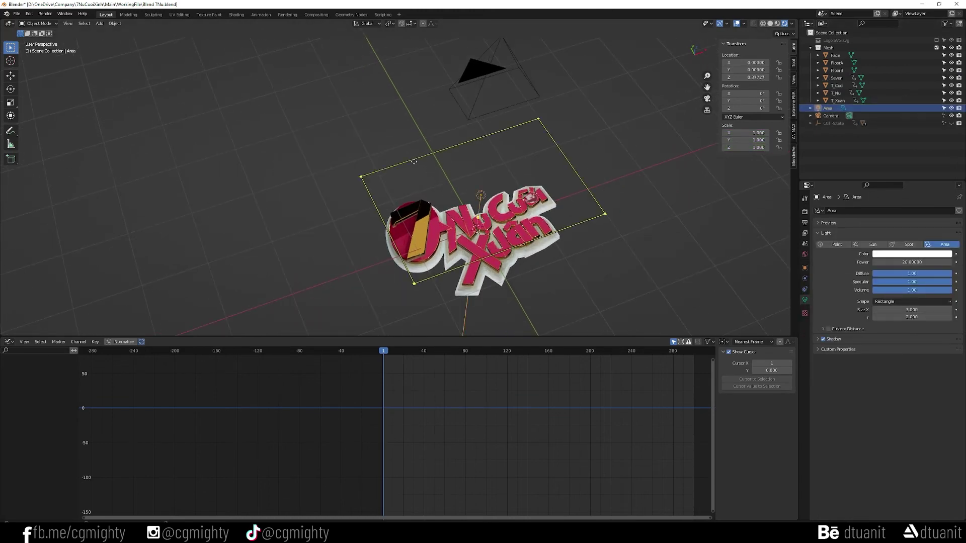
click(911, 309)
text(5)
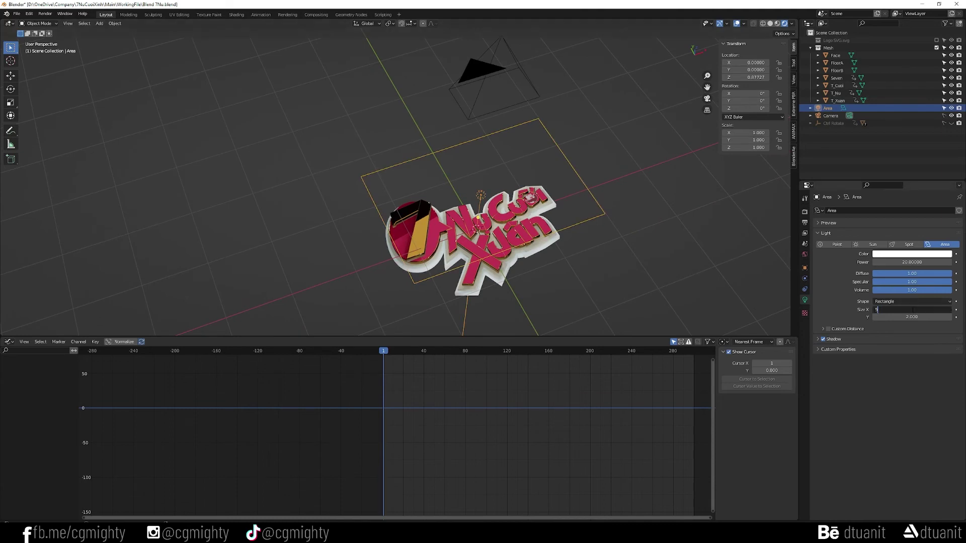
key(Return)
click(638, 262)
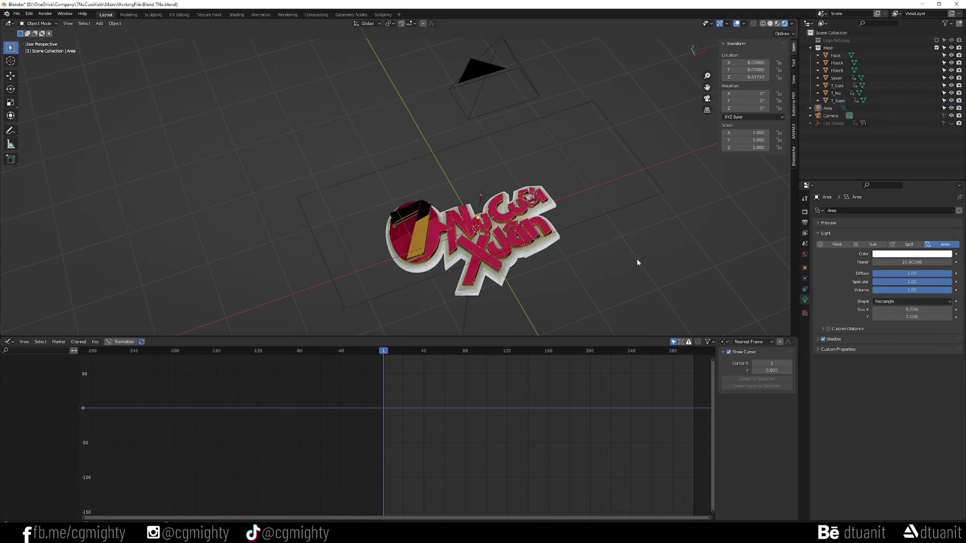
key(space)
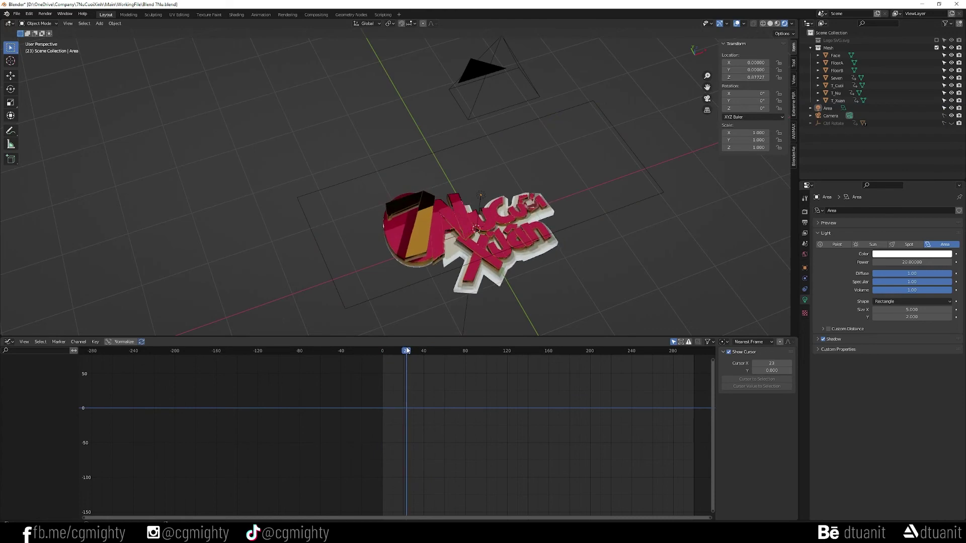
click(906, 316)
text(4)
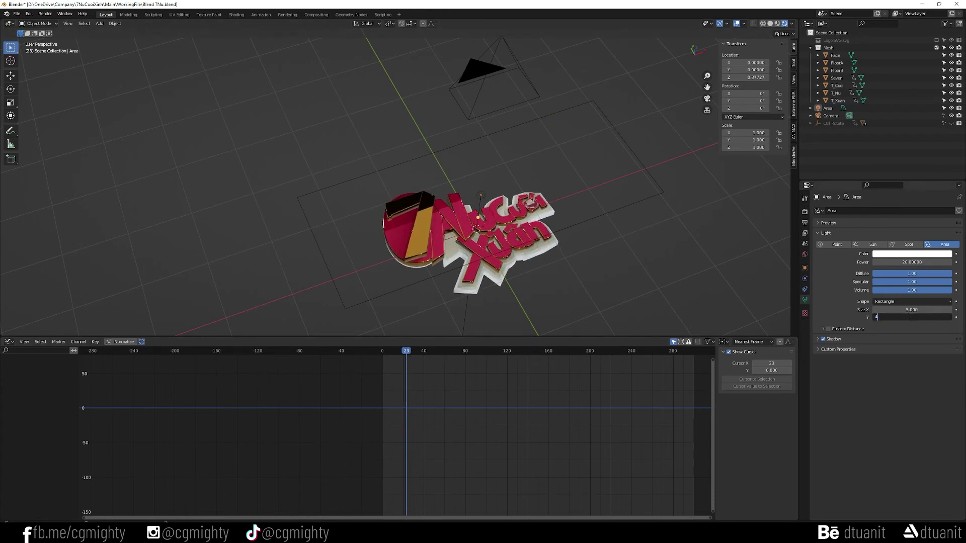
key(Return)
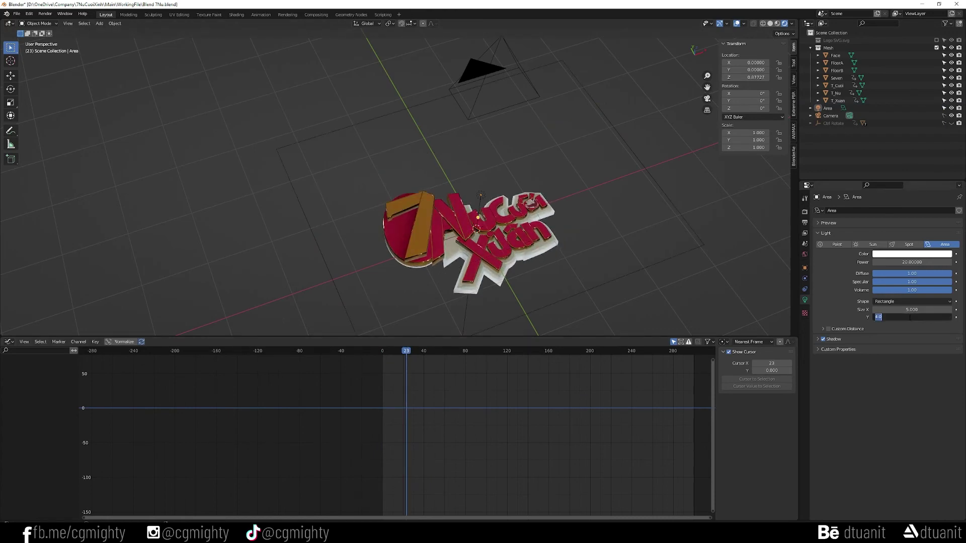
key(ctrl+z)
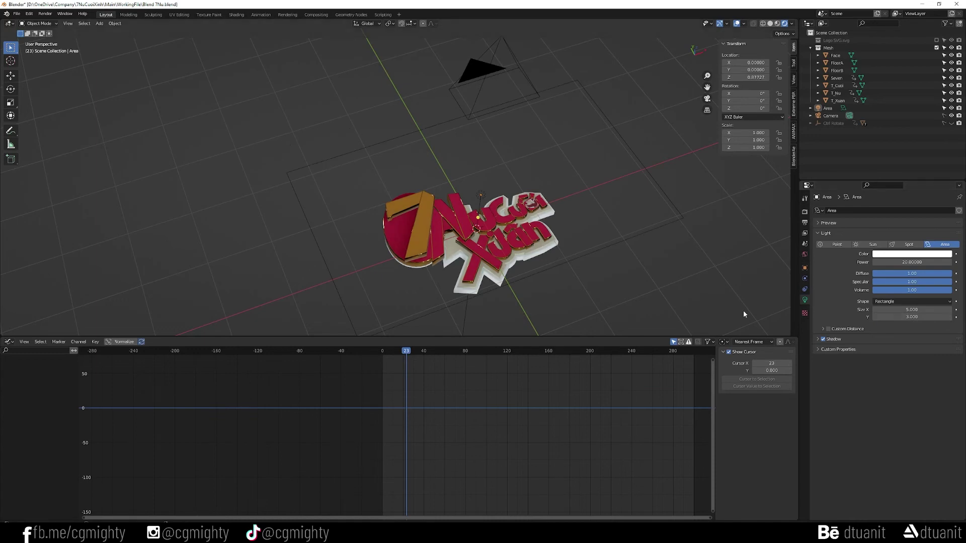
Back in camera view, enable Ambient Occlusion, Bloom and Screen Space Reflections in Eevee
key(KP_0)
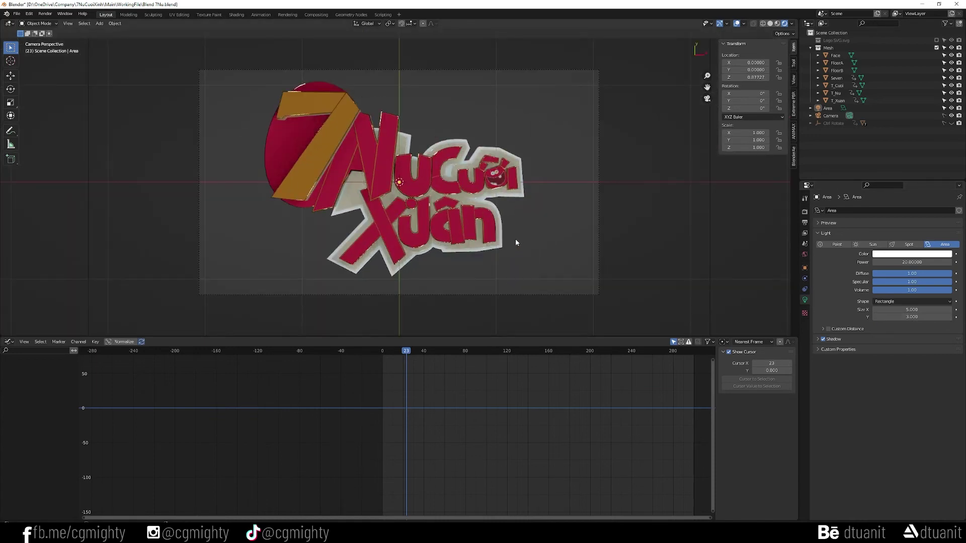
mouse_move(405, 351)
mouse_down()
mouse_move(506, 354)
mouse_move(478, 355)
mouse_move(486, 355)
mouse_up()
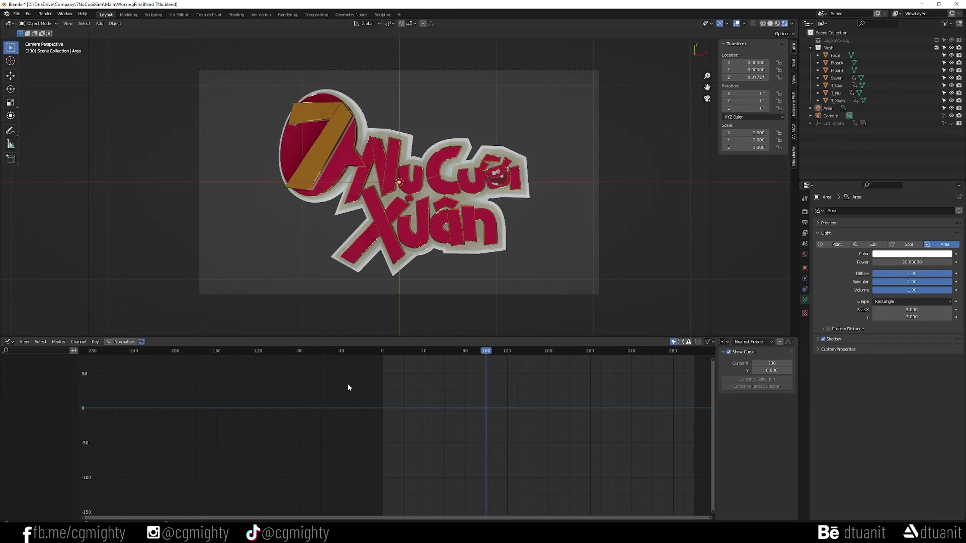
click(804, 212)
click(823, 264)
click(823, 273)
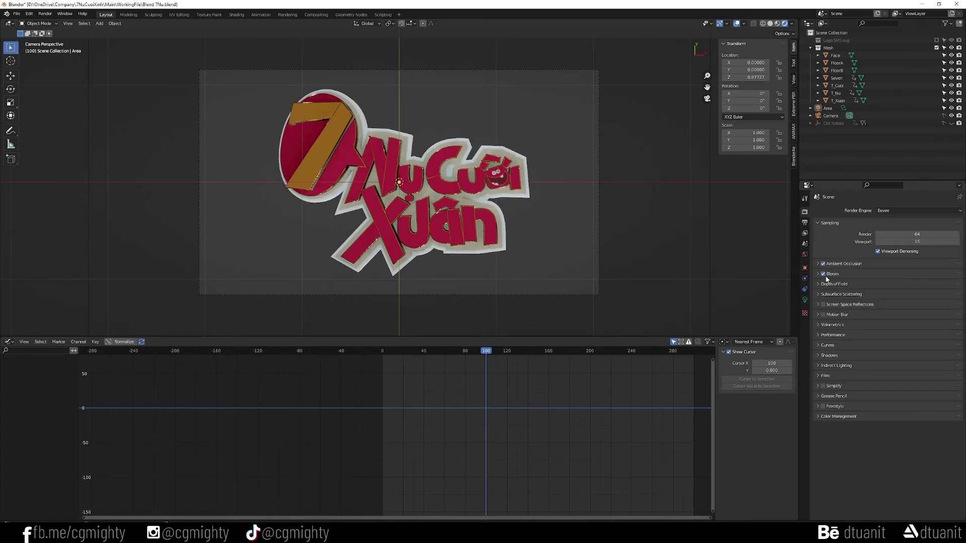
click(824, 305)
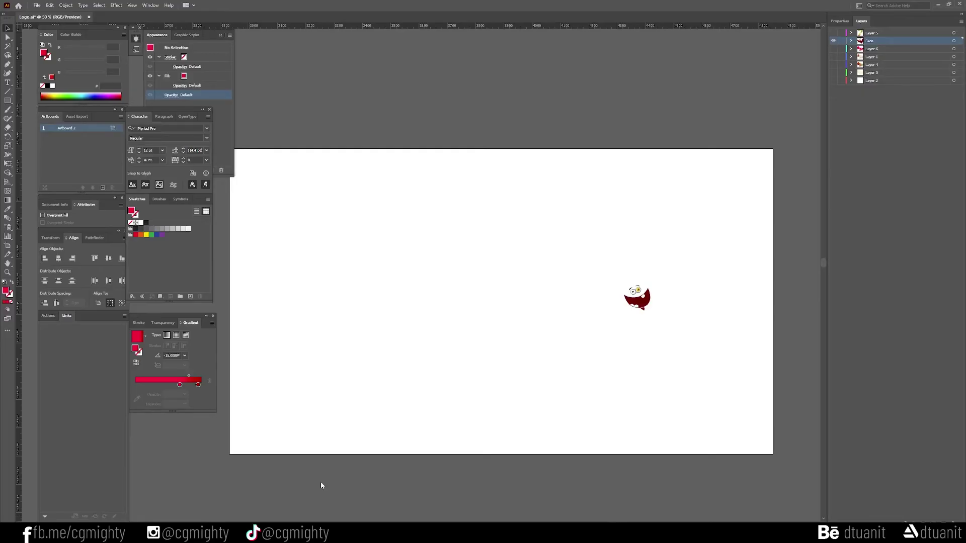
Make every layer below Face visible, check Layer 6, and drag it below Layer 1
drag(832, 49, 833, 80)
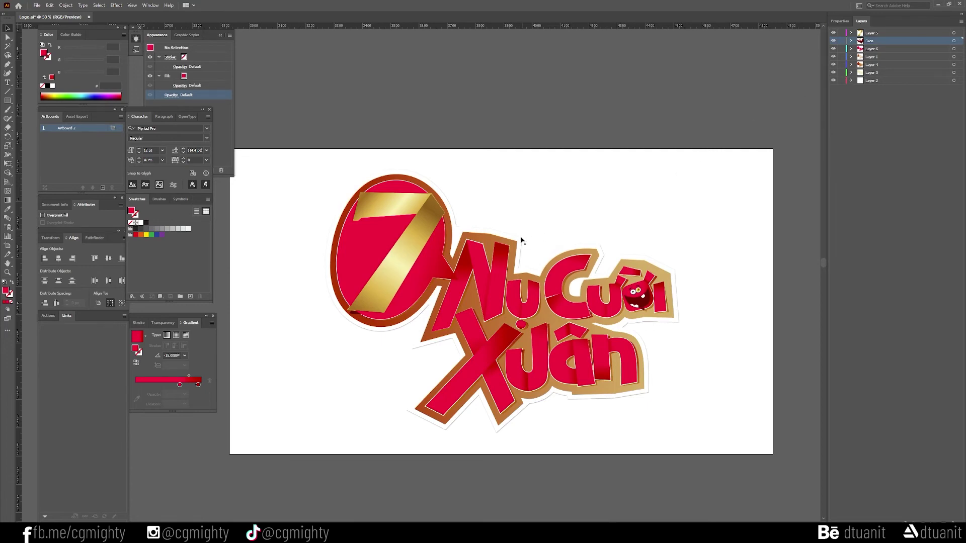
click(871, 50)
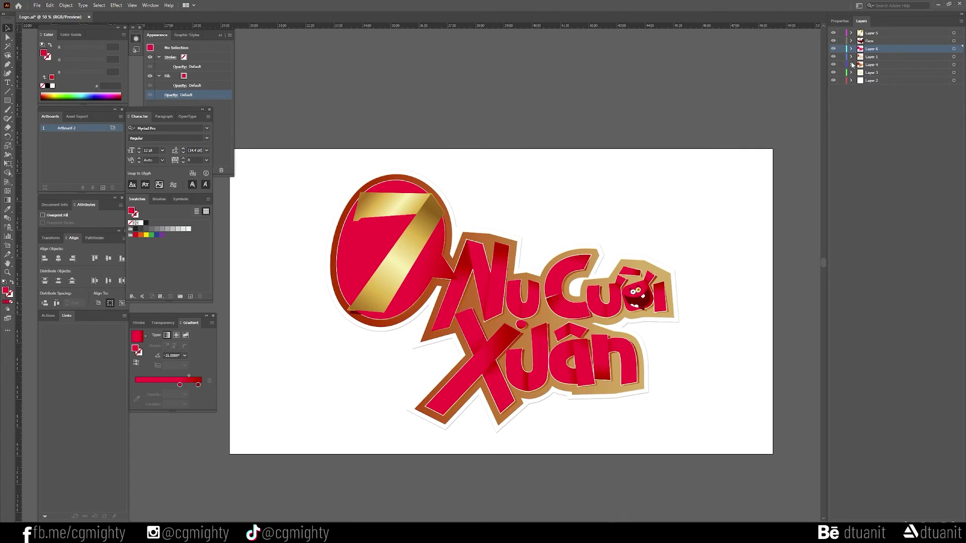
click(832, 49)
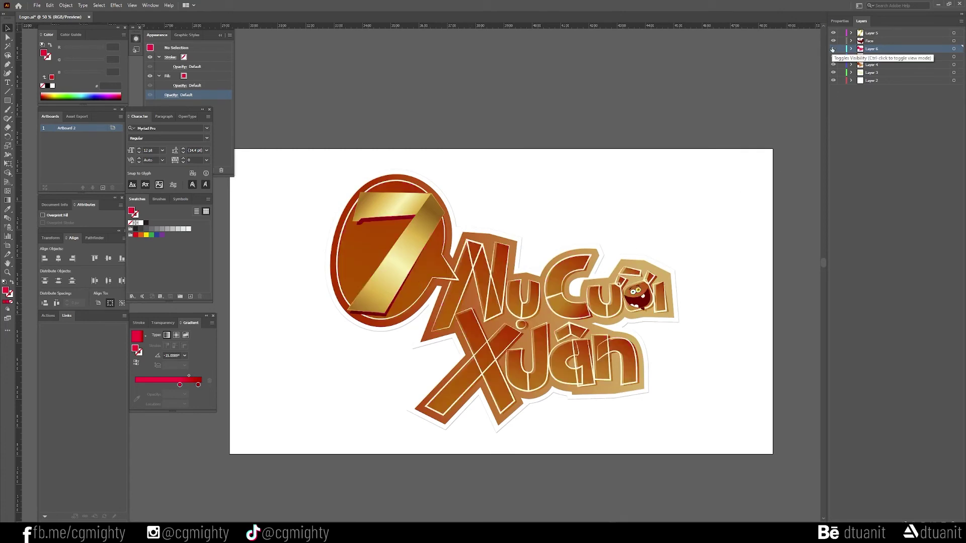
click(833, 49)
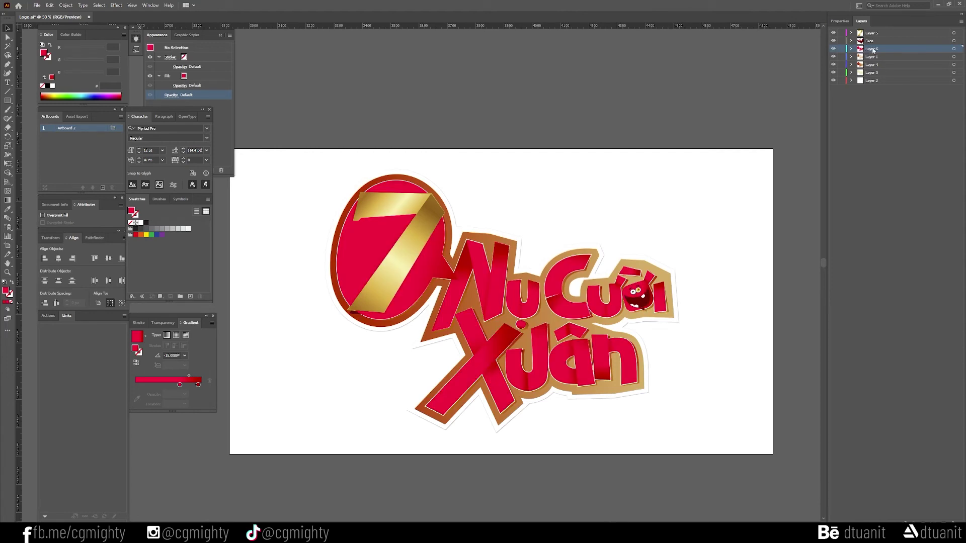
mouse_move(872, 51)
mouse_down()
mouse_move(873, 64)
mouse_move(871, 49)
mouse_up()
Hide Layers 5 through 3, then re-show each layer to compare the artwork
drag(833, 32, 833, 76)
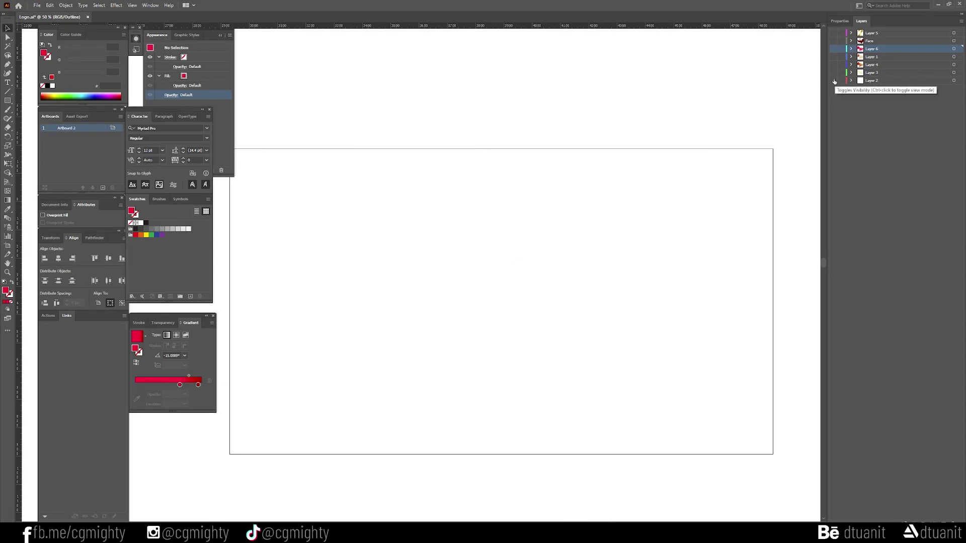
click(833, 74)
click(834, 64)
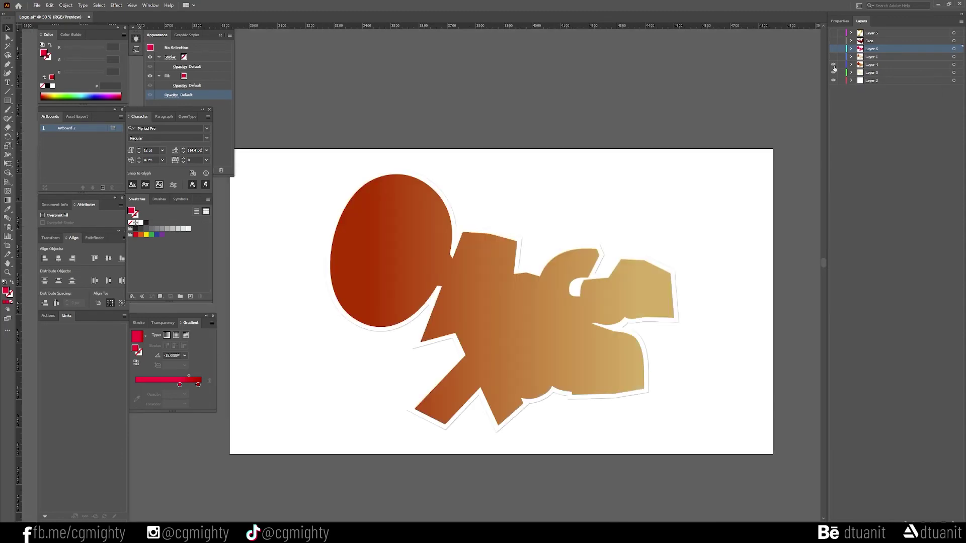
click(834, 57)
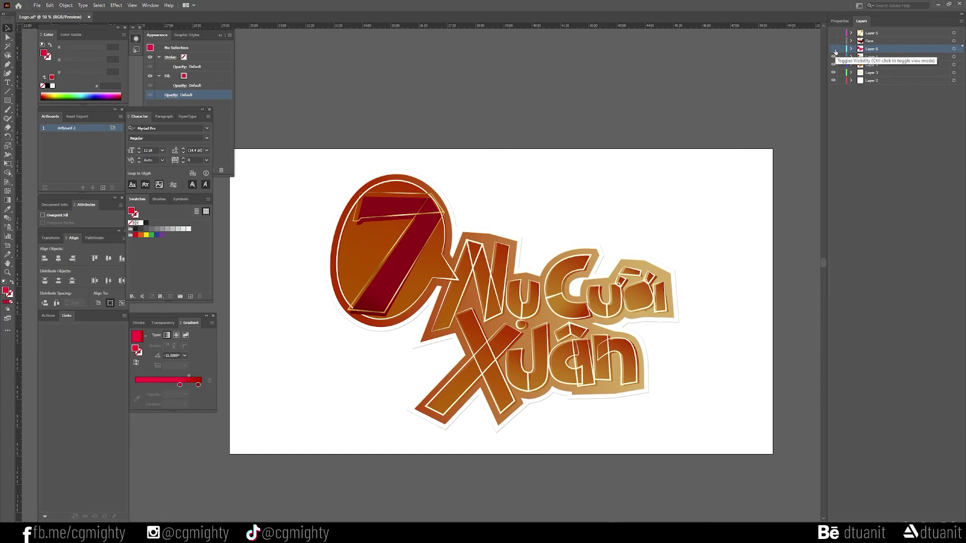
click(833, 49)
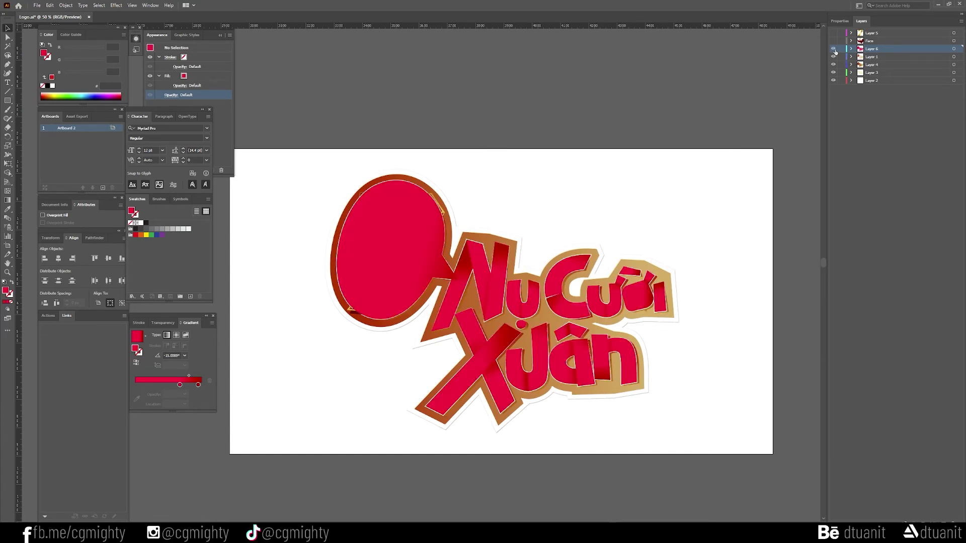
click(834, 49)
click(834, 33)
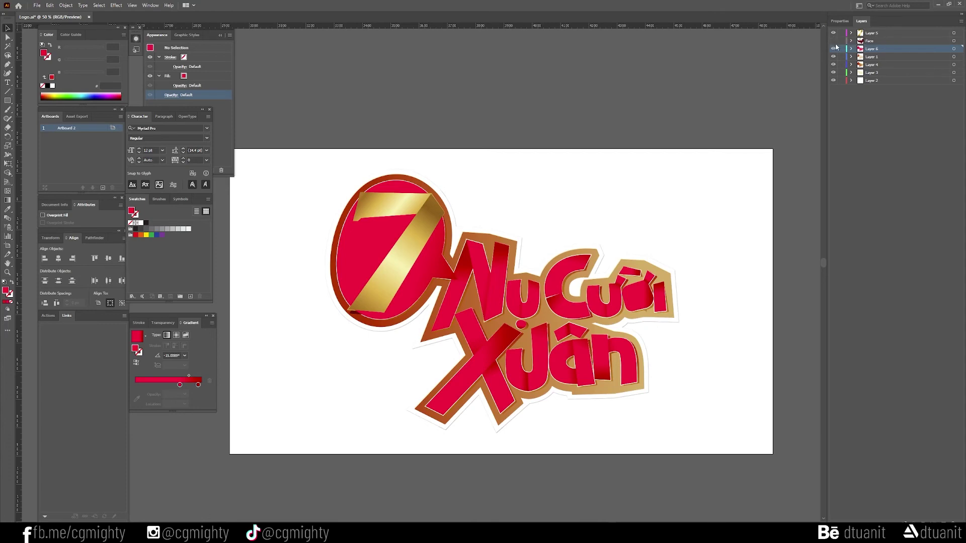
click(833, 40)
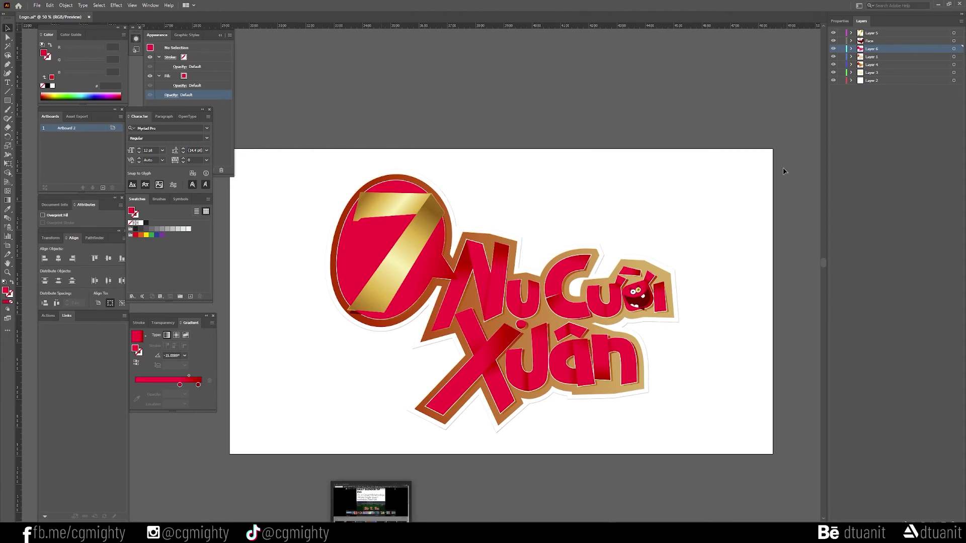
Toggle Layer 4's gold outline to compare, then drag Layer 4 below Layer 3
click(833, 64)
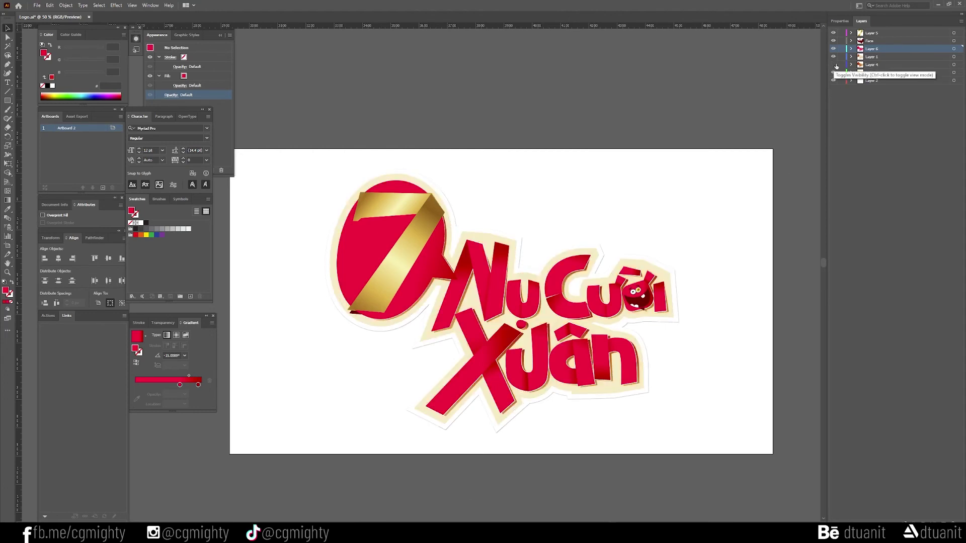
click(834, 66)
click(833, 64)
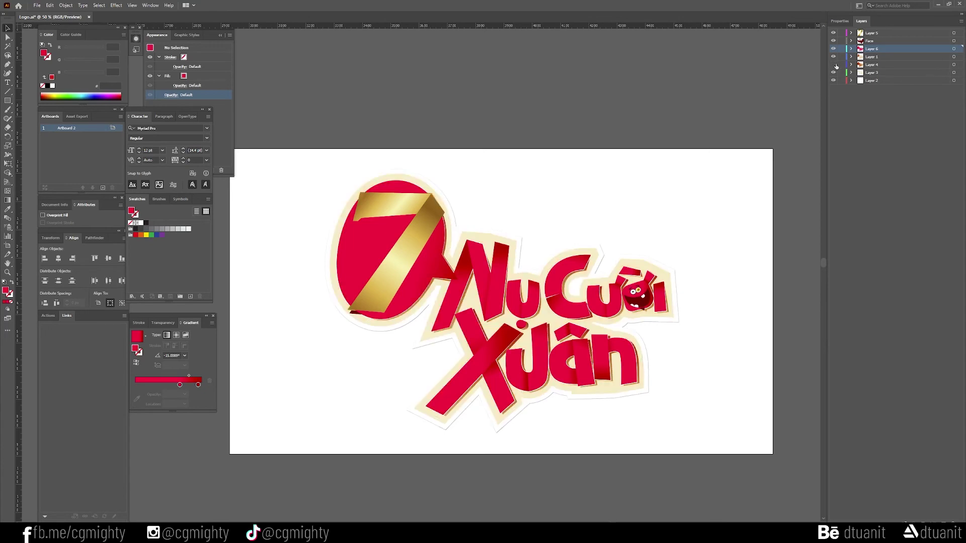
click(834, 65)
drag(871, 65, 871, 77)
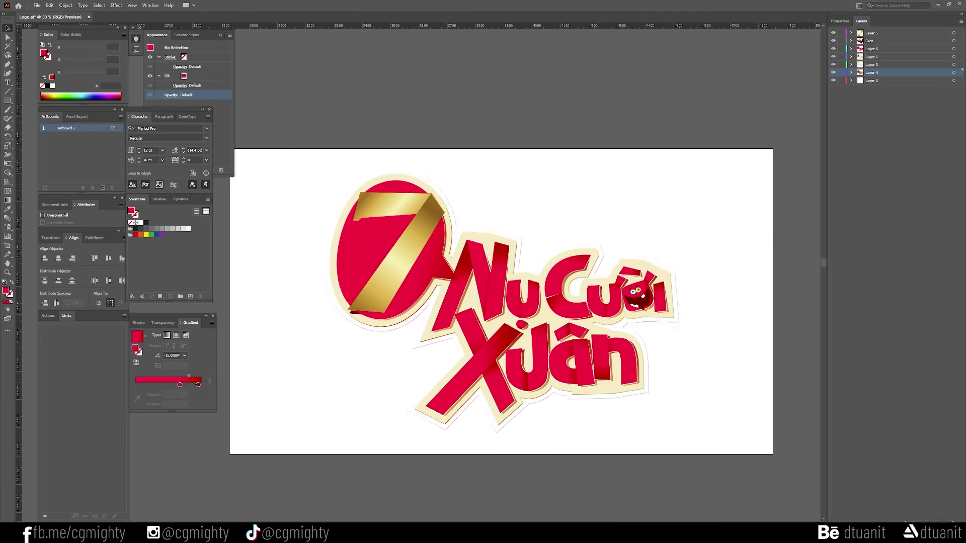
click(262, 503)
Back in Blender, select the Area light and set its Power to 100, then 50
key(alt+Tab)
key(alt+Tab)
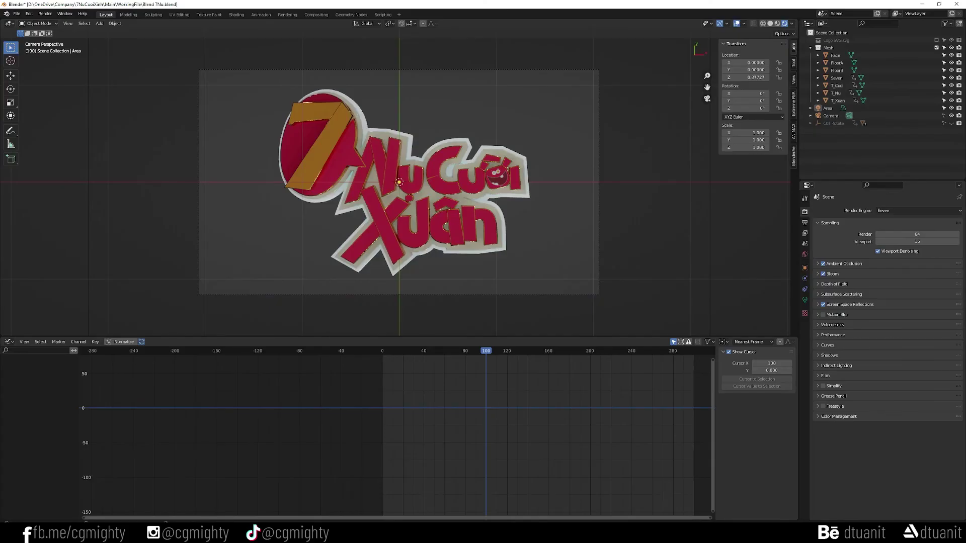
click(828, 108)
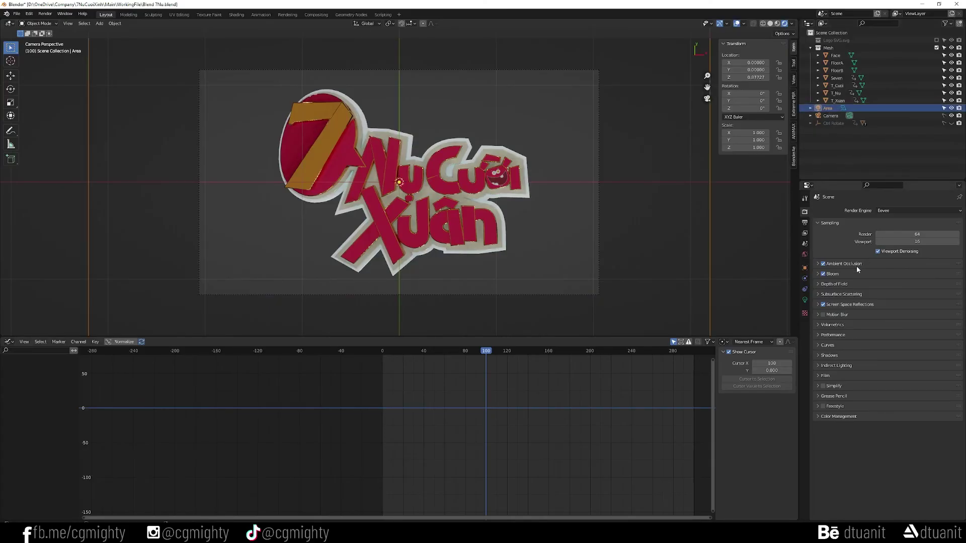
click(805, 300)
click(905, 262)
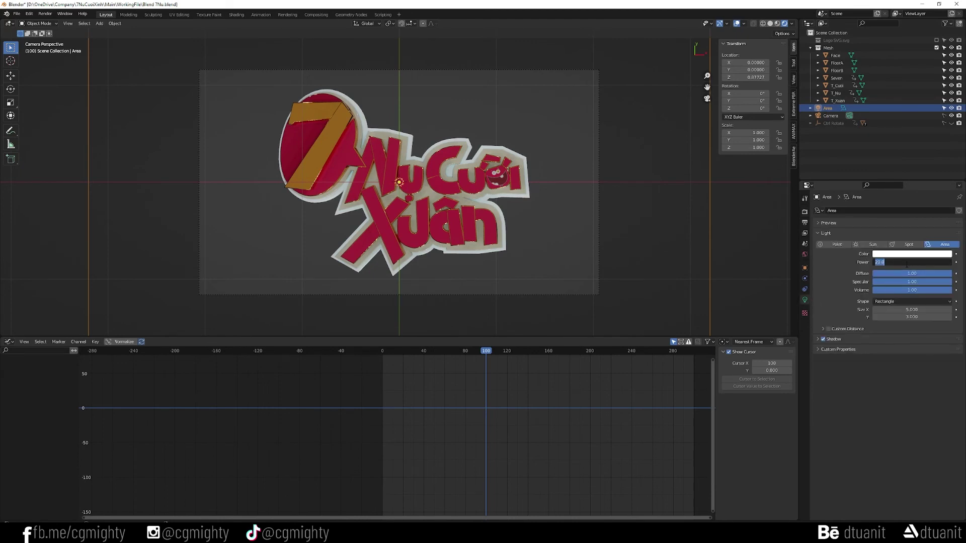
text(100)
key(Return)
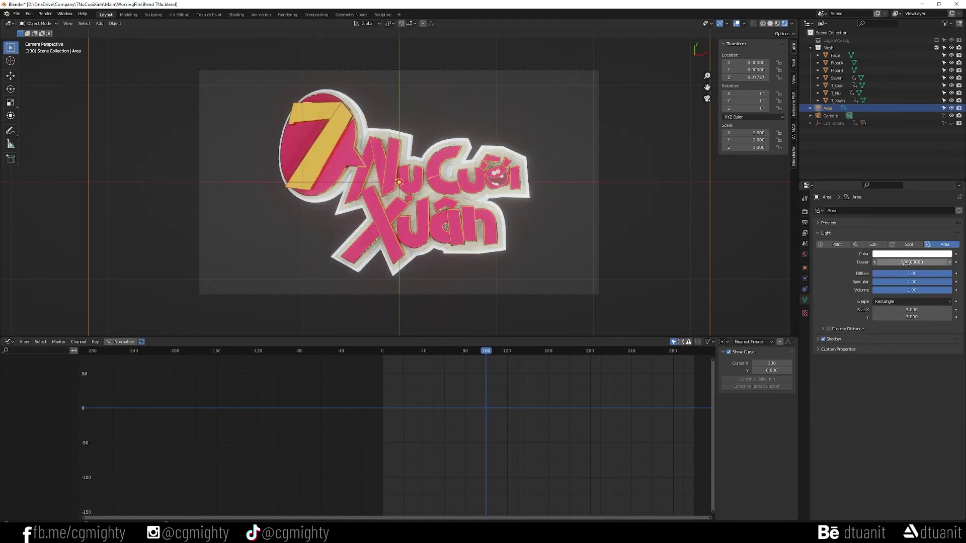
click(904, 262)
text(50)
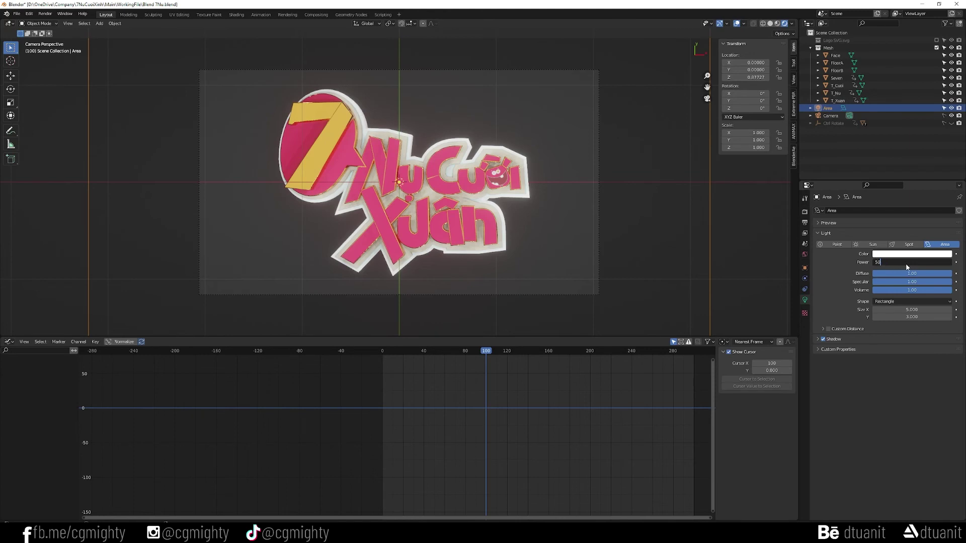
key(Return)
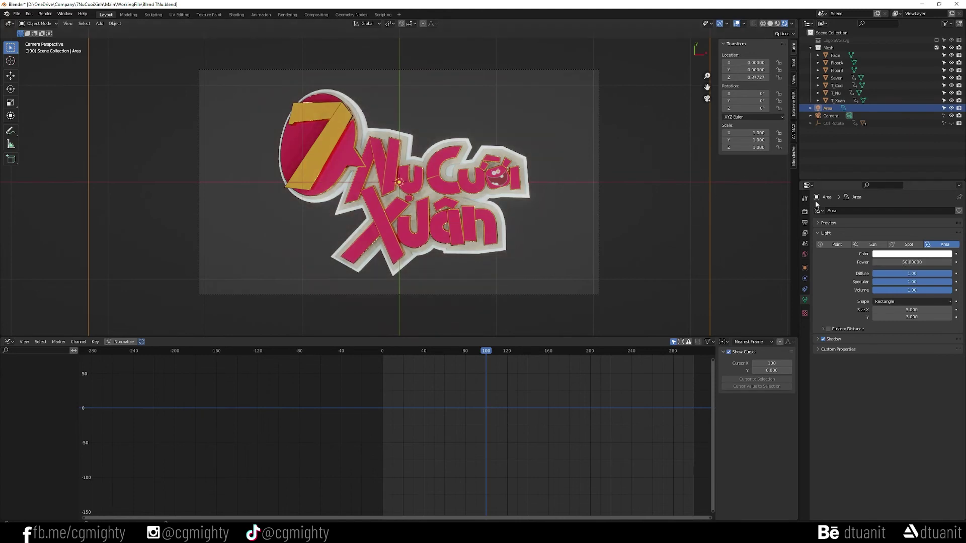
Turn off Bloom in Eevee render settings and disable the area light's Shadow
click(805, 212)
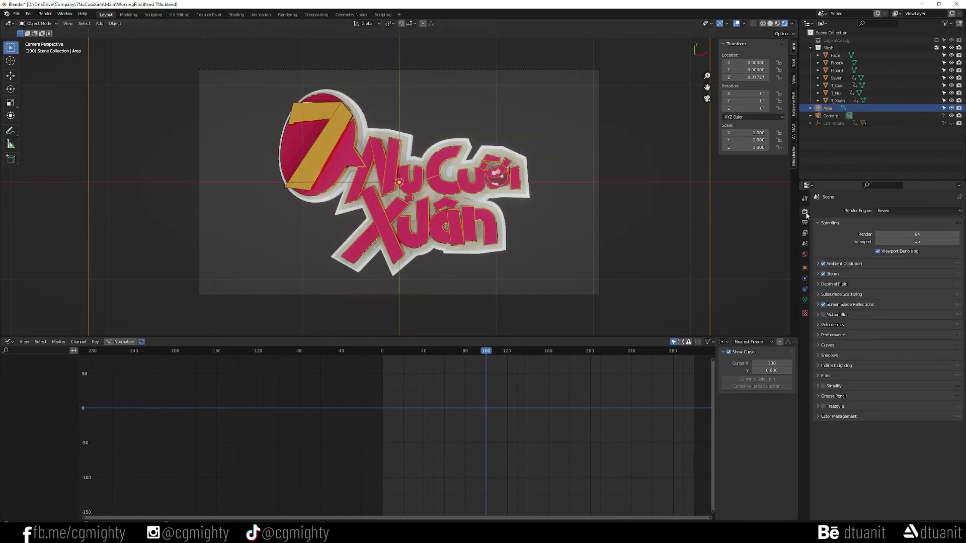
click(823, 274)
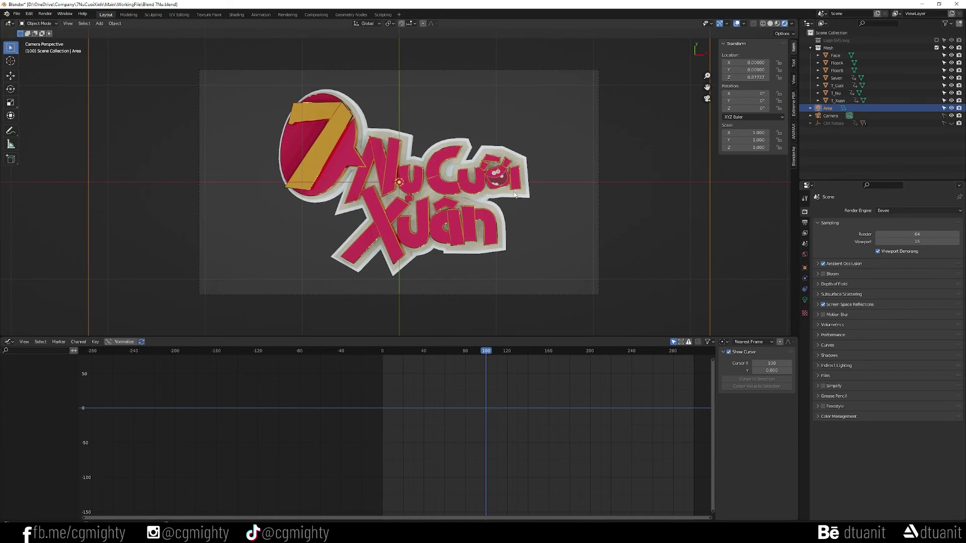
mouse_move(433, 351)
mouse_down()
mouse_move(384, 352)
mouse_move(596, 354)
mouse_up()
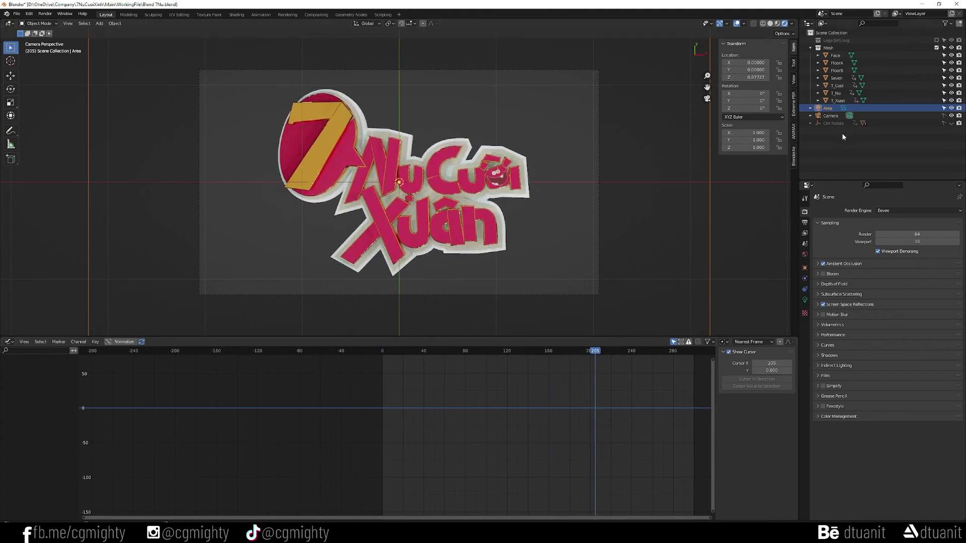
click(805, 300)
click(823, 339)
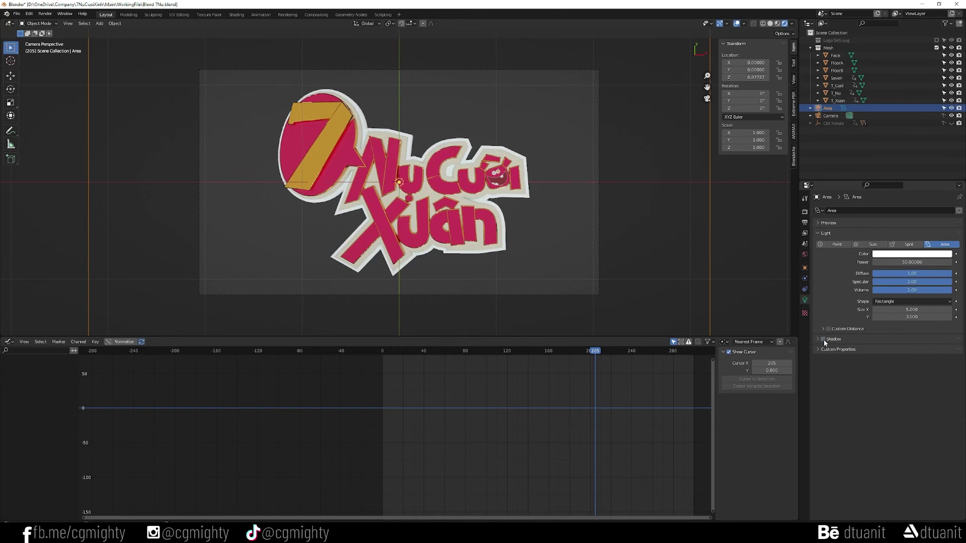
Scrub the logo animation, review the 1920×1080 30 fps RGBA PNG output settings, and save the .blend file
mouse_move(393, 351)
mouse_down()
mouse_move(596, 355)
mouse_move(384, 354)
mouse_move(627, 354)
mouse_up()
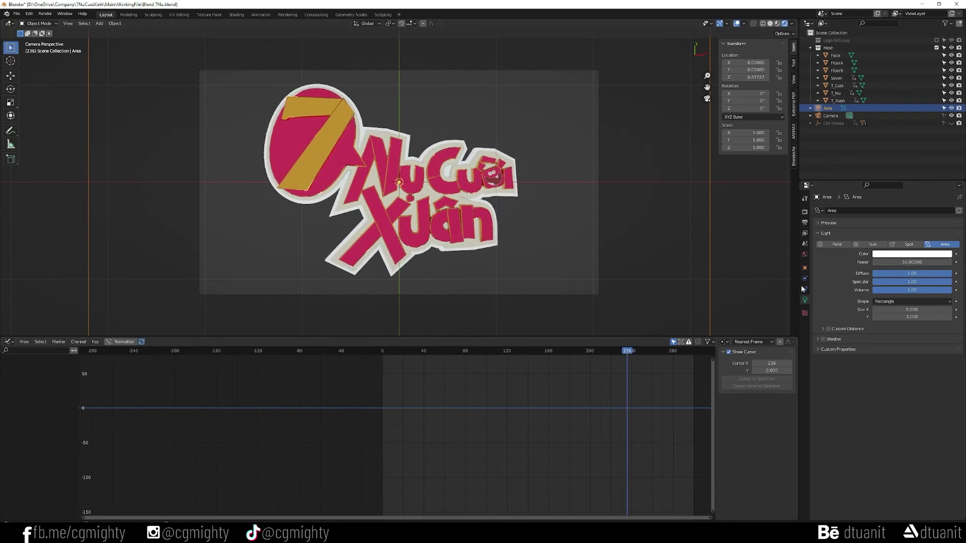
click(804, 222)
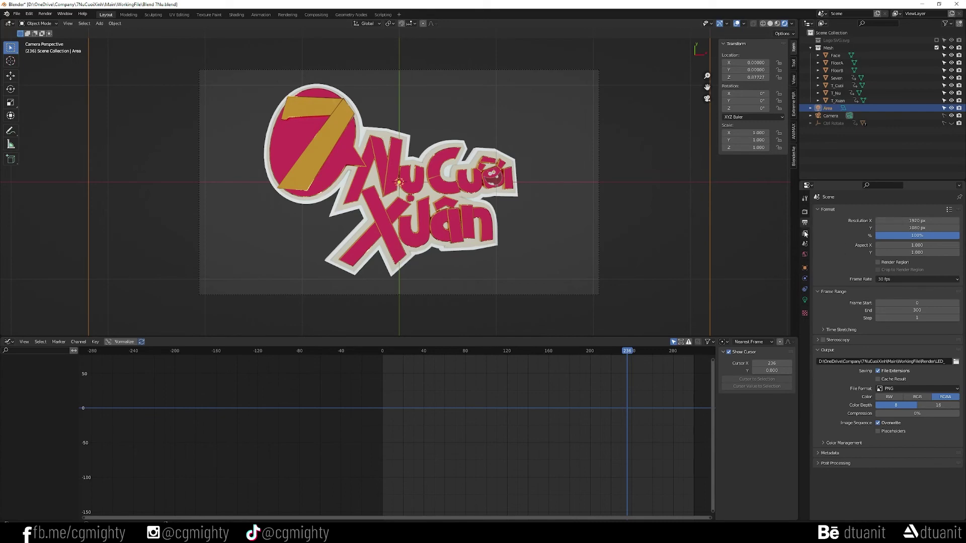
key(ctrl+s)
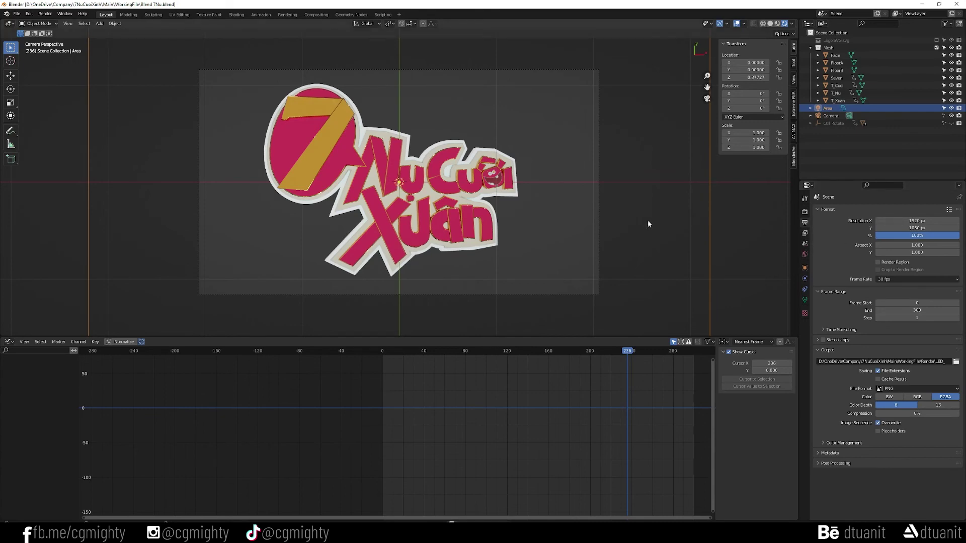
Zoom in and back out to inspect the logo letters up close
scroll(427, 241, up, 4)
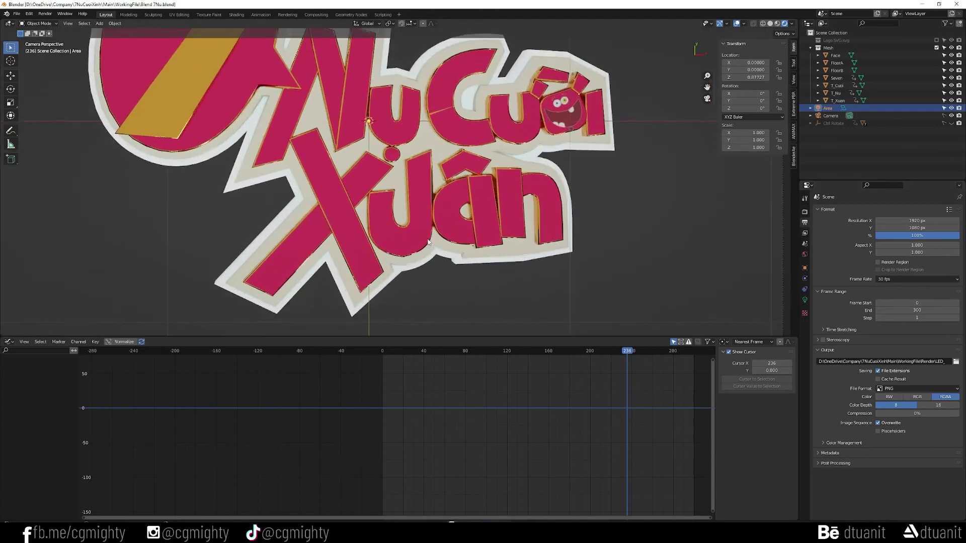
scroll(428, 241, up, 4)
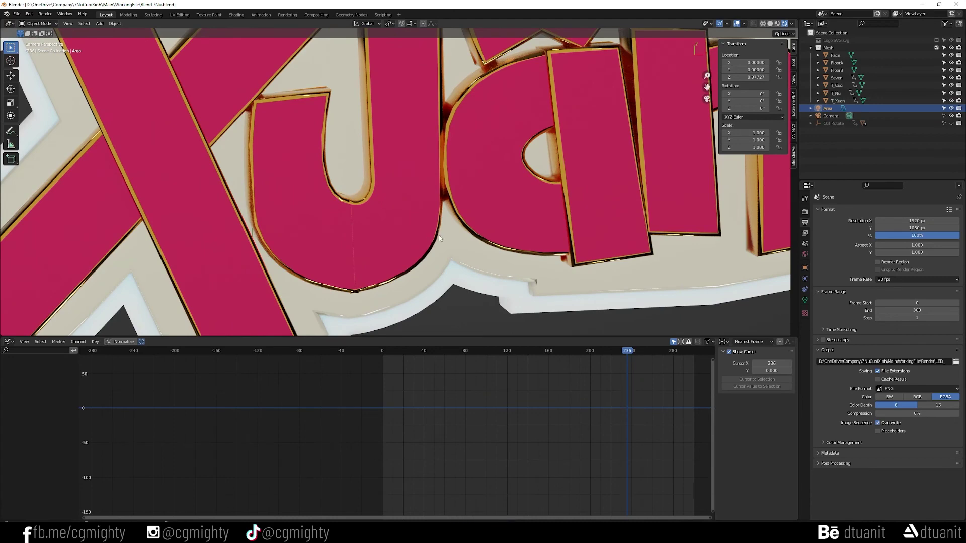
scroll(359, 294, down, 3)
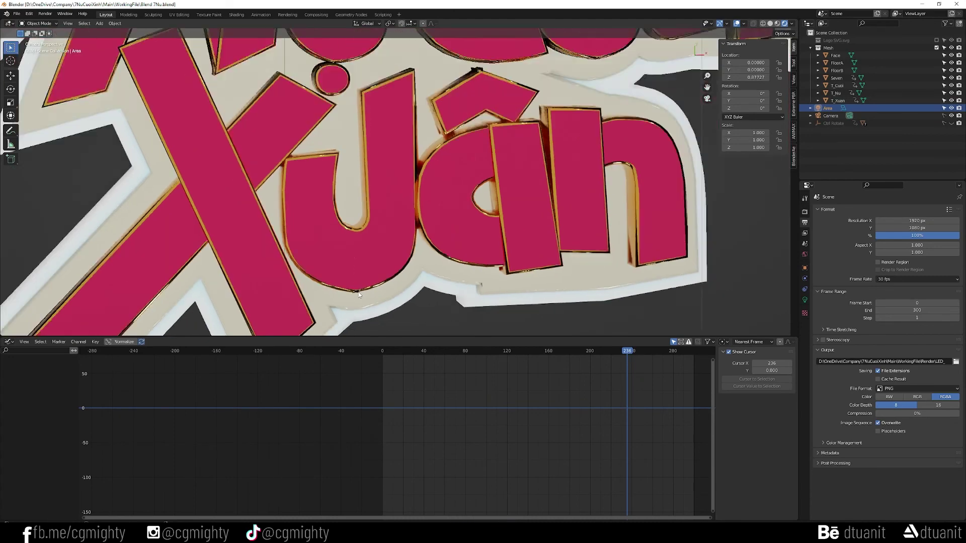
scroll(358, 295, down, 3)
scroll(359, 295, down, 2)
scroll(358, 294, down, 2)
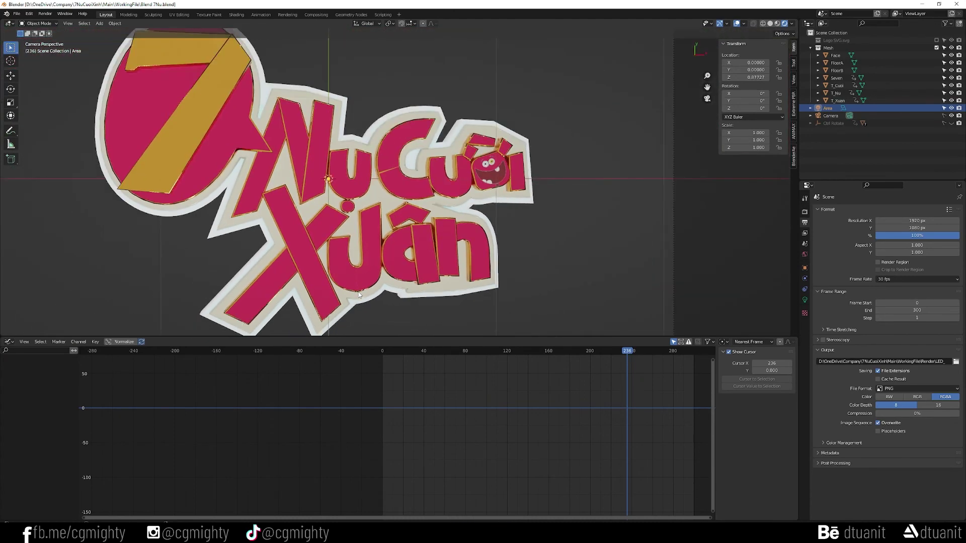
scroll(382, 217, down, 1)
scroll(404, 226, down, 1)
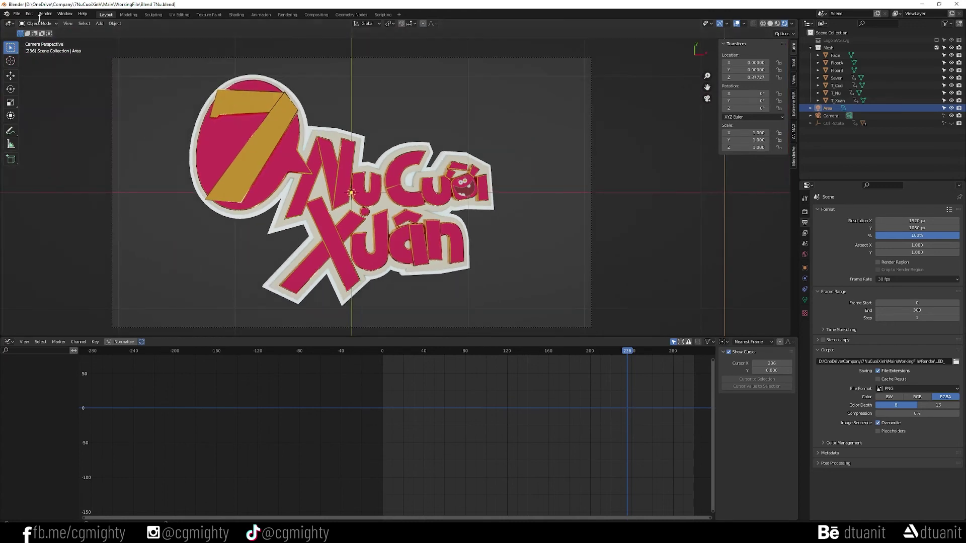
Toggle Scene World lighting in the viewport shading on and off, then bring up the Render menu
click(17, 14)
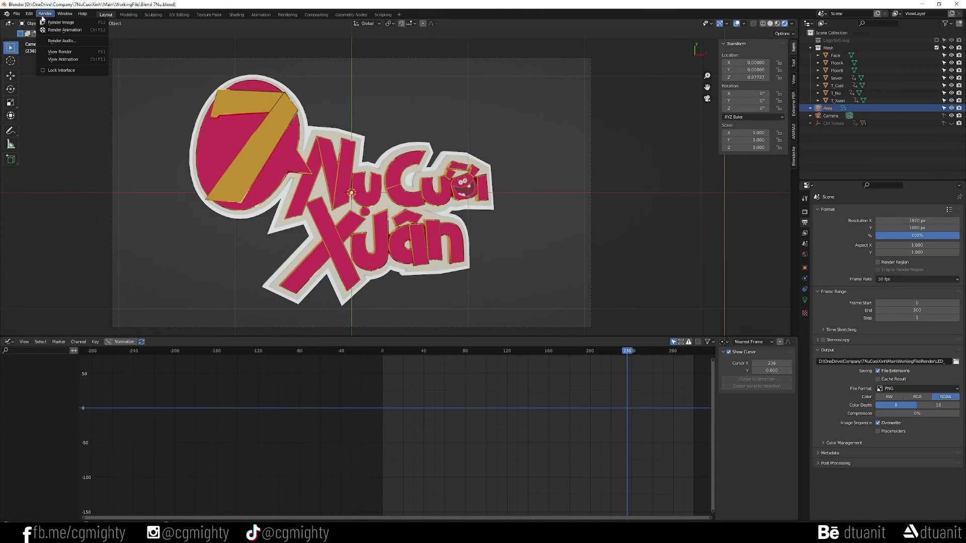
click(791, 23)
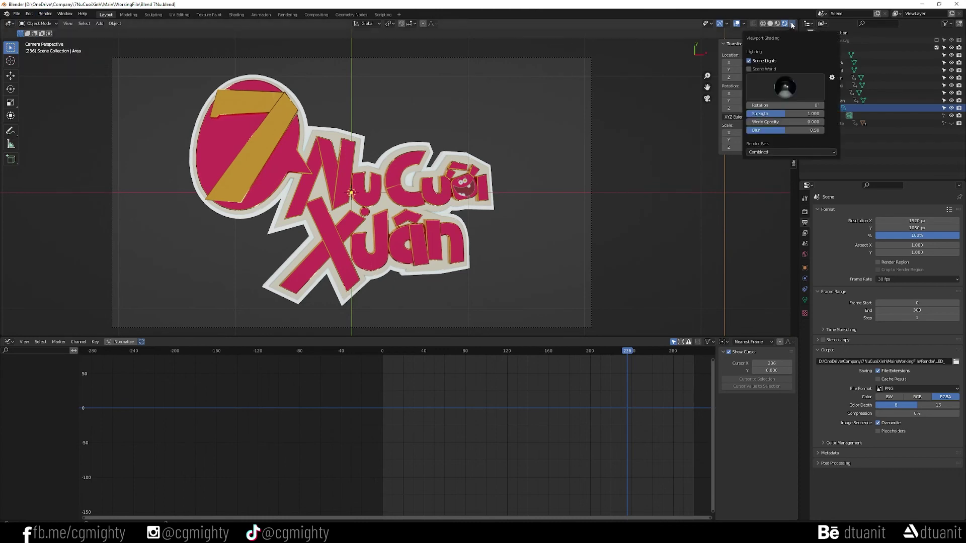
click(749, 69)
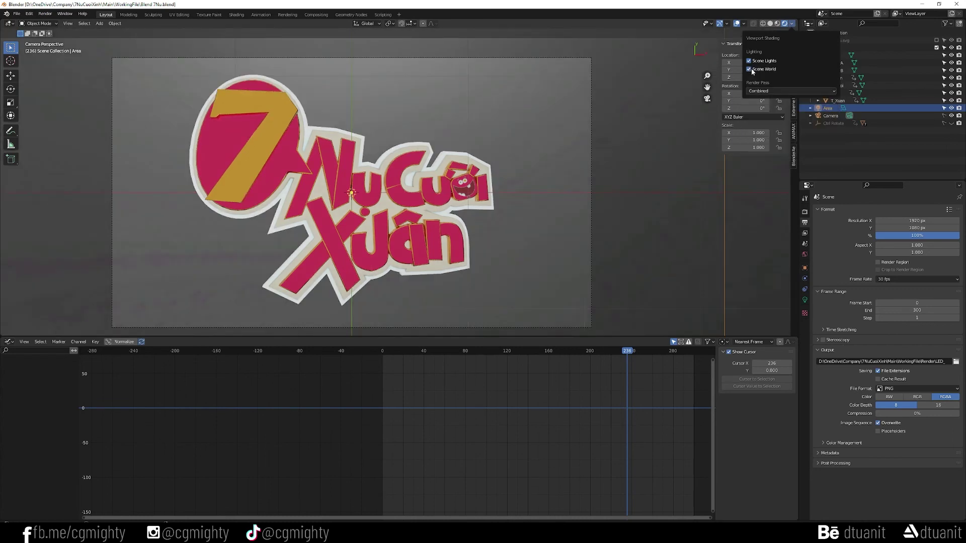
click(749, 69)
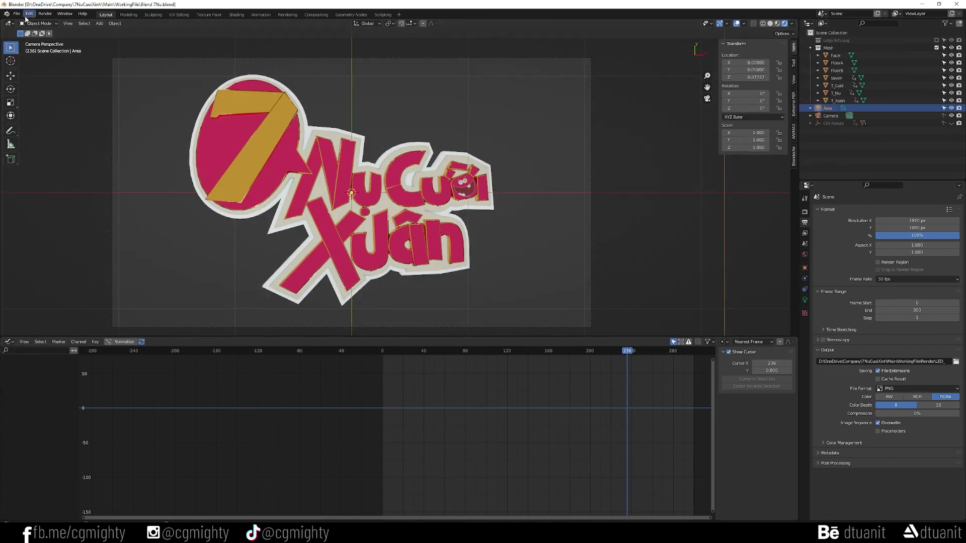
click(41, 14)
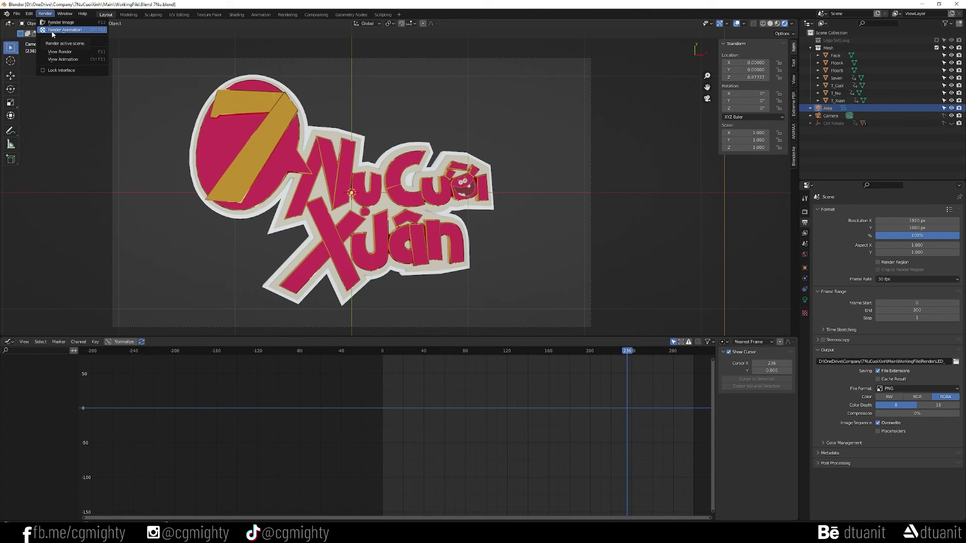
Start and close an animation render, then go to the Render Properties tab
click(52, 31)
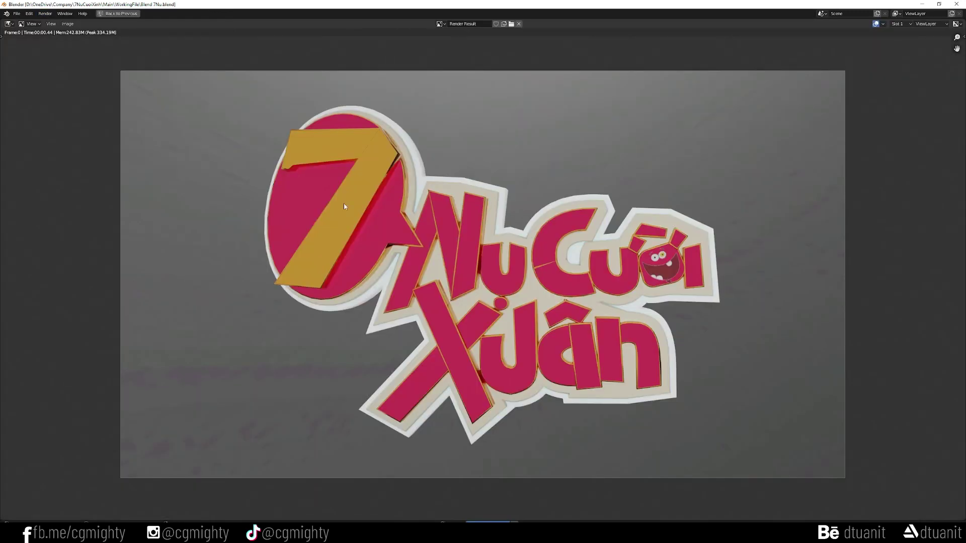
click(118, 14)
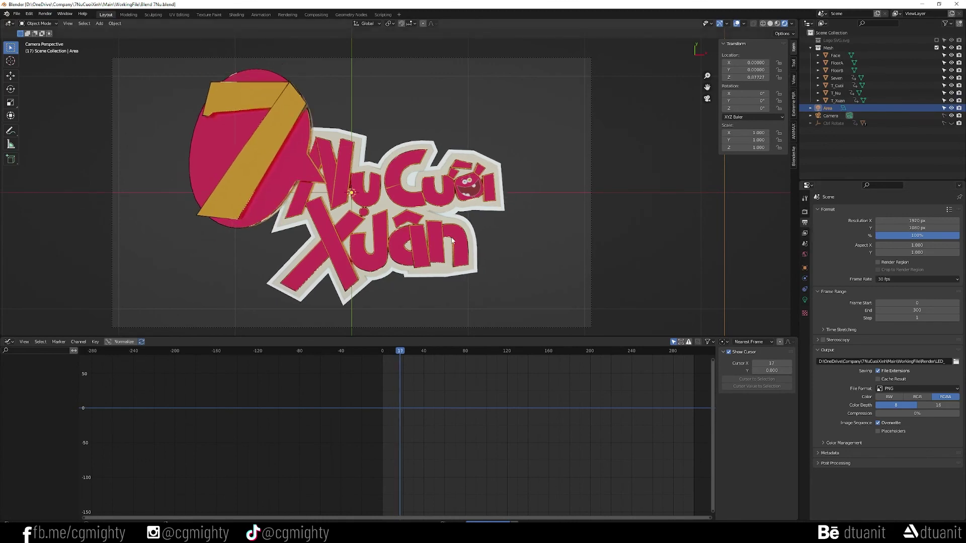
click(804, 234)
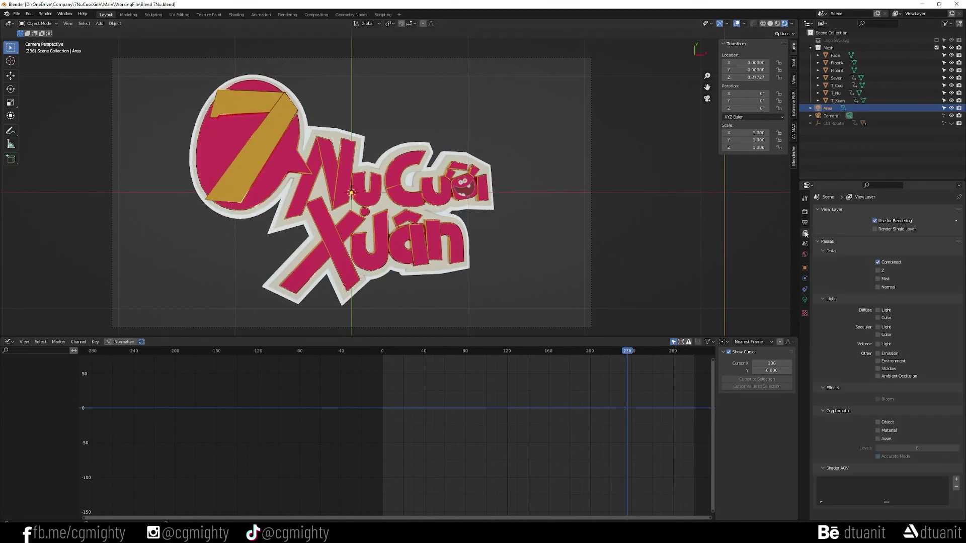
click(805, 221)
click(804, 212)
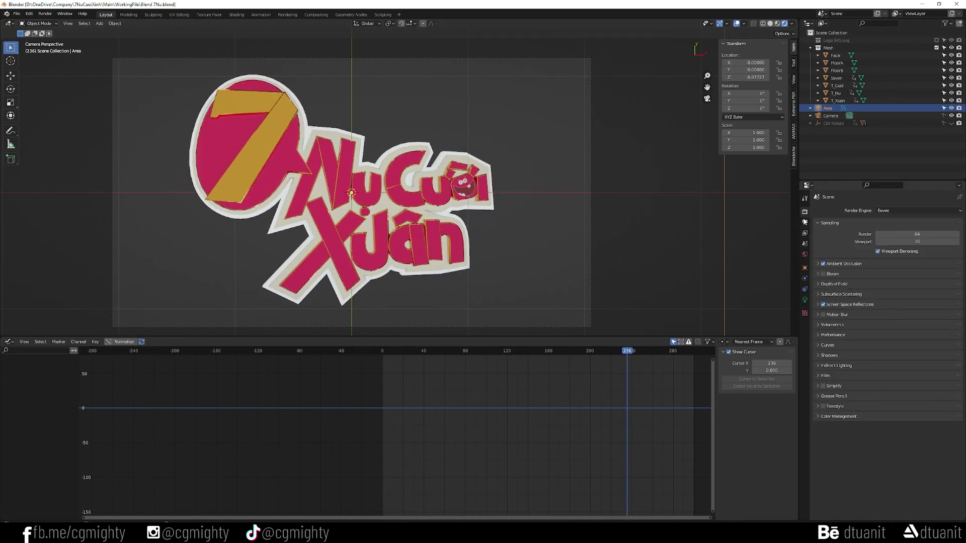
Enable Film Transparent in Render Properties, then glance at the Render menu and viewport shading
click(823, 376)
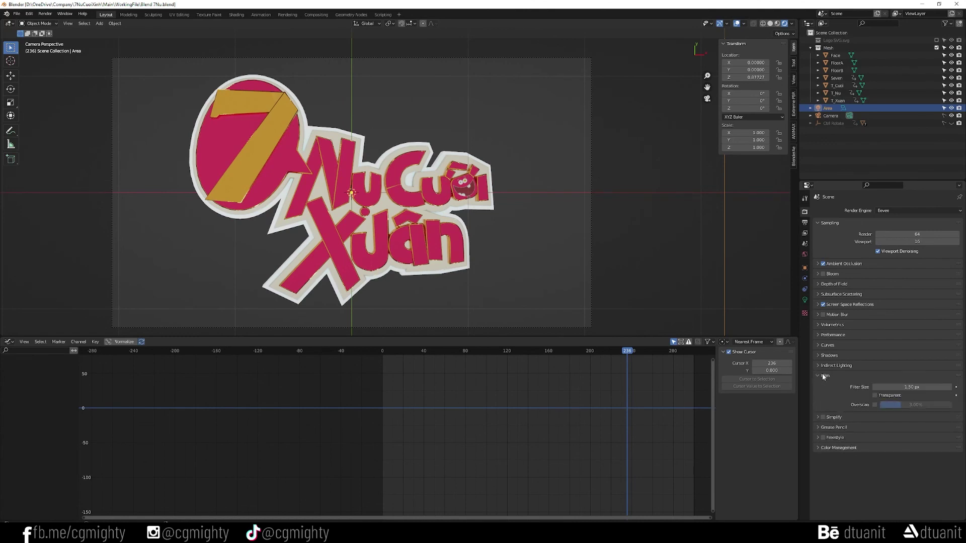
click(874, 395)
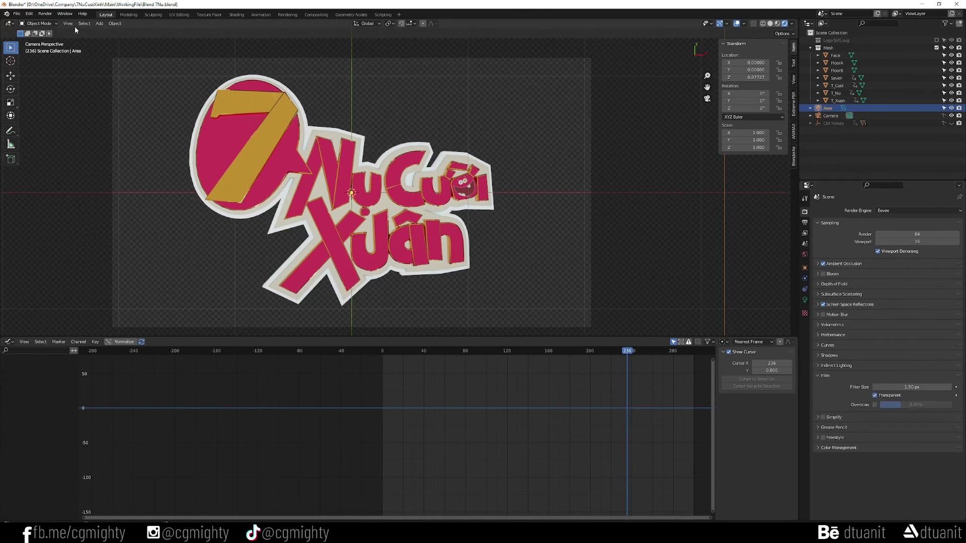
click(45, 13)
click(792, 24)
Turn the bottom area into a World Shader Editor and set the Background colour to white
click(8, 342)
click(35, 409)
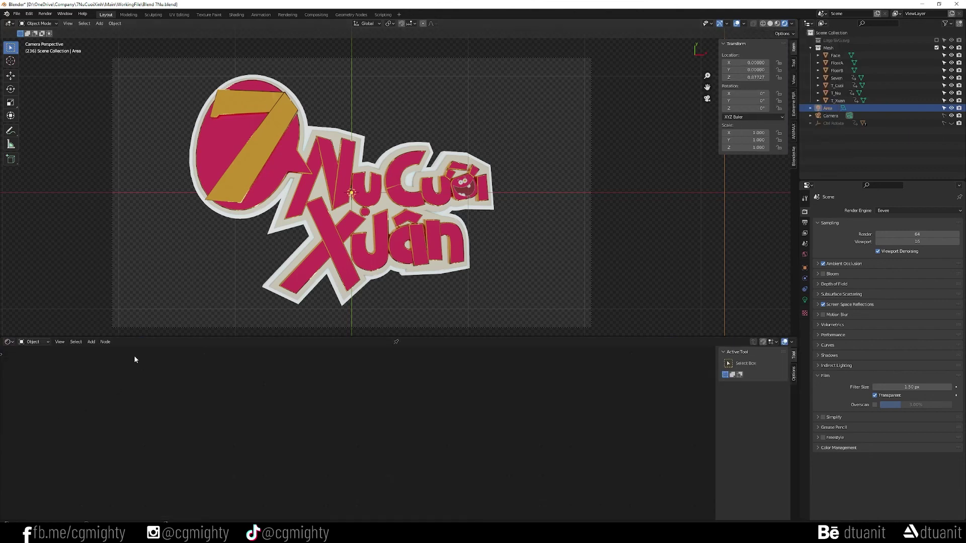
click(47, 351)
click(30, 341)
click(31, 360)
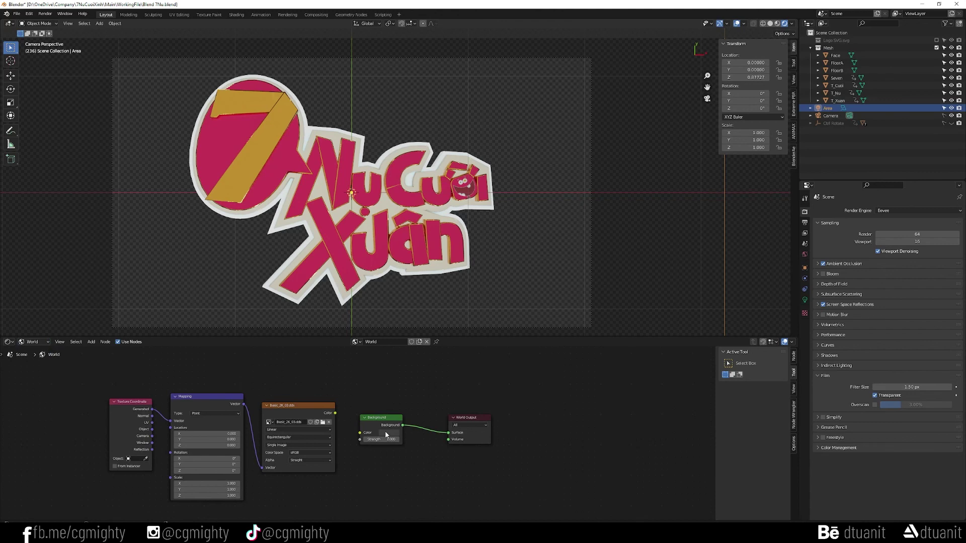
click(388, 433)
drag(431, 358, 432, 346)
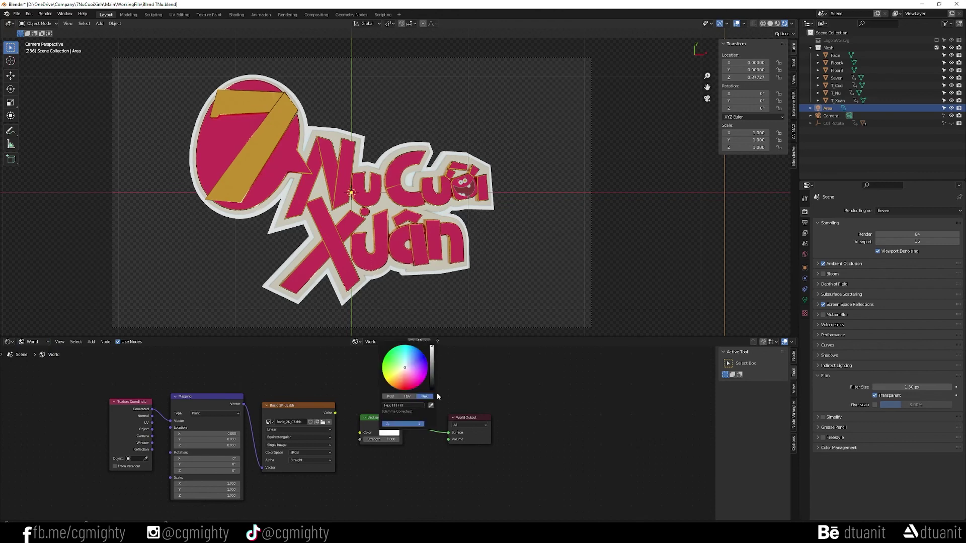
drag(395, 443, 418, 442)
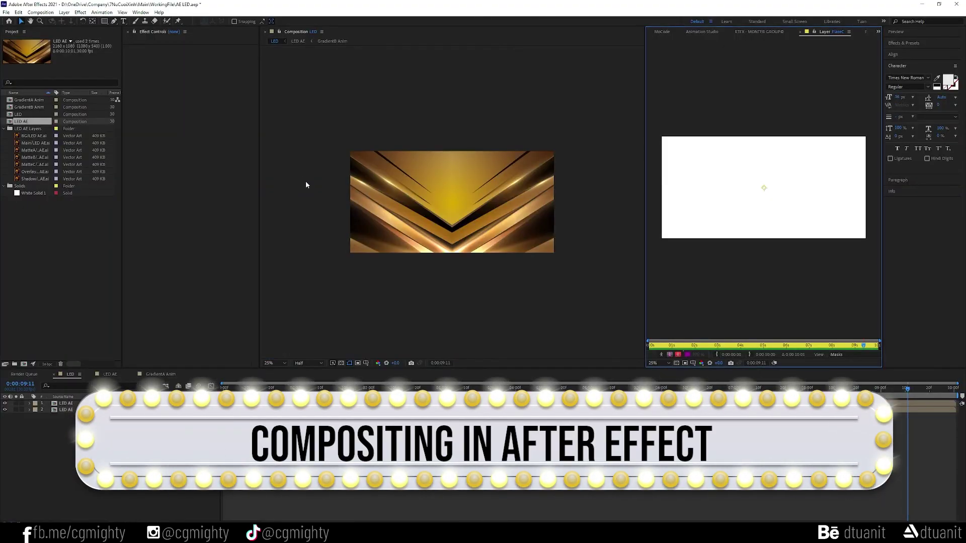
Open the Import File dialog and browse OneDrive - Personal into the Company project folder
double_click(61, 254)
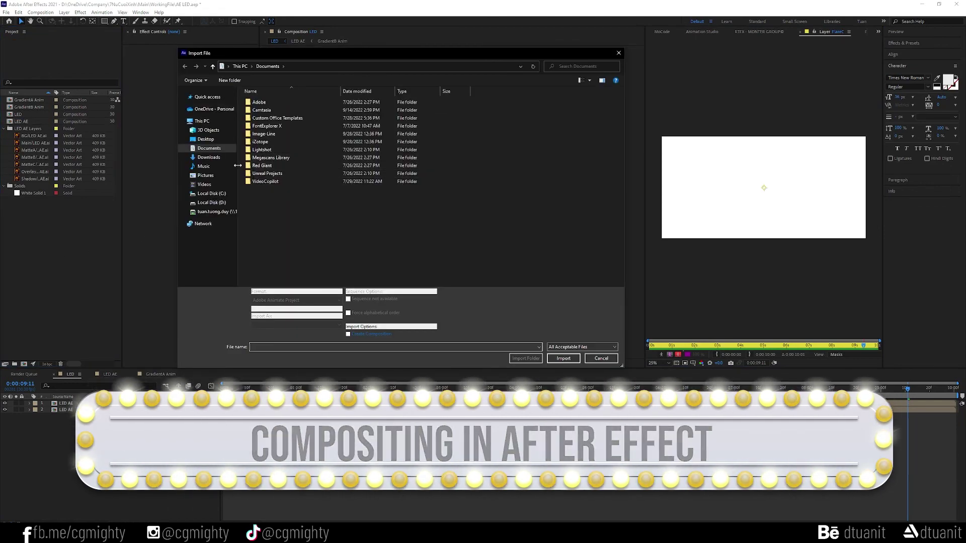
click(212, 108)
click(260, 102)
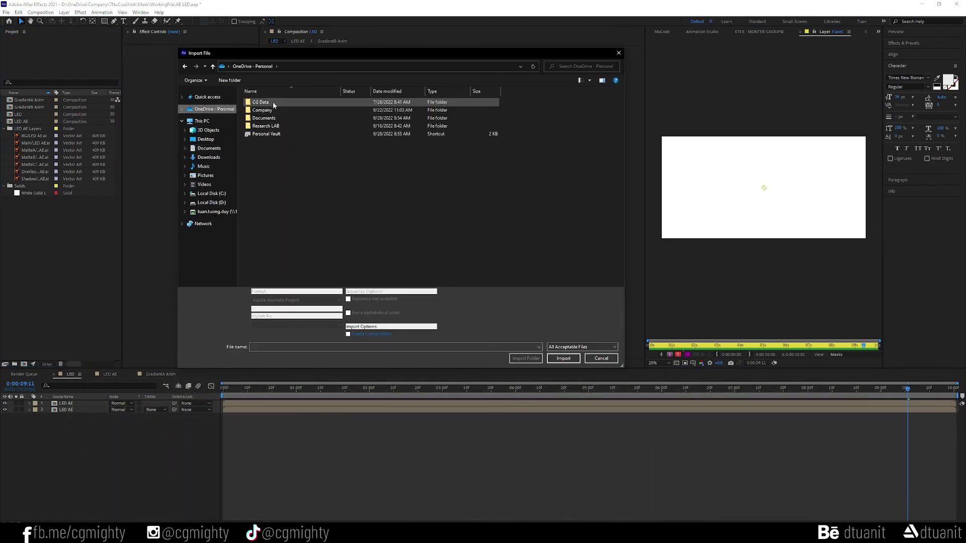
double_click(260, 101)
click(253, 66)
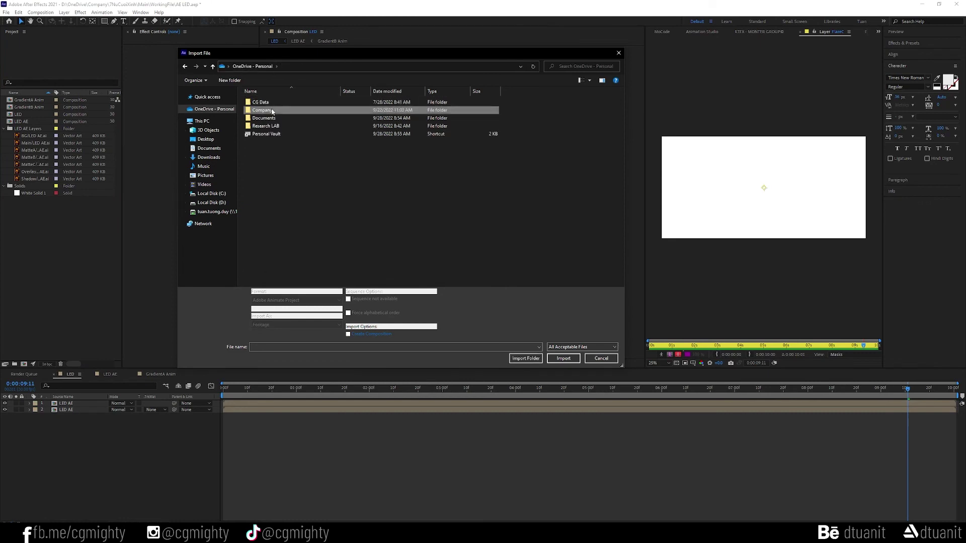
double_click(271, 110)
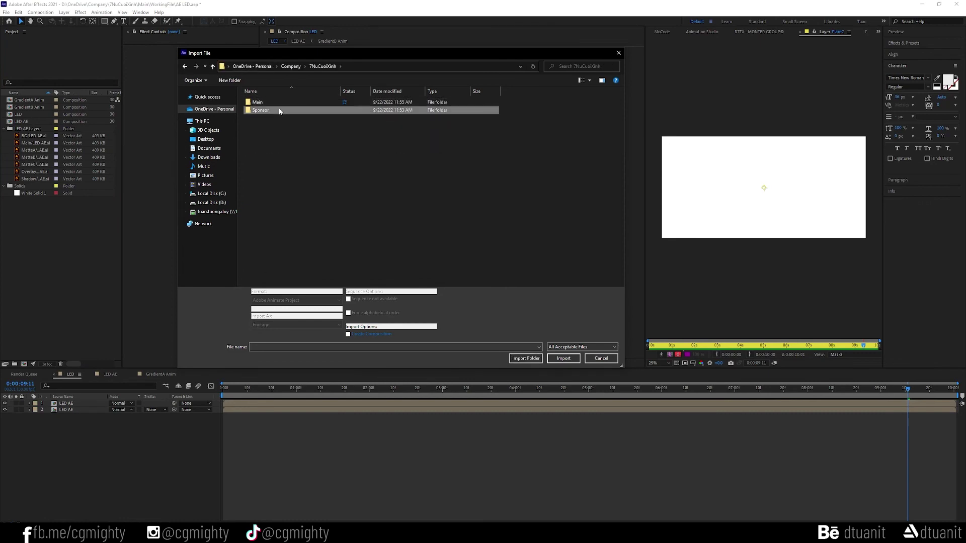
Go to Main > WorkingFile > Render and import LED_0000 as a PNG sequence
double_click(276, 103)
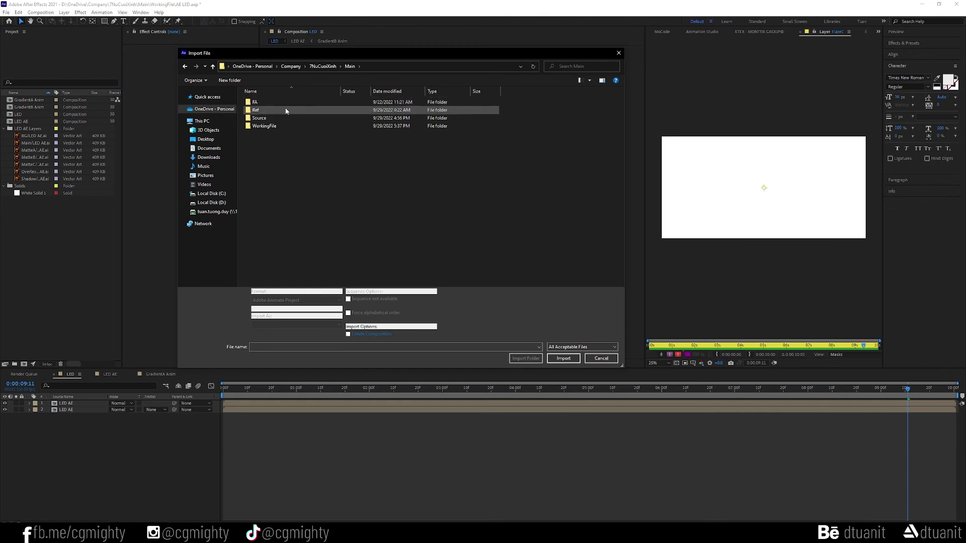
double_click(282, 127)
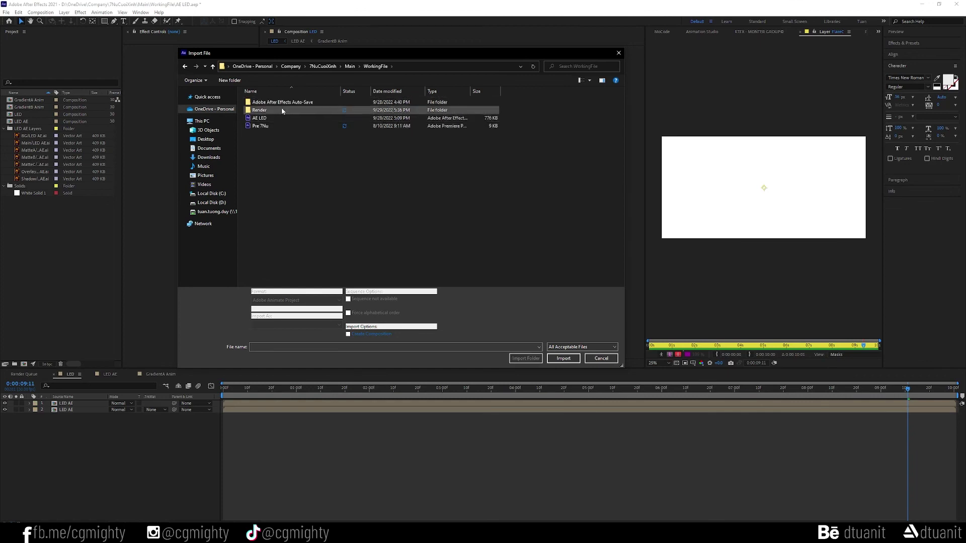
double_click(281, 108)
click(264, 108)
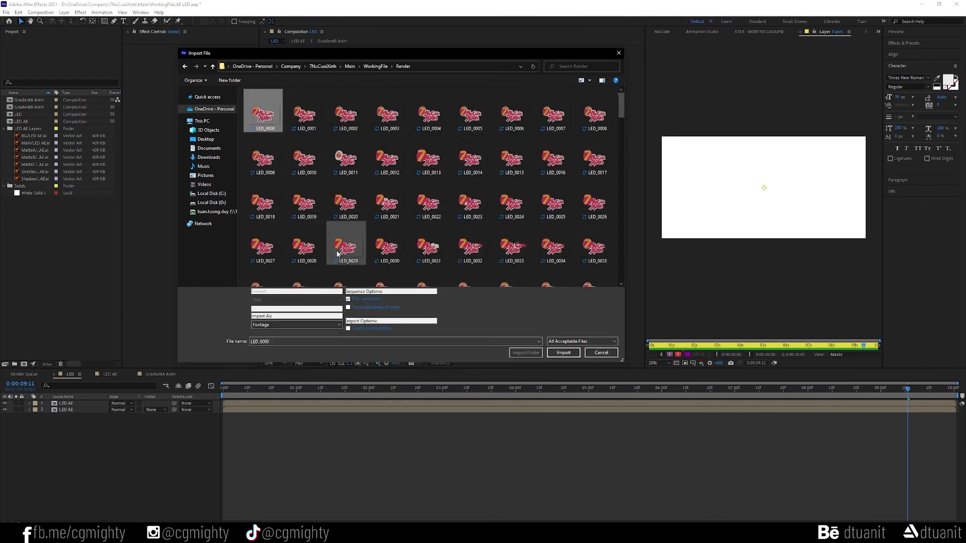
click(563, 353)
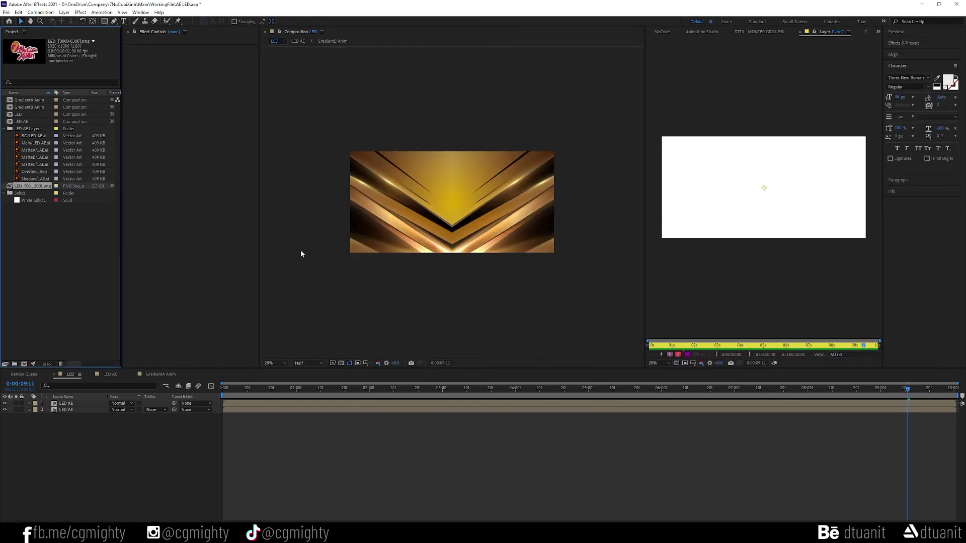
Add the LED PNG sequence as the top layer of the LED composition
drag(30, 188, 114, 410)
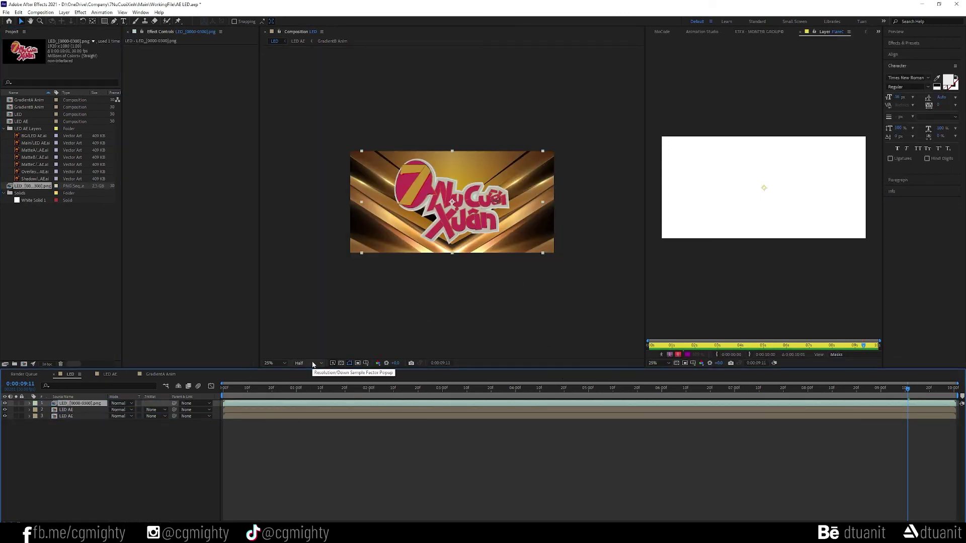
key(ctrl+m)
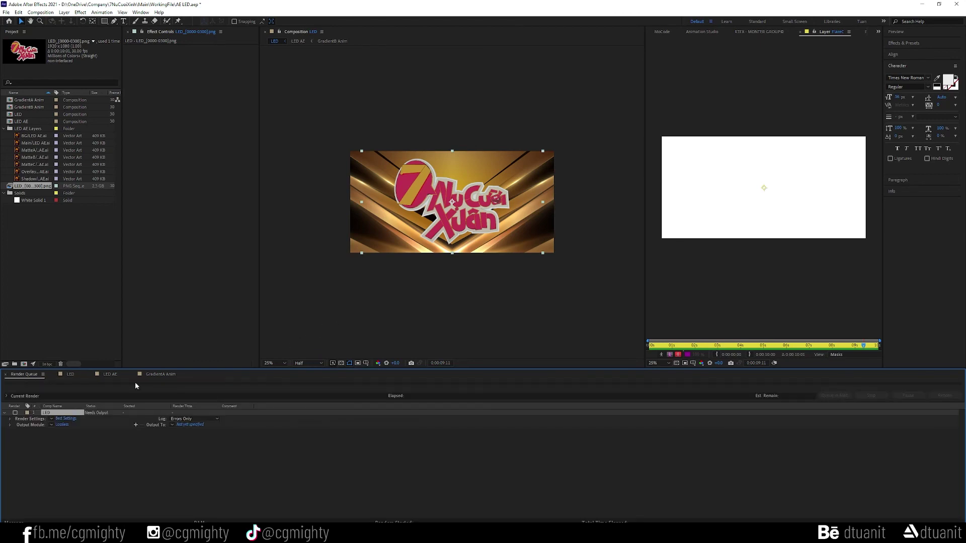
key(Delete)
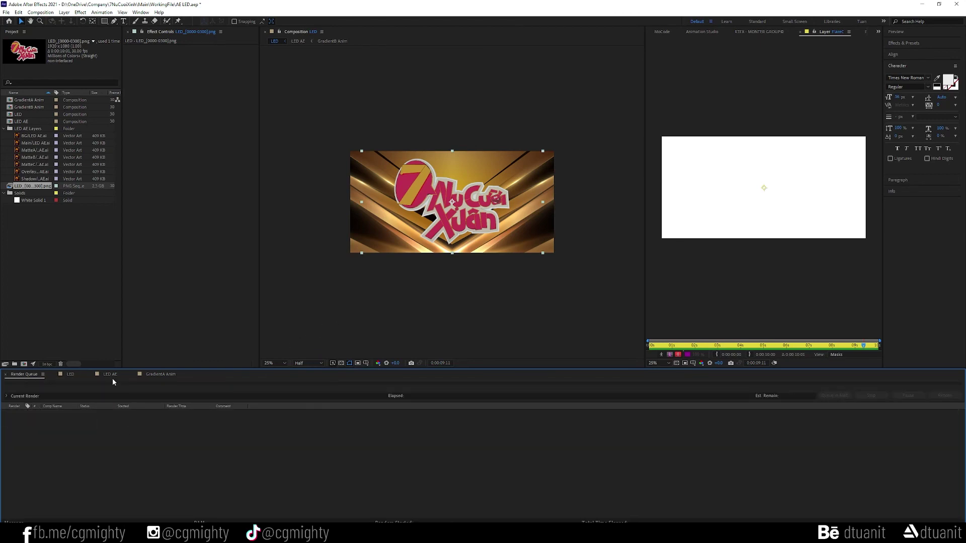
click(70, 374)
Apply Curves to the logo layer and bend the RGB curve into an S for contrast
key(ctrl+space)
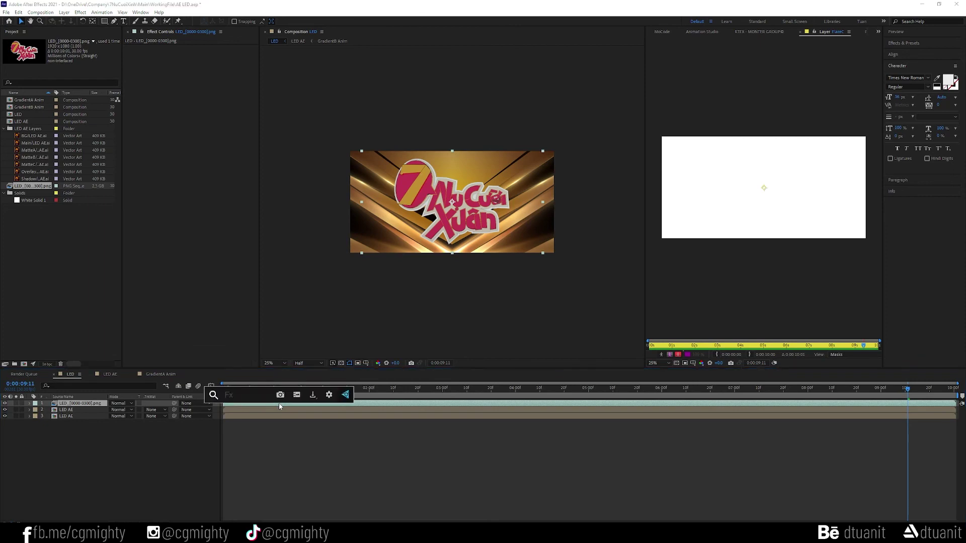
text(curves)
click(315, 415)
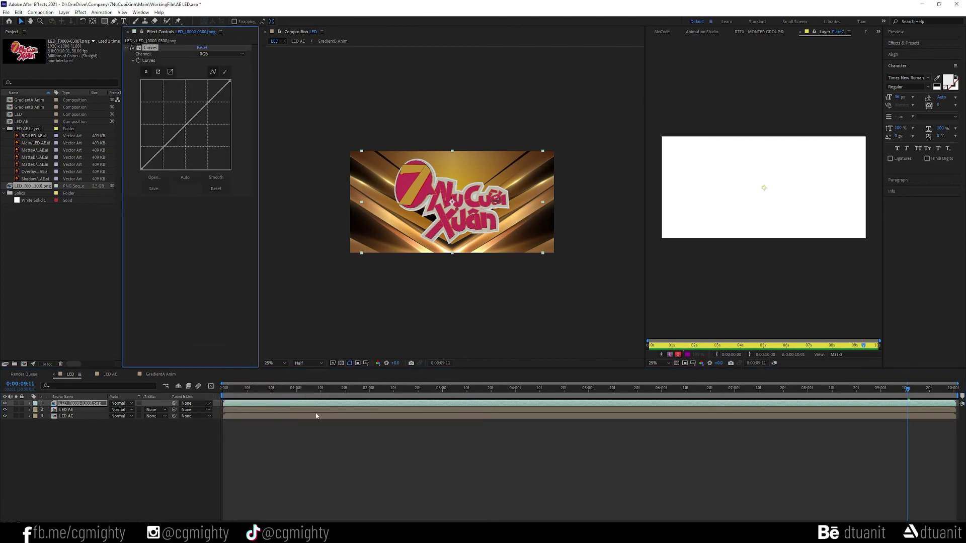
drag(212, 99, 199, 95)
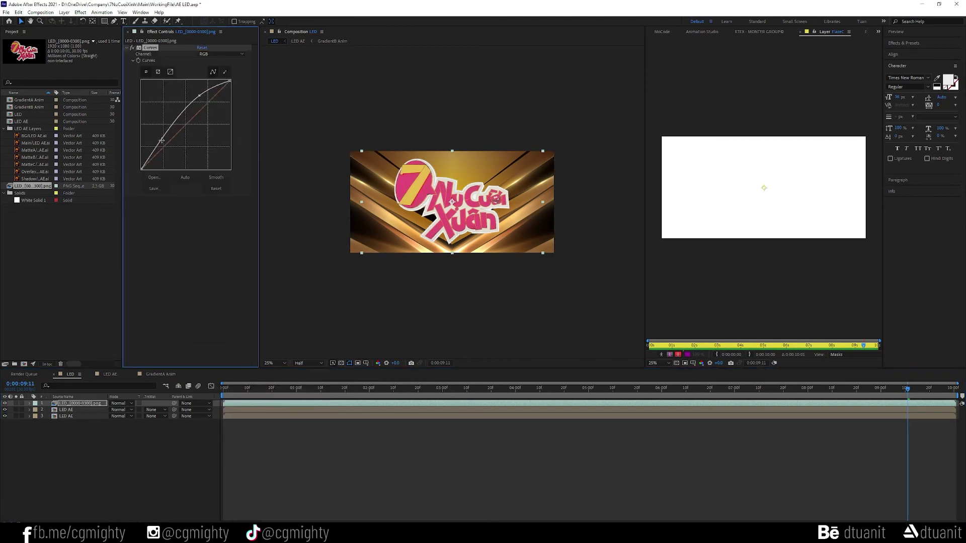
drag(161, 141, 164, 146)
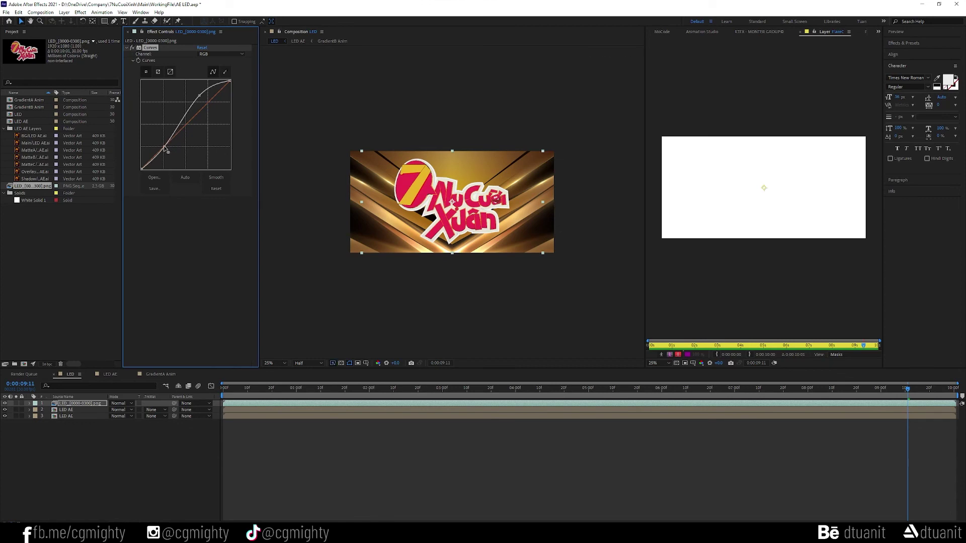
Preview the LED composition playback from near the start, then return to the first frame
click(382, 423)
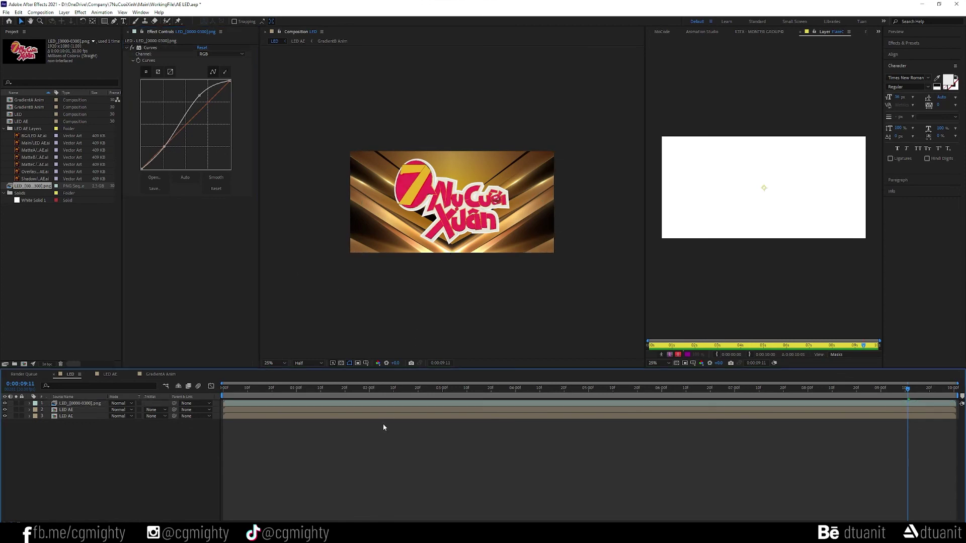
click(233, 387)
key(space)
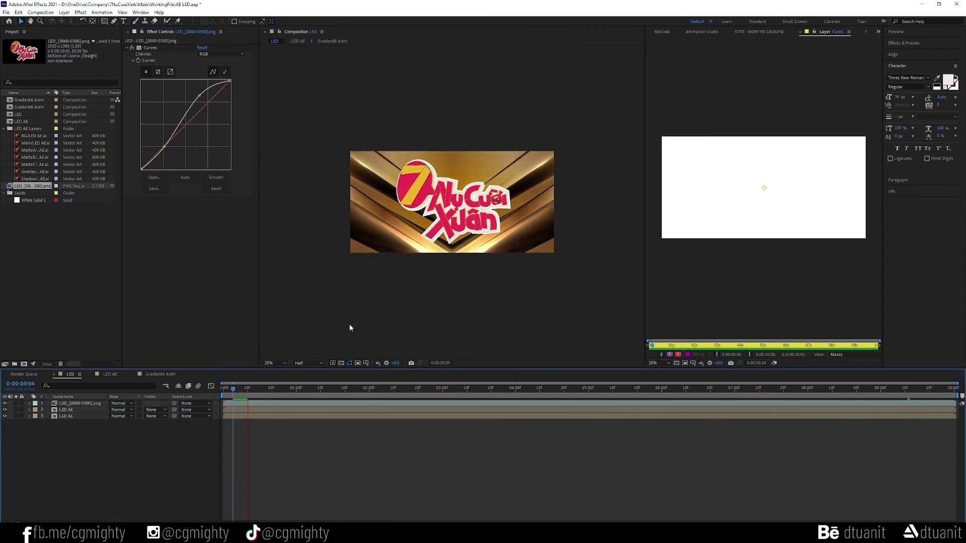
click(302, 363)
key(Home)
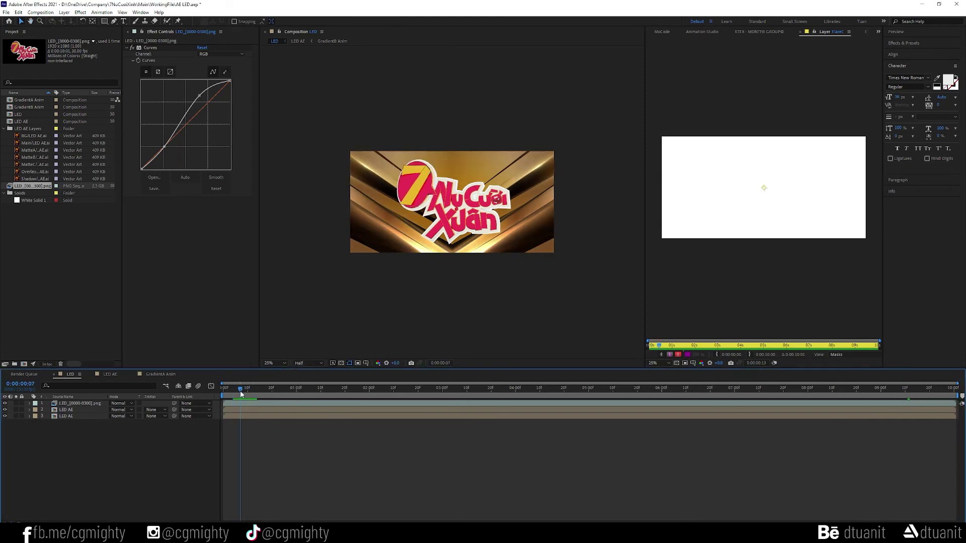